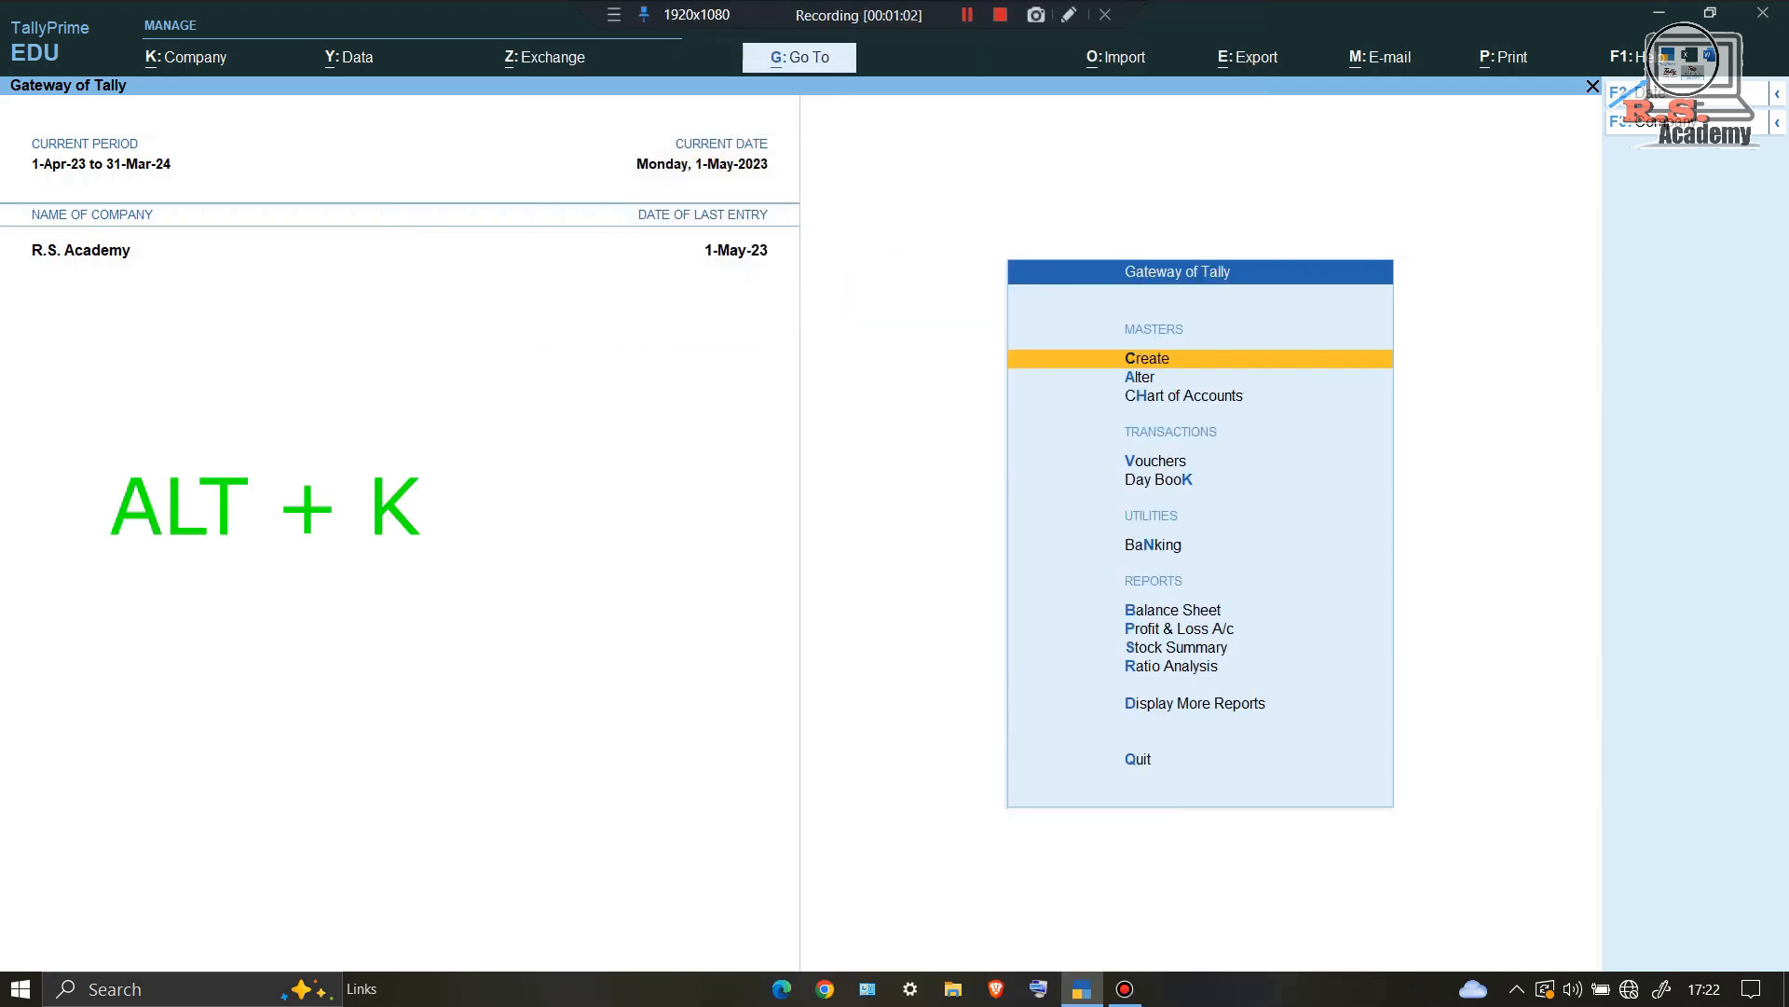
Step: Create company THE MOBILE PLANET with its mailing address, state Uttar Pradesh, books from 1-Apr-24
key("alt+k")
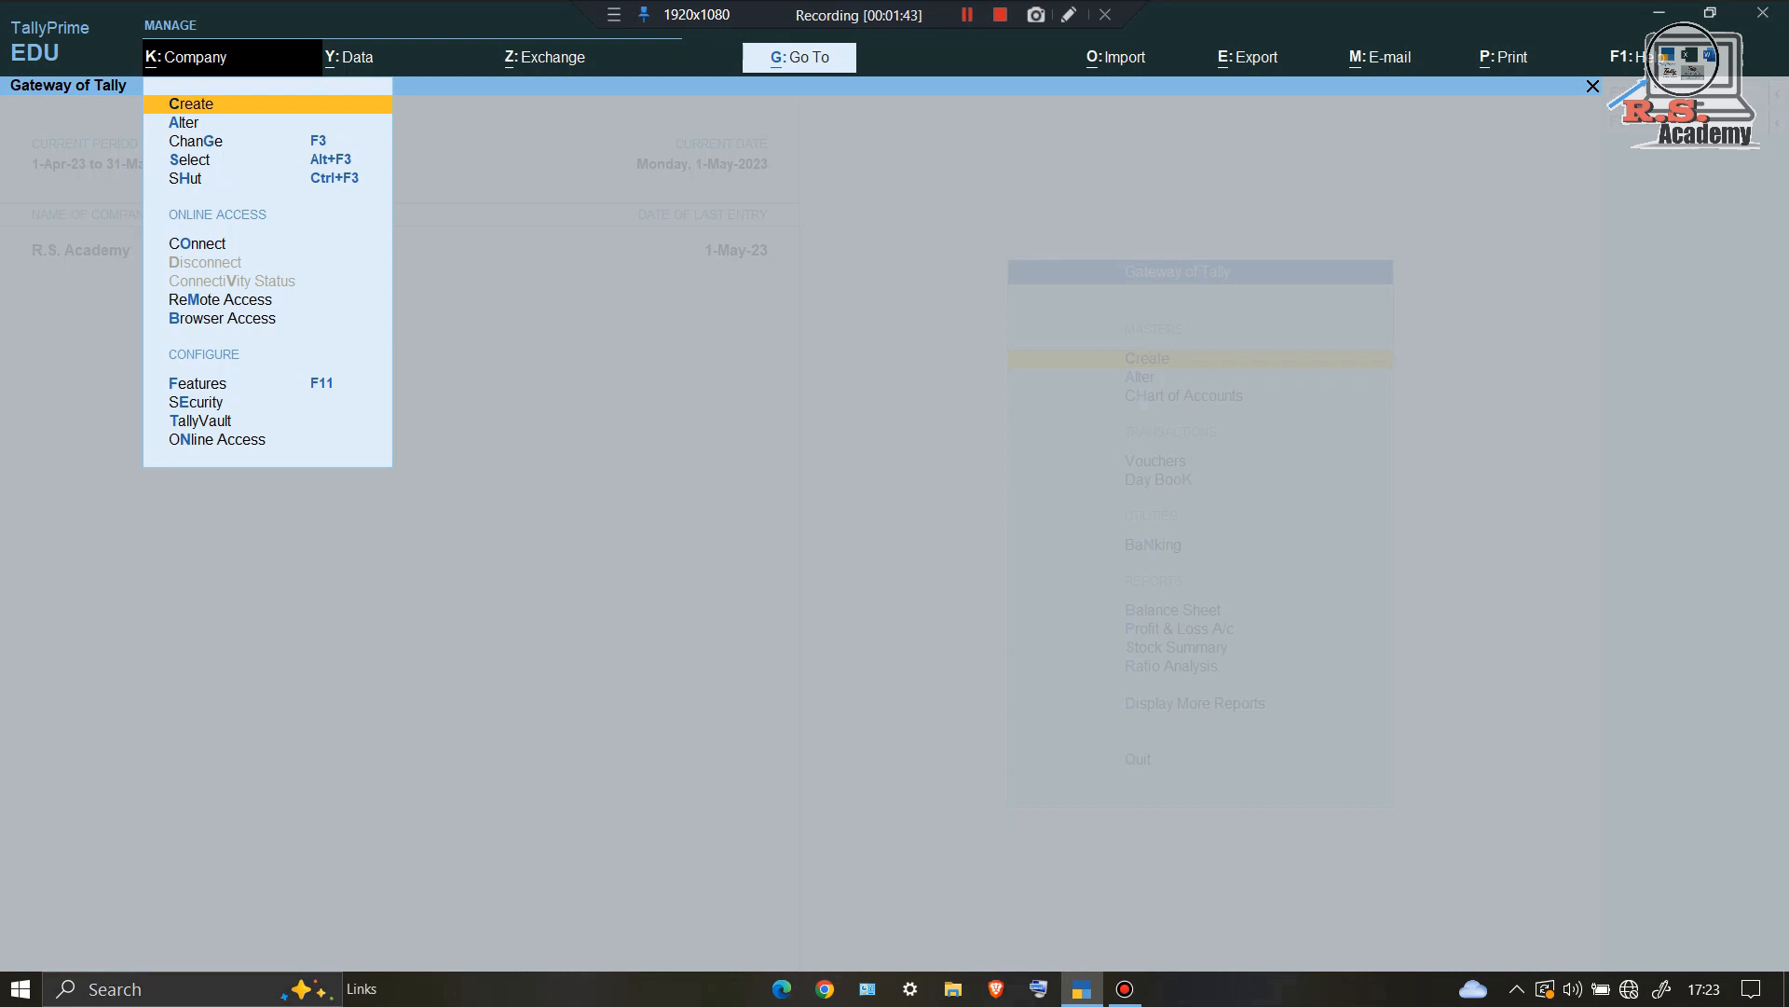
key("Return")
type("THE")
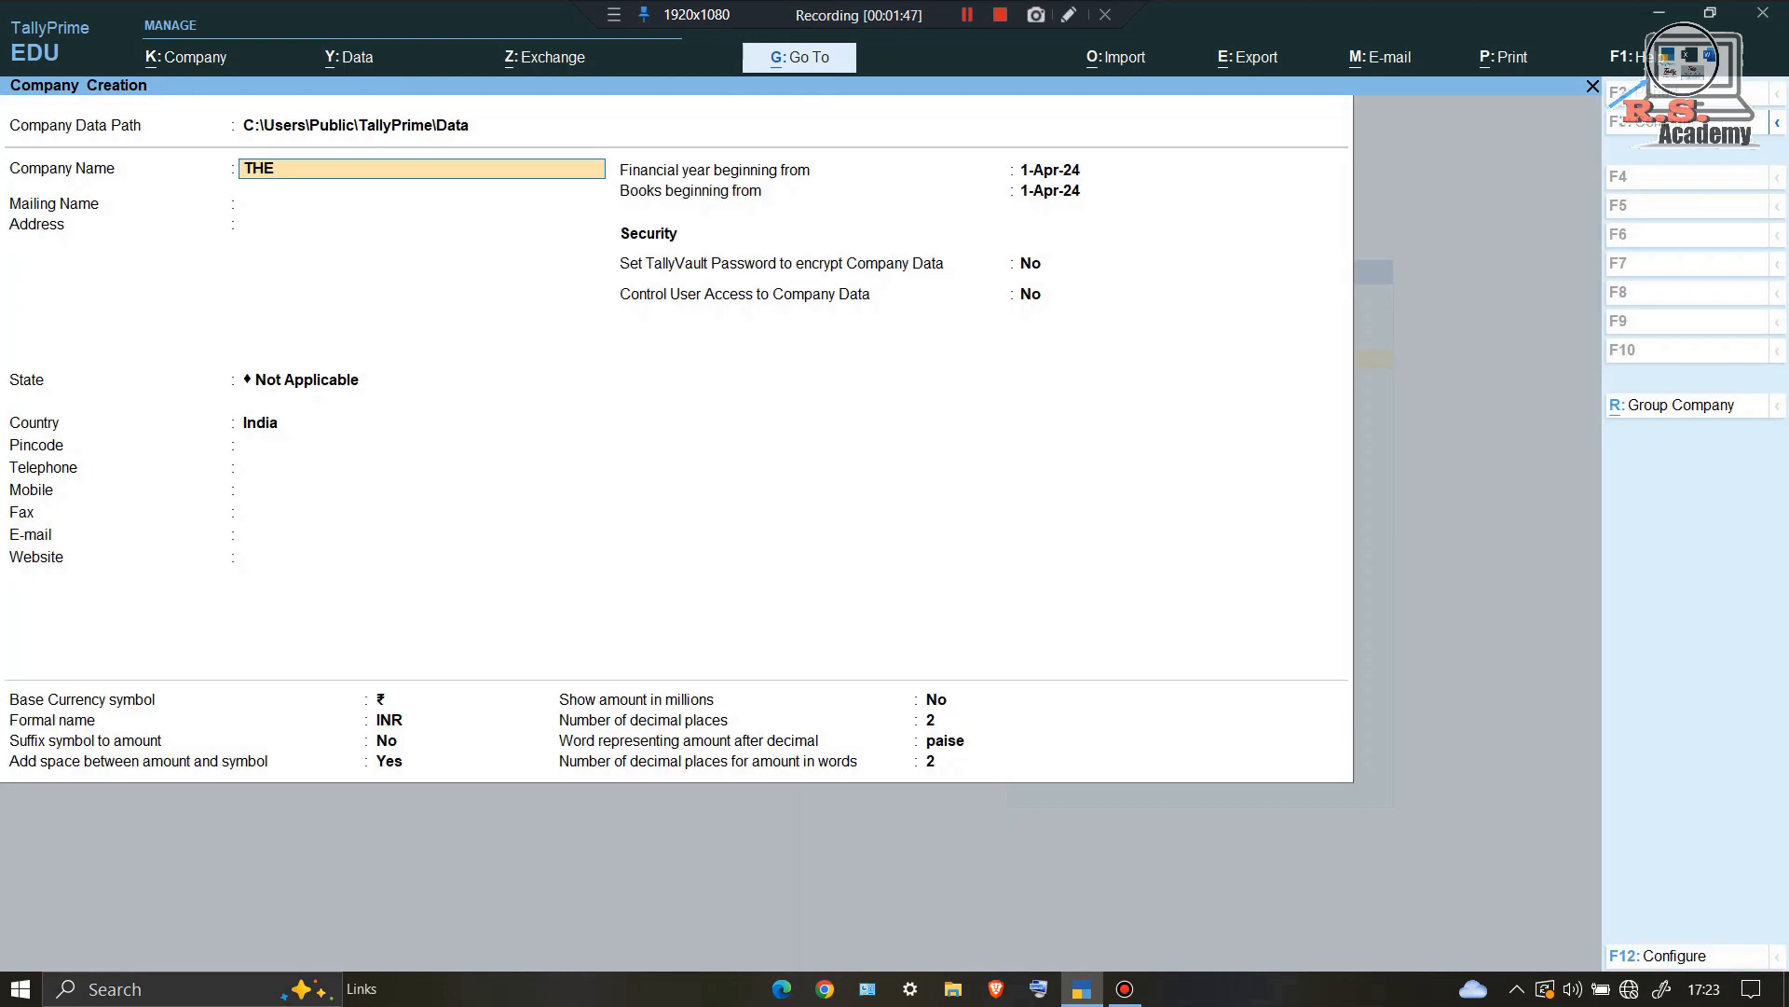
type("MOBILE PLANET")
key("Return")
key("Return")
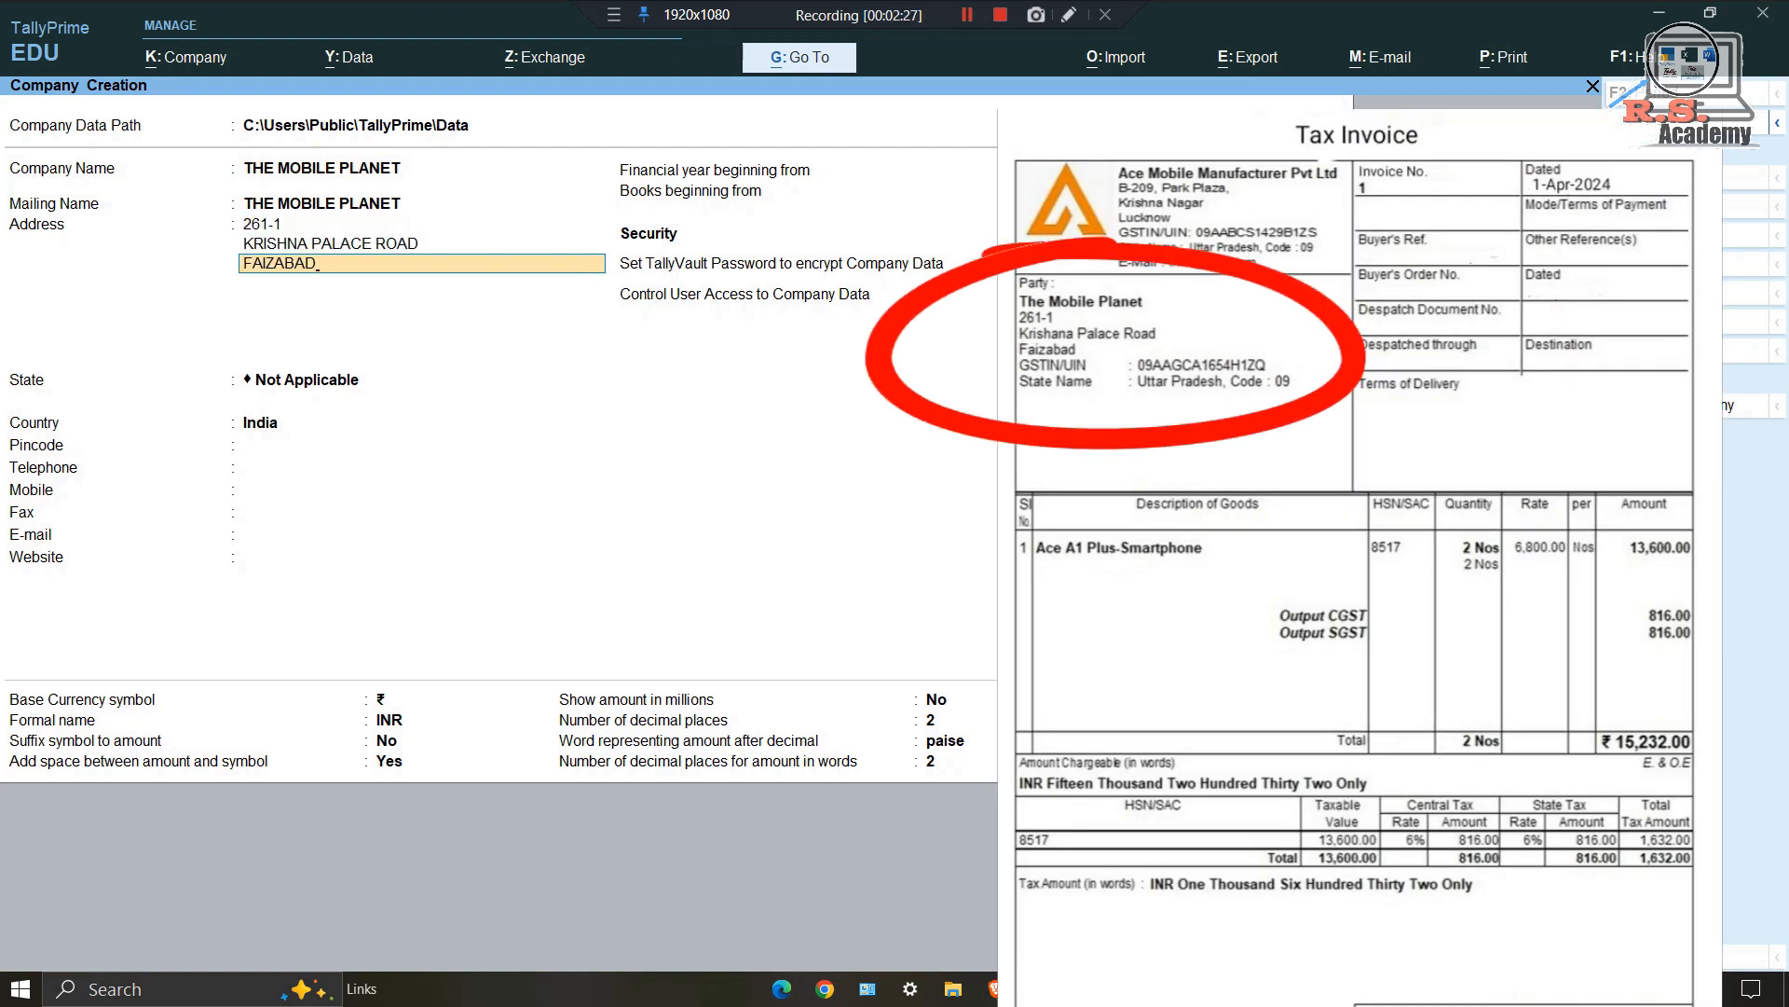
key("Return")
key("Return")
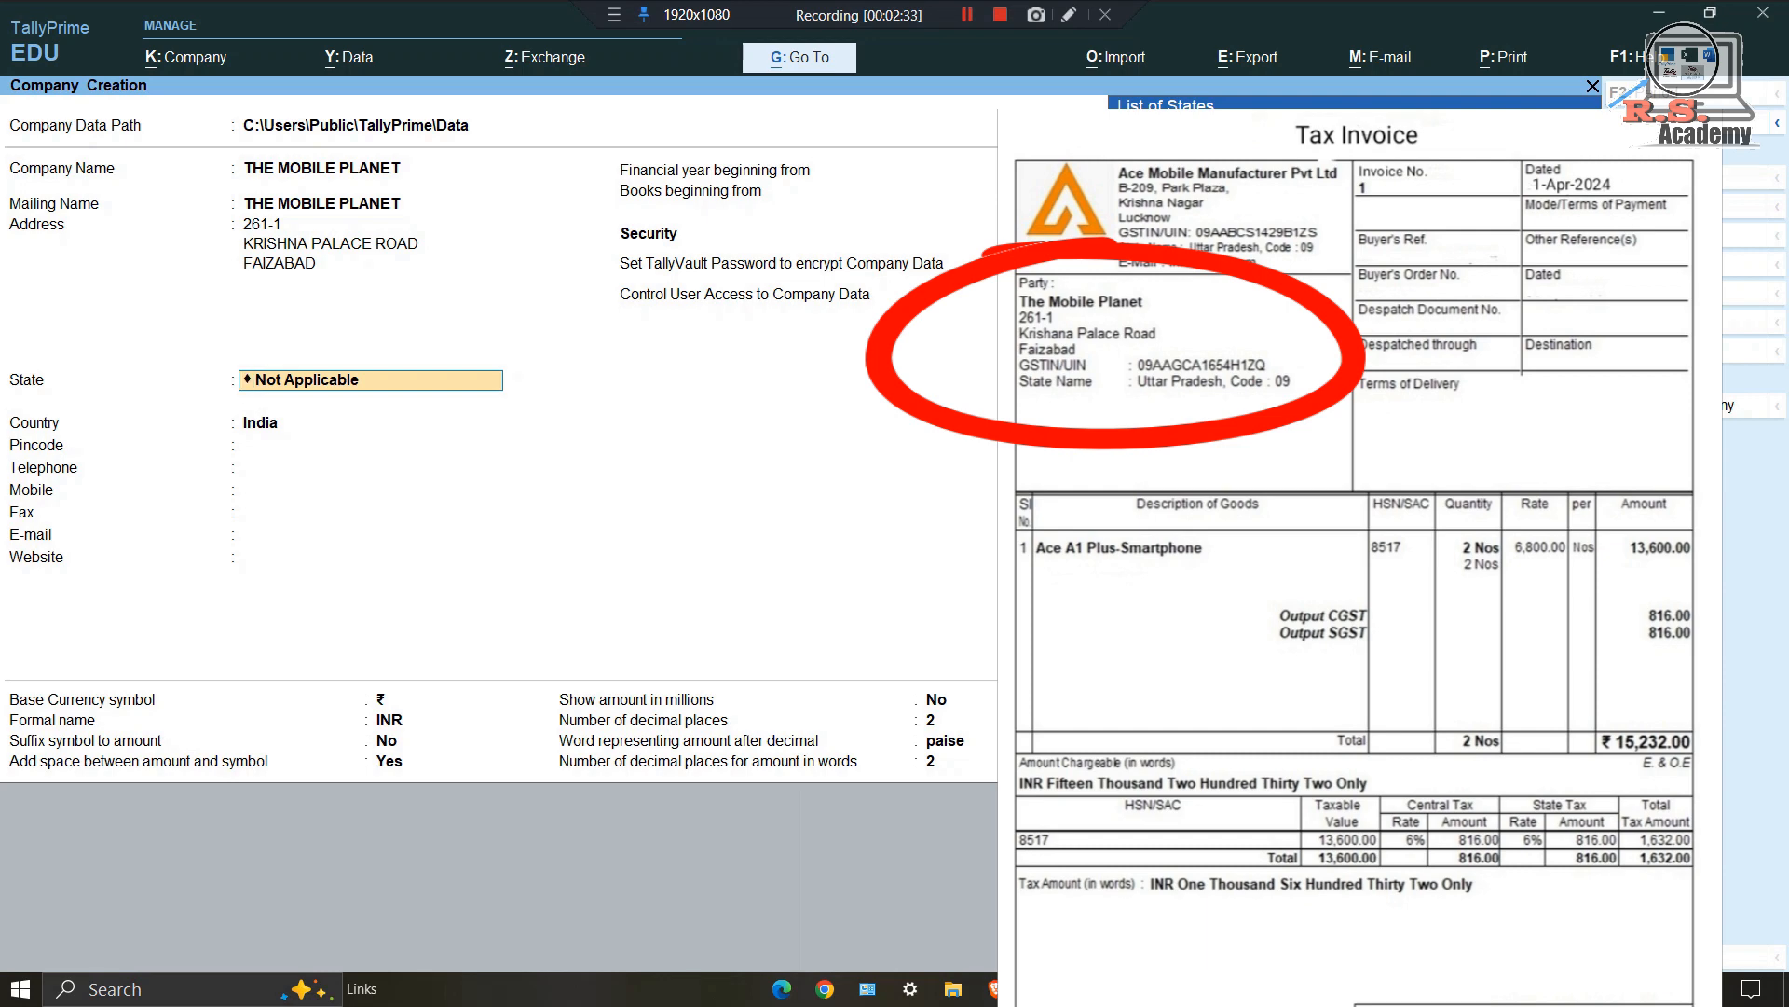
type("U")
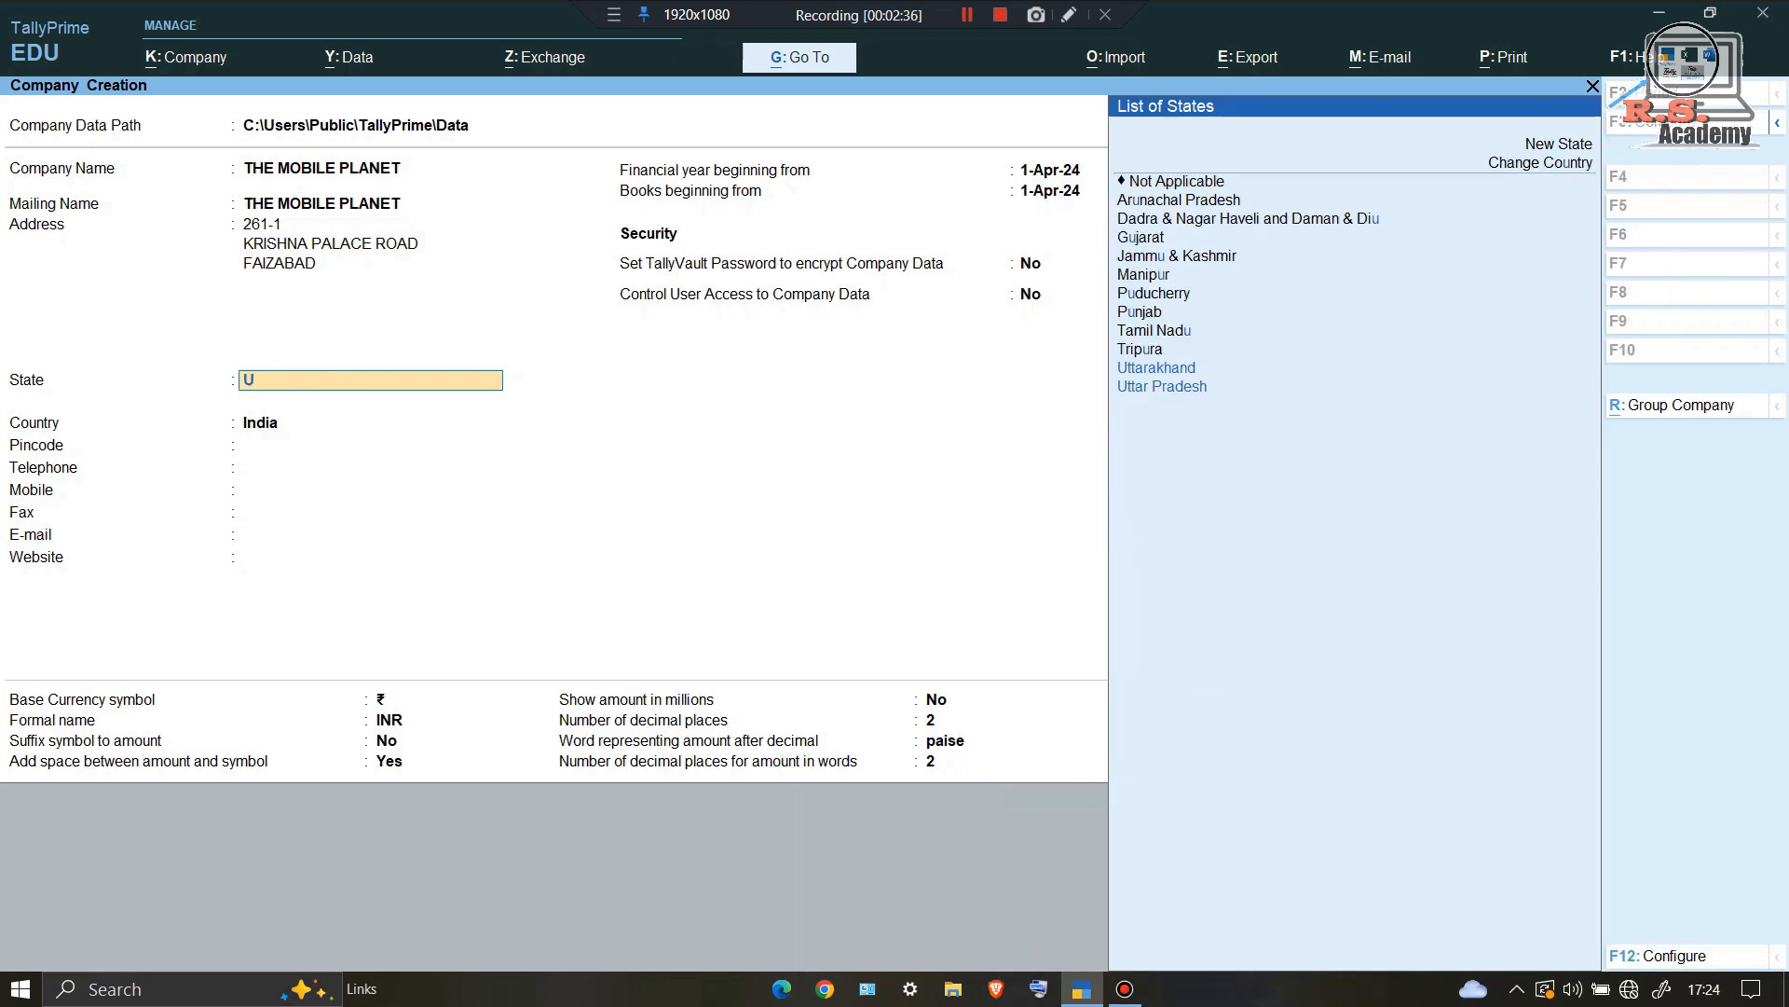
type("TT")
key("Down")
key("Down")
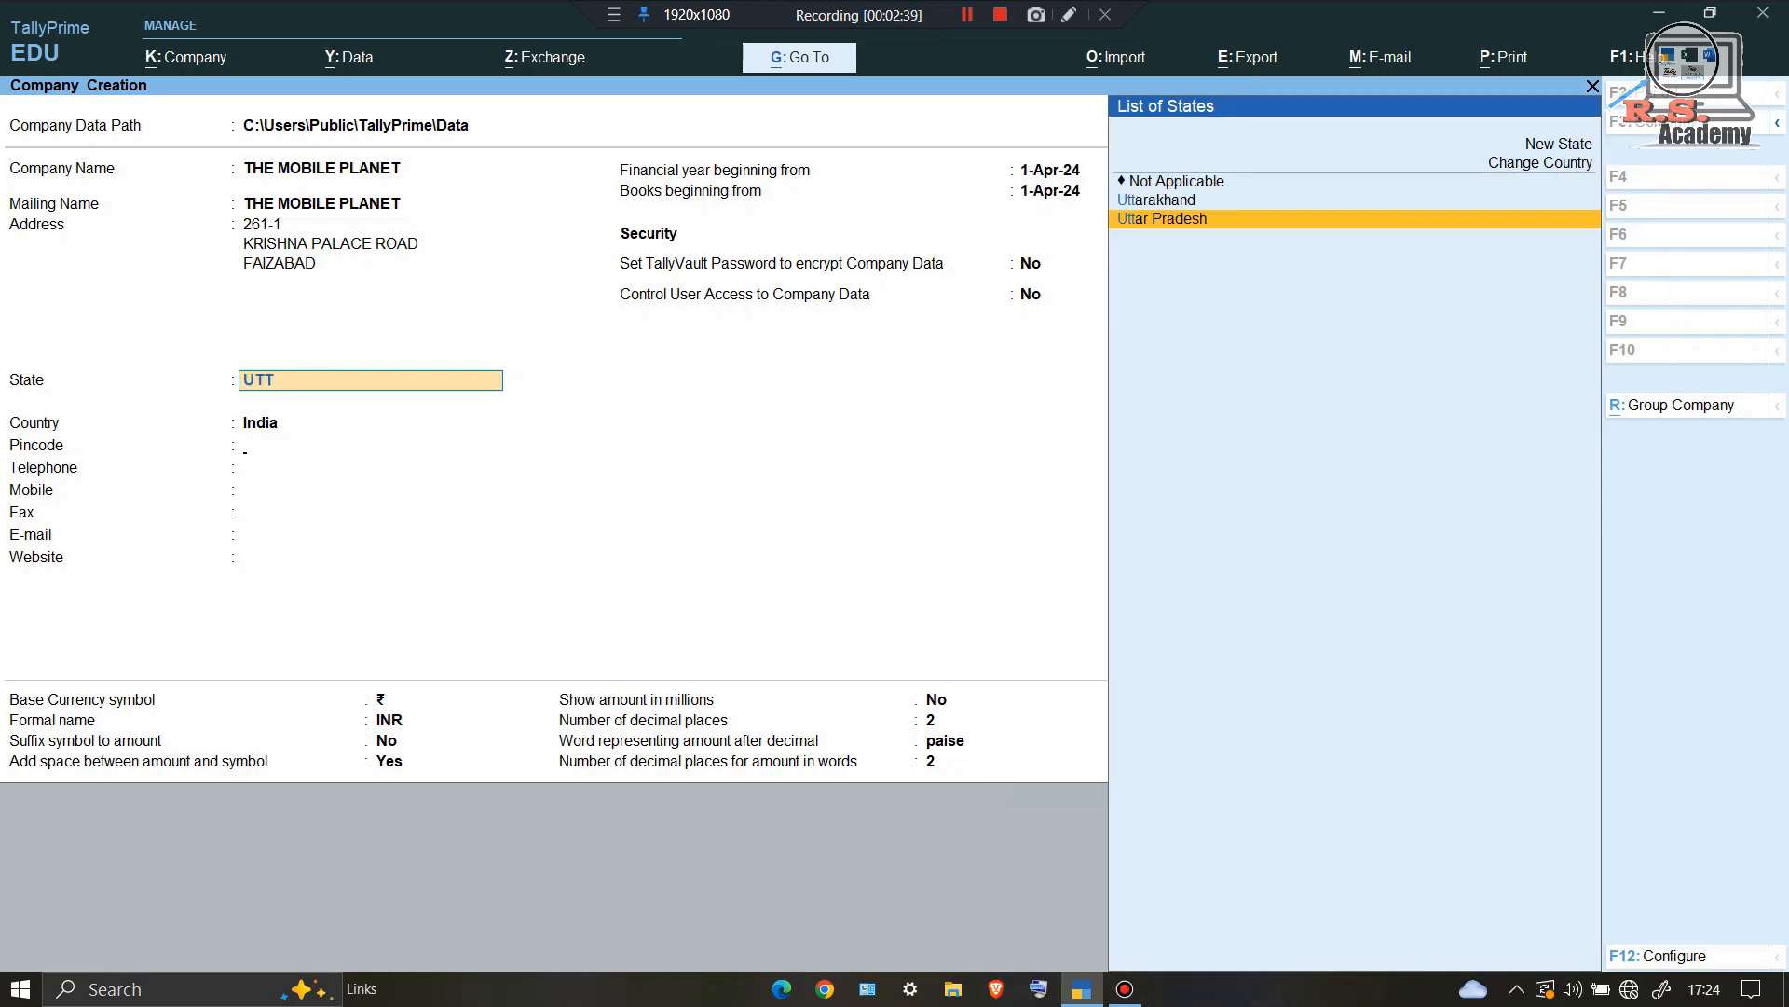
key("Return")
key("Return")
key("Return")
key("Return")
key("Return")
key("Return")
key("Return")
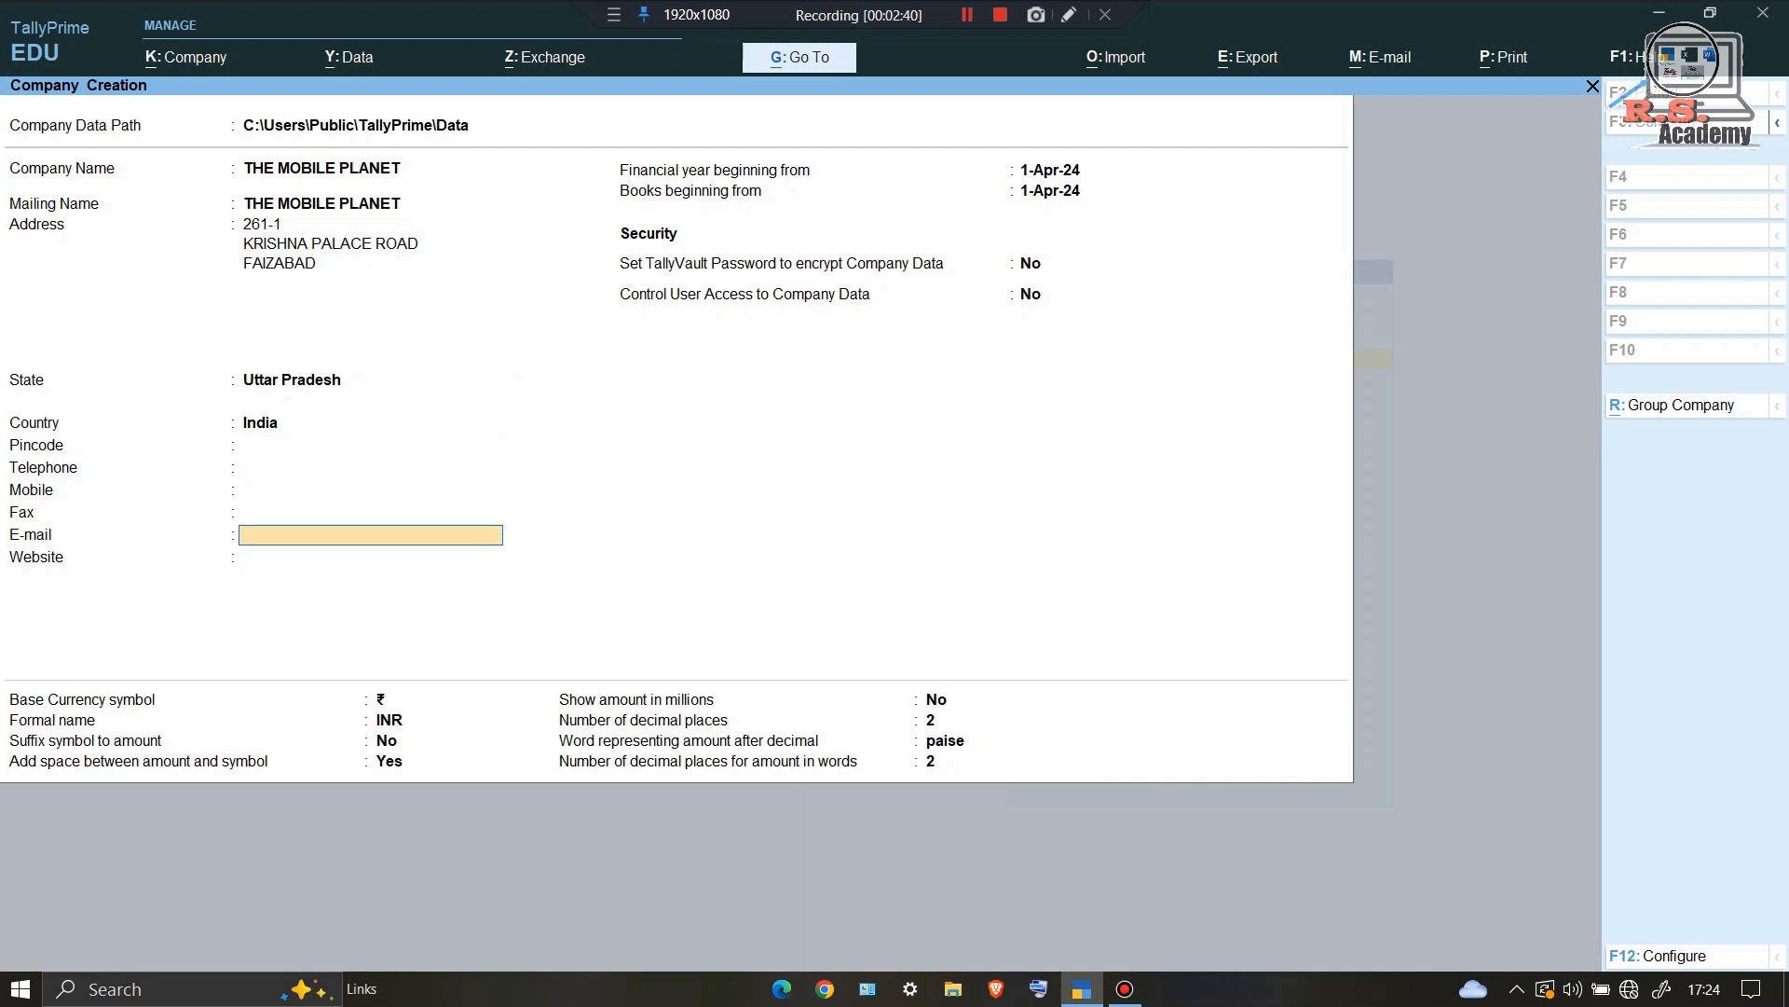
key("Return")
key("Return")
key("Return")
key("Return")
key("Return")
key("Return")
key("Return")
key("Return")
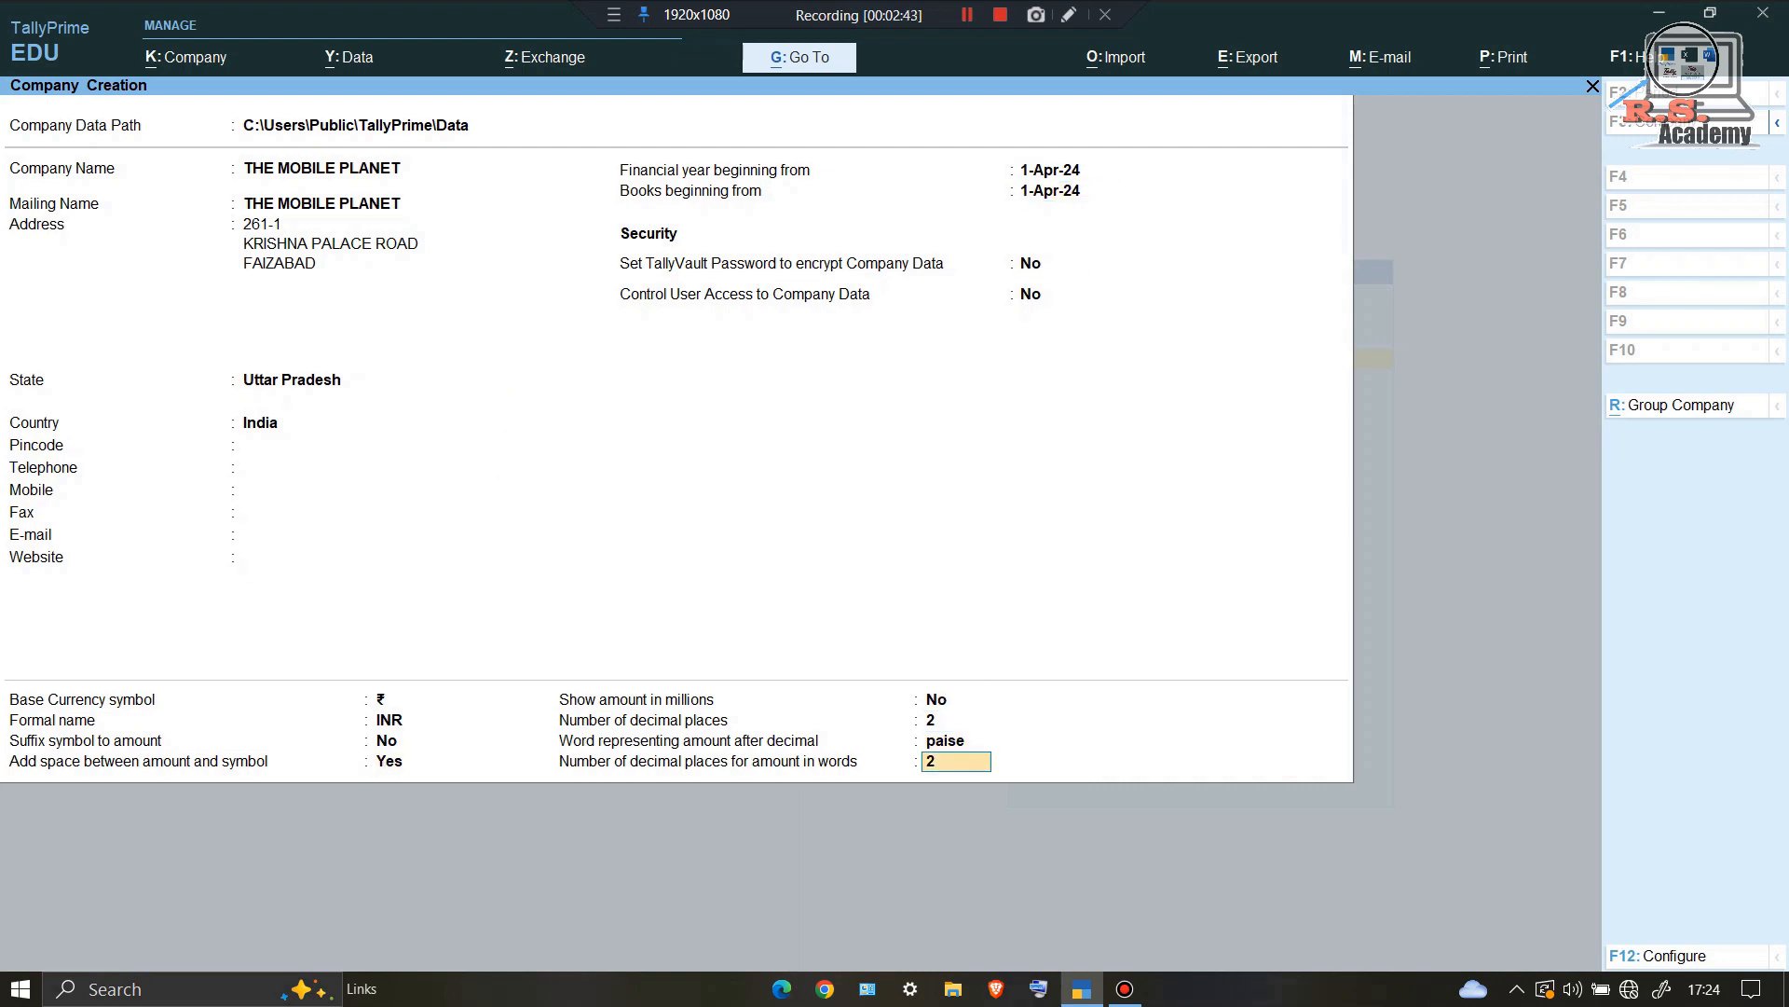
key("Return")
key("Return")
key("Return")
key("Return")
key("Return")
key("Return")
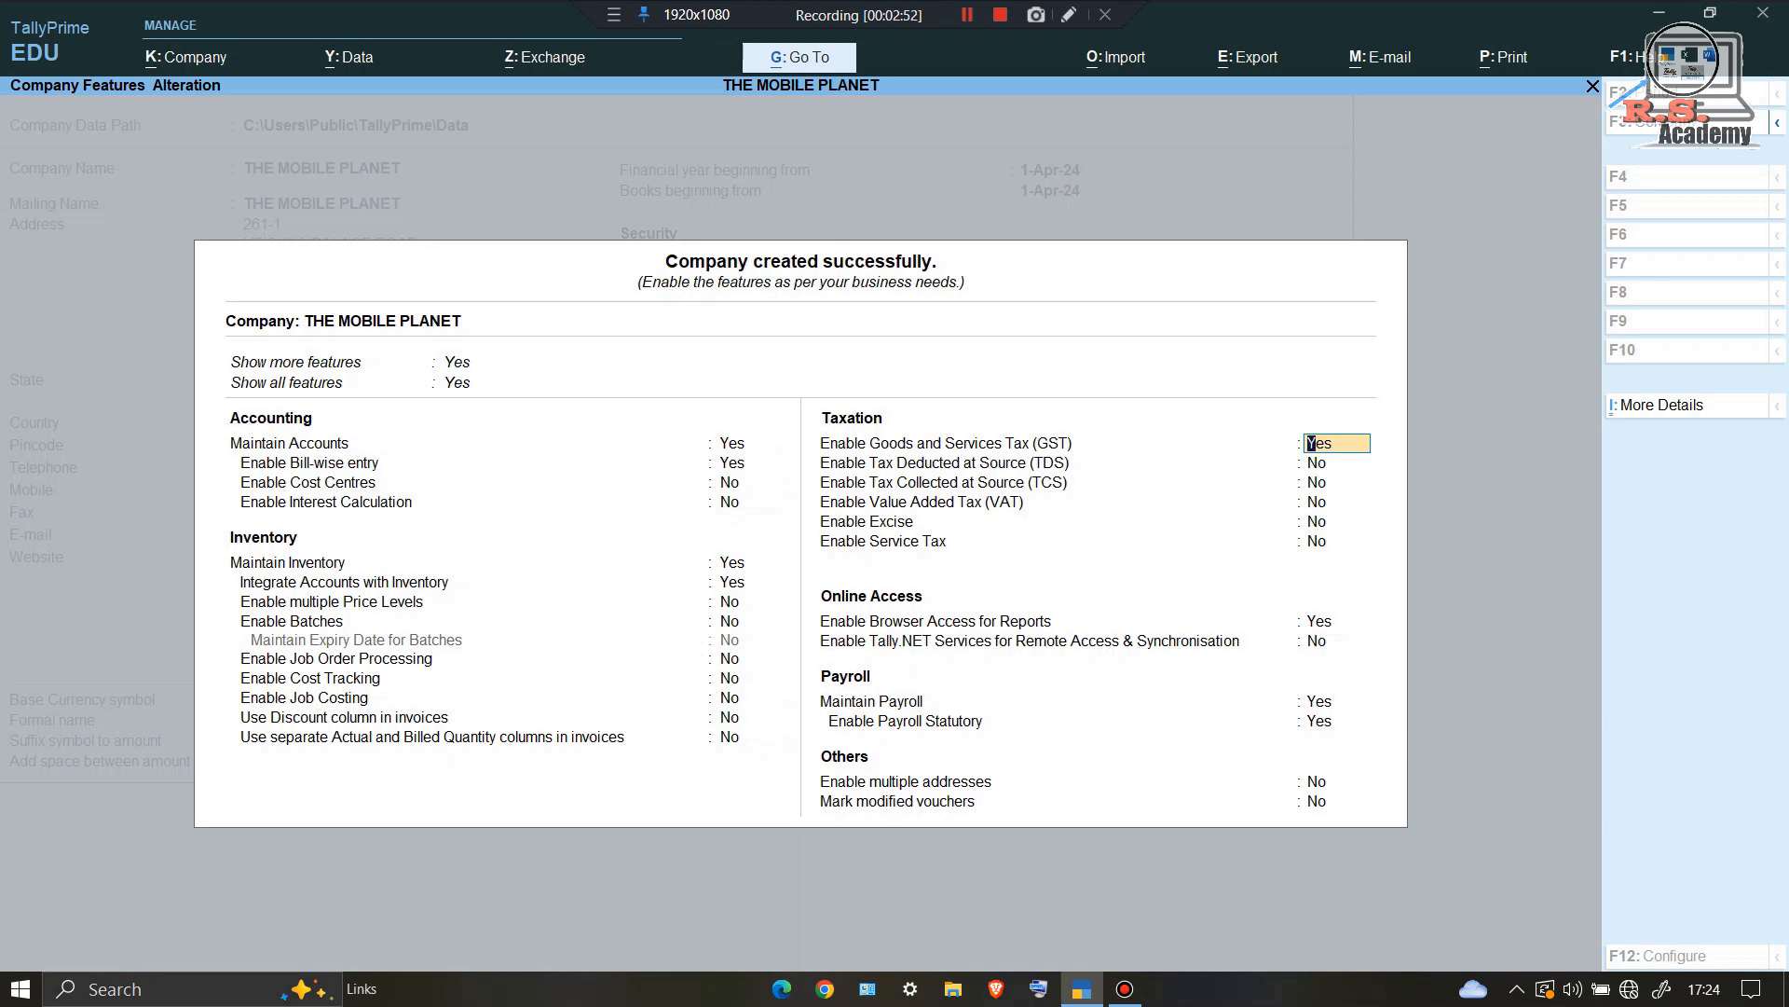
Step: Enable GST as Regular with monthly GSTR1, enter the company's GSTIN, and save the features
key("Return")
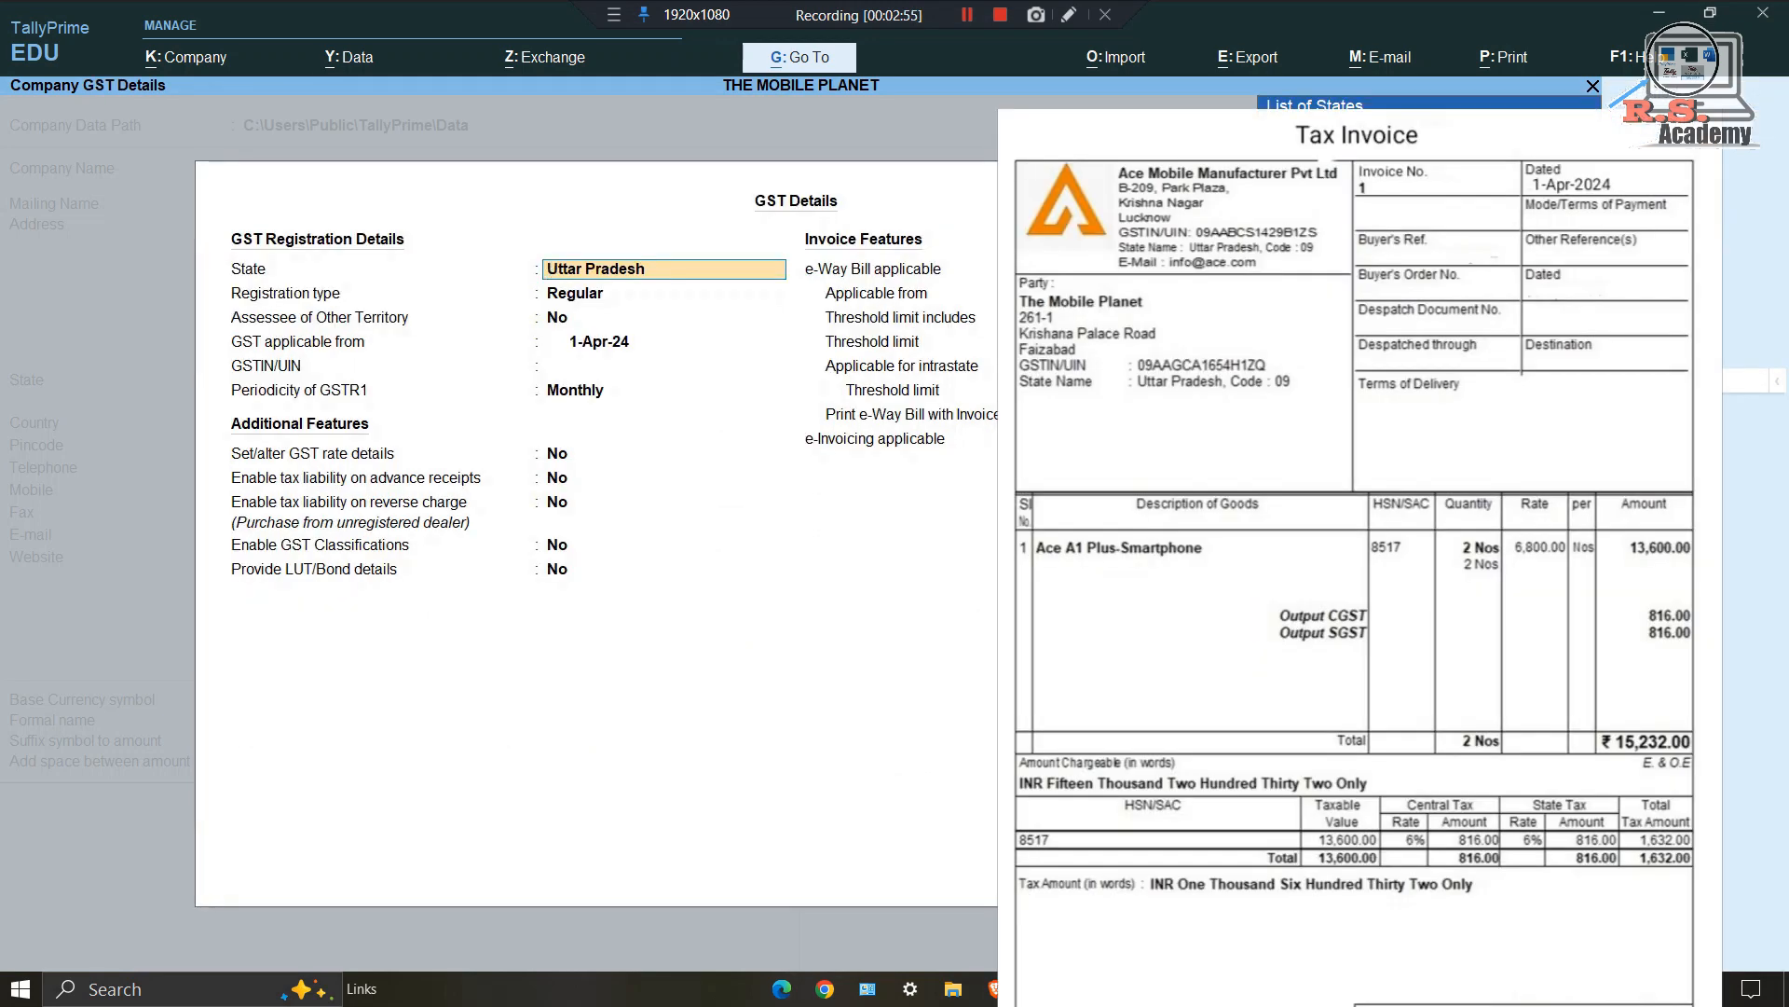
key("Return")
key("Return")
key("Return")
key("Return")
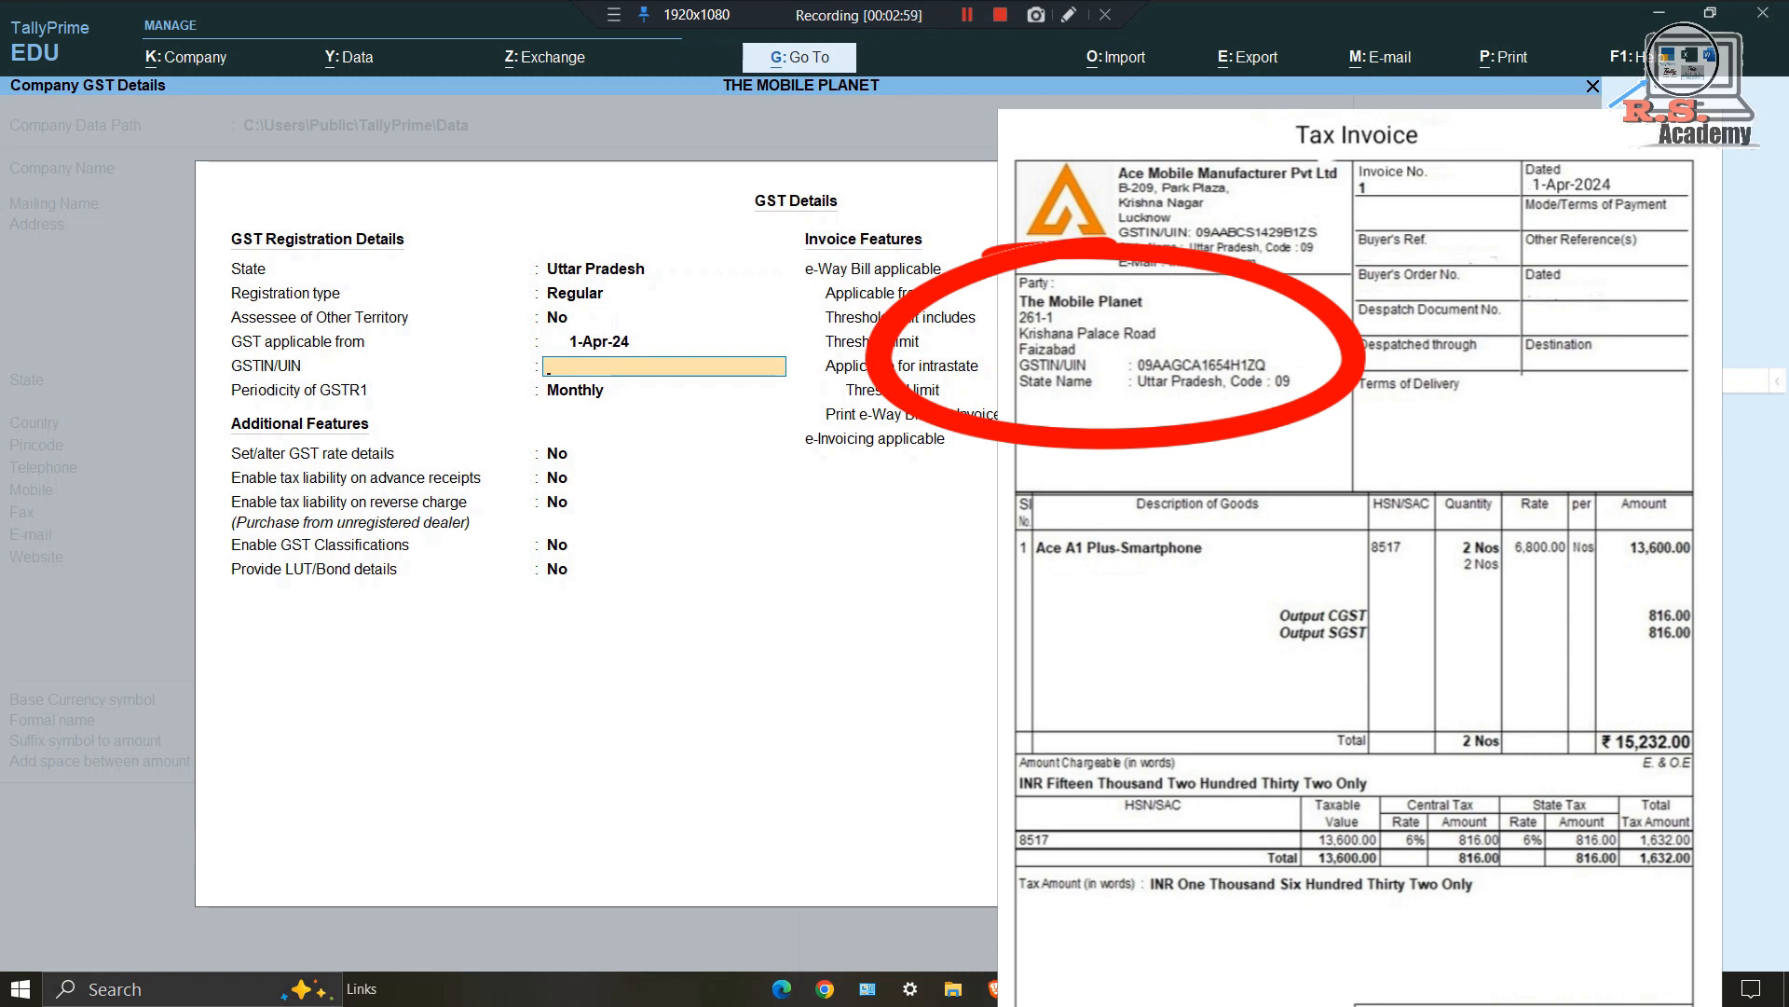
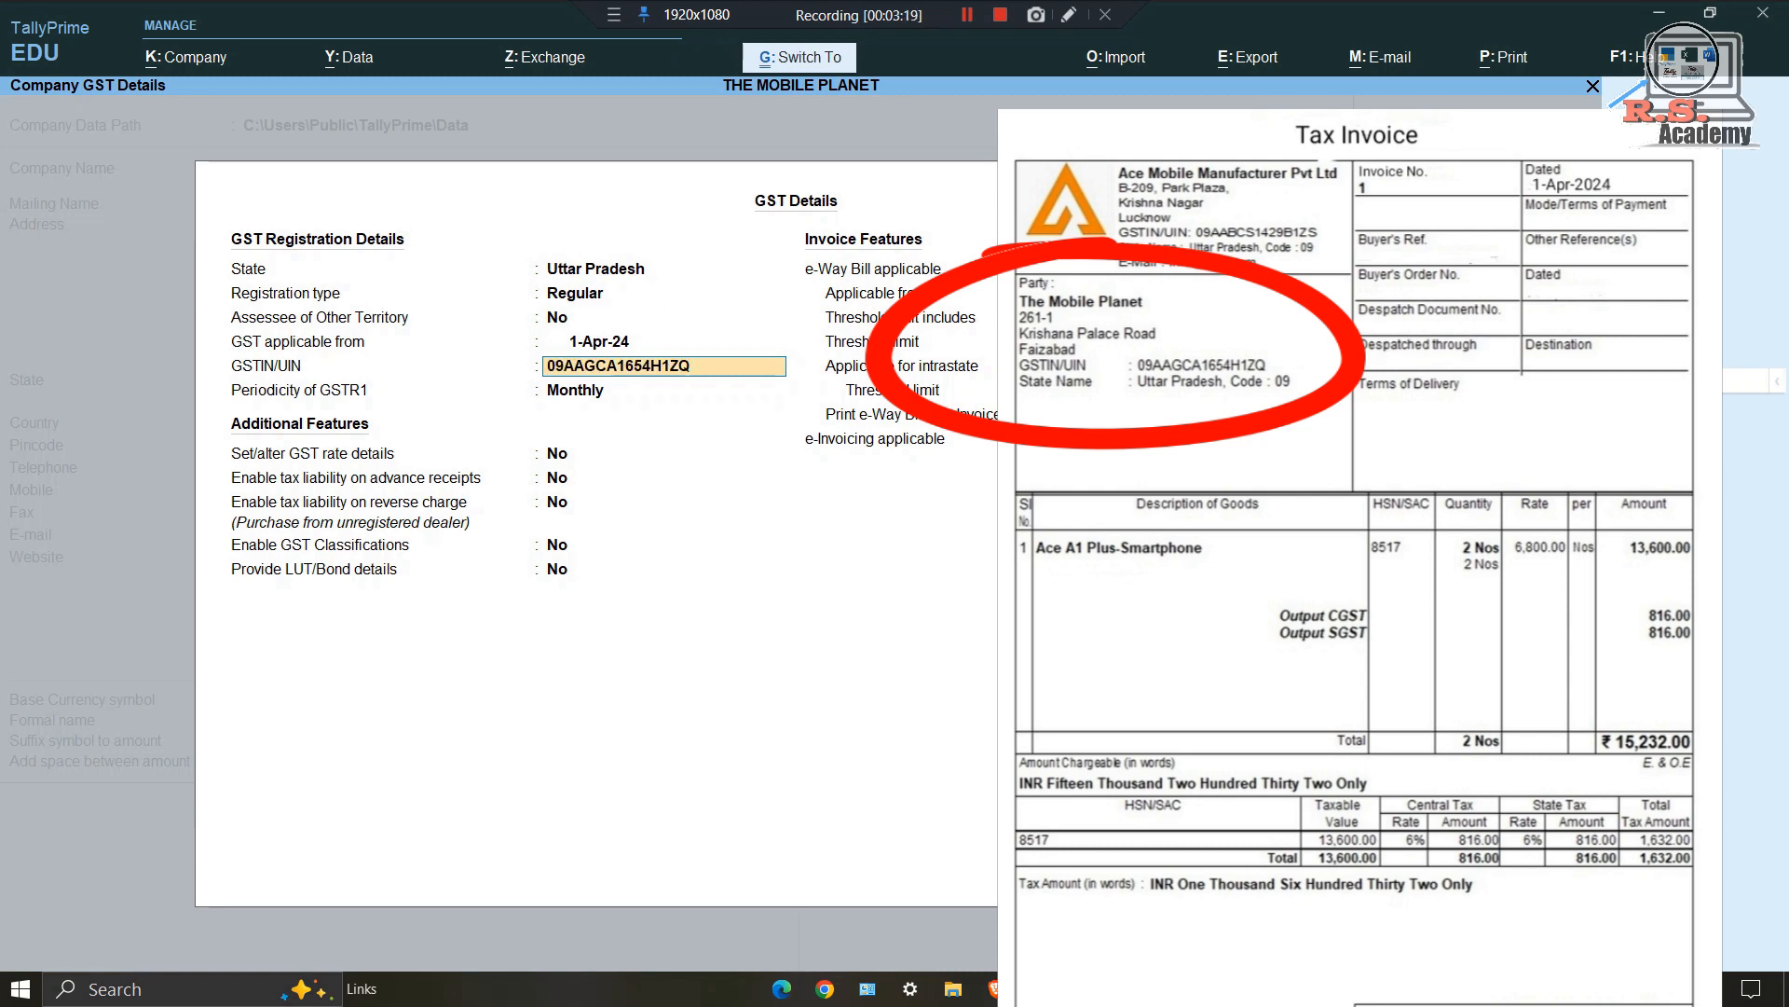
key("ctrl+a")
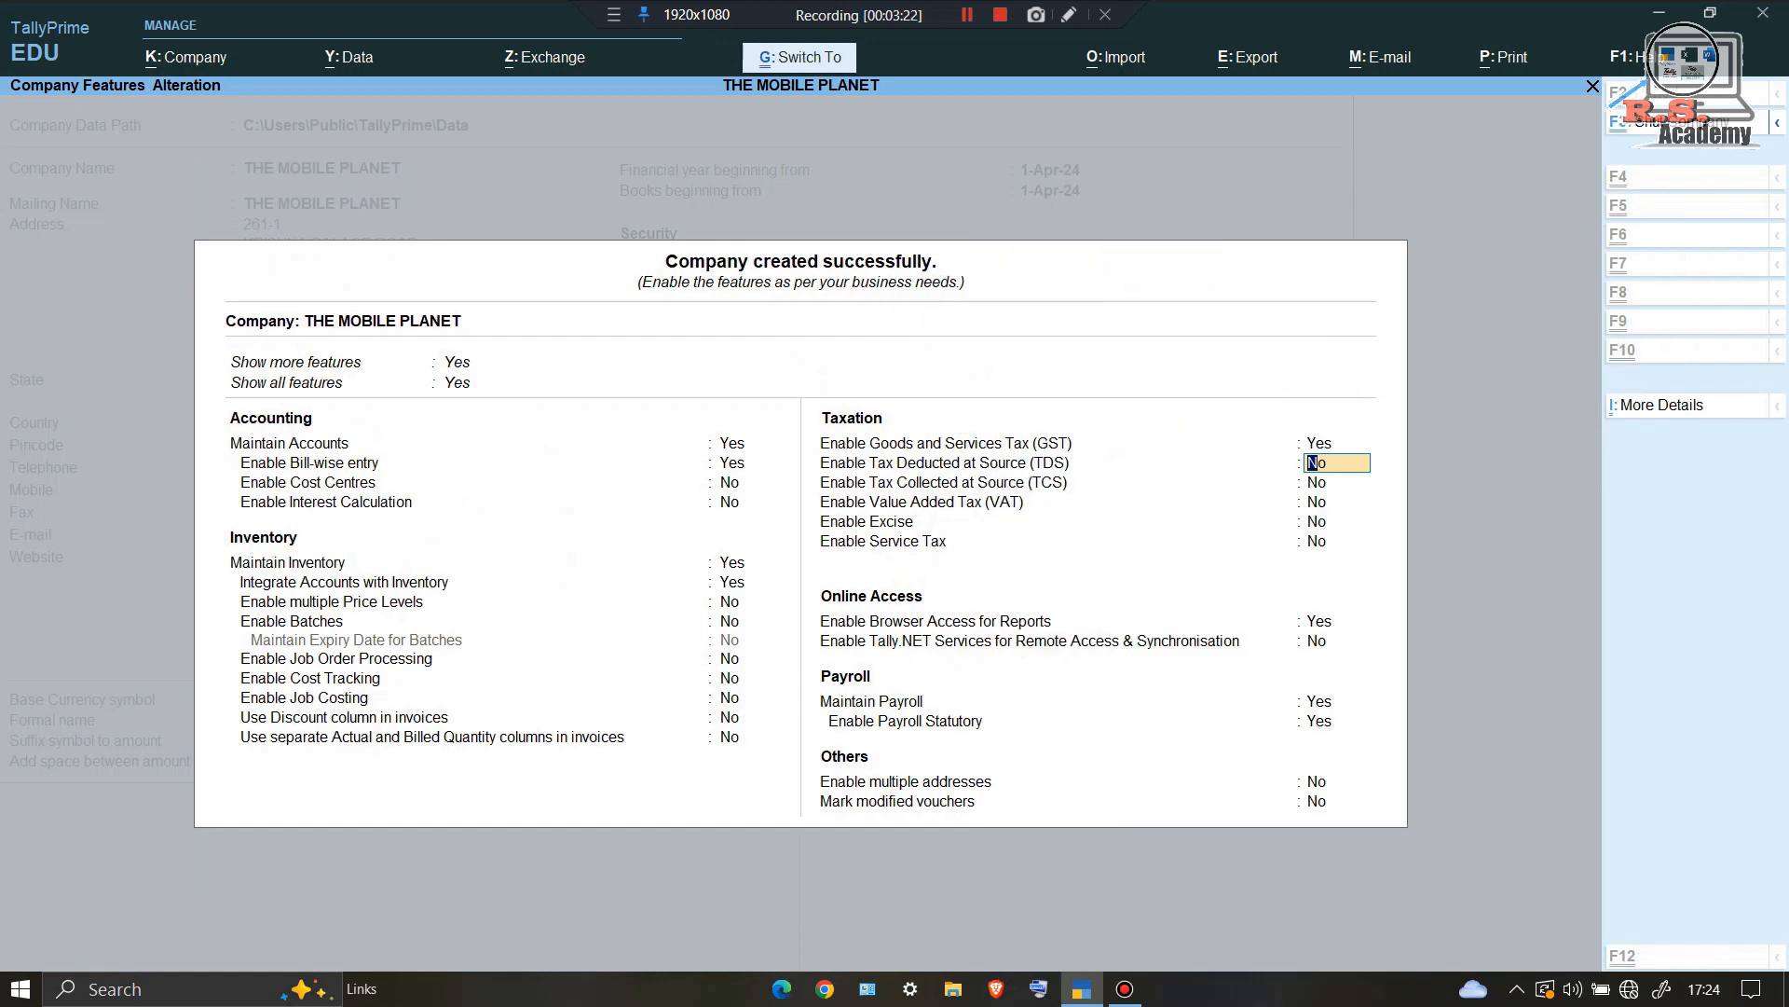
key("ctrl+a")
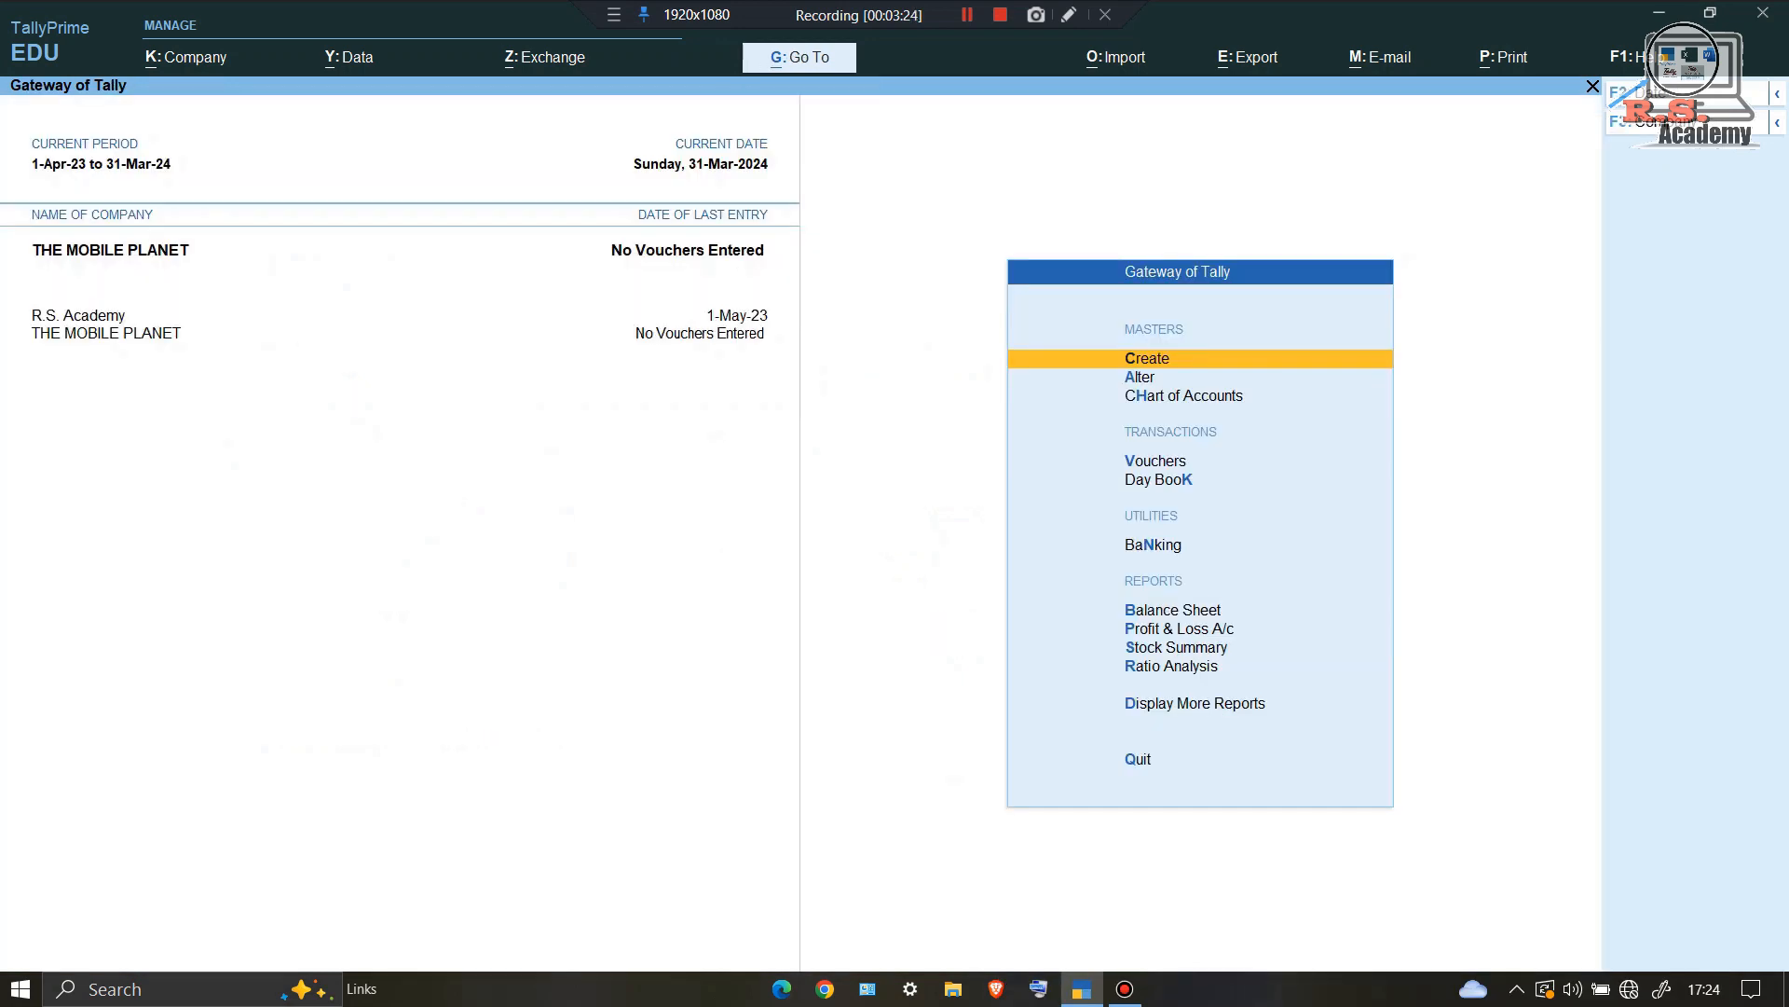
Step: Save receipt voucher 1 dated 1-Apr-24 crediting a new Capital ledger 5,00,000 into Cash
key("v")
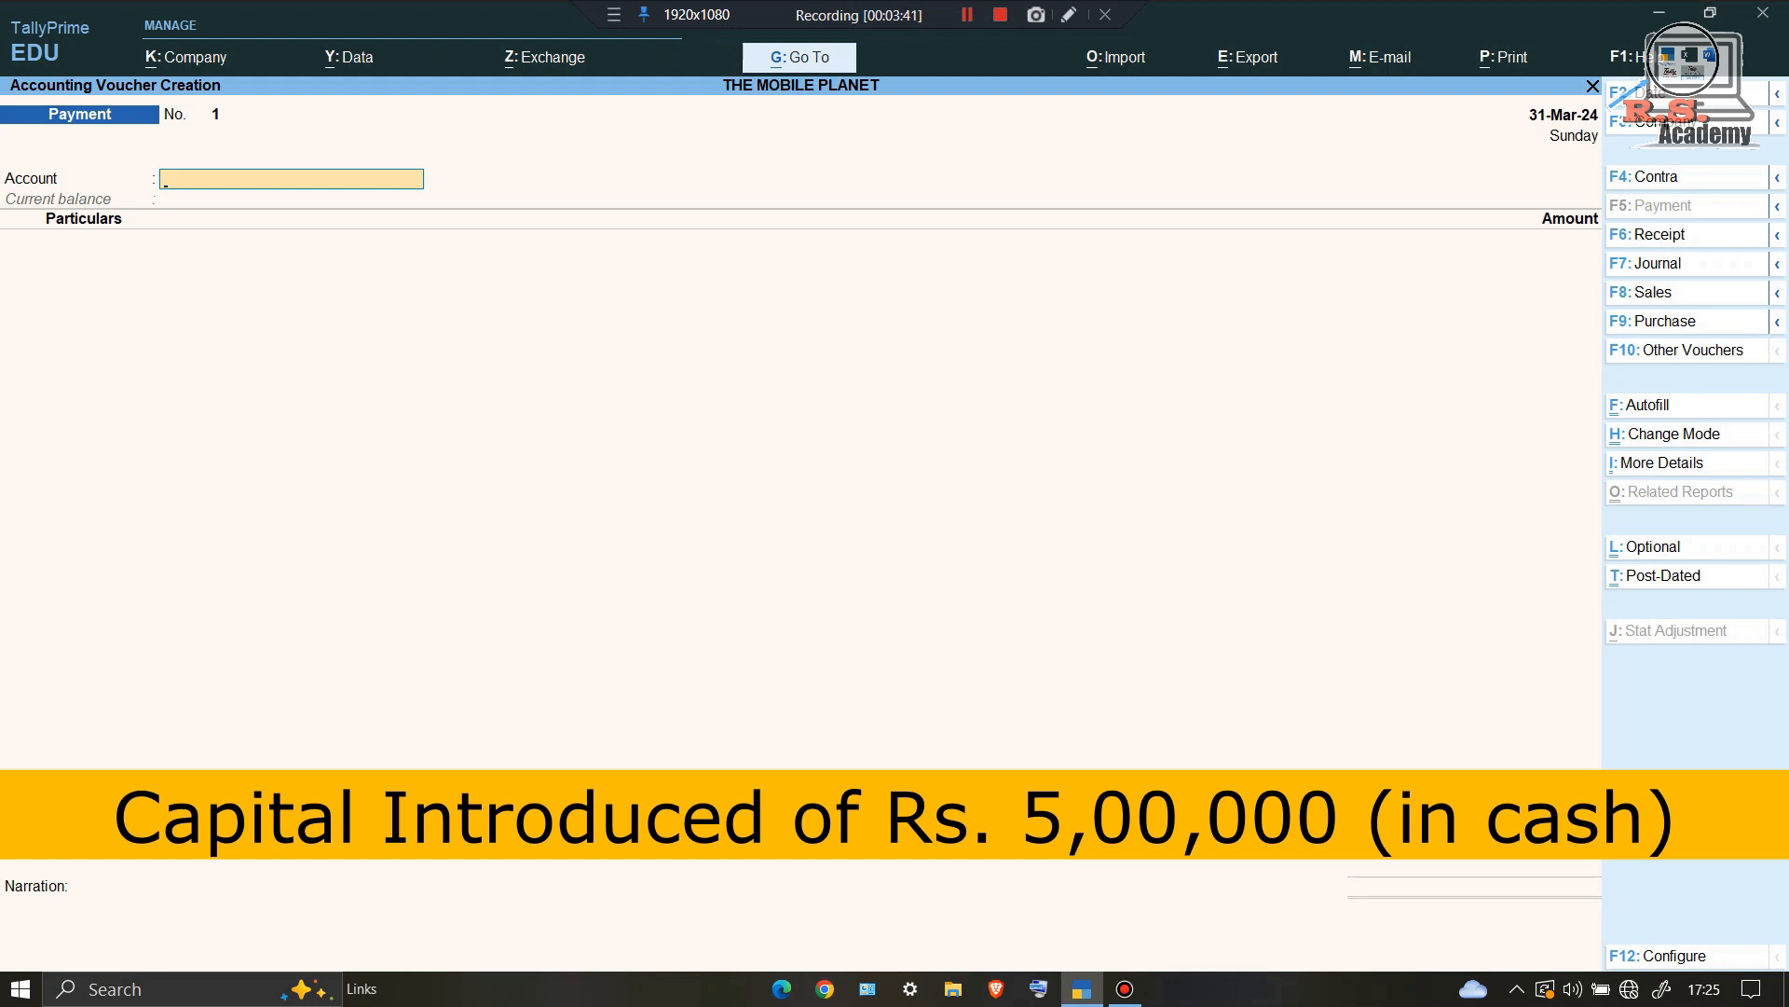
key("F6")
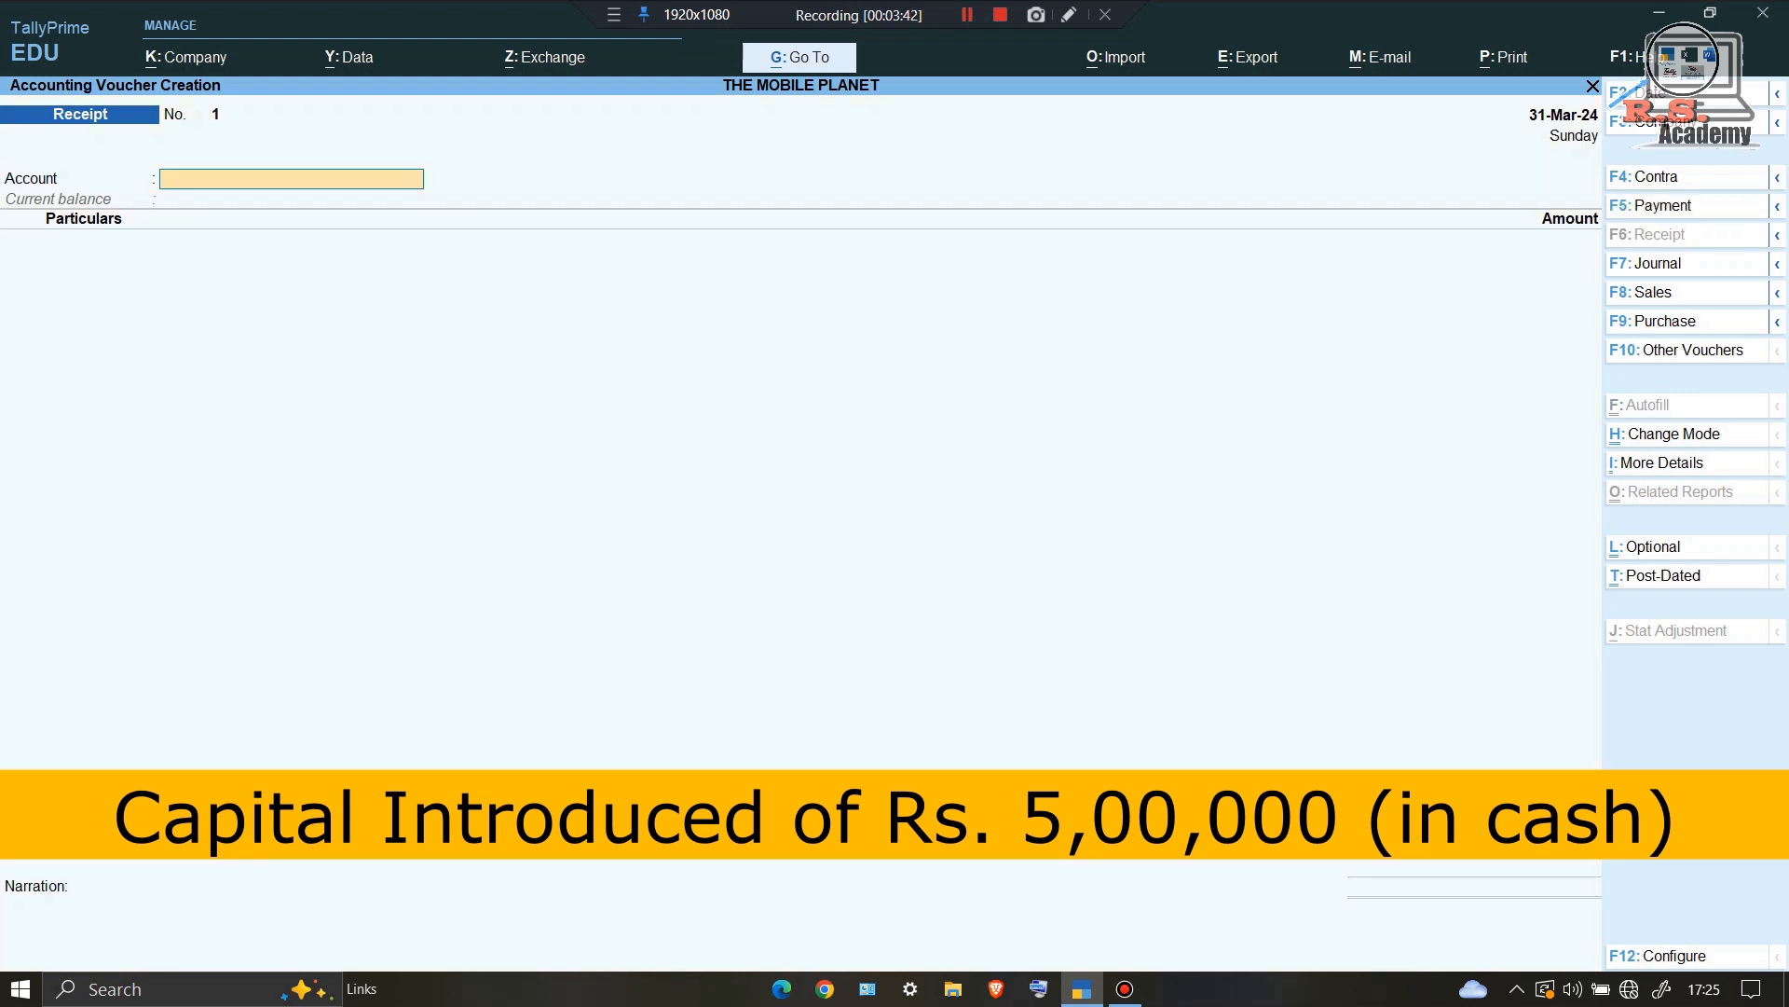
type("c")
key("Return")
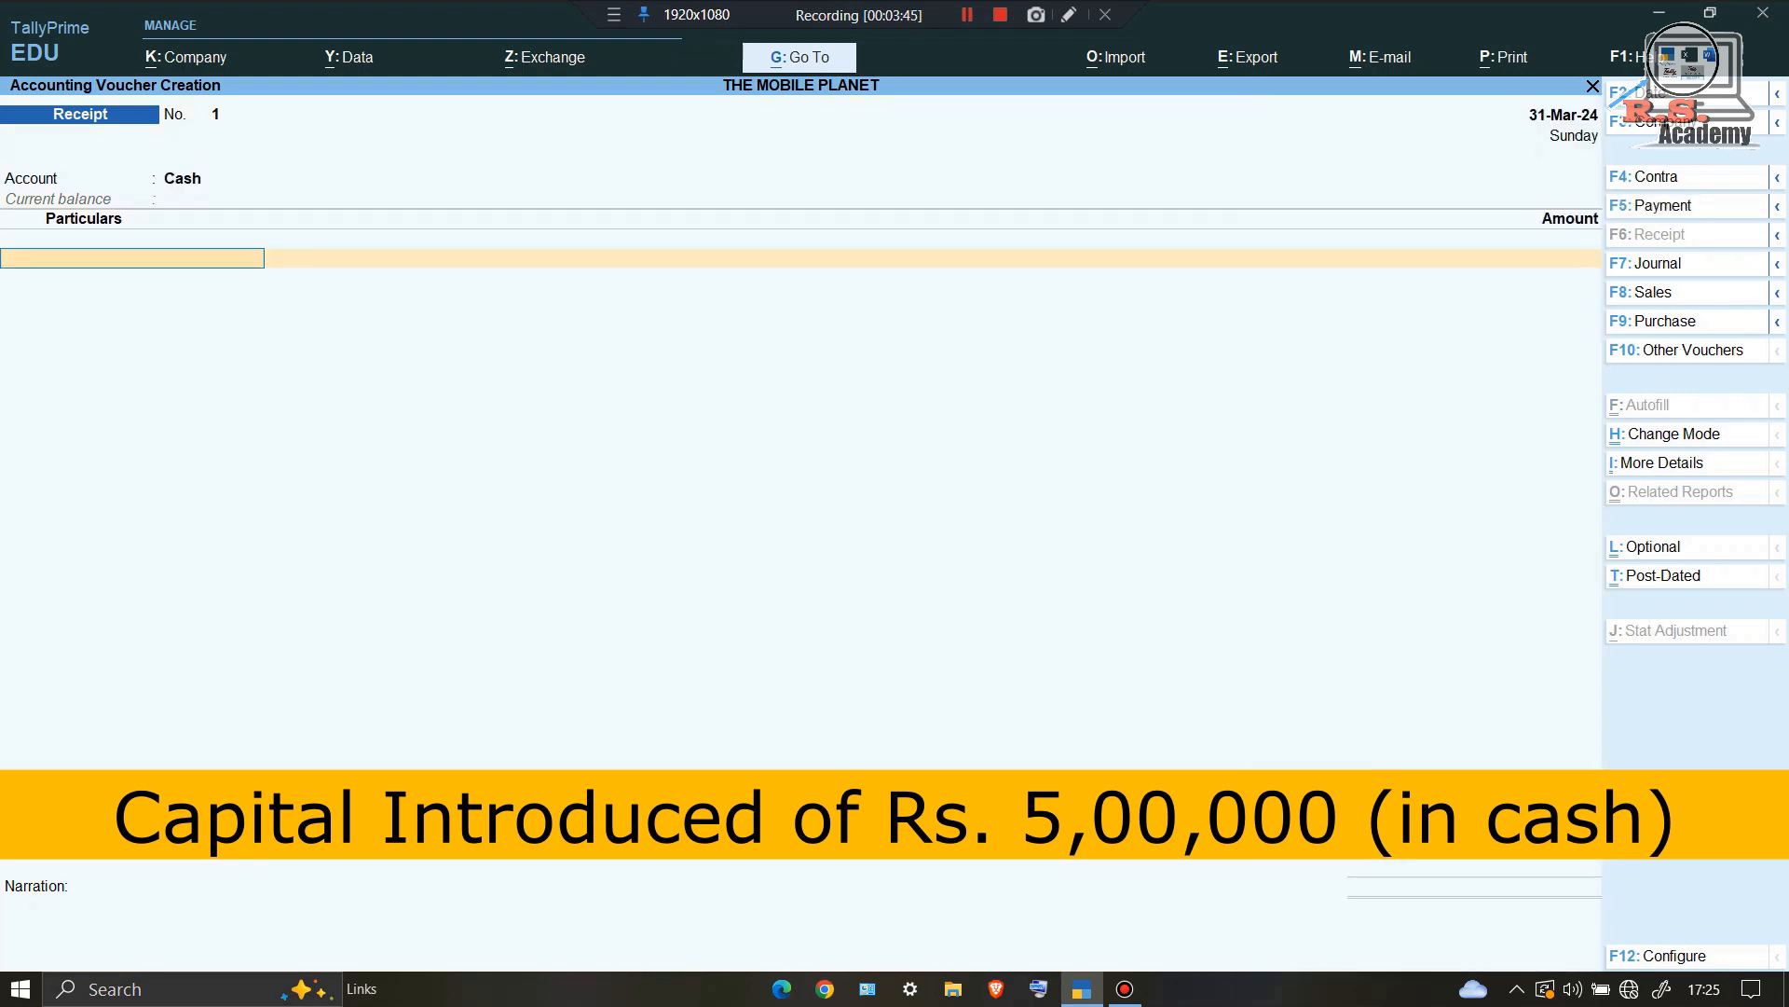
key("alt")
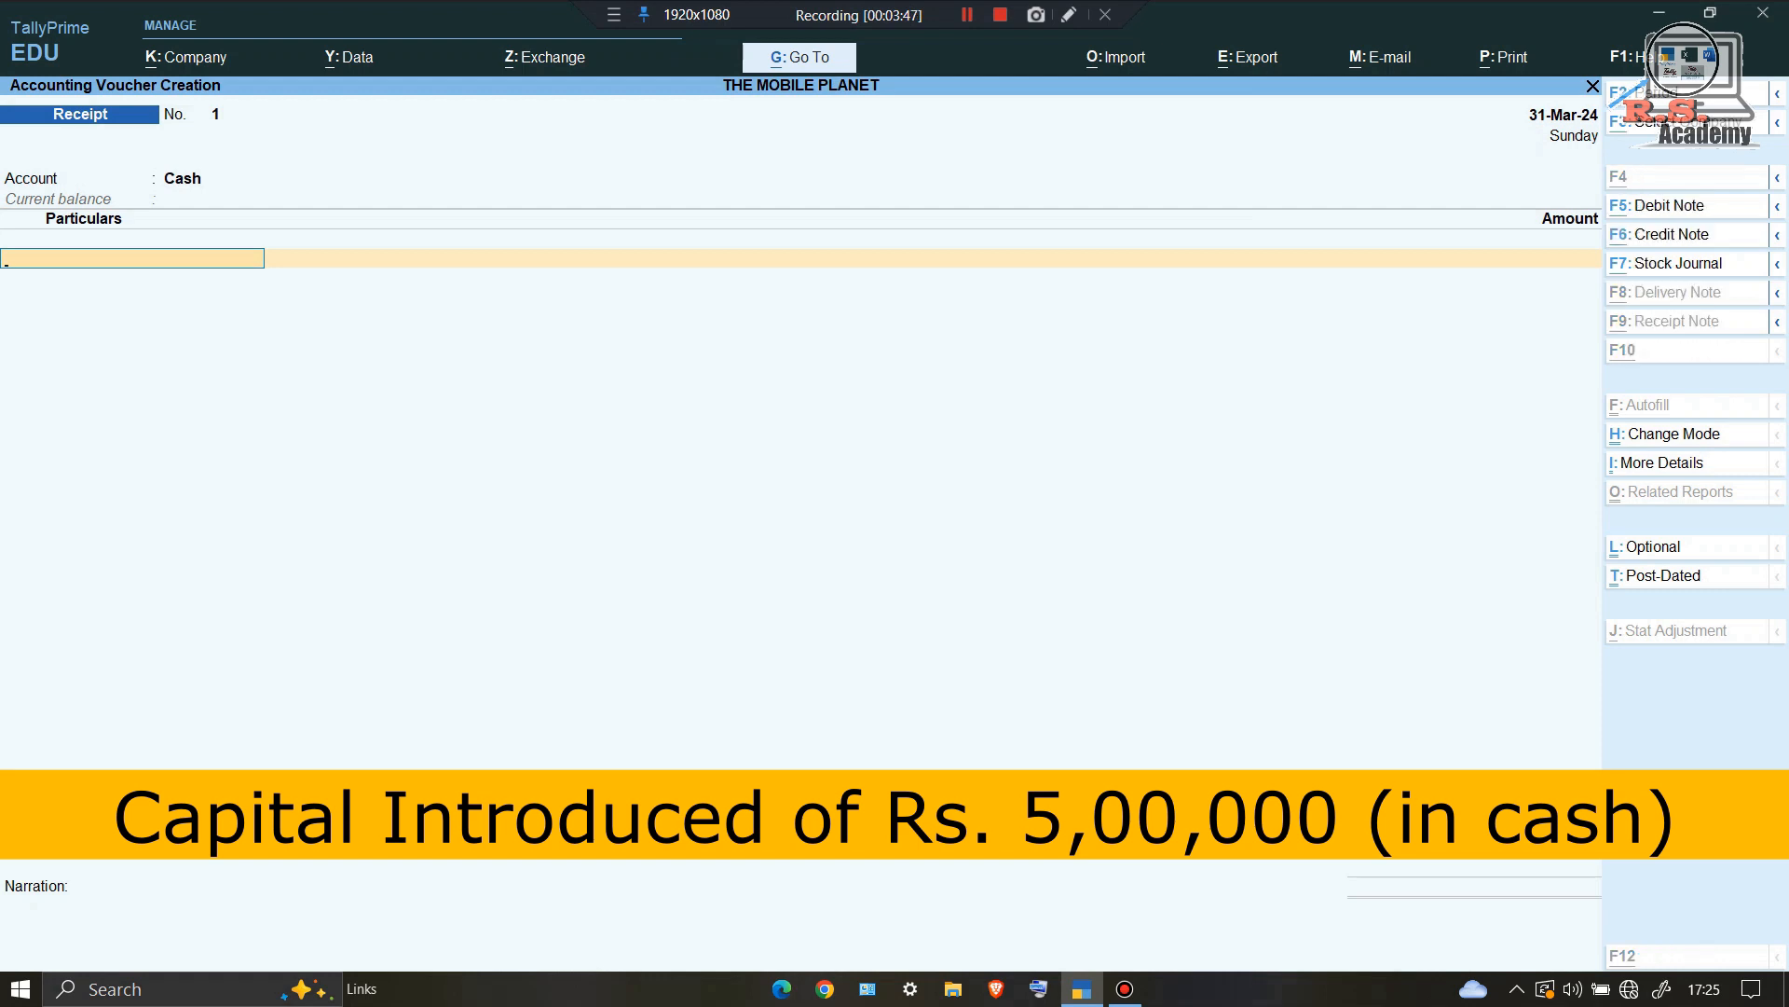
key("alt+c")
type("C")
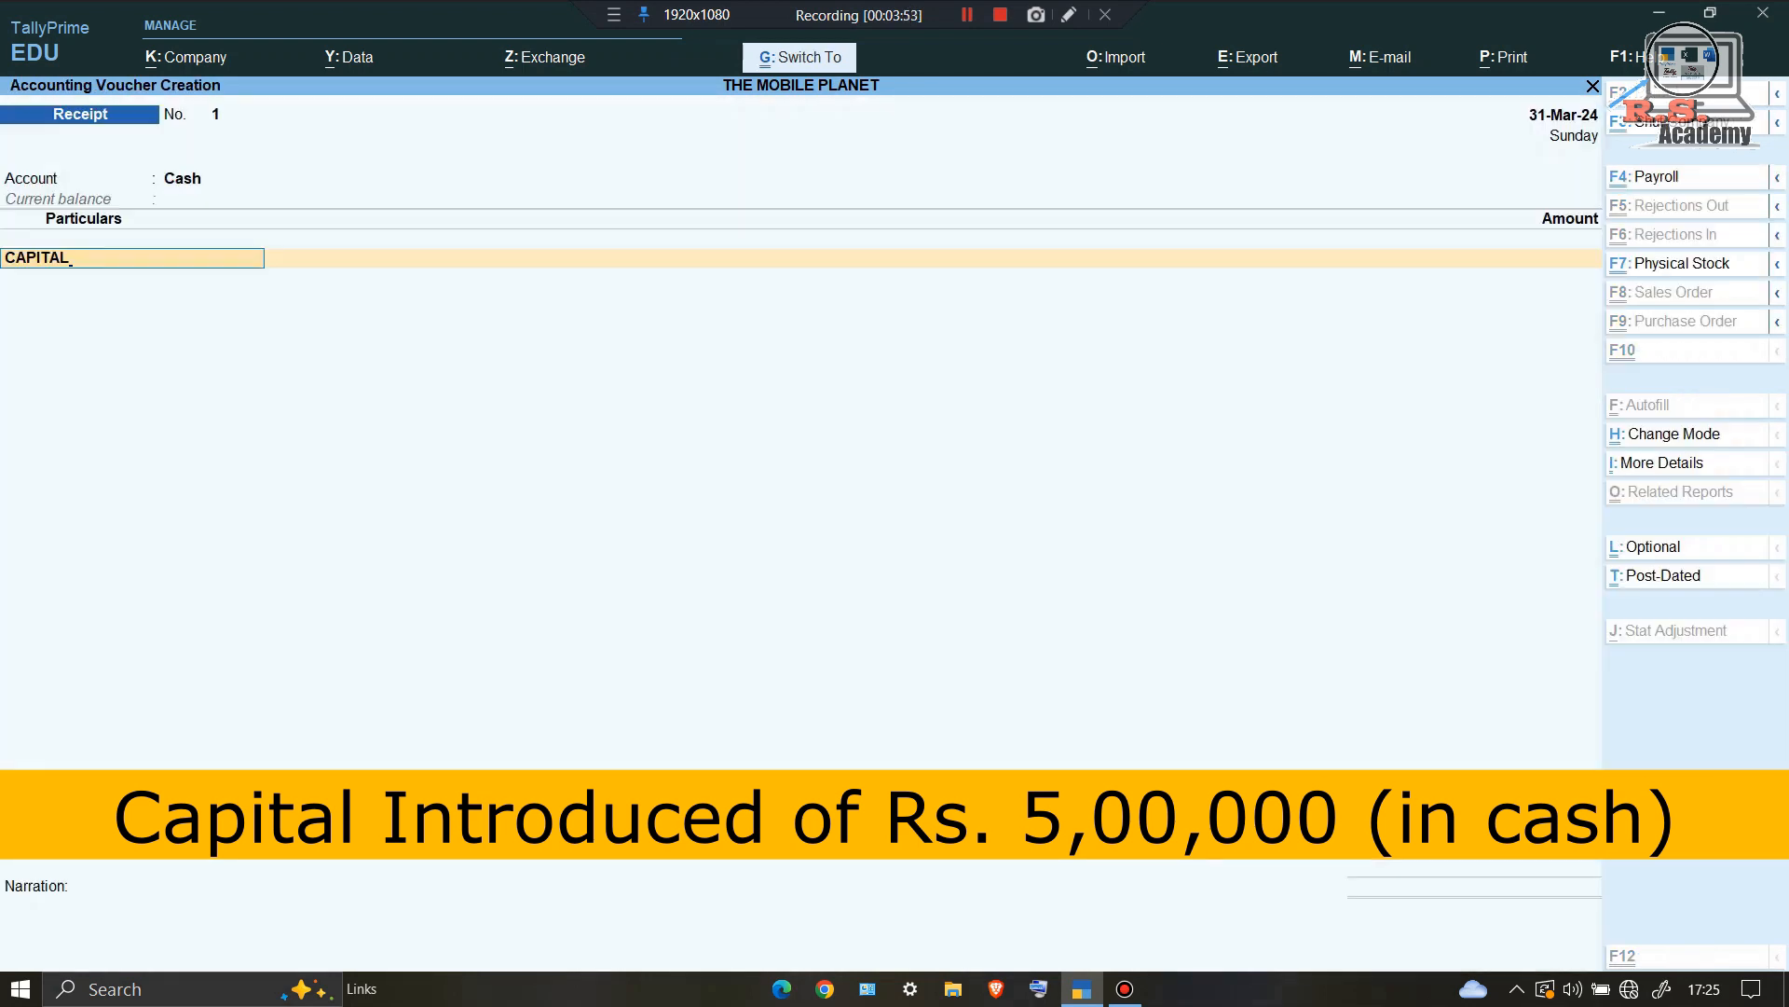
key("Return")
type("5")
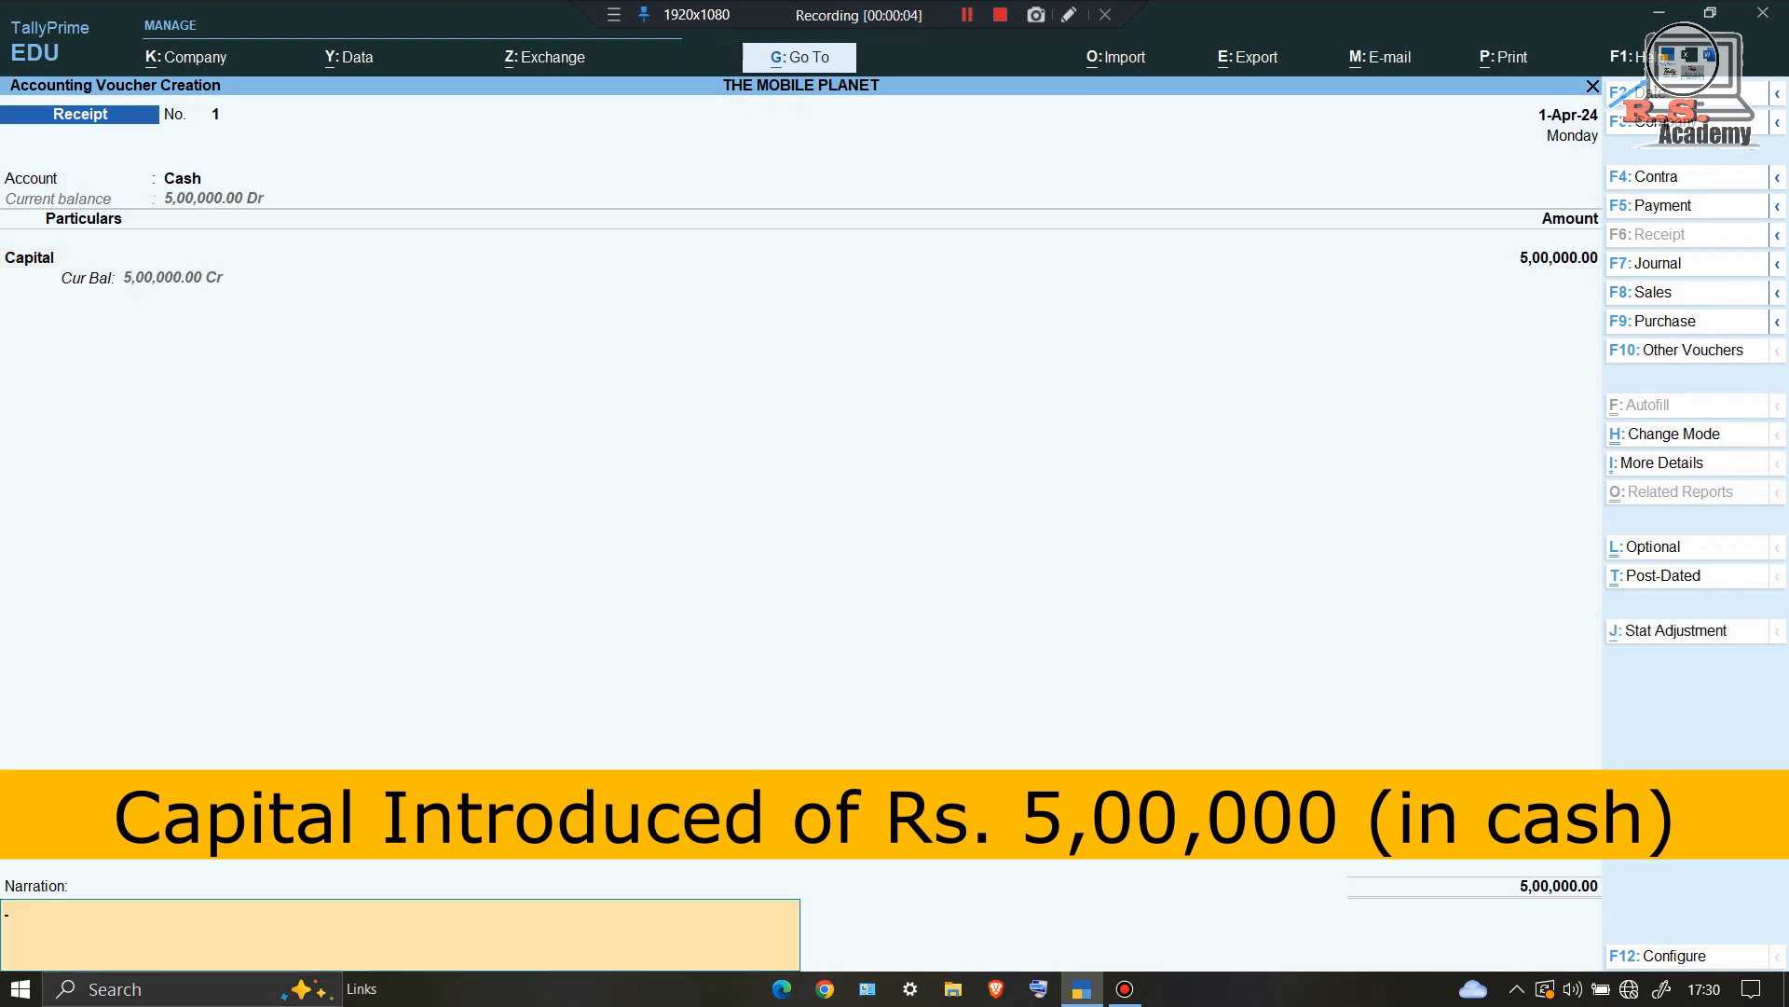
key("Return")
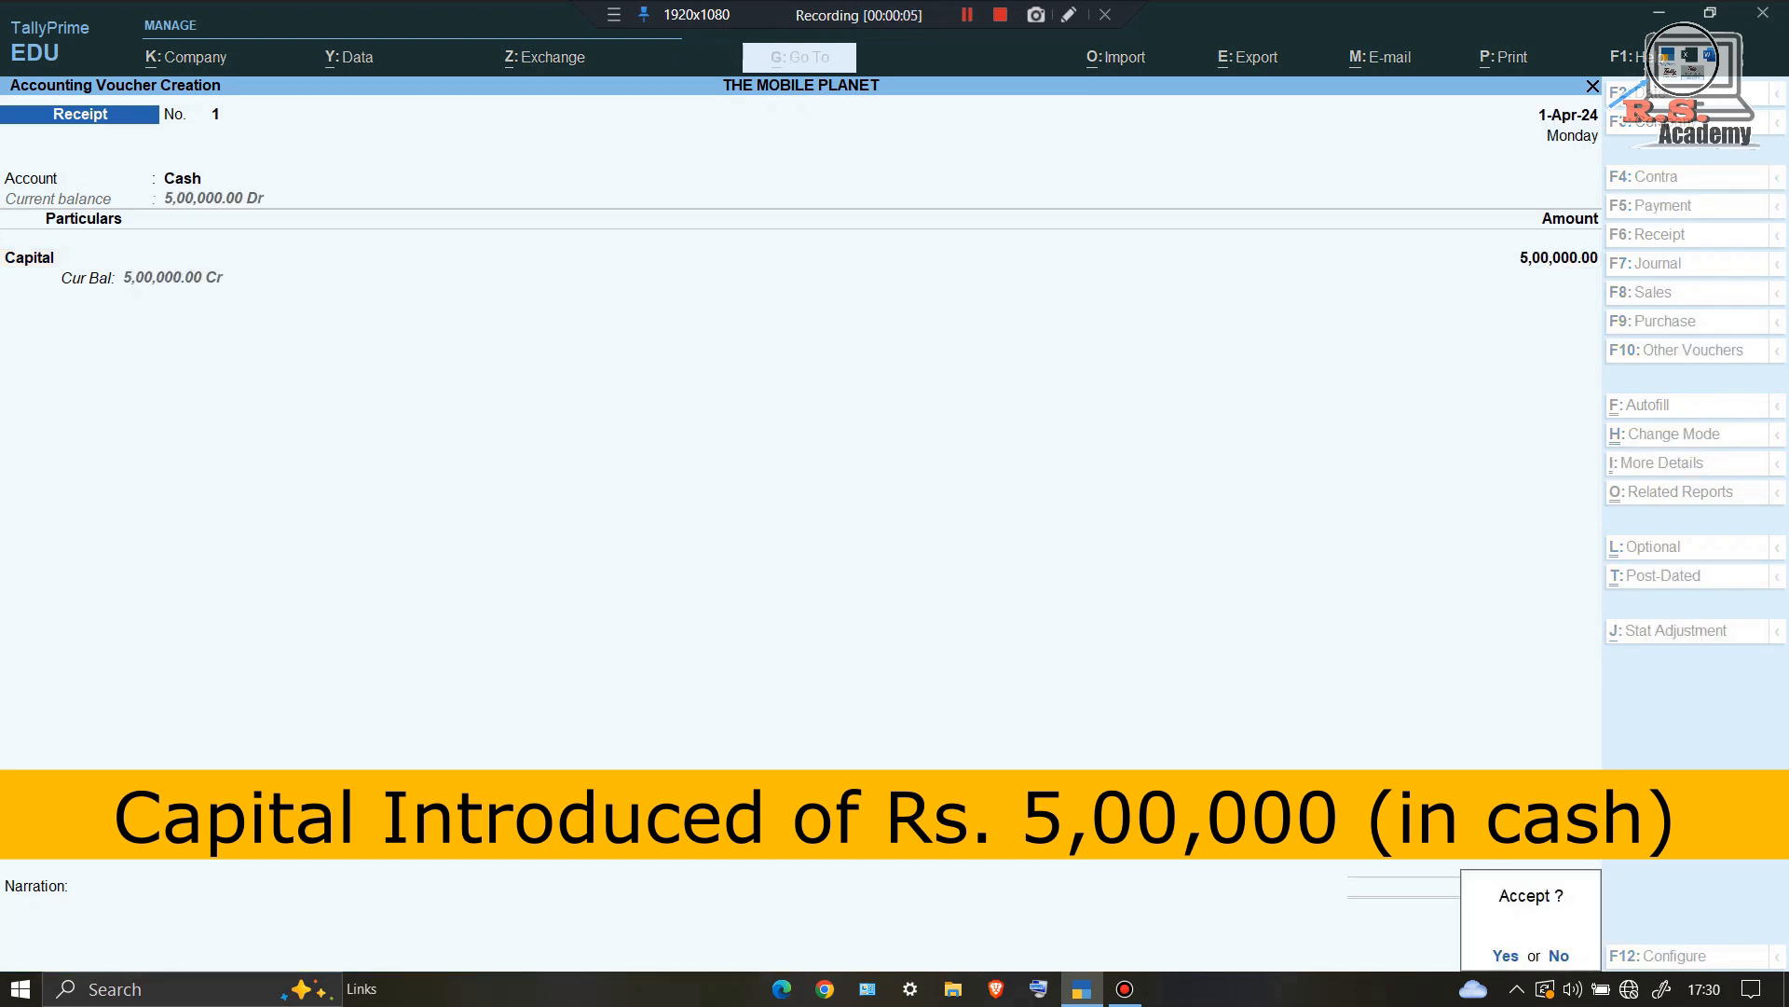
key("Return")
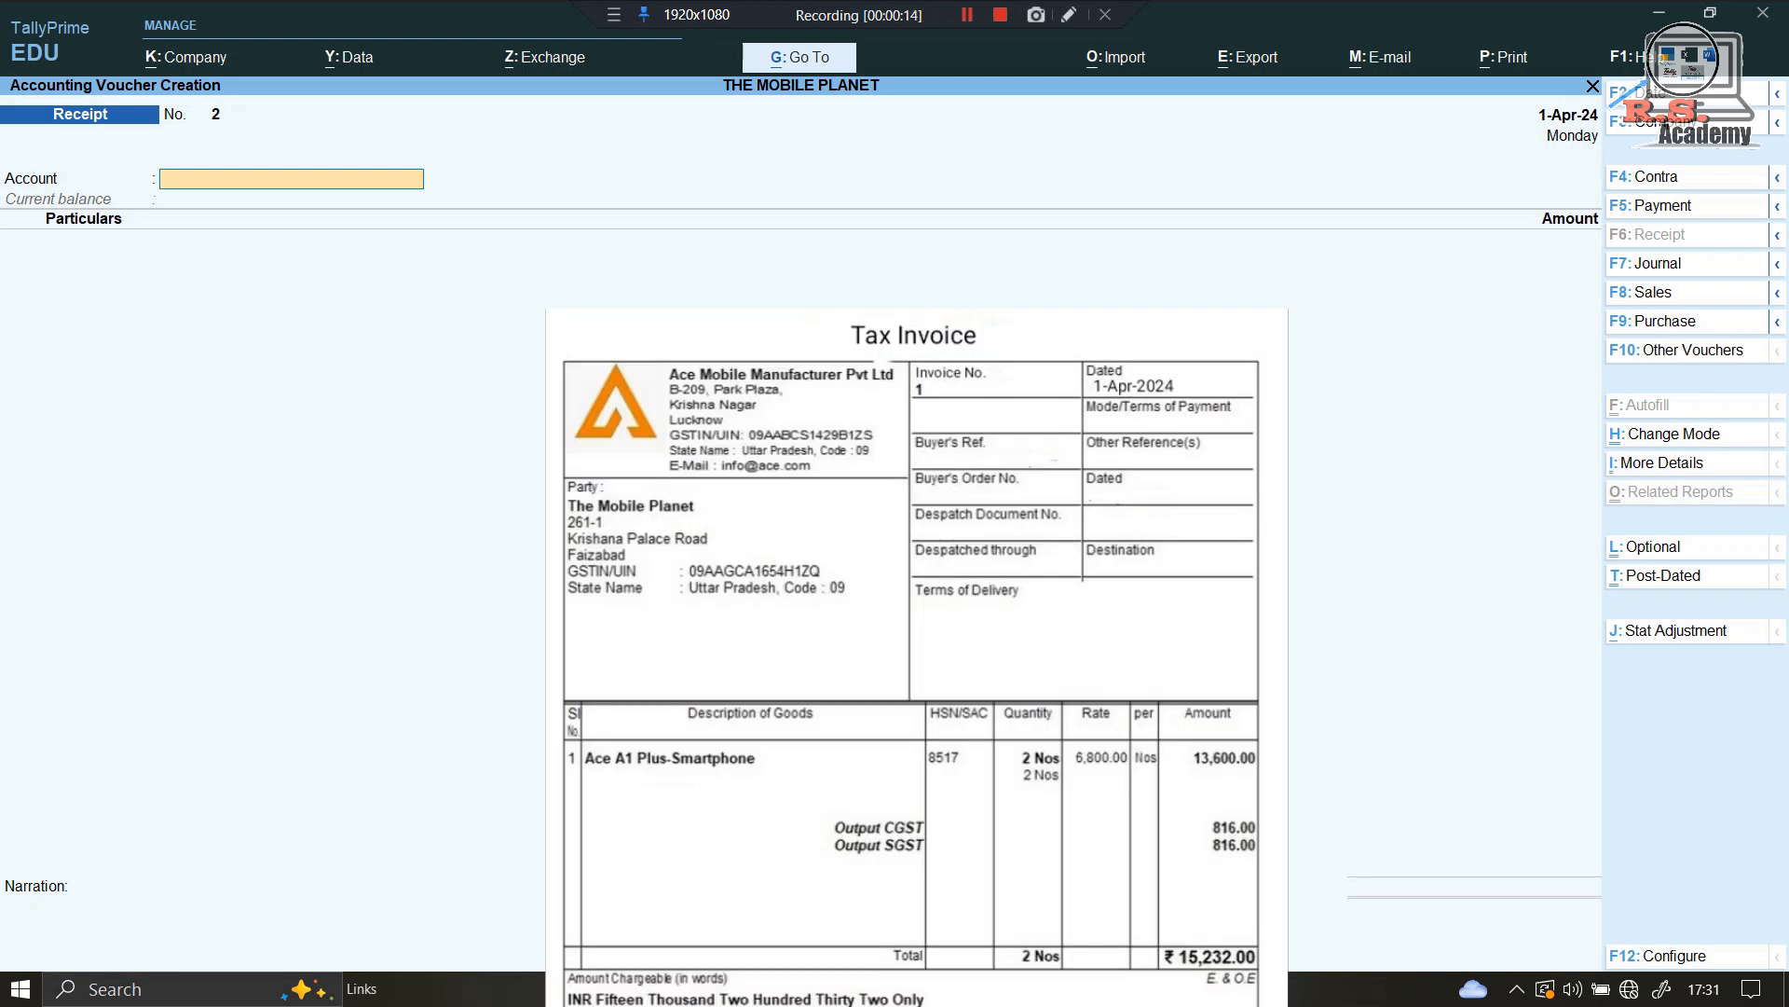
Step: Begin a purchase voucher with supplier invoice No. 1 dated 1-Apr-24 and a new party ledger
key("F9")
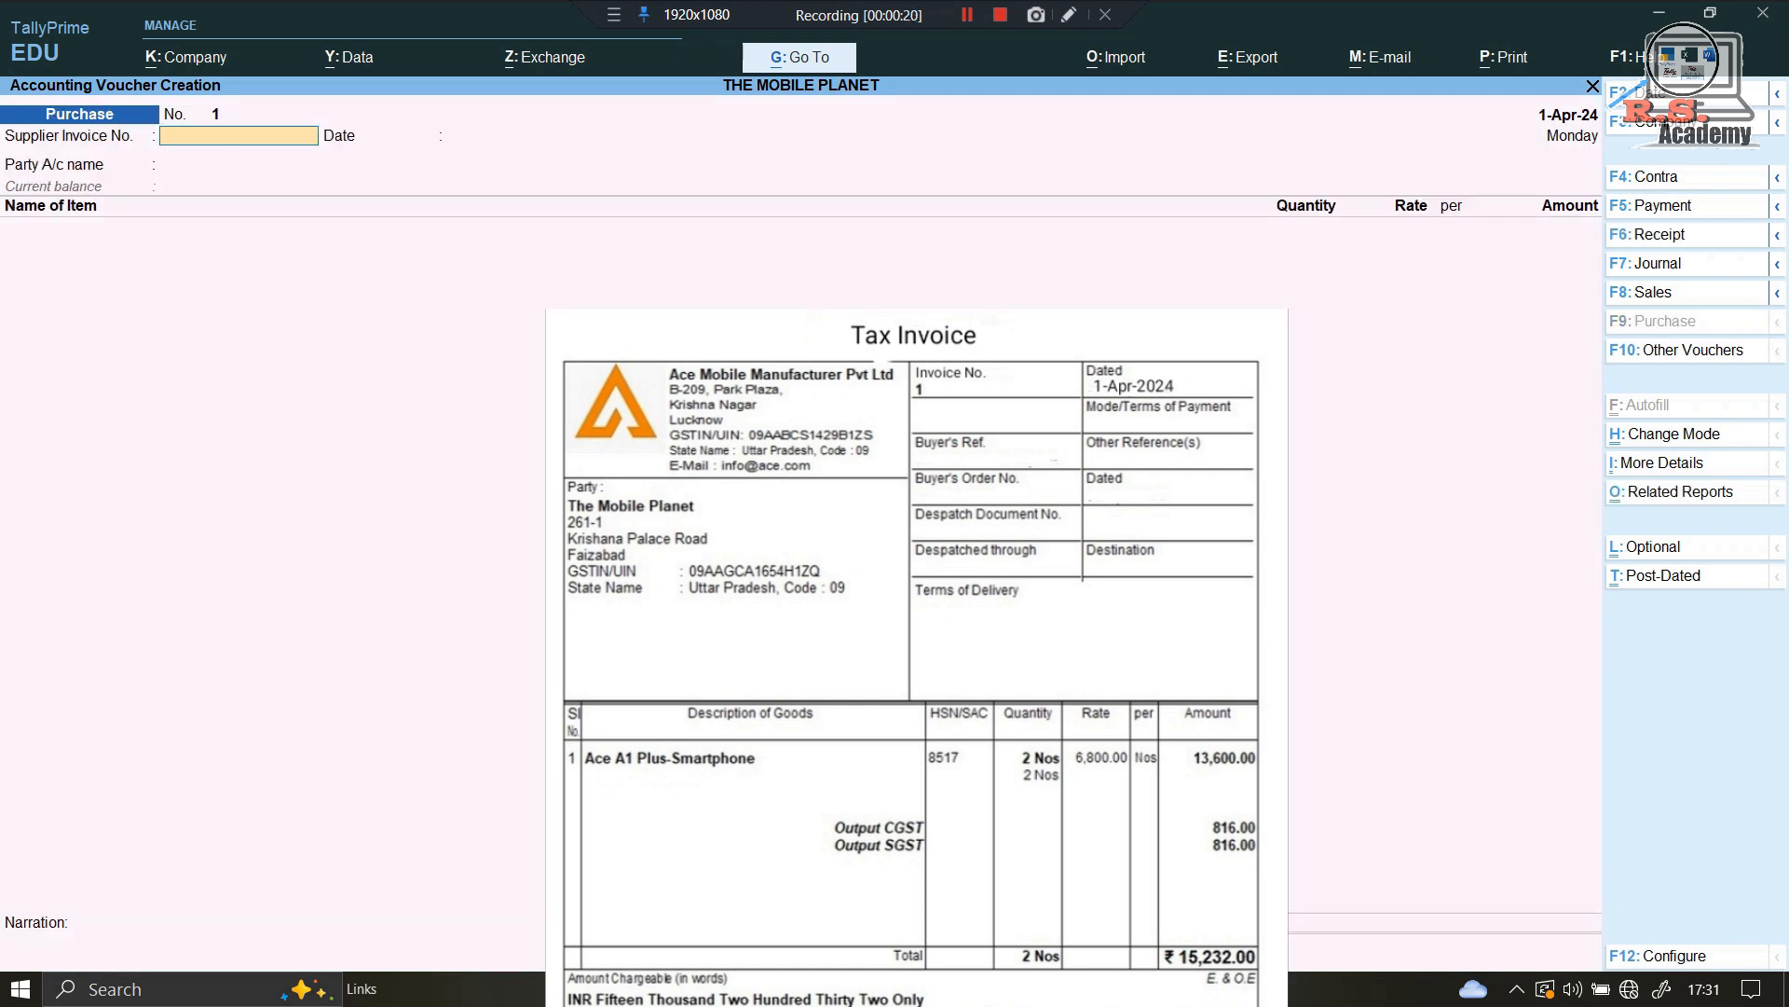
type("1")
key("Return")
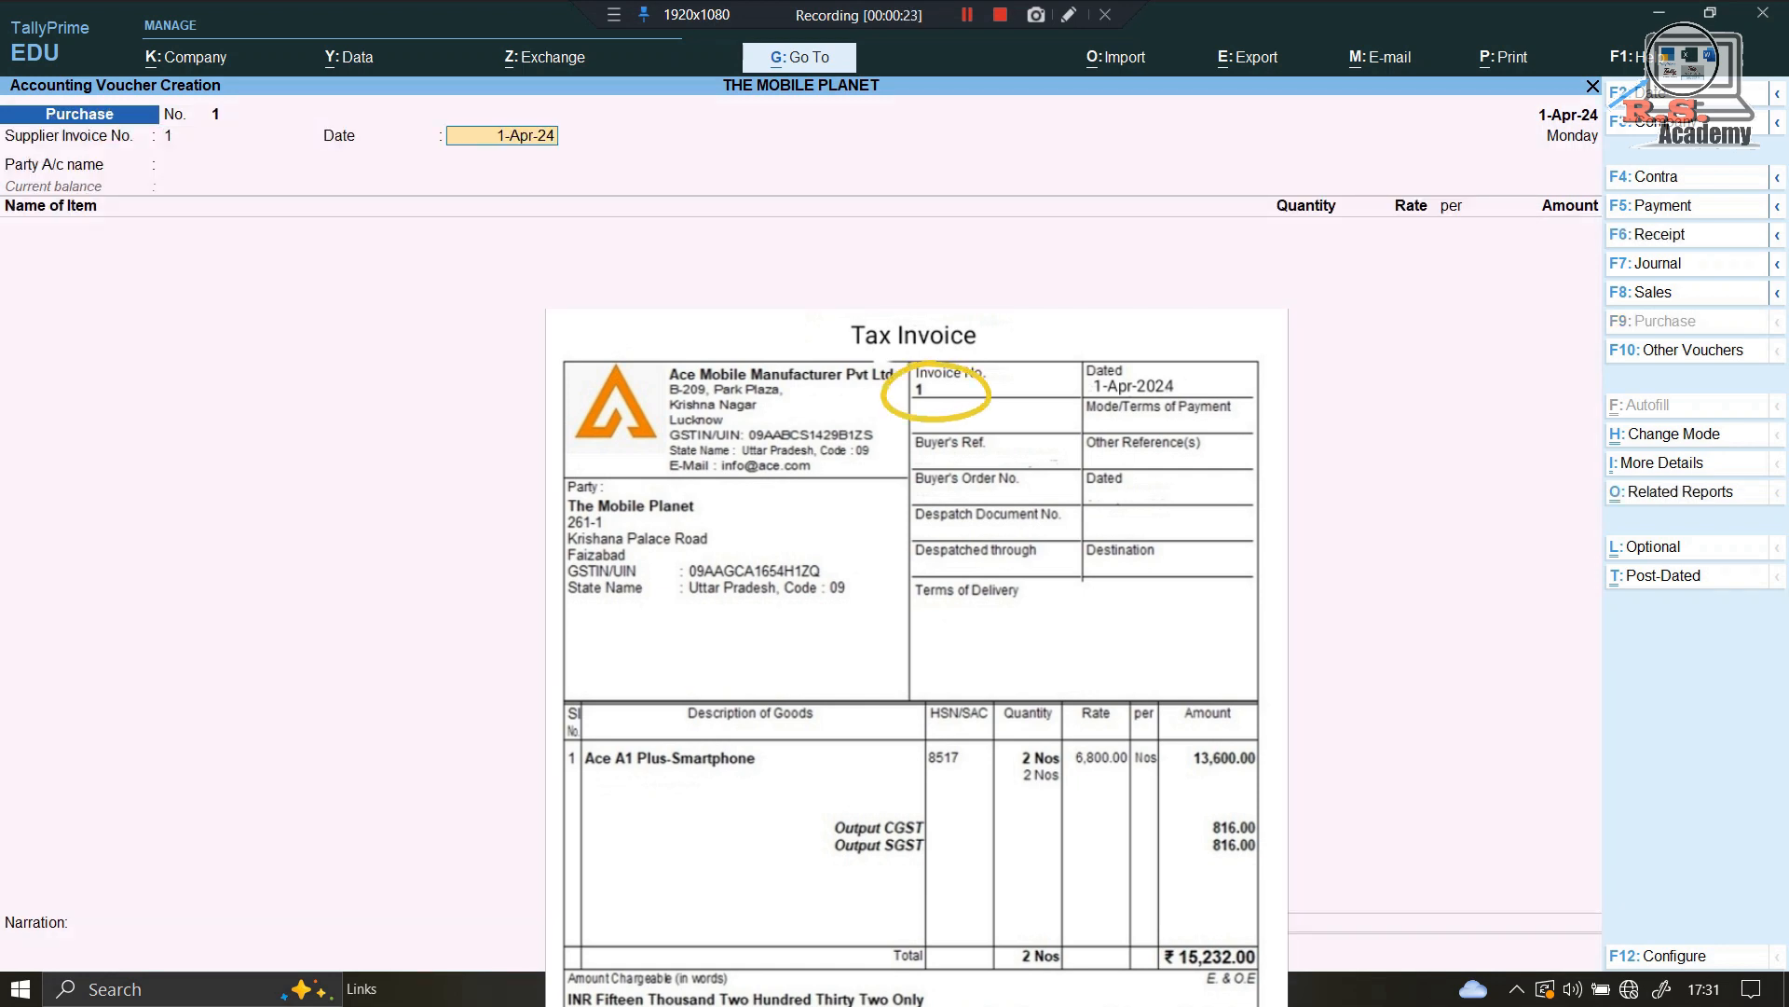
key("Return")
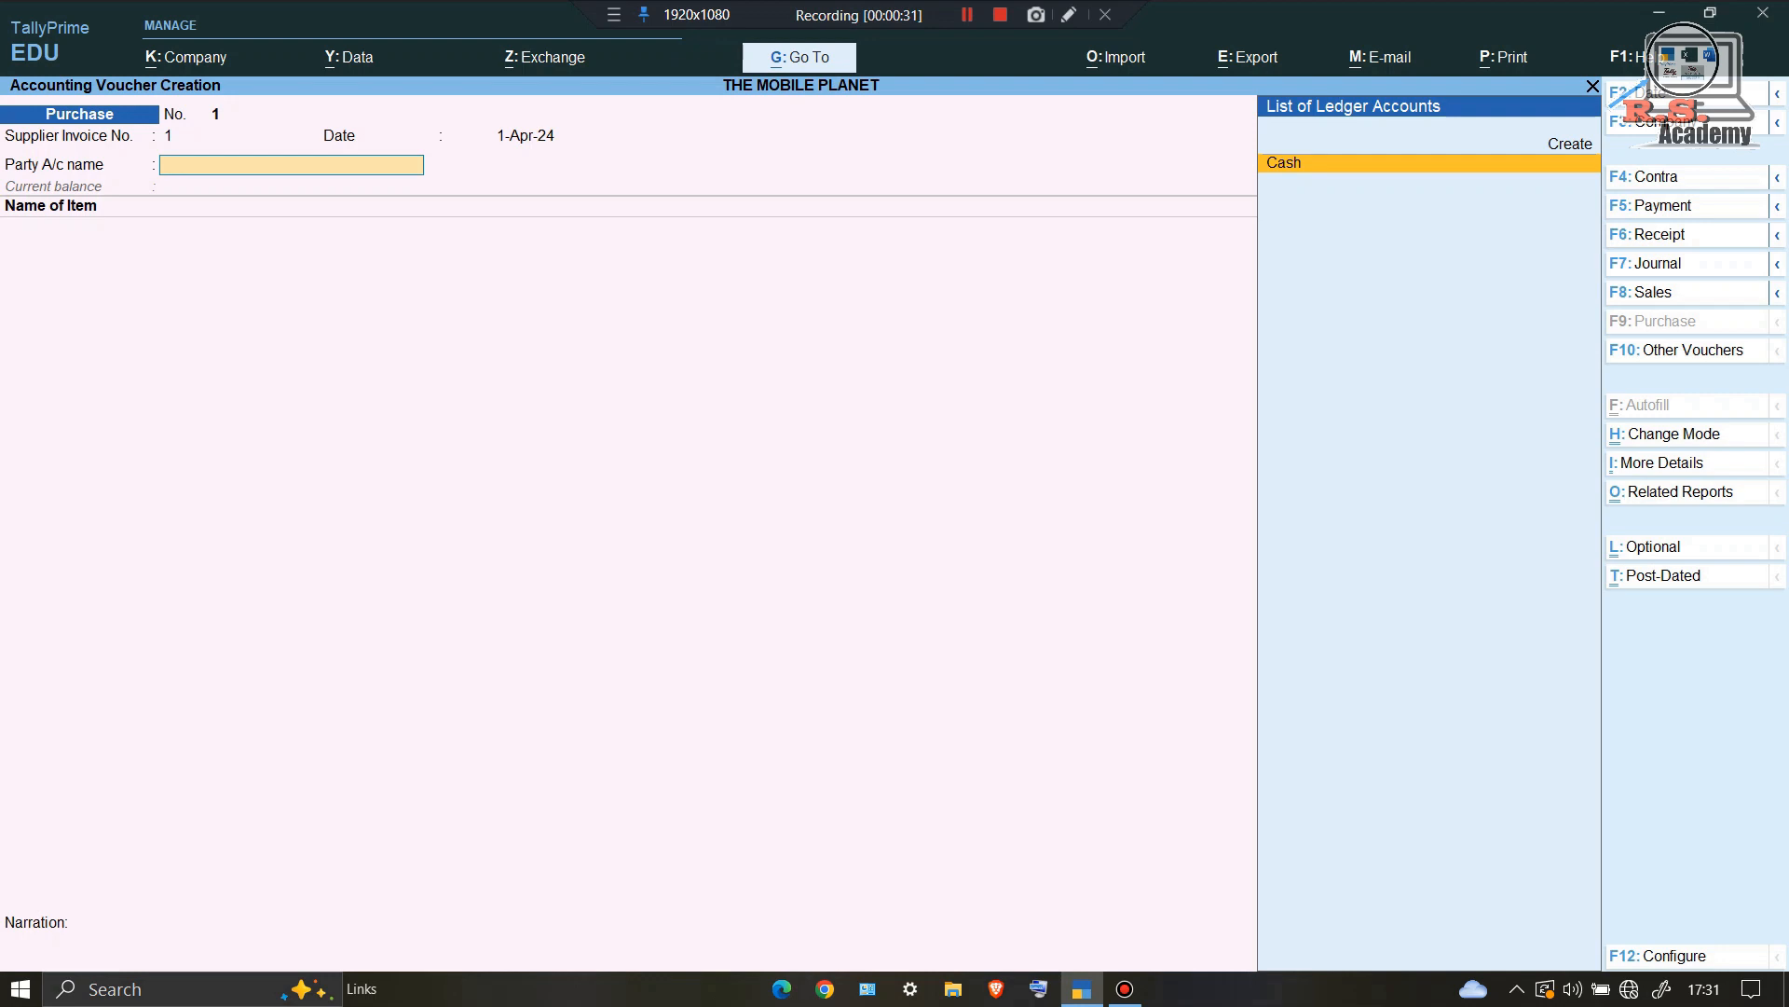
key("alt+c")
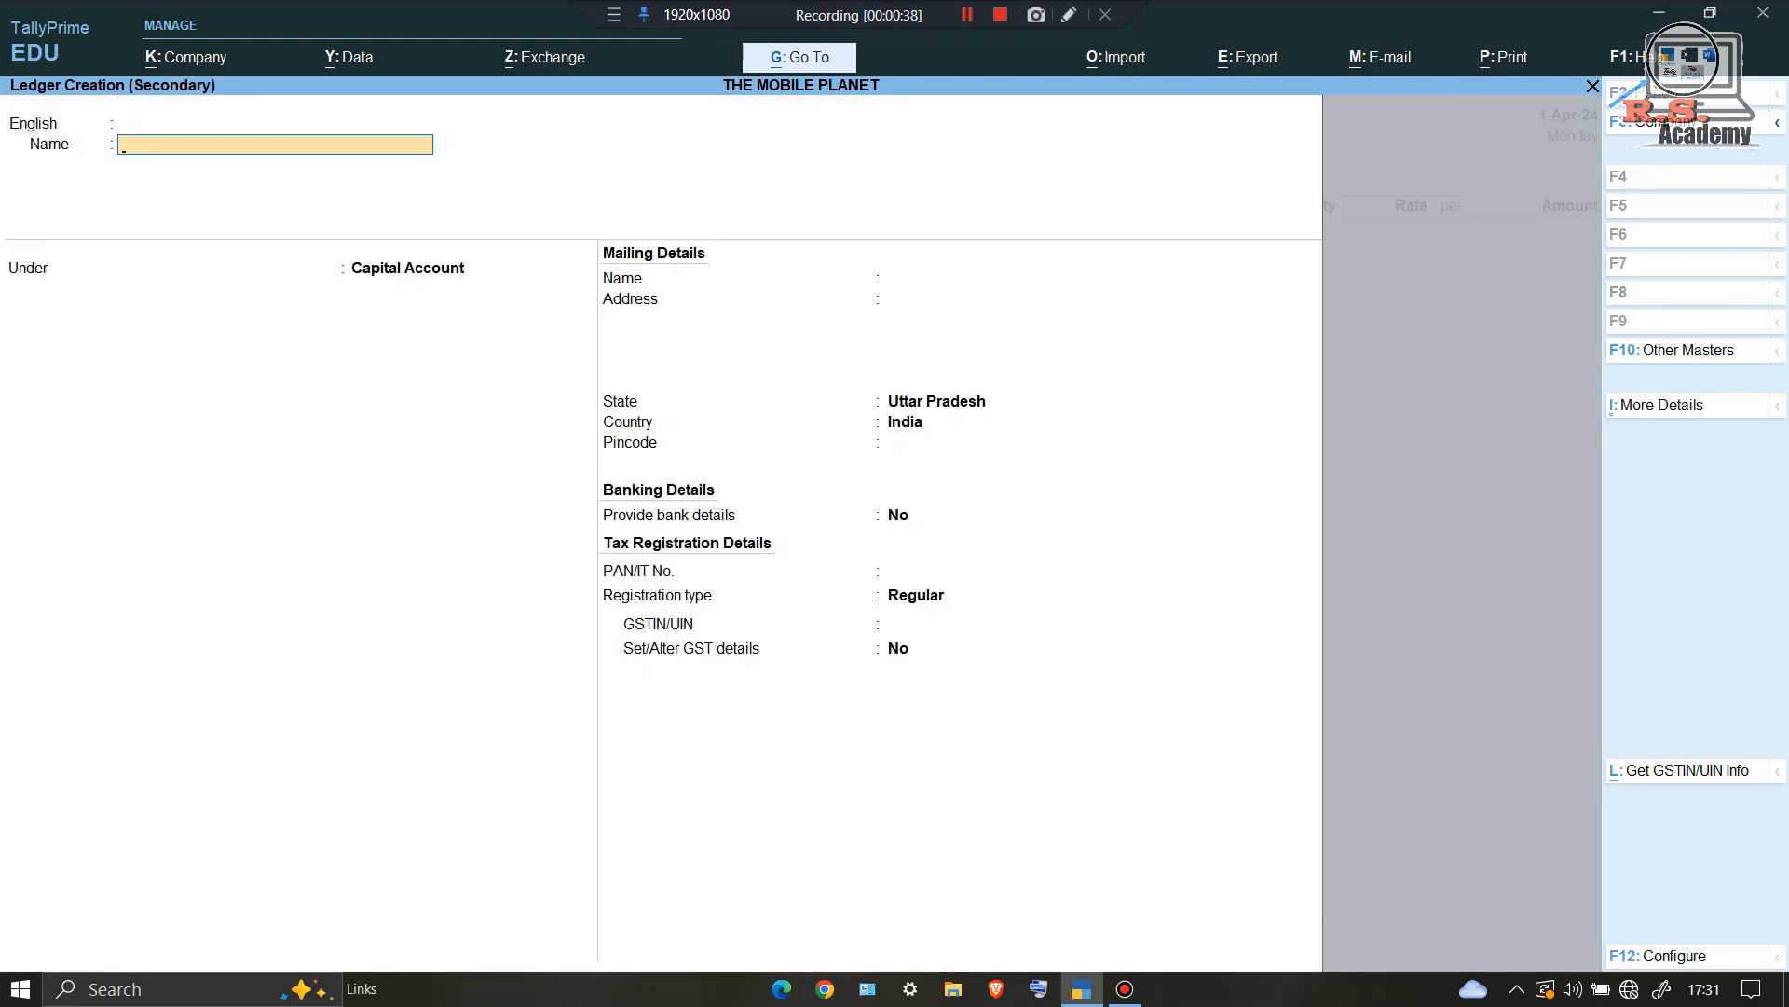
Step: Name the ledger Ace Mobile Manufacturer under Sundry Creditors, keeping bill-by-bill balances on
type("ACE")
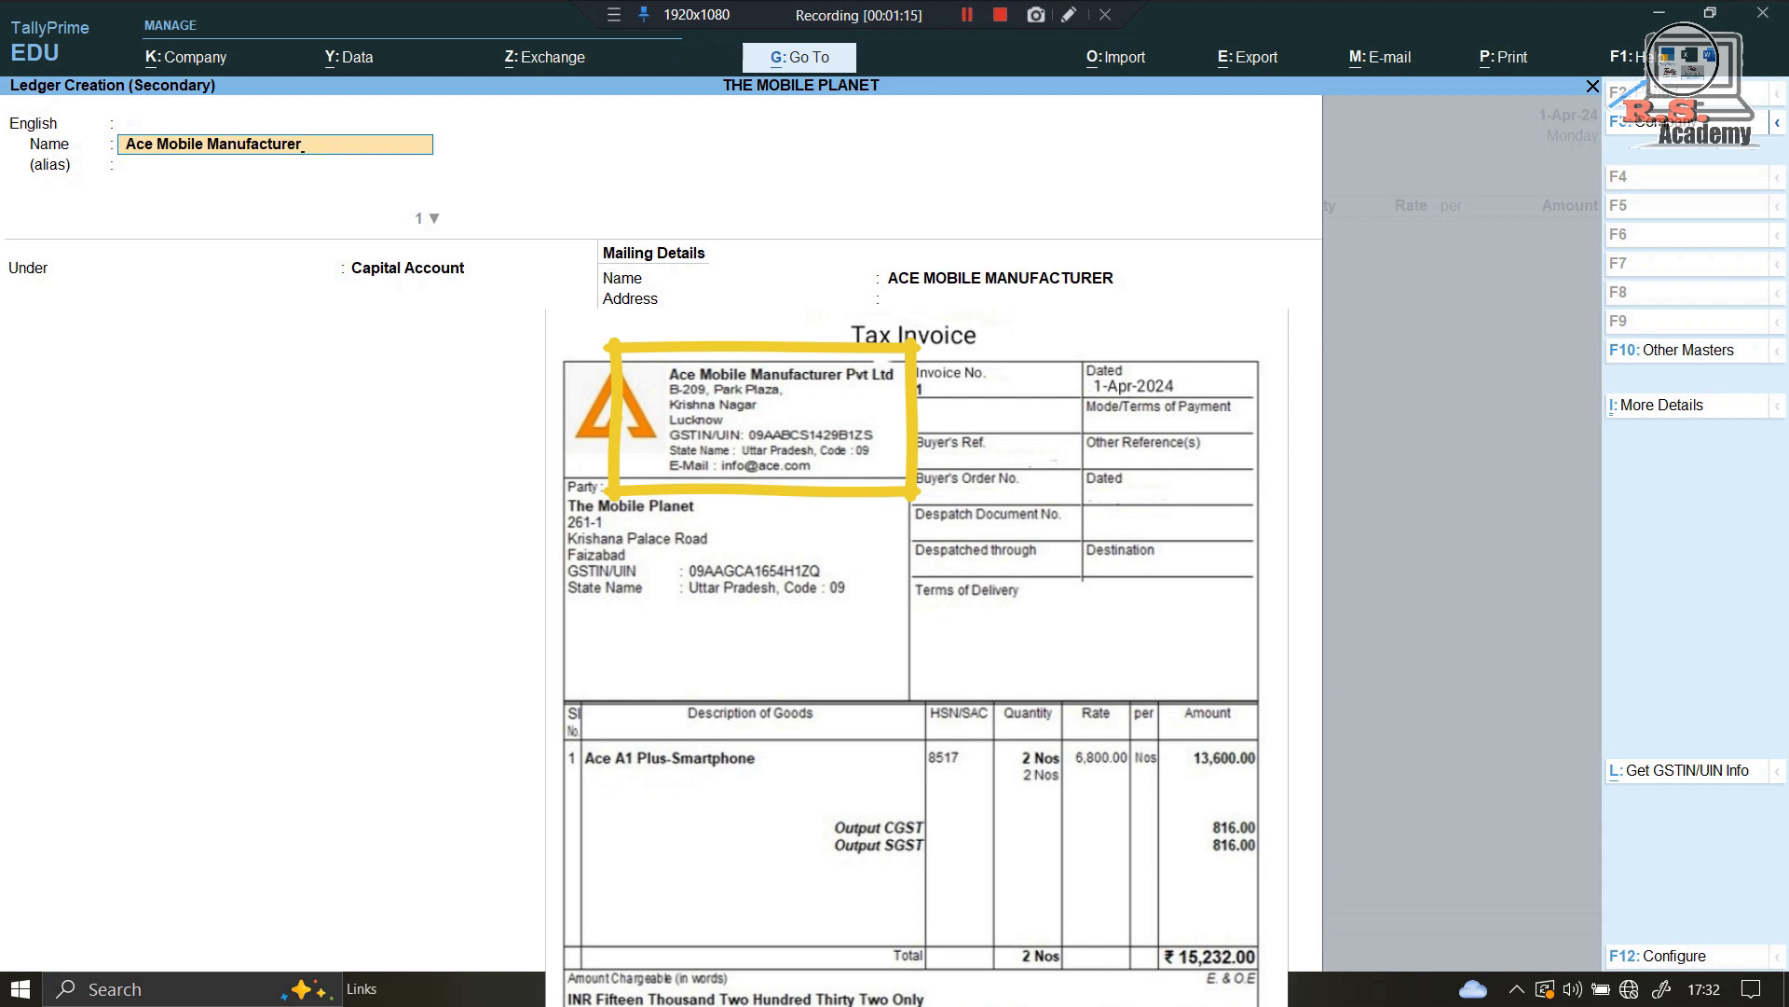
key("Return")
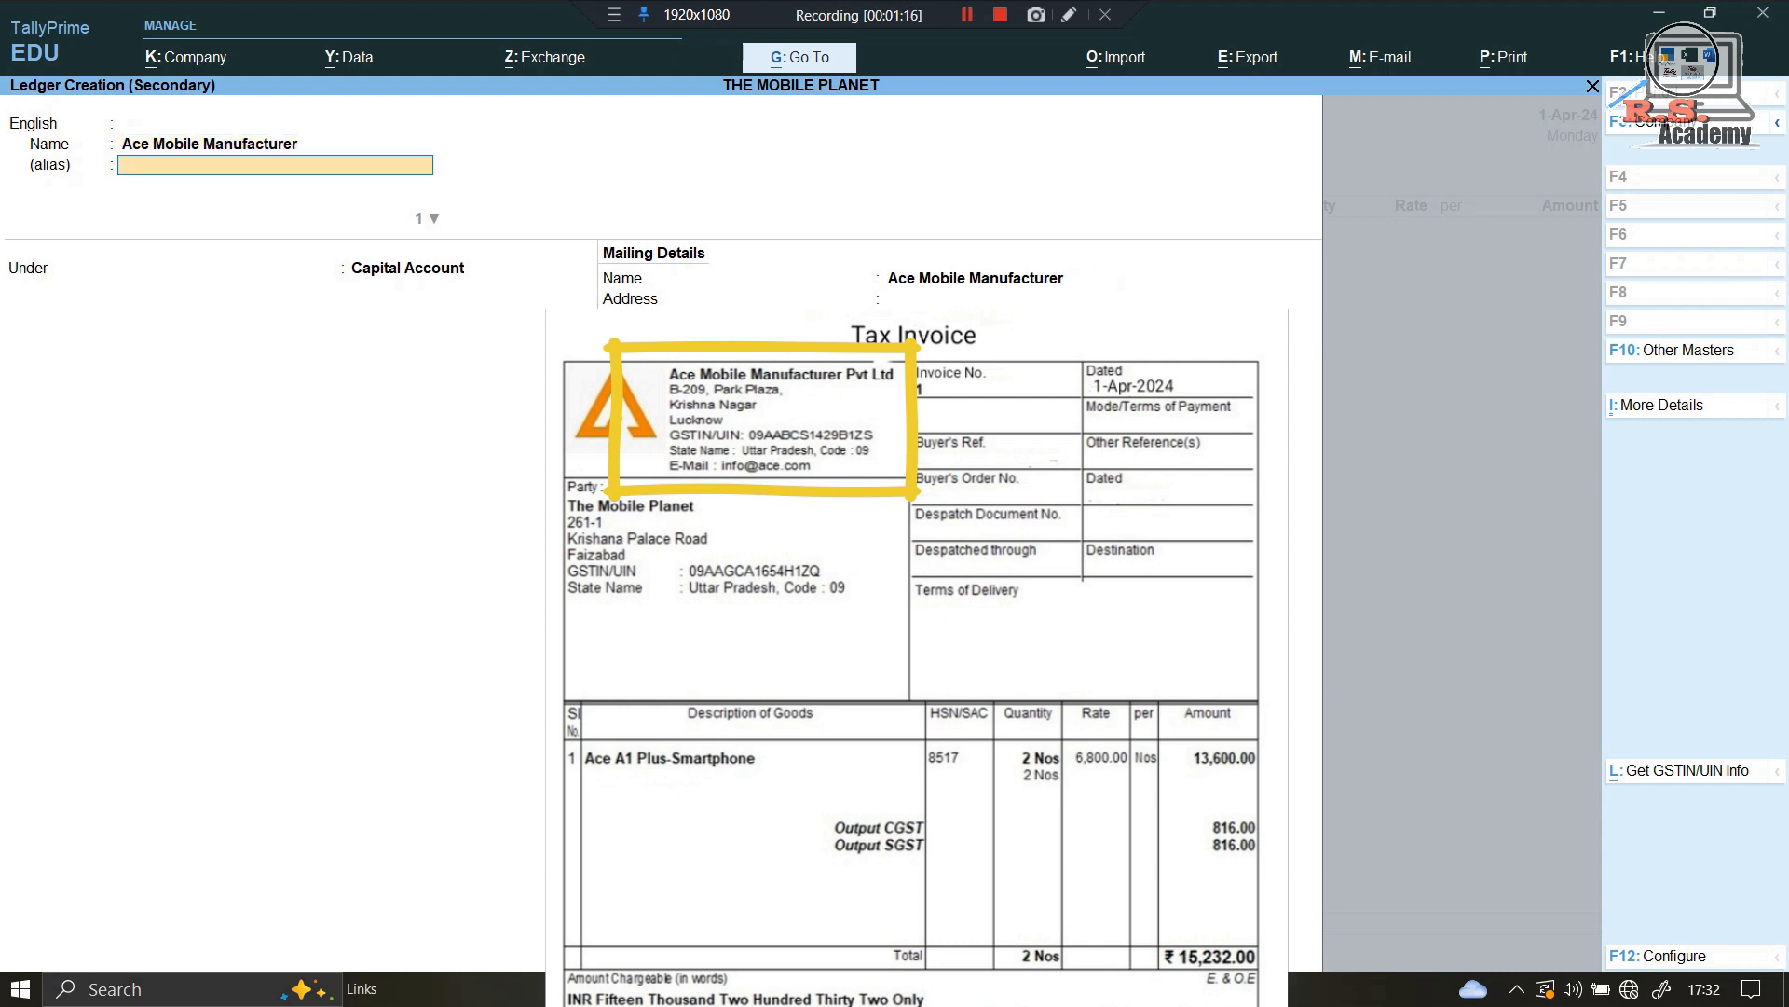
key("Return")
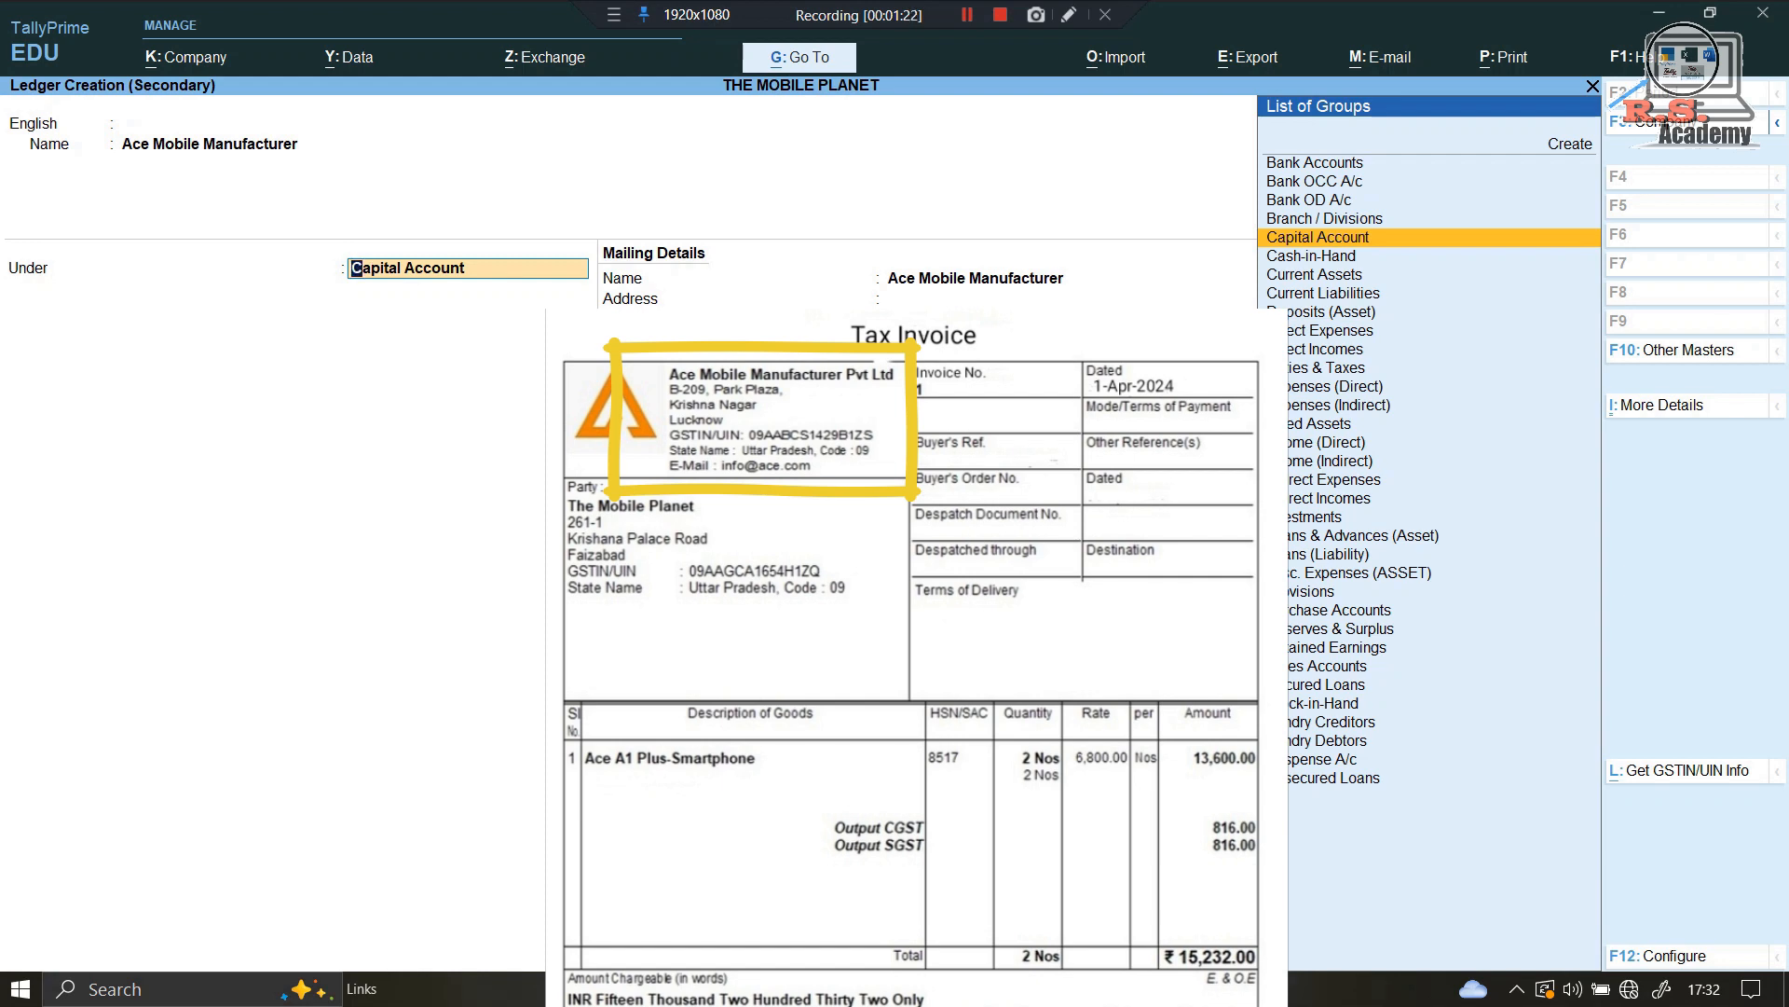
type("Su")
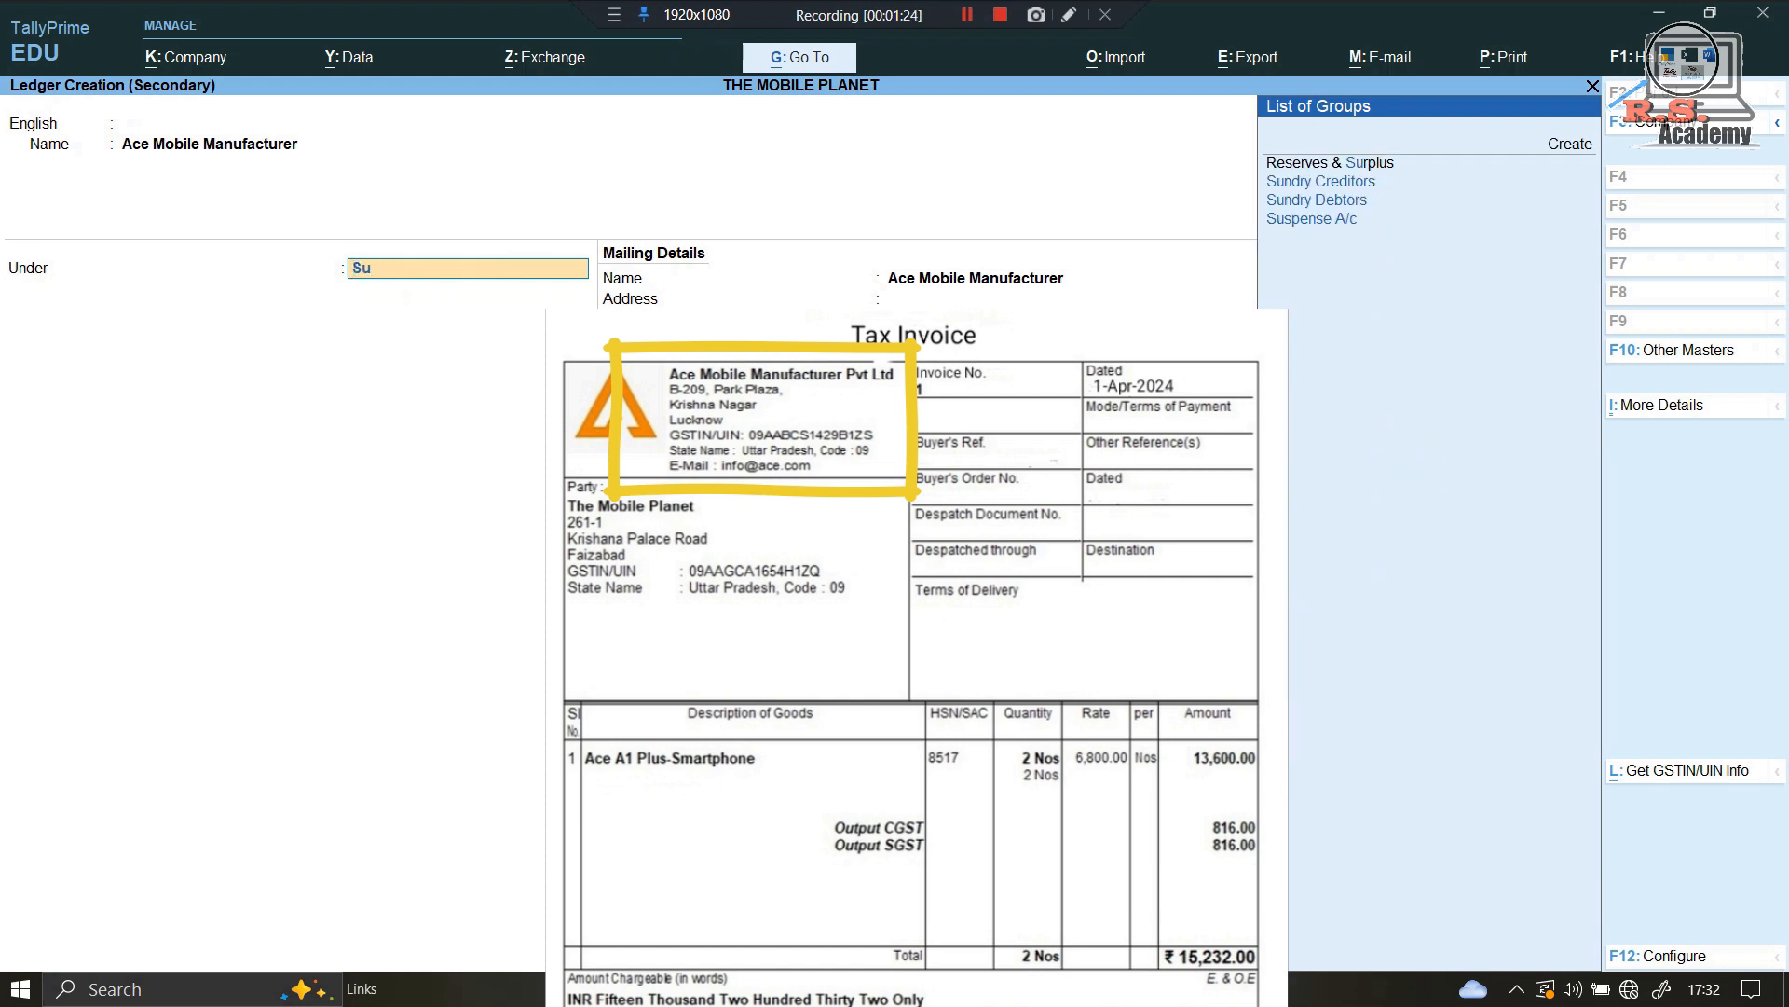
key("Down")
key("Return")
key("Return")
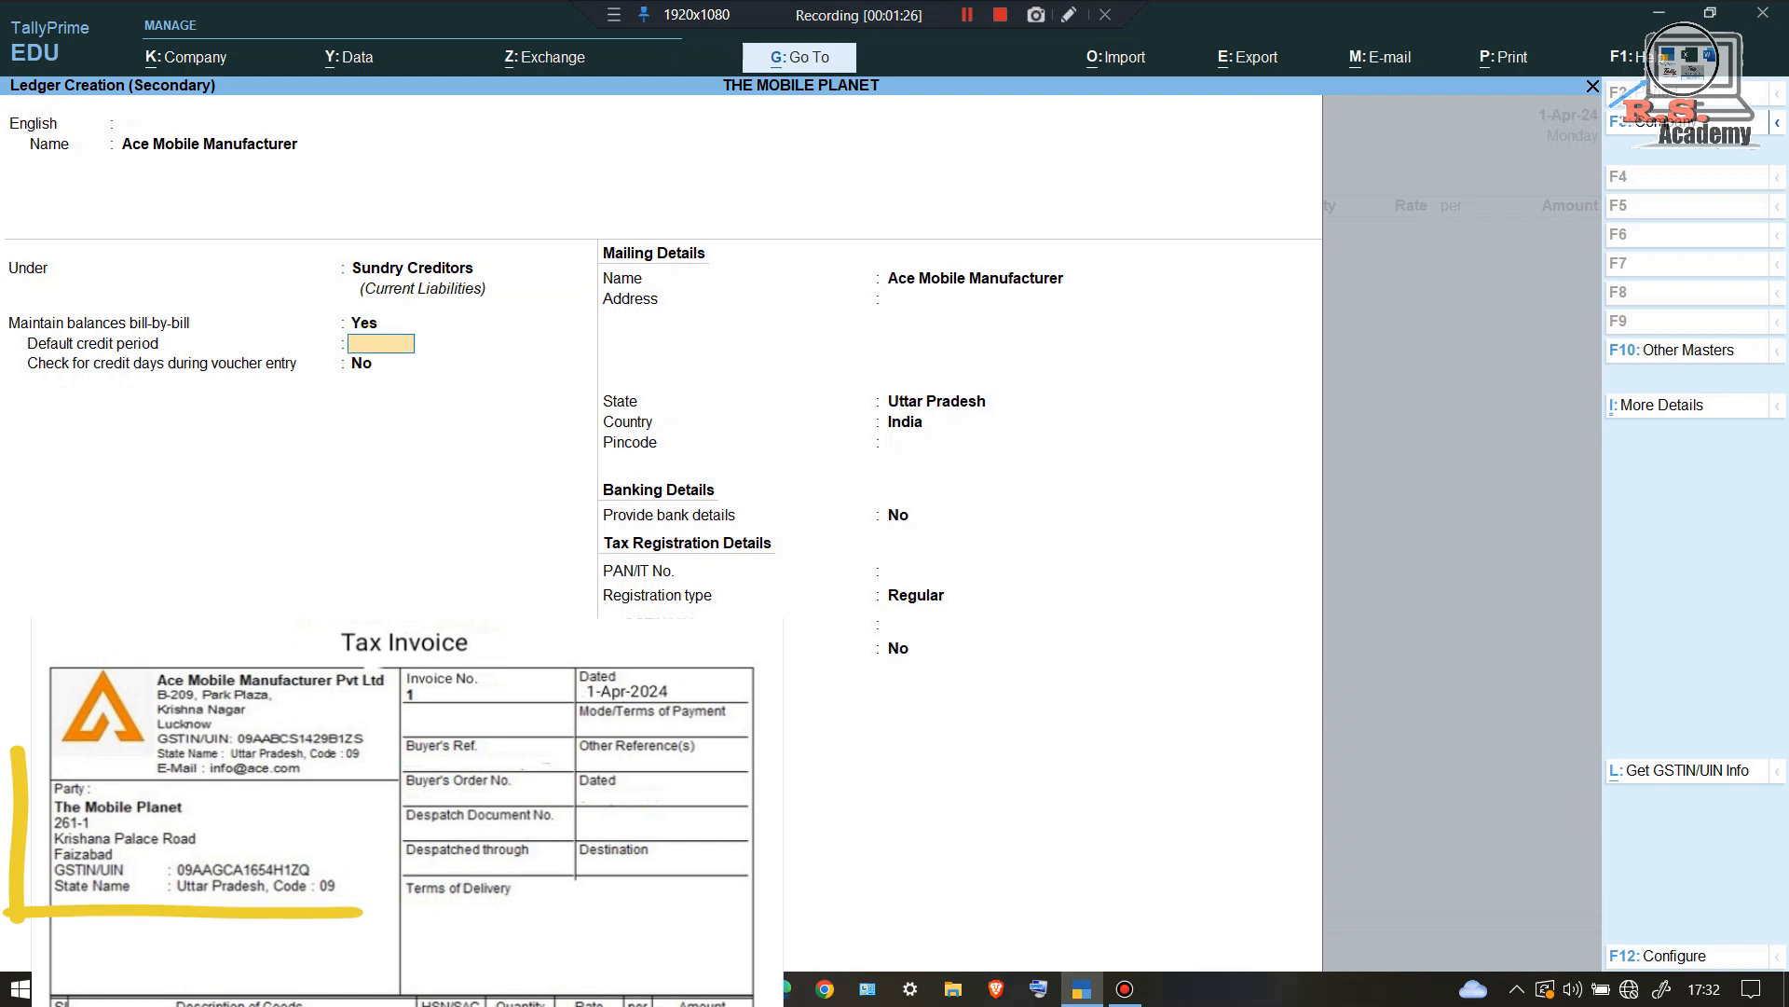
key("Return")
key("Return")
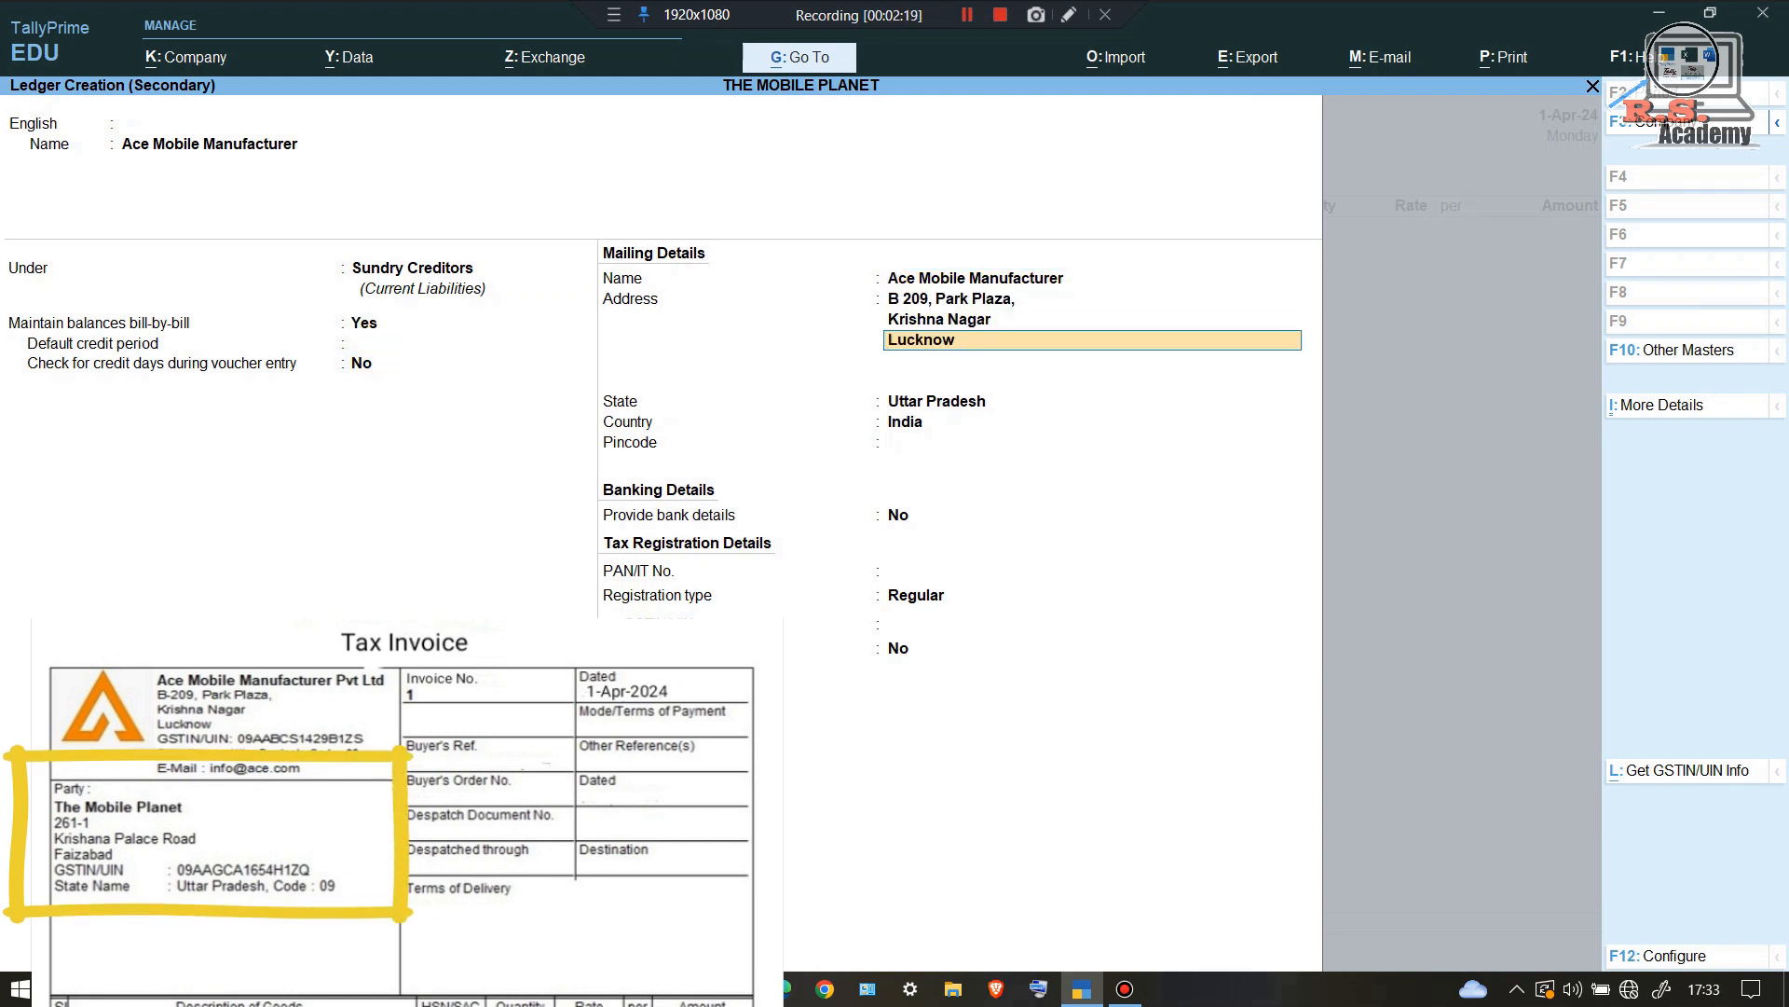
Step: Add the Lucknow address, state Uttar Pradesh, Regular registration and the supplier's GSTIN, then save
key("Return")
key("Return")
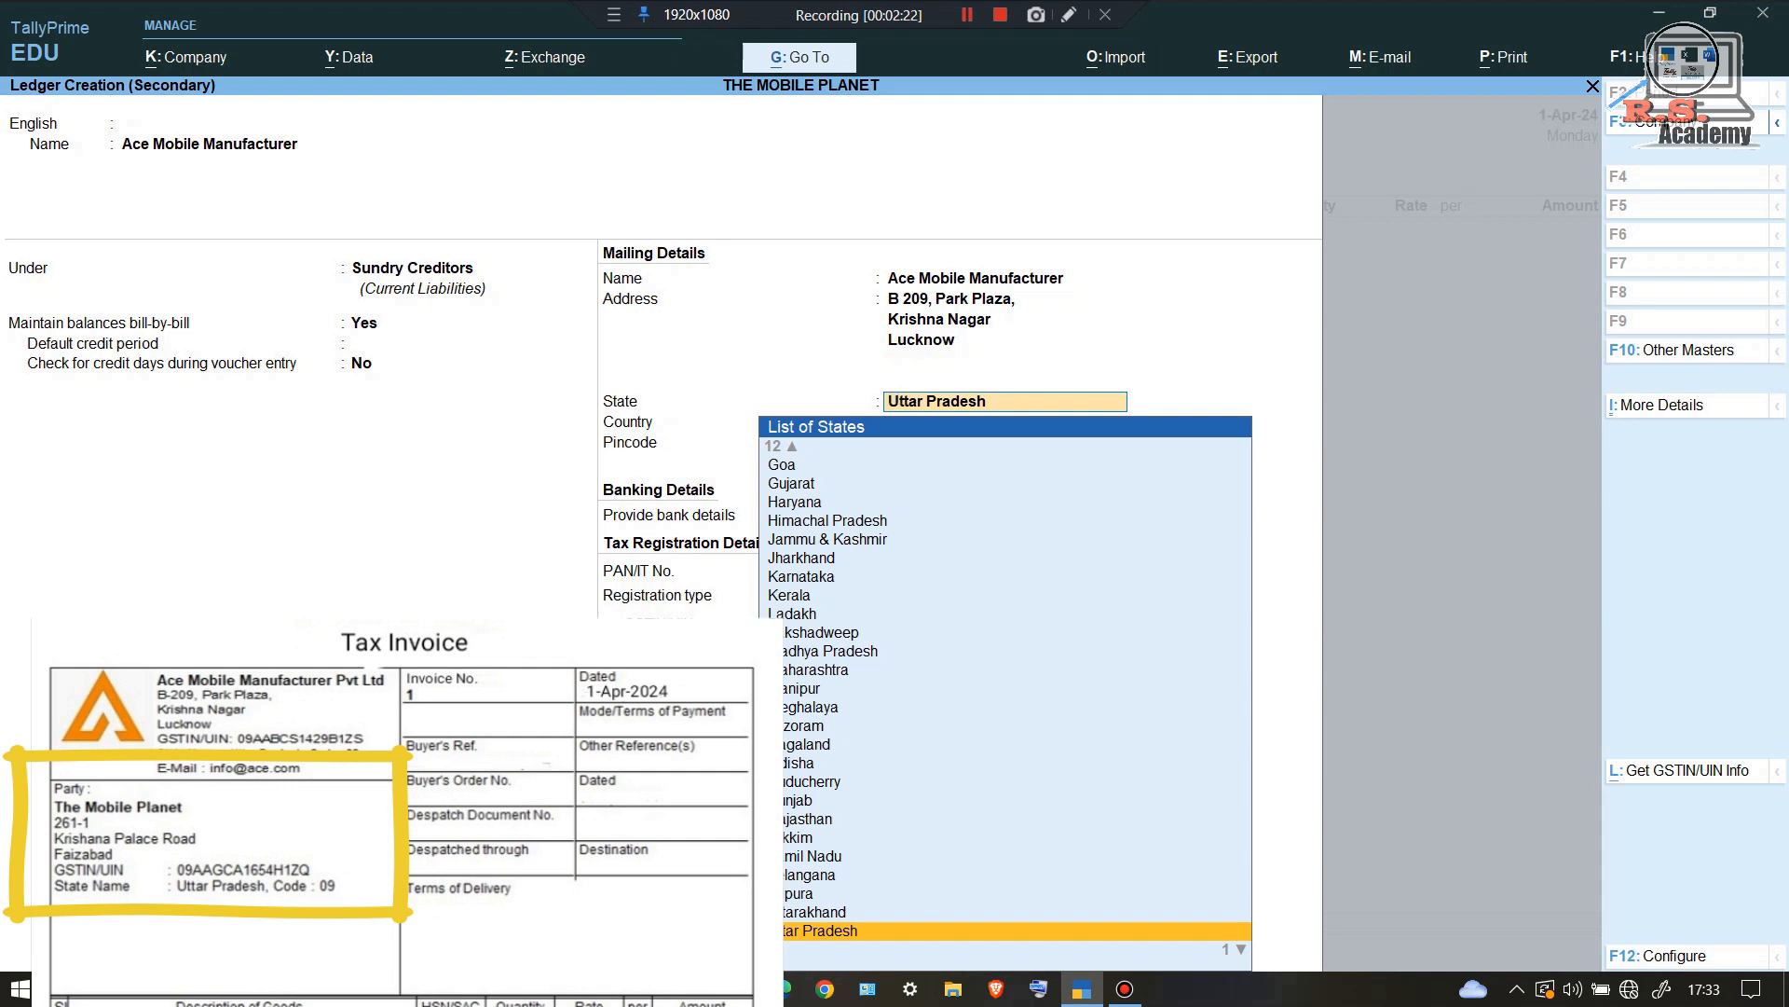
key("Return")
key("Return")
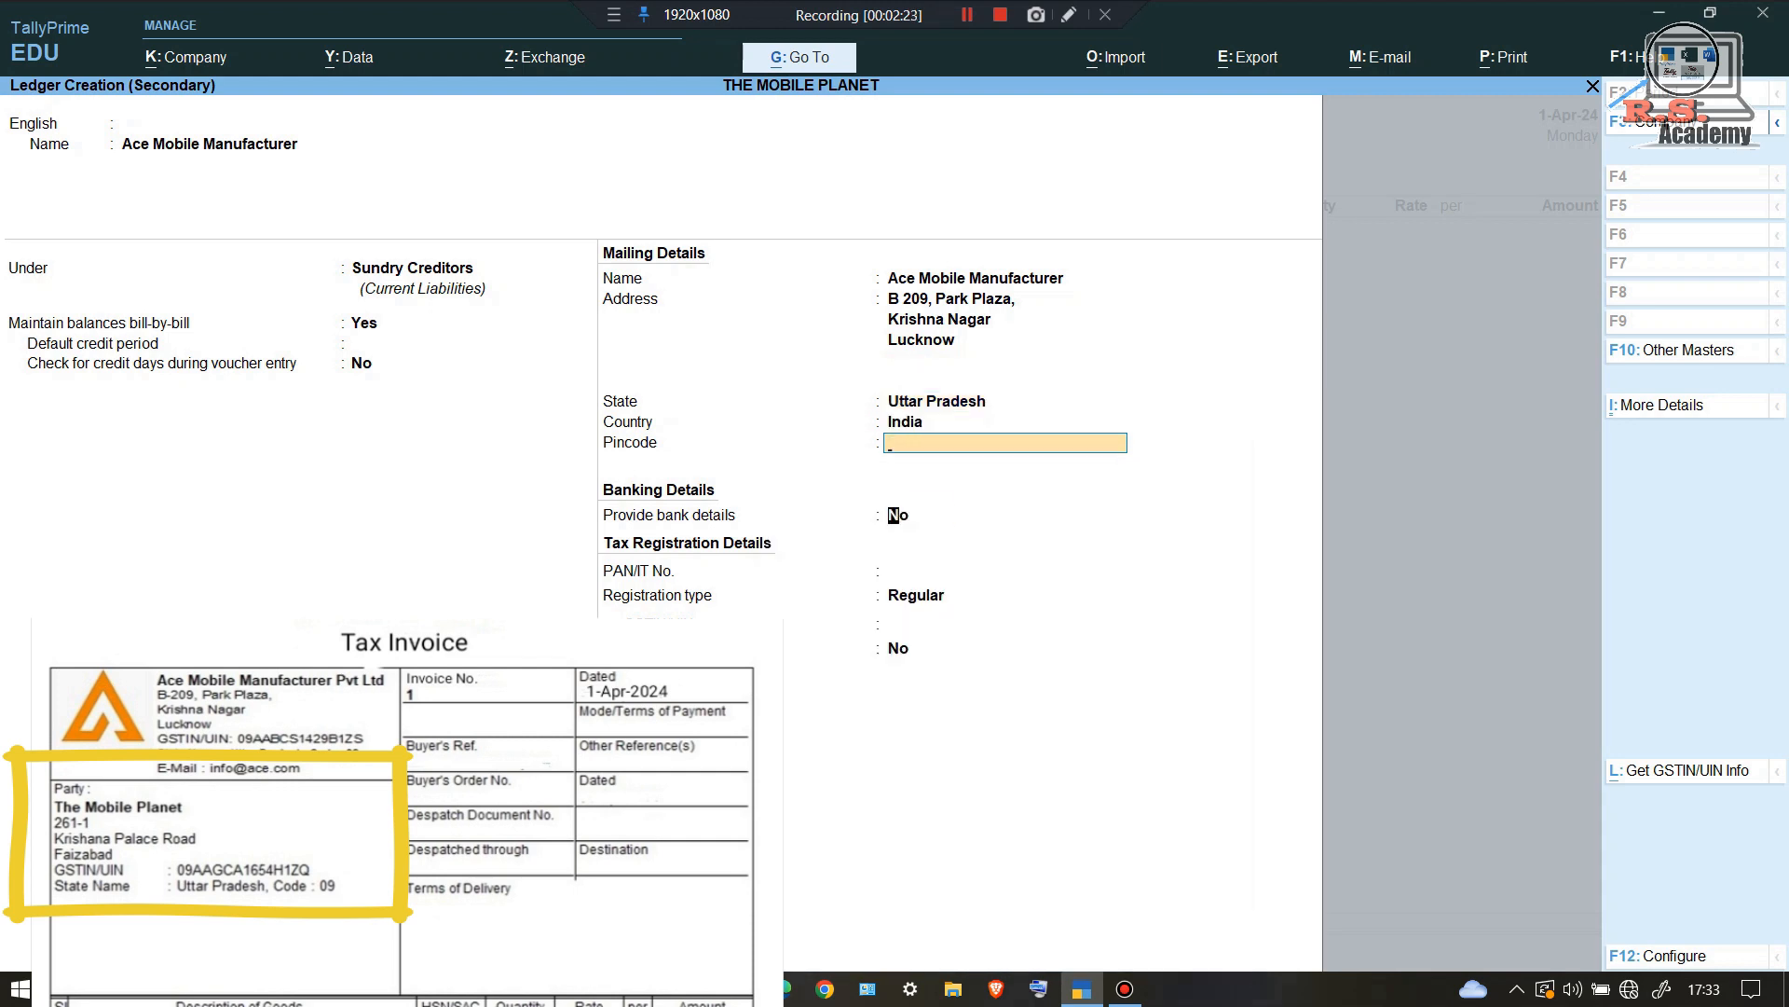
key("Return")
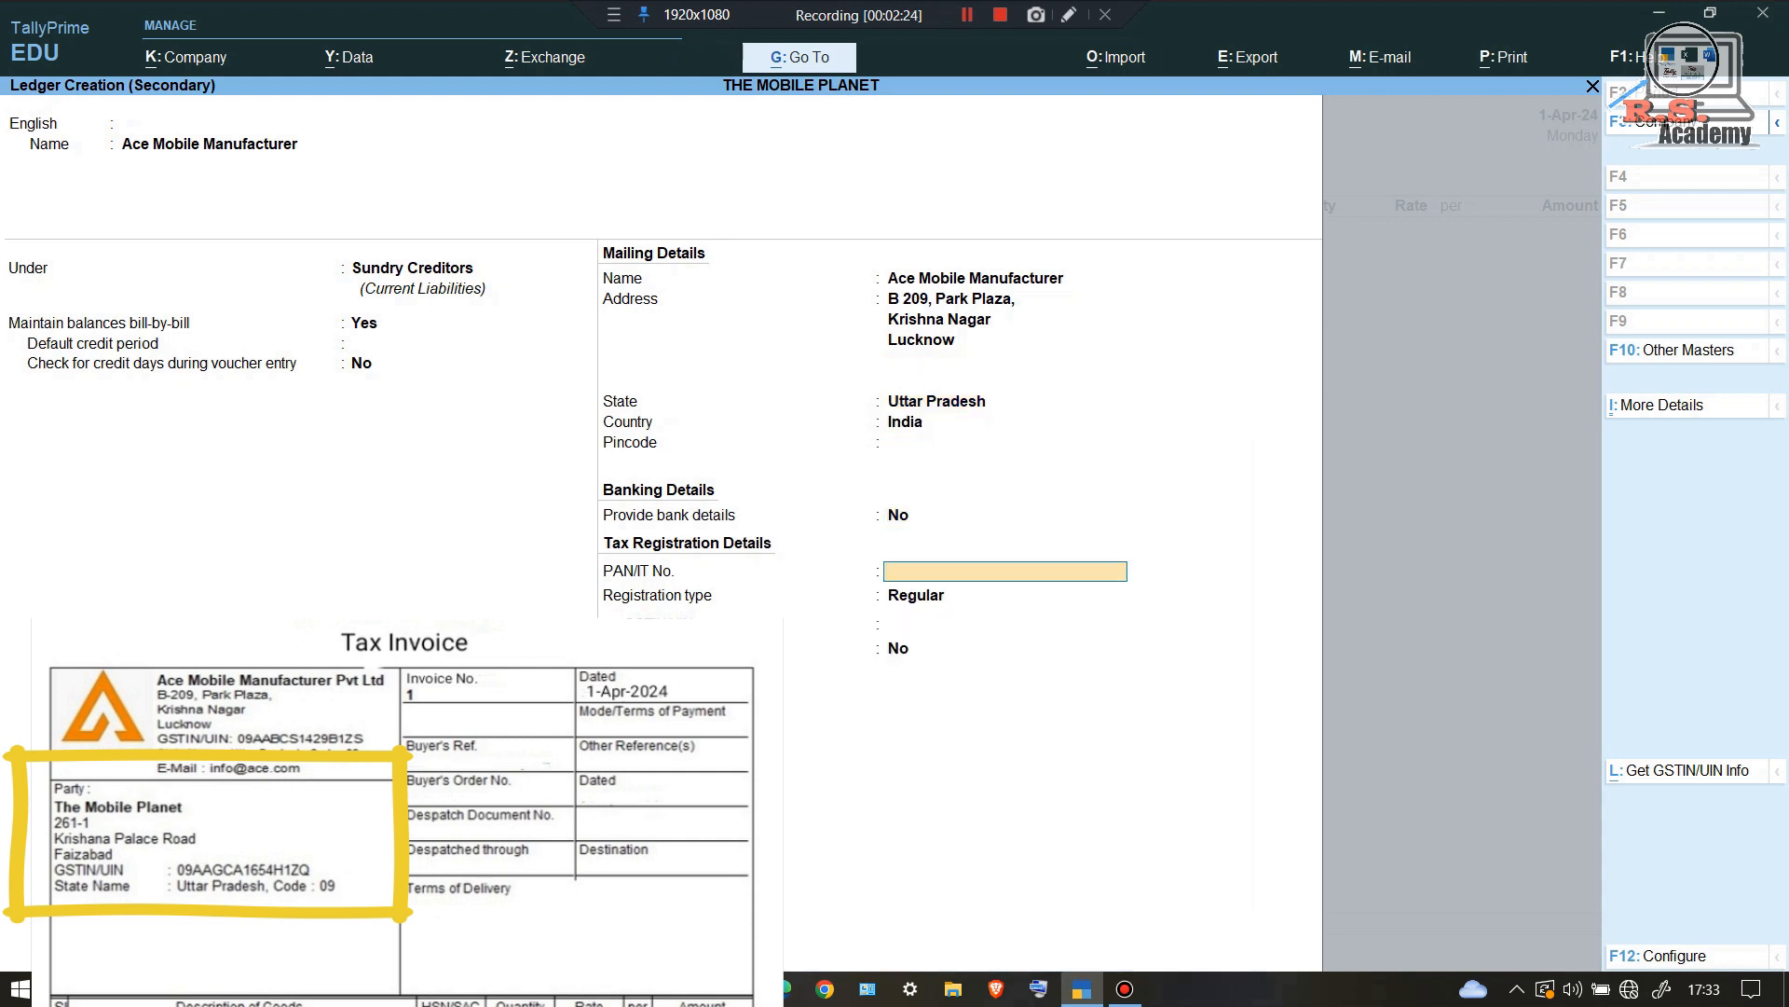
key("Return")
key("Return")
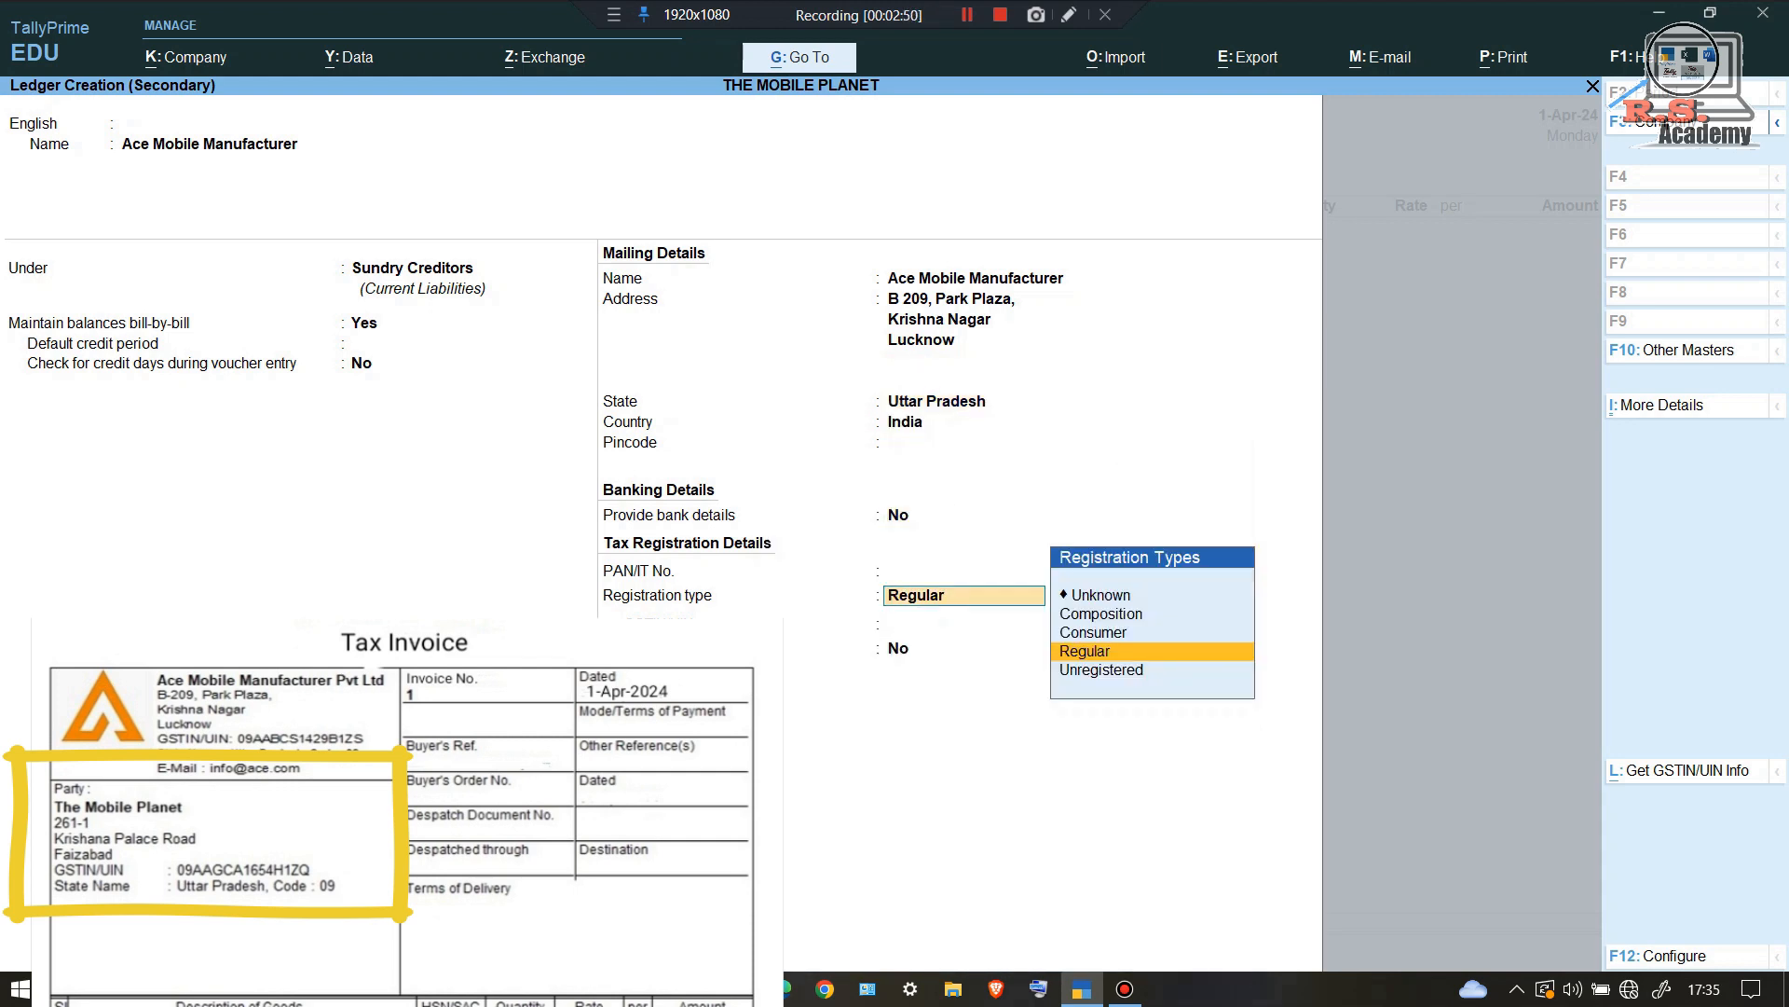
key("Return")
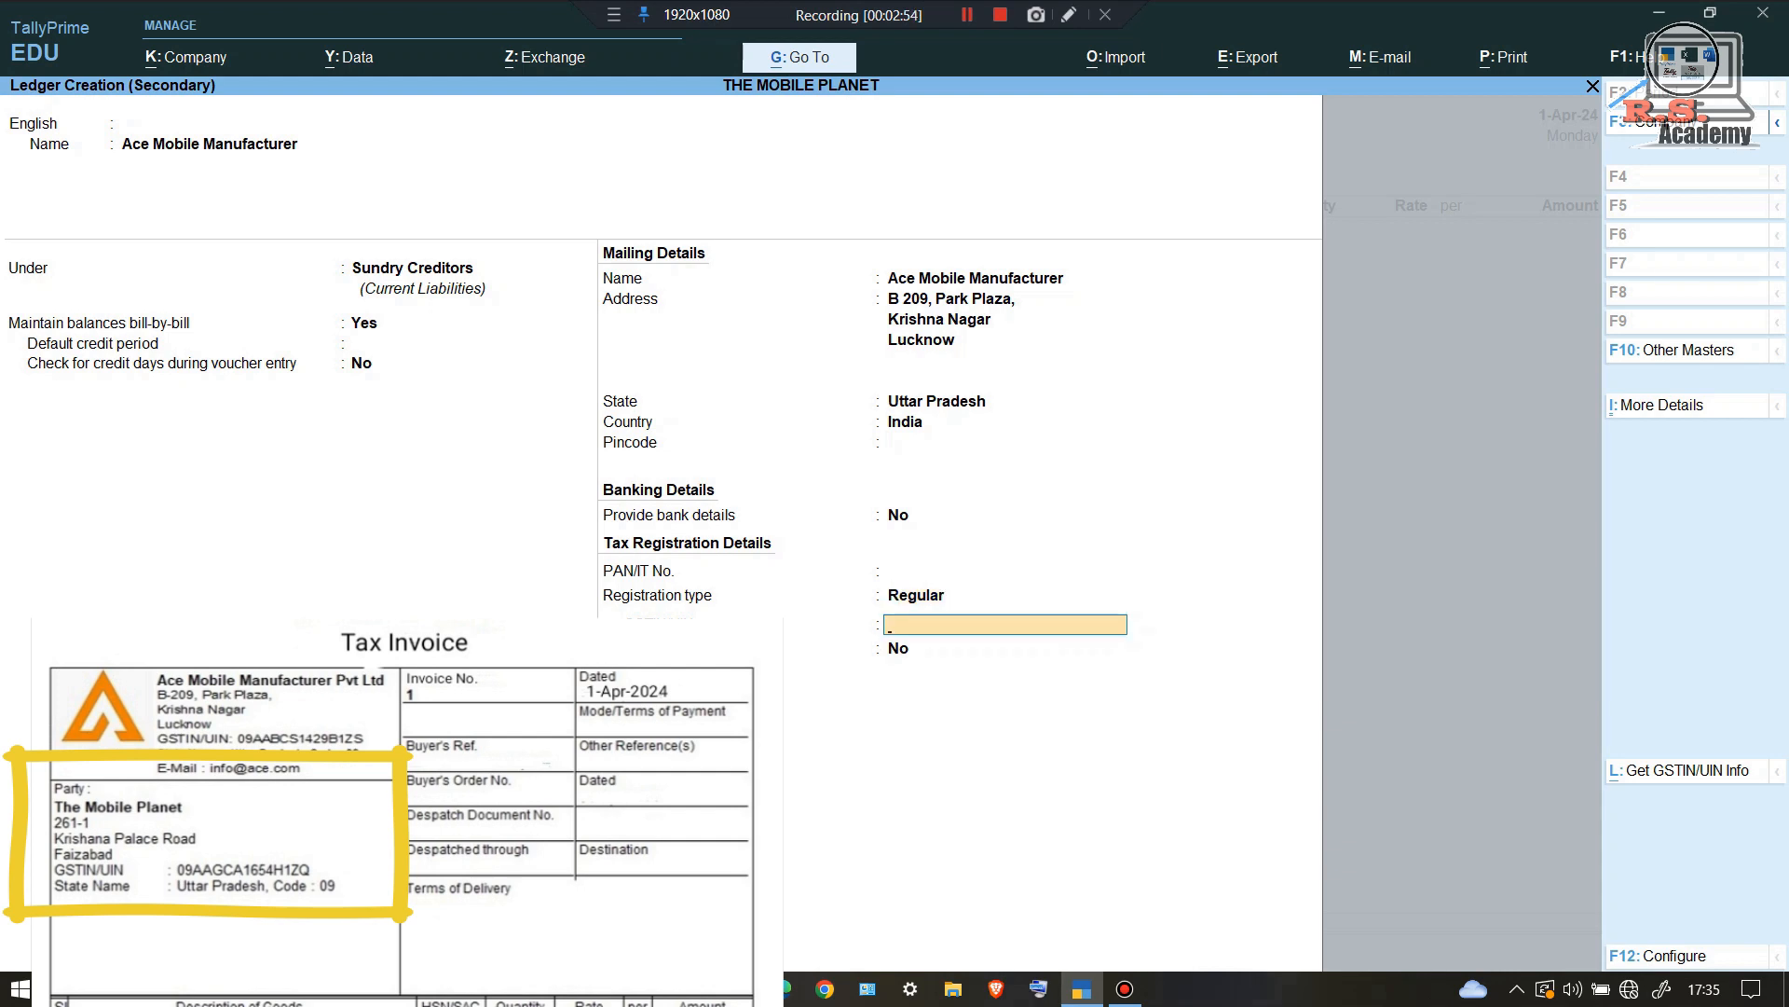
key("Return")
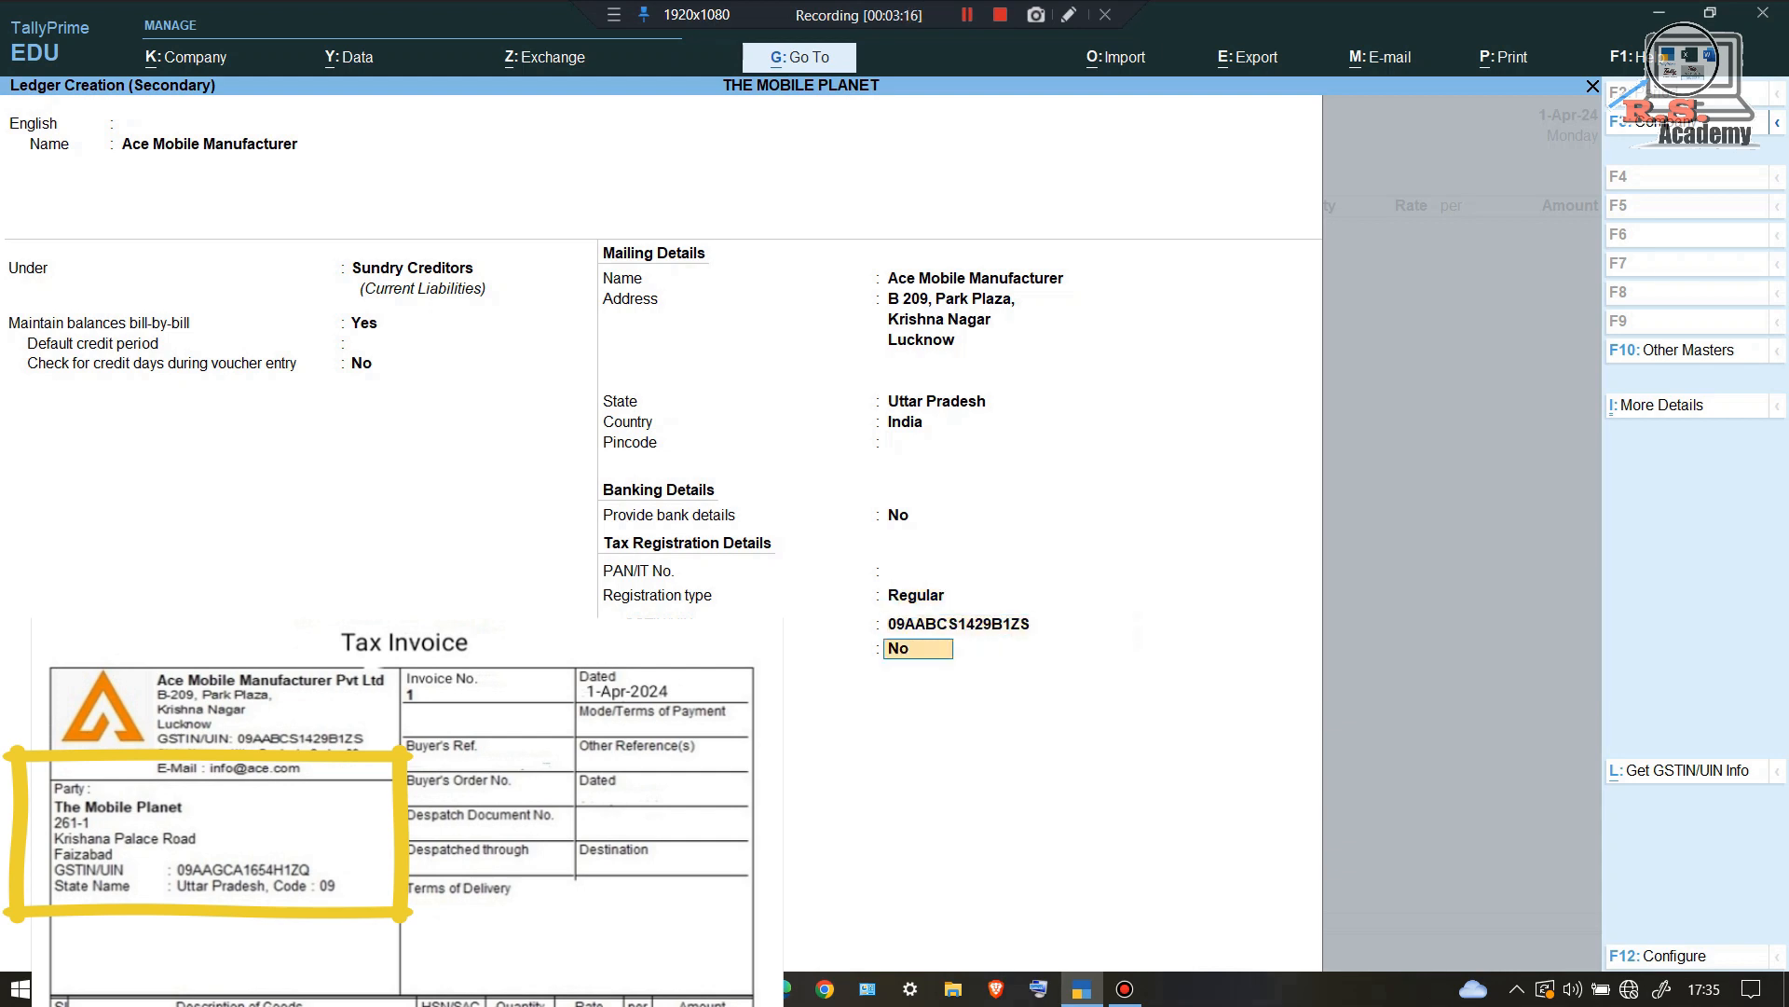
key("Return")
key("Return")
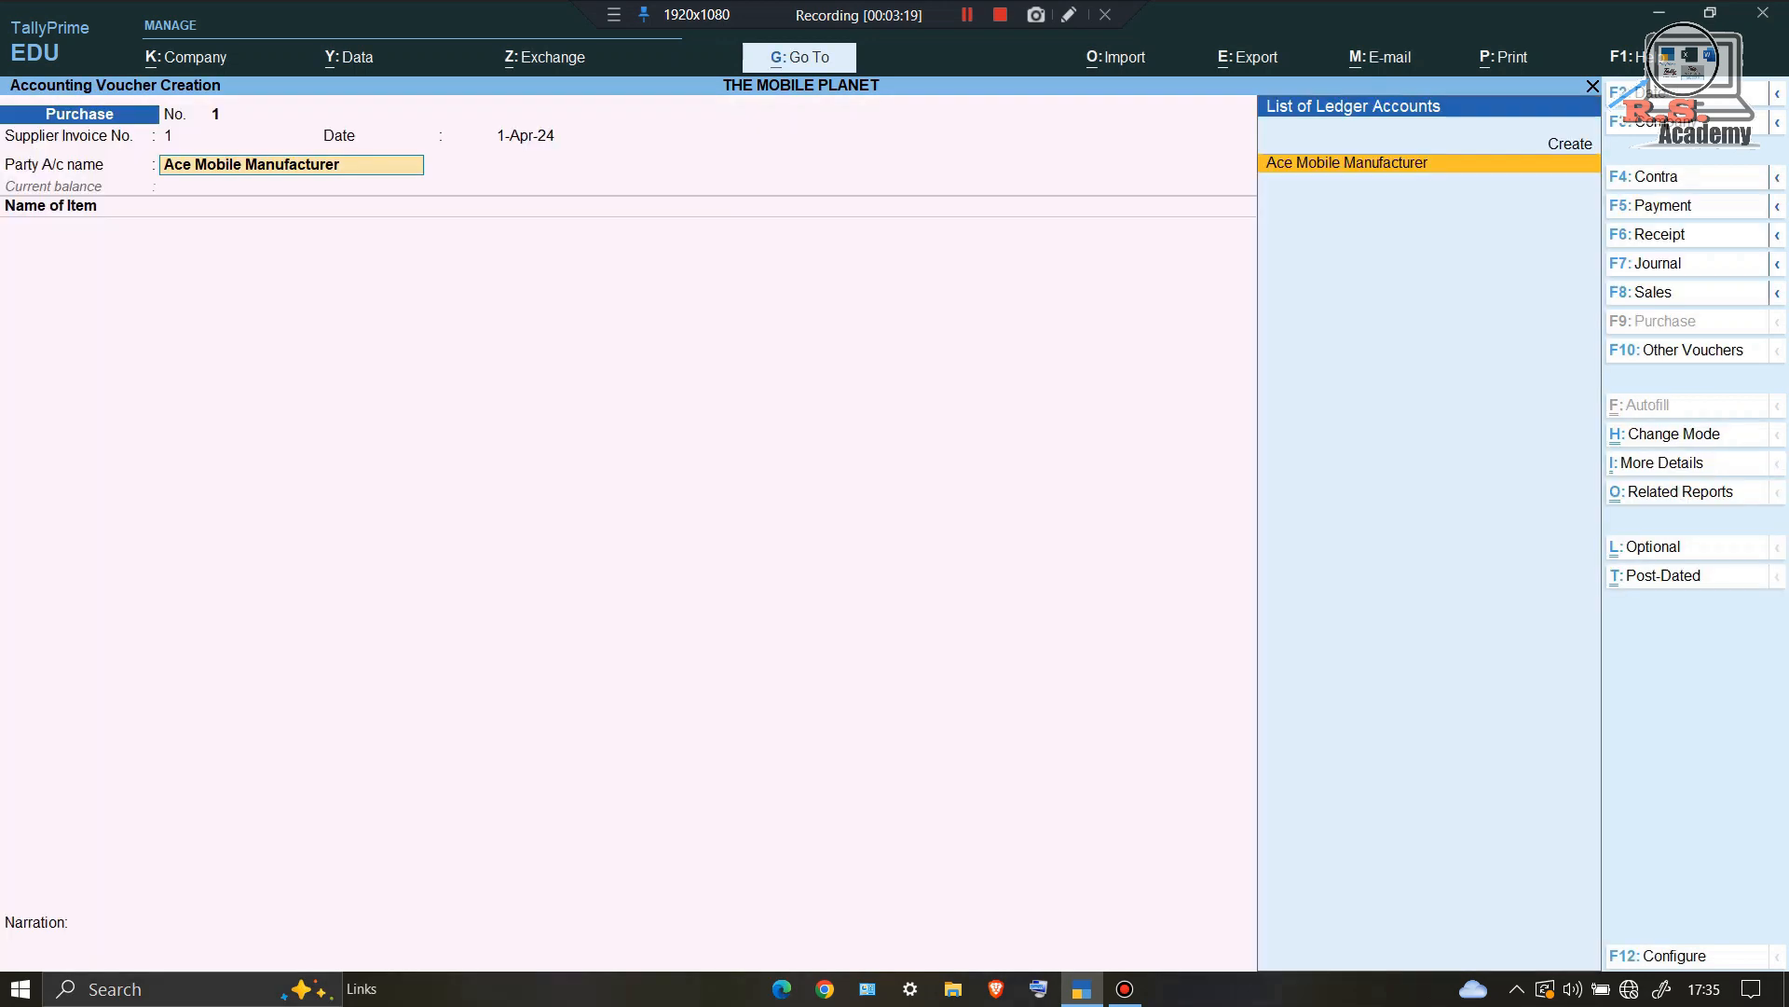
key("Return")
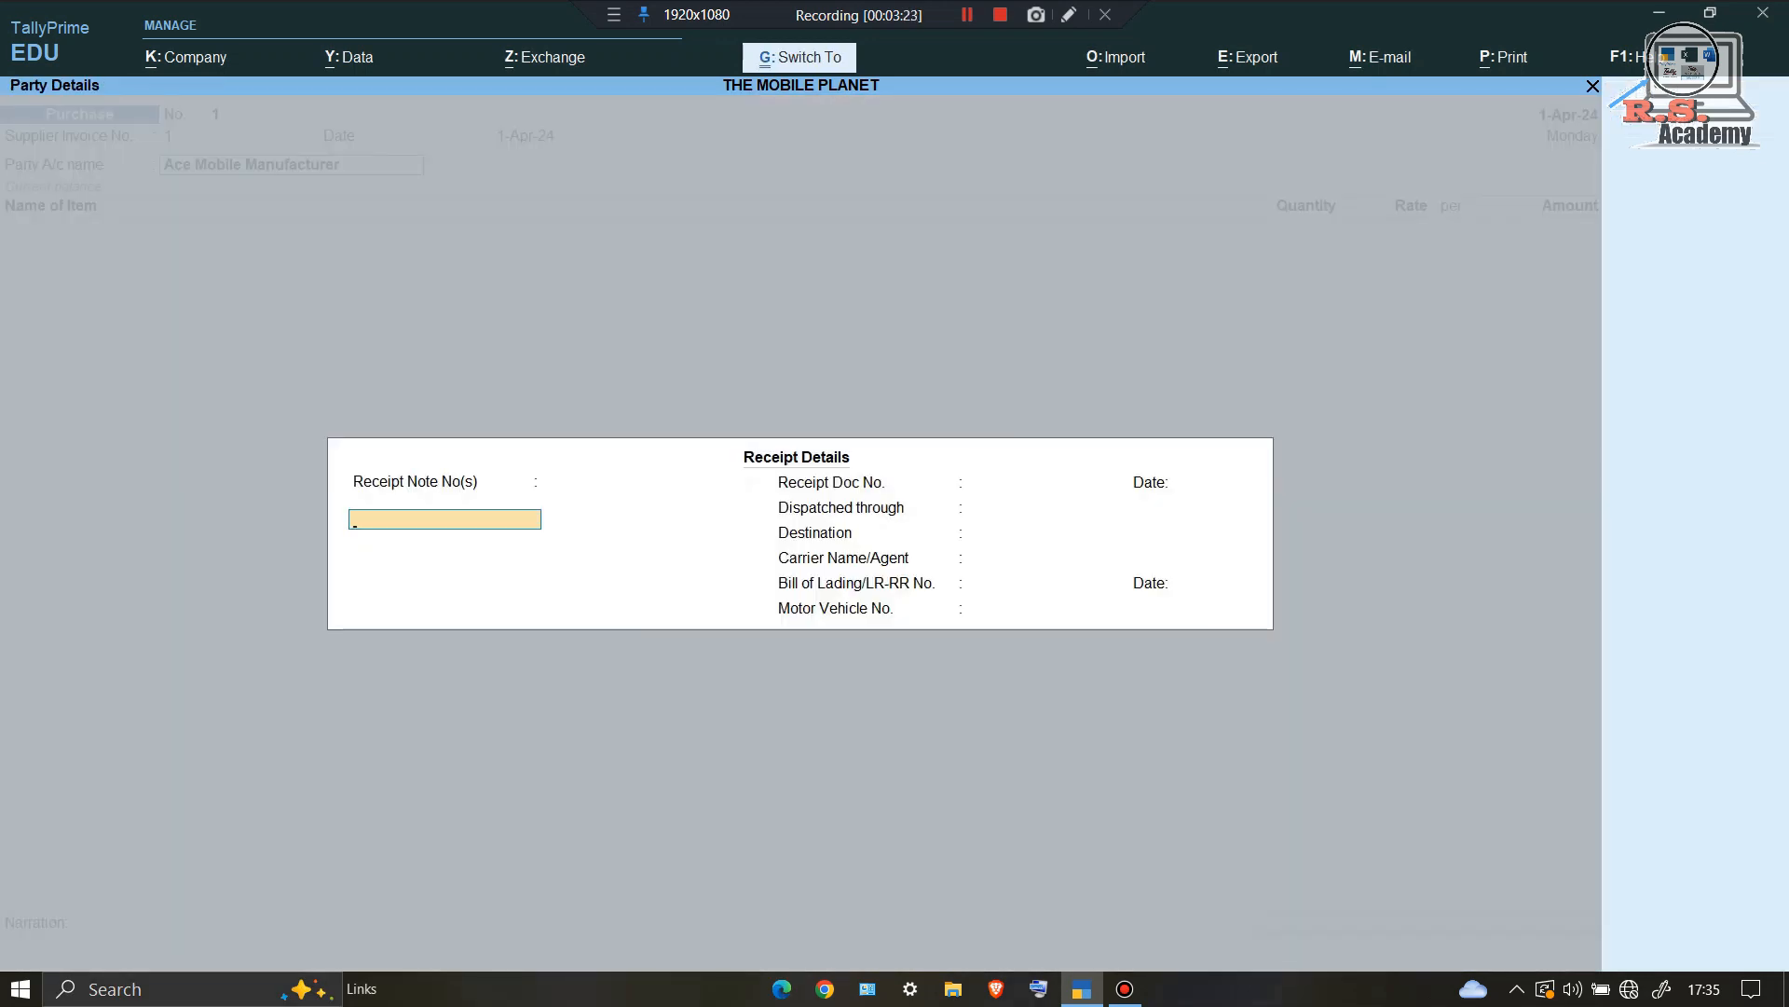
Step: Accept the receipt and party details and begin a new stock item for the first line
key("ctrl+a")
key("ctrl+a")
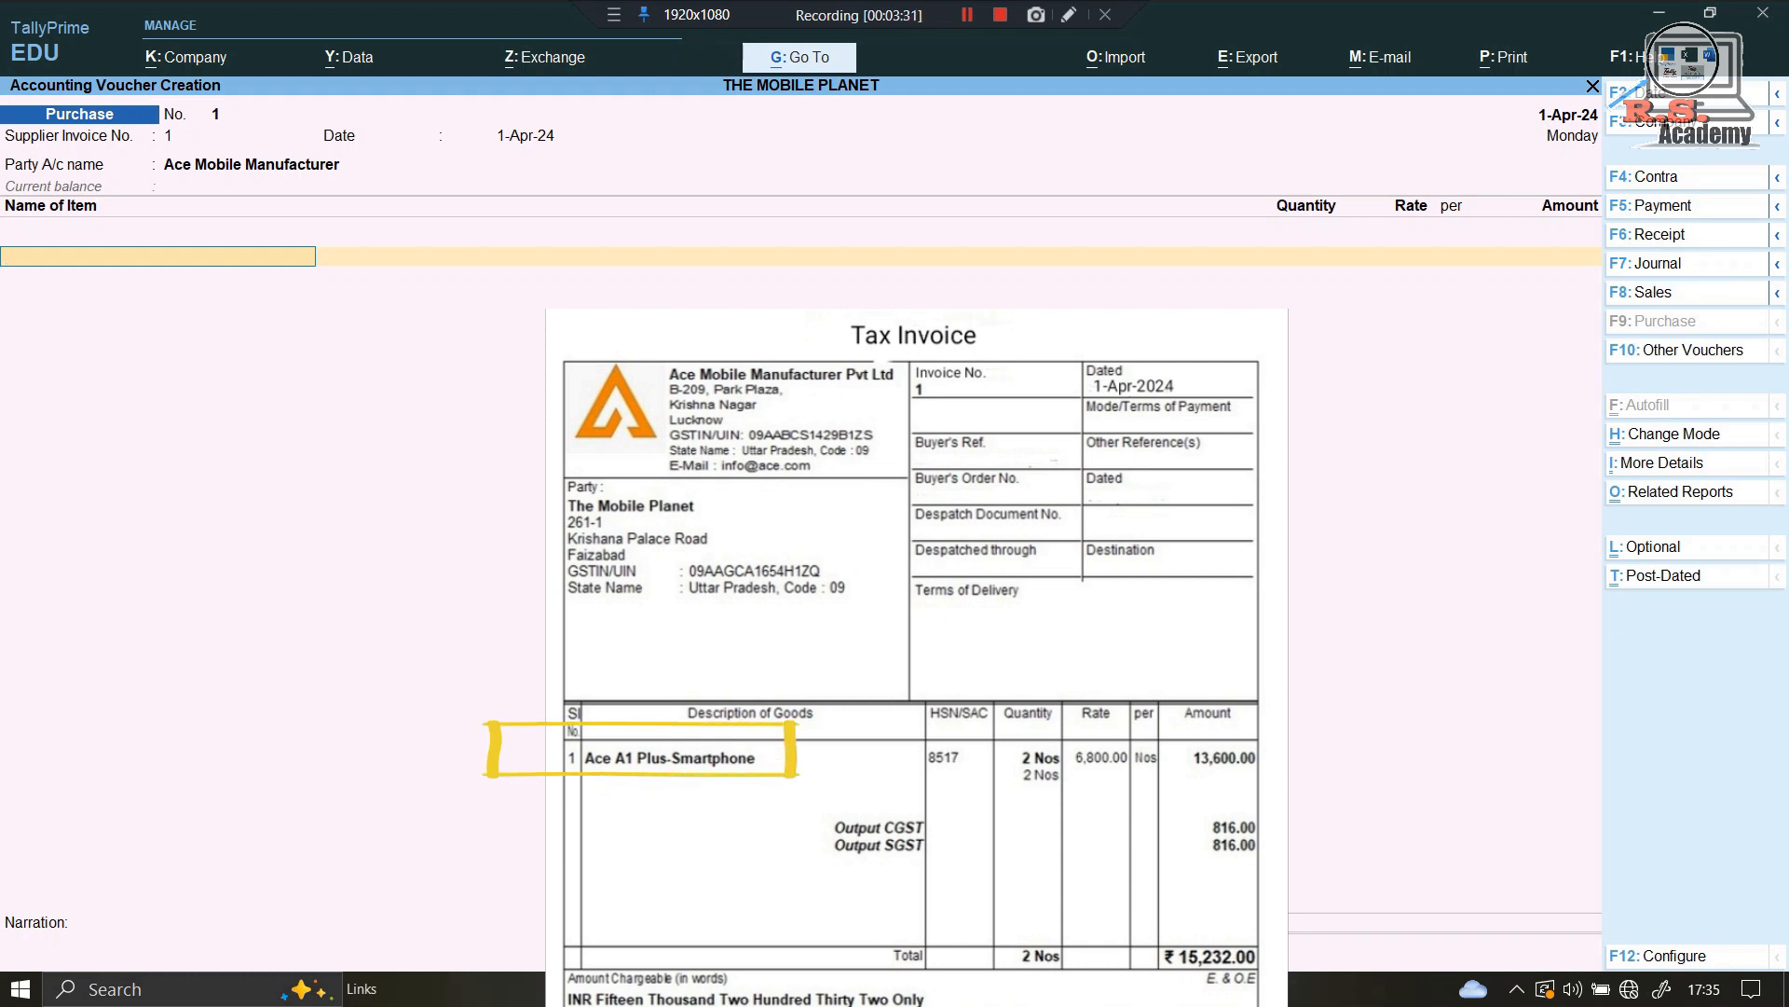
key("alt+c")
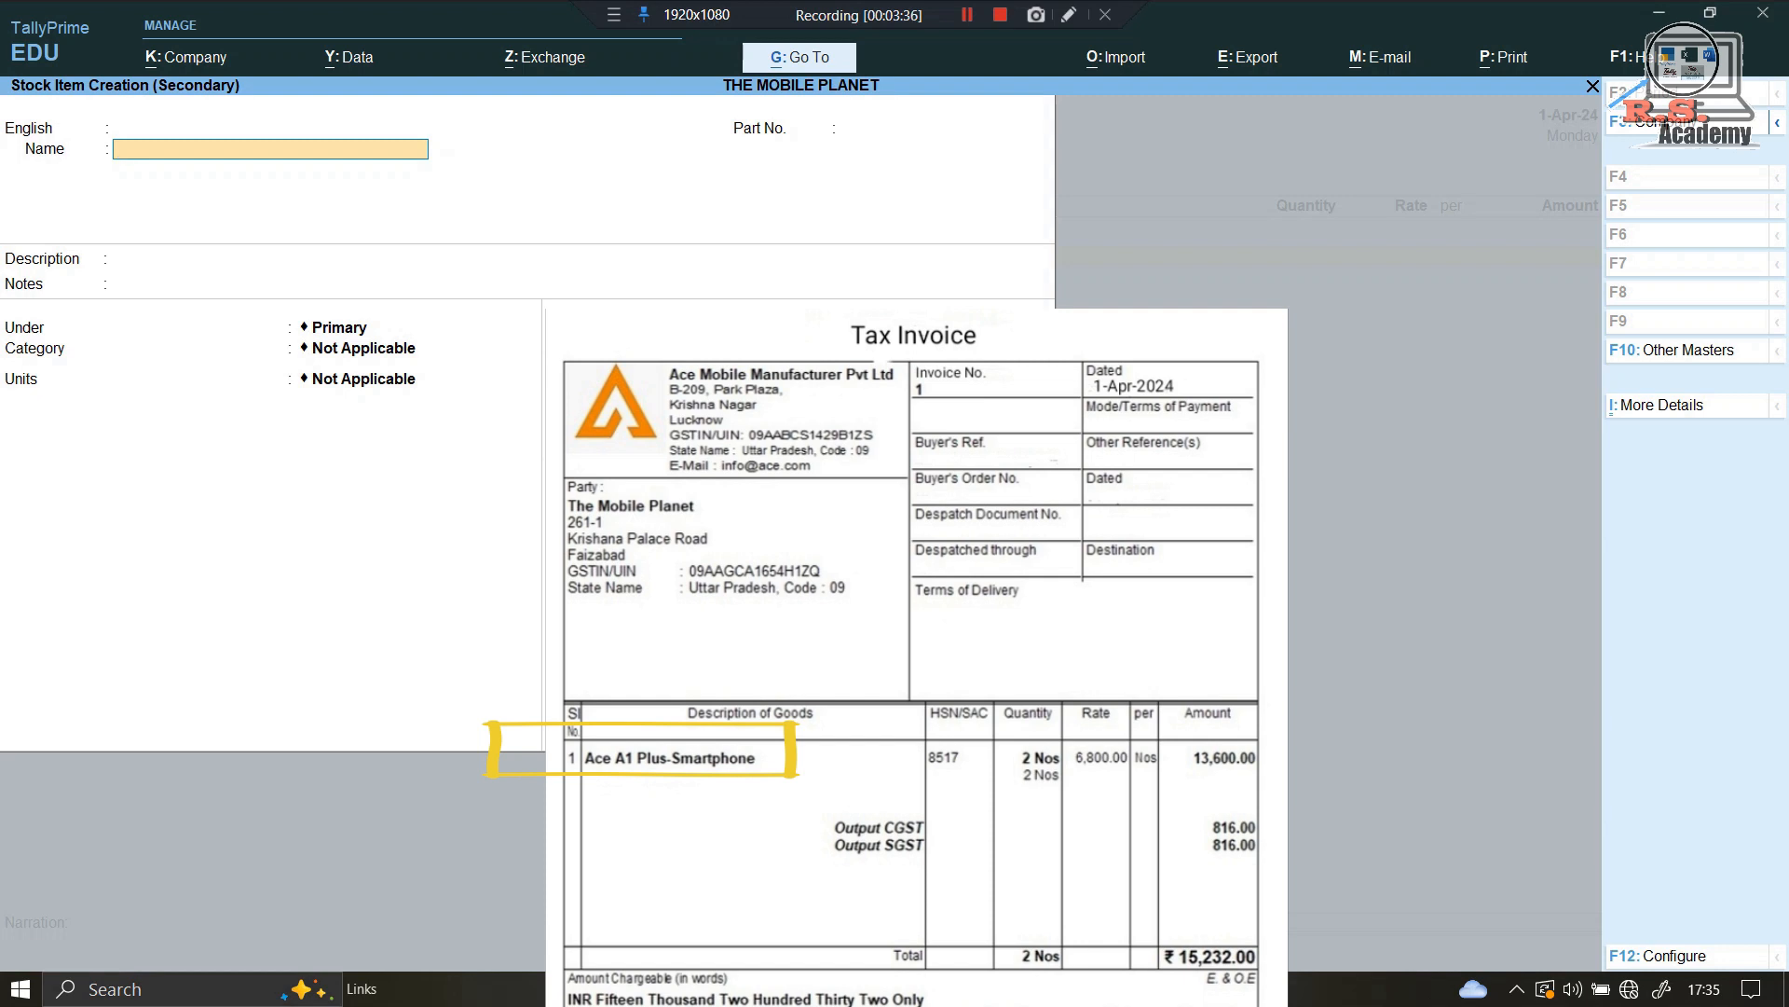
Step: Name the item Ace A1 Plus- Smartphone and create unit nos with UQC NOS-NUMBERS
type("Ace A1 Plus- Smartphone")
key("Return")
key("Return")
key("Return")
key("Return")
key("Return")
key("Return")
key("Return")
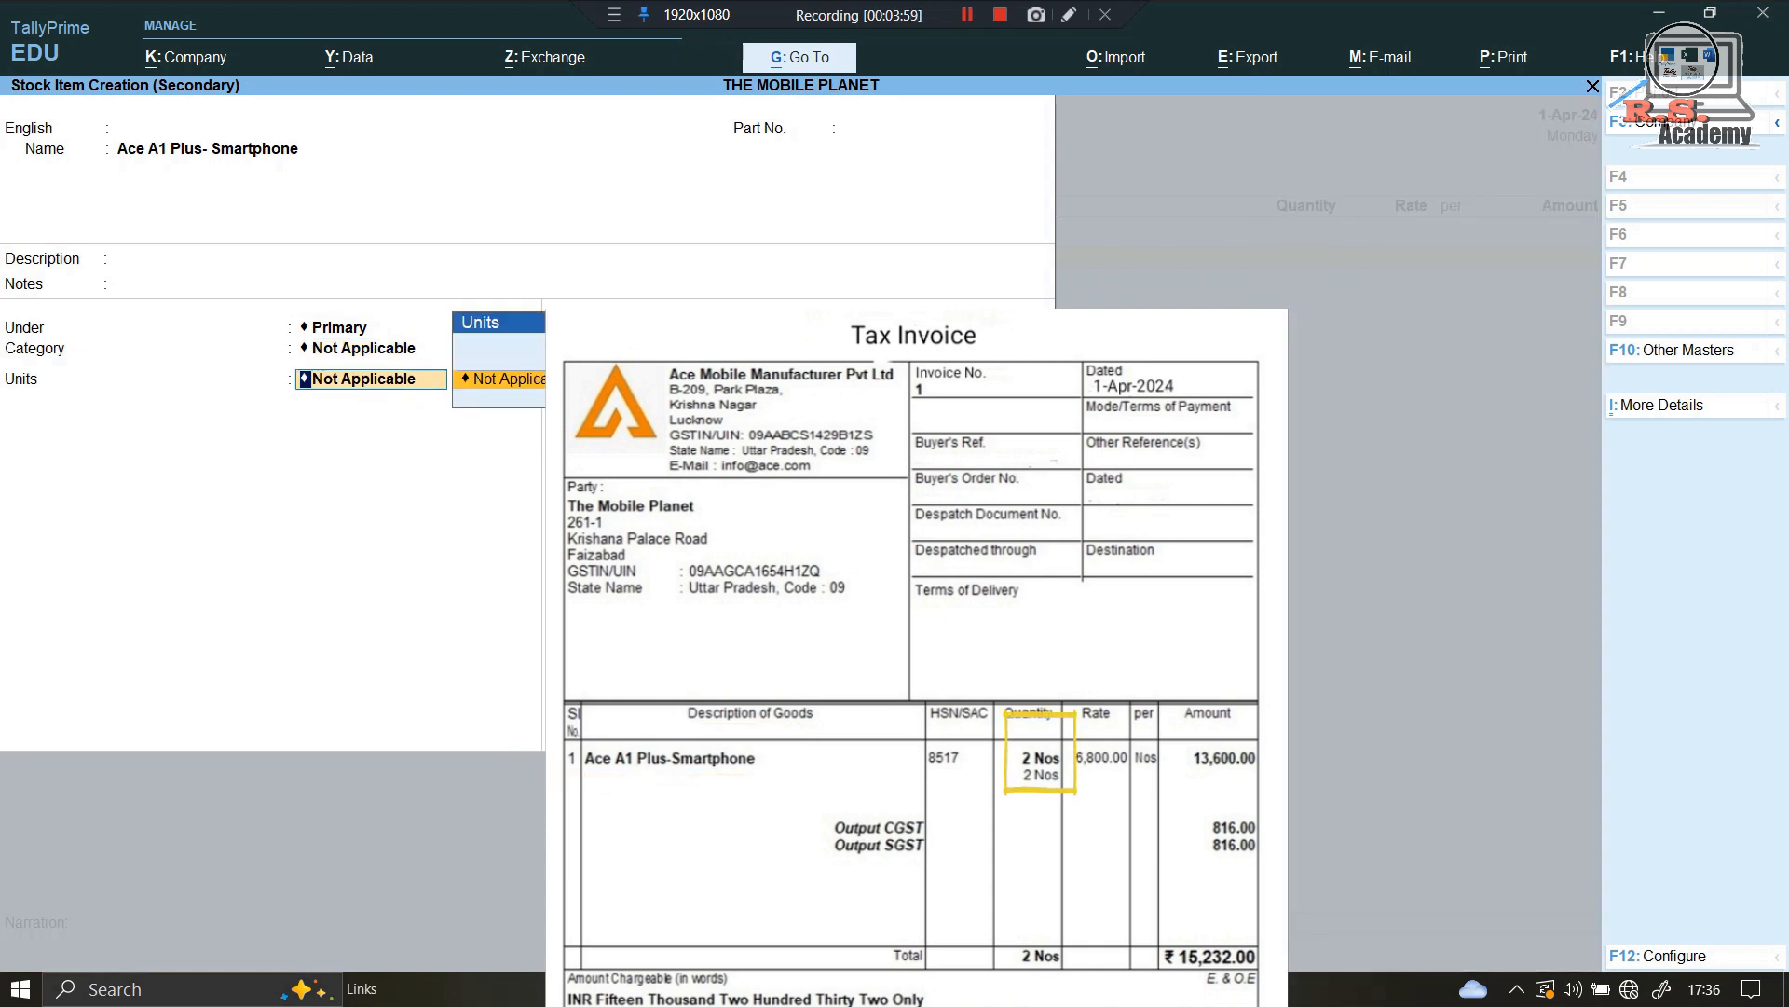
key("Up")
key("Return")
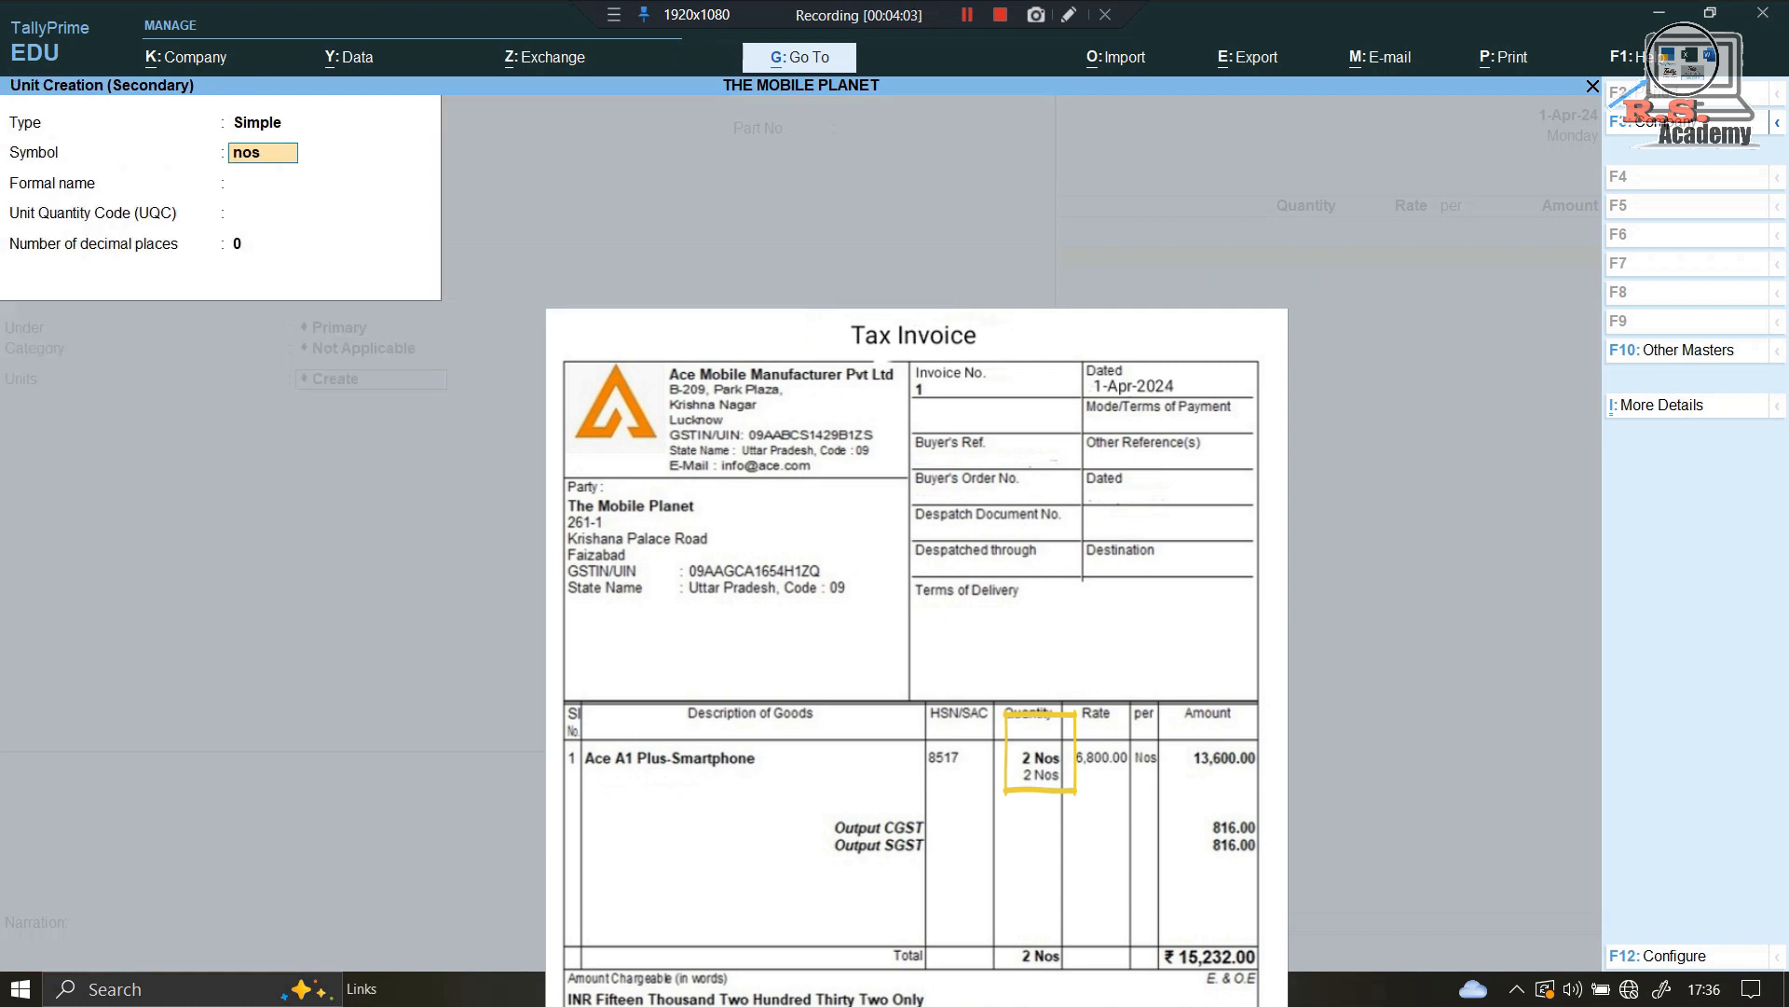
key("Return")
key("Return")
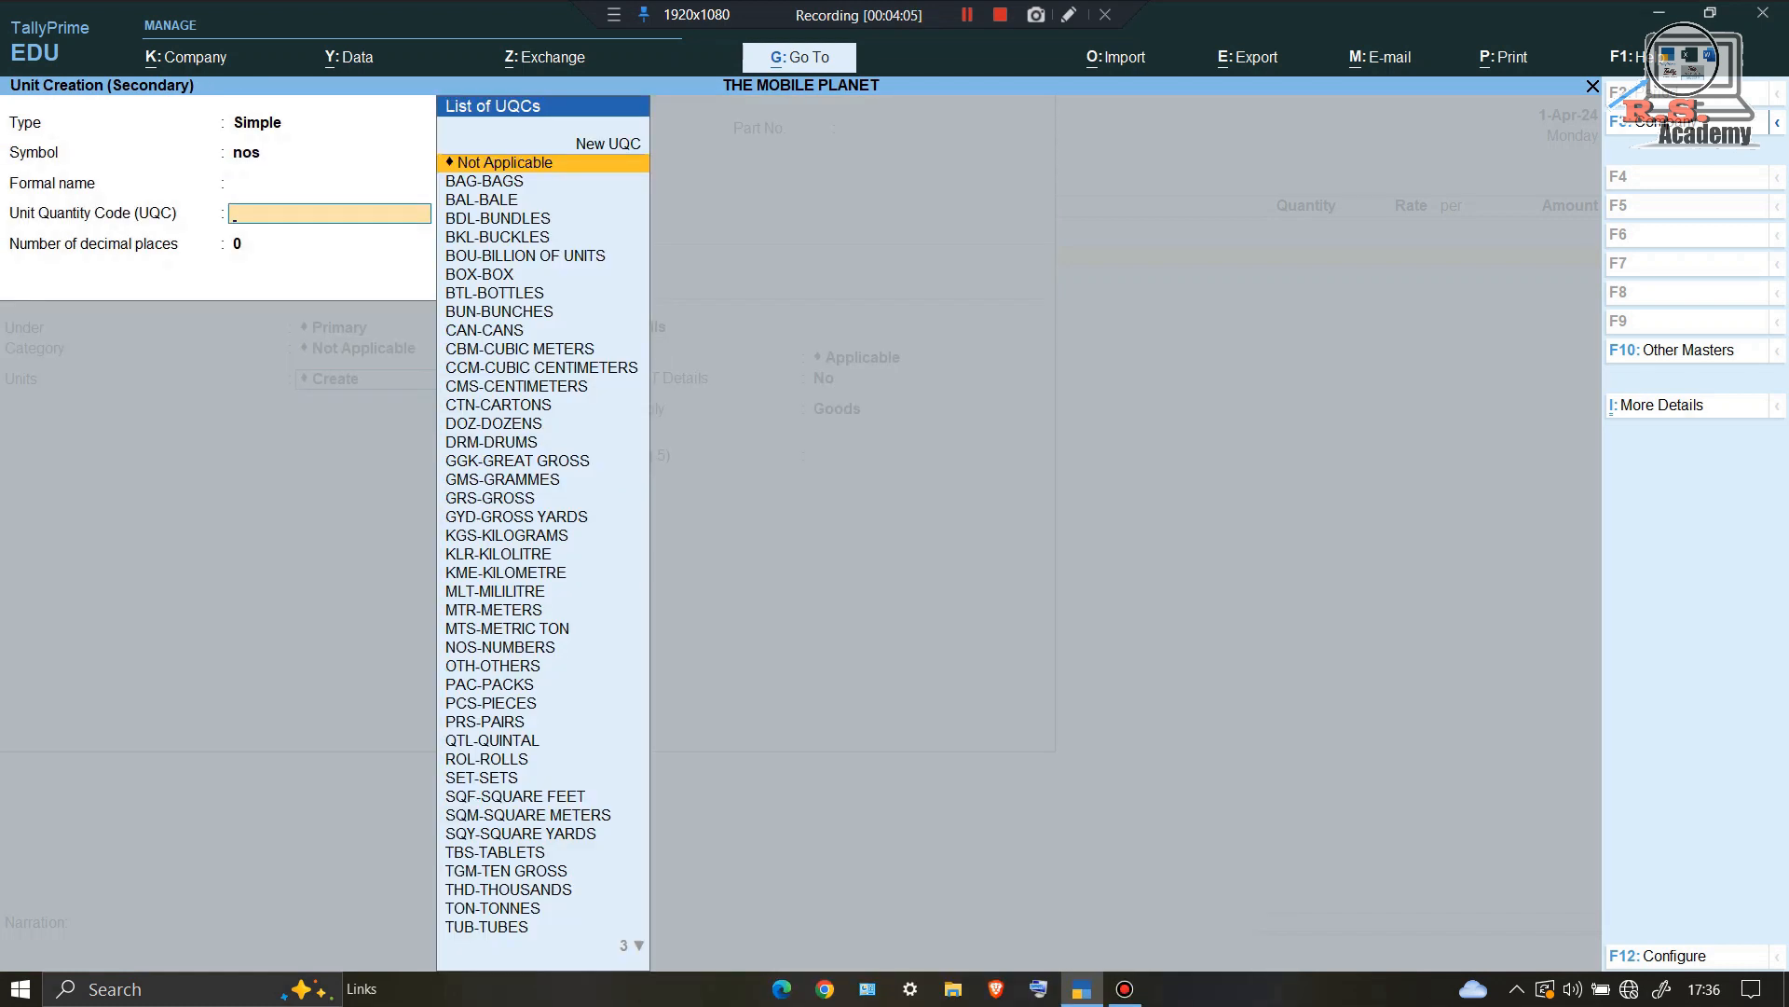
type("no")
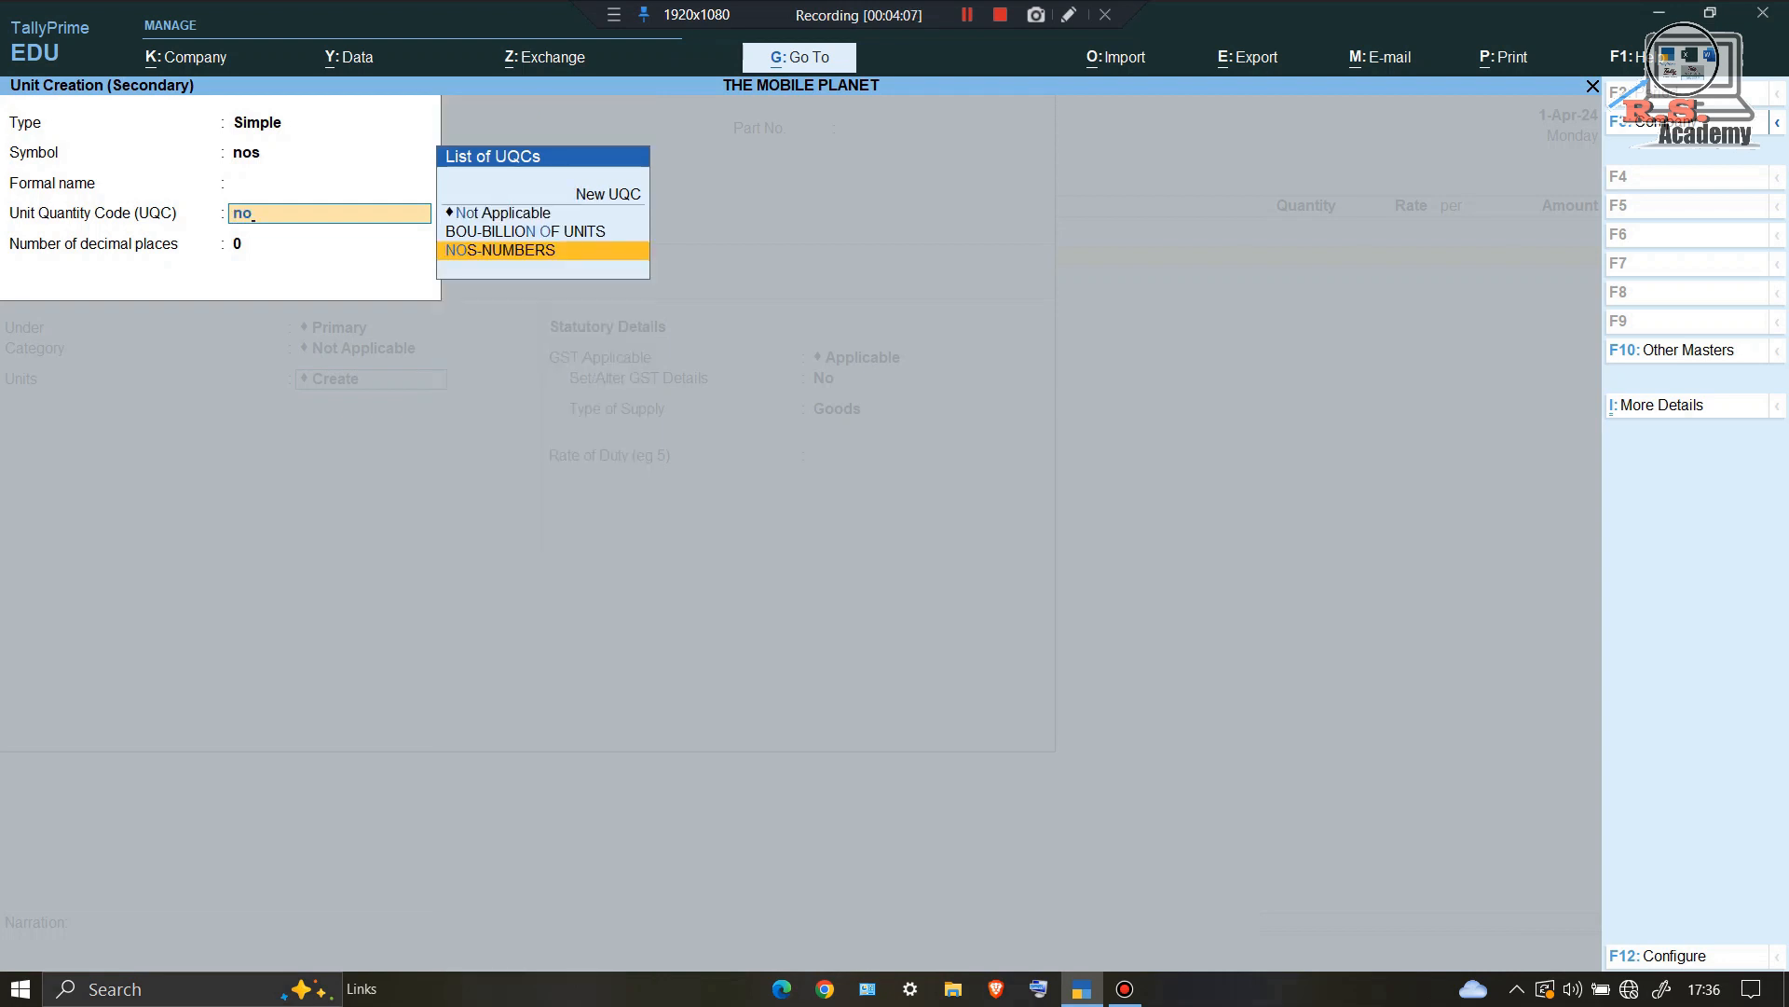
key("Return")
key("Return")
key("Return")
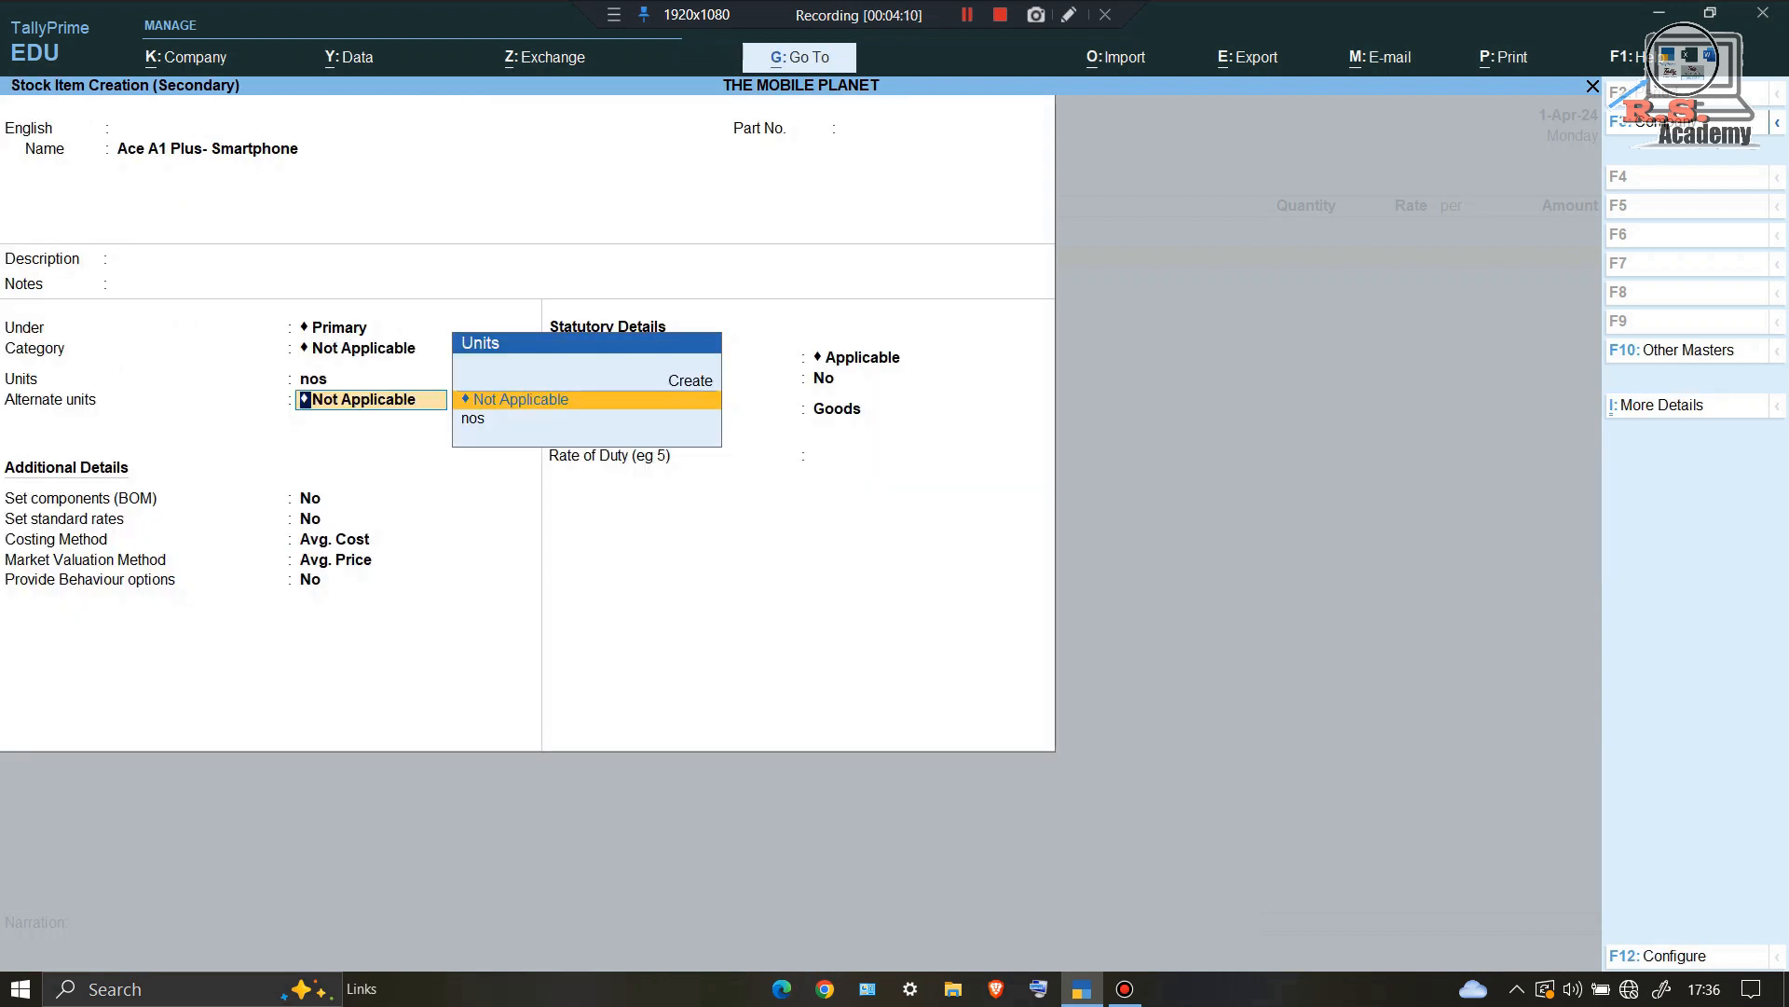
key("Return")
key("Return")
key("Return")
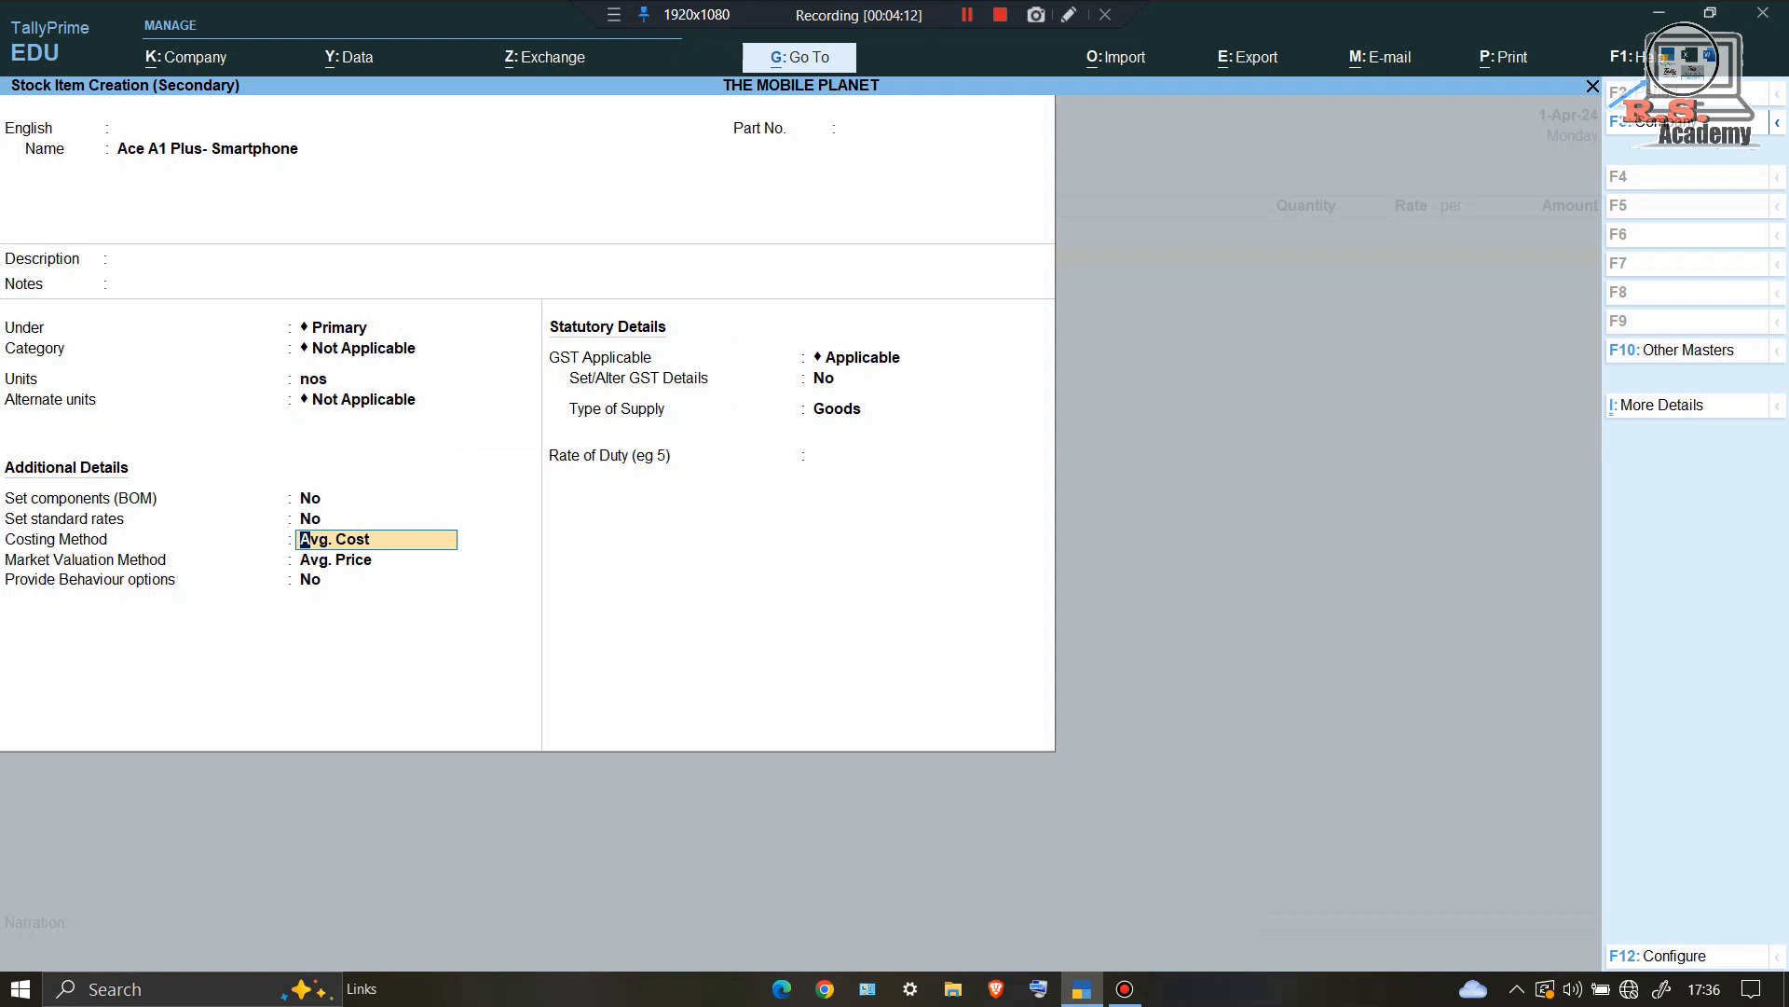
Step: Set Std. Cost costing and Std. Price valuation, and turn on GST details
type("S")
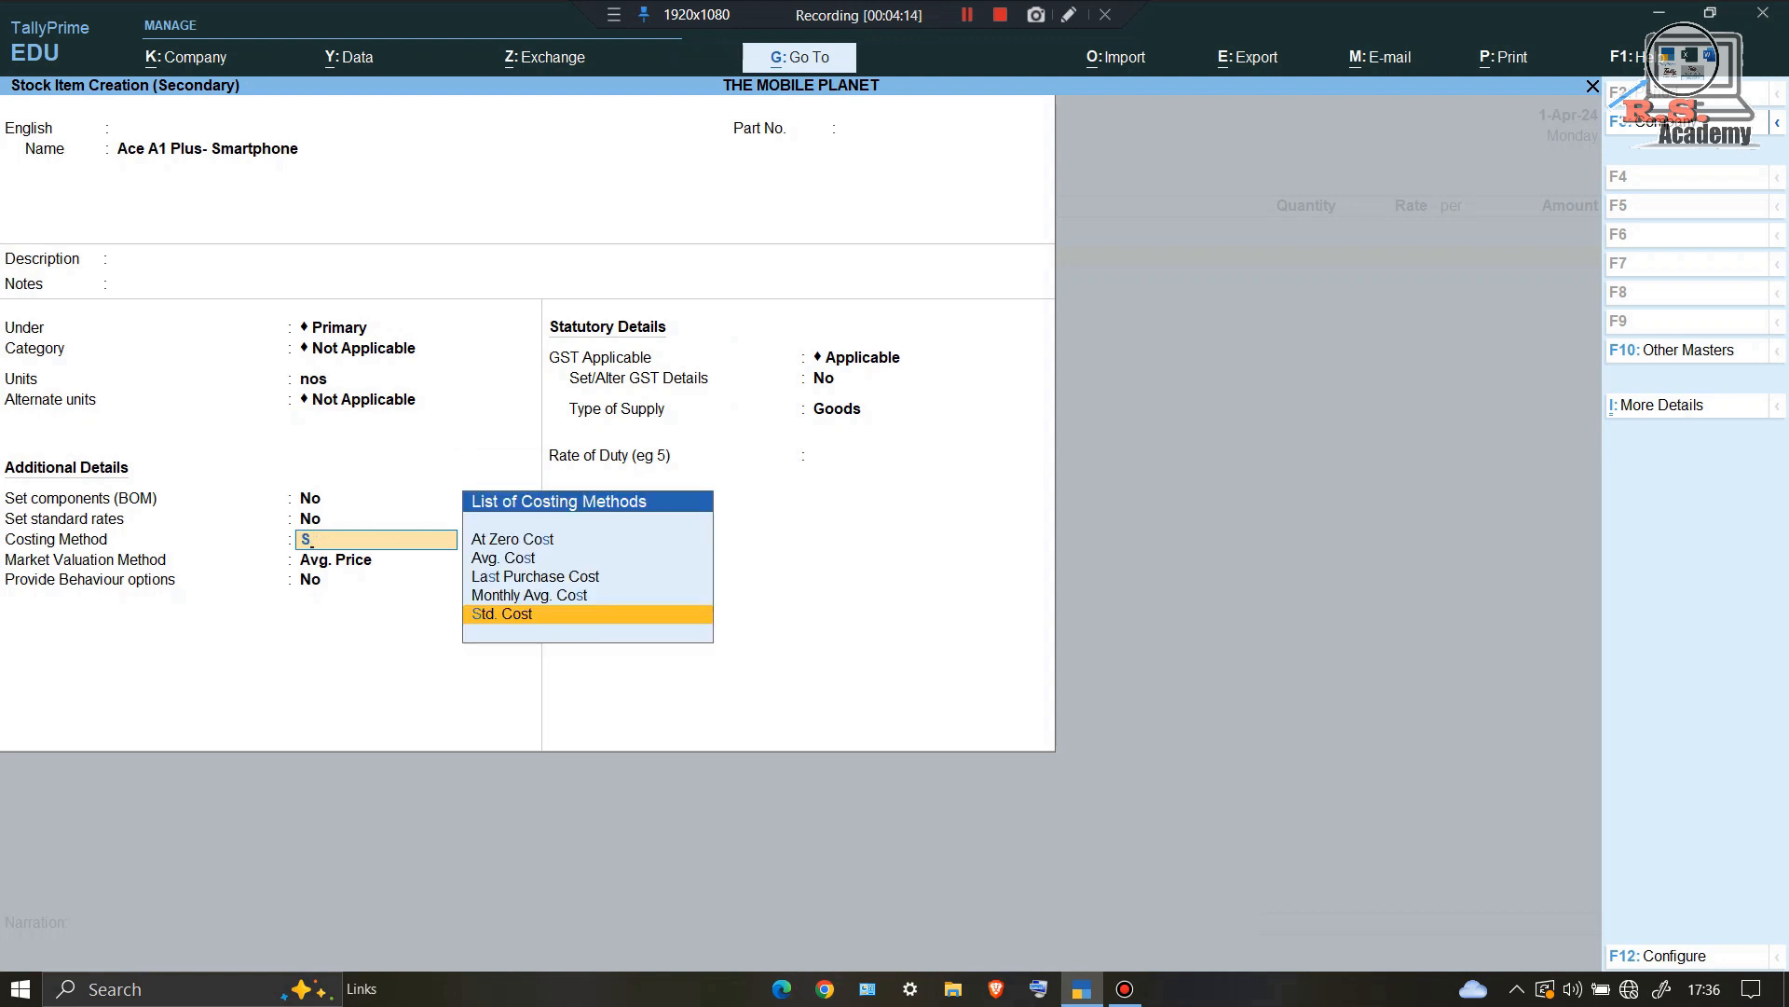
key("Return")
type("S")
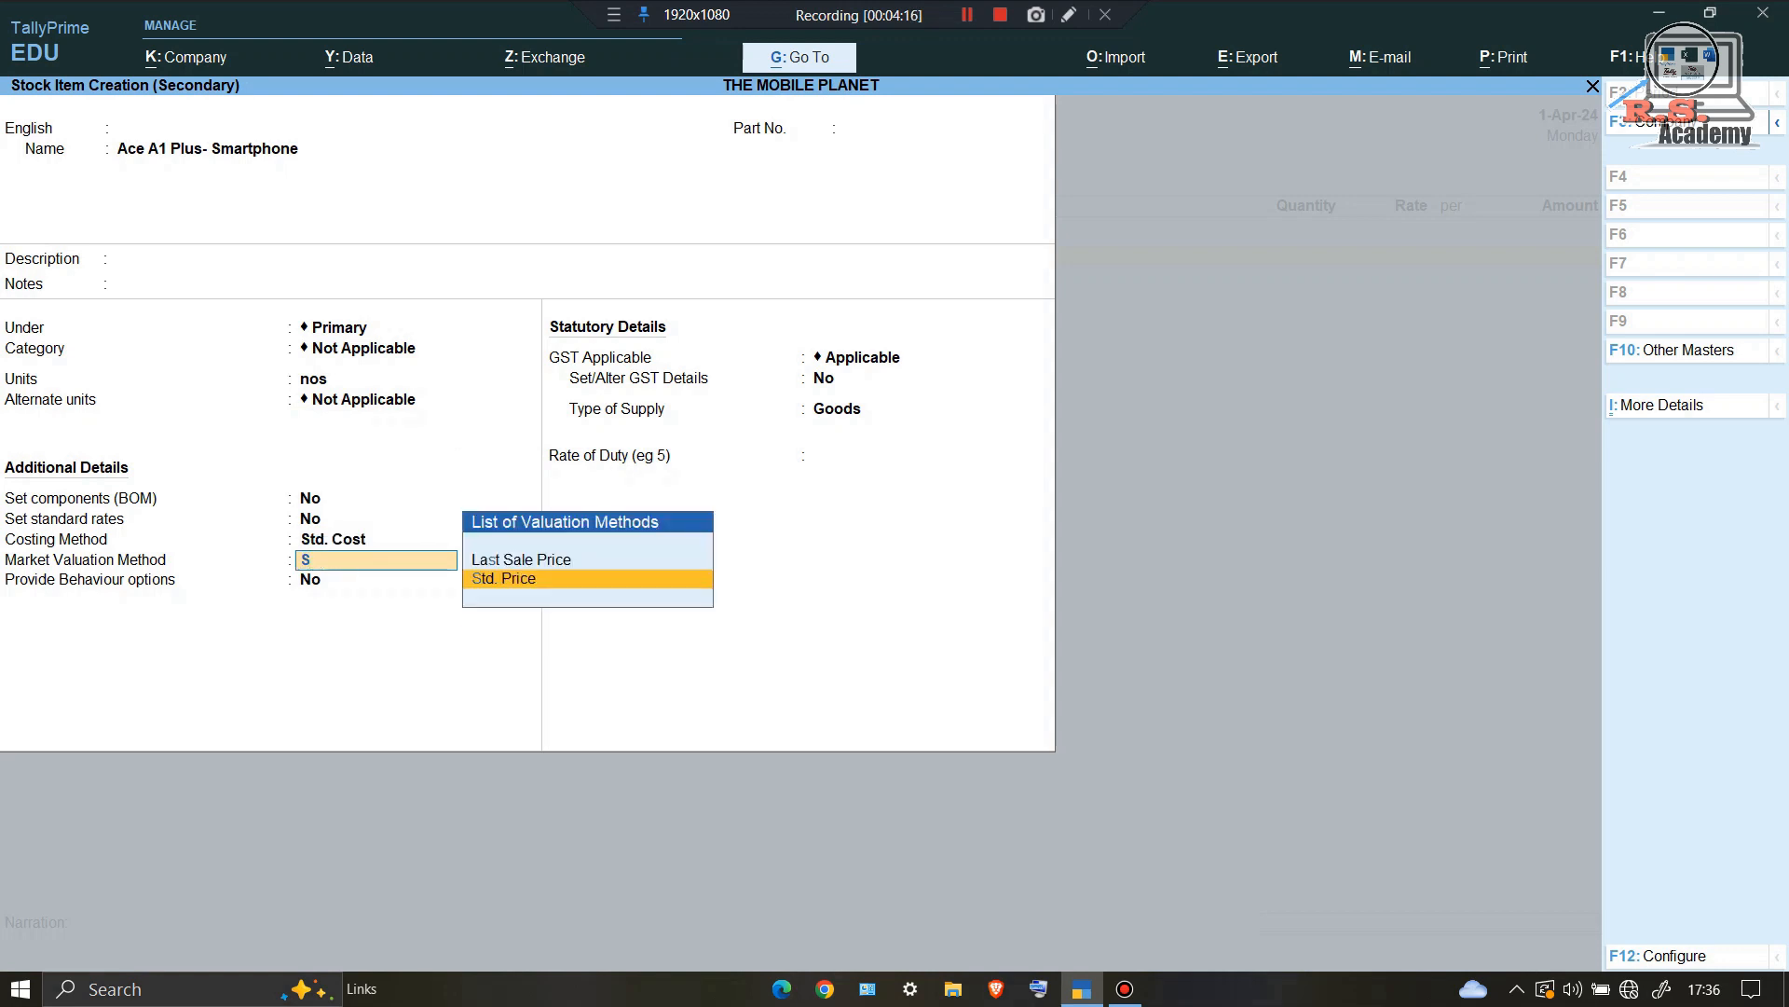
key("Return")
key("Return")
key("Return")
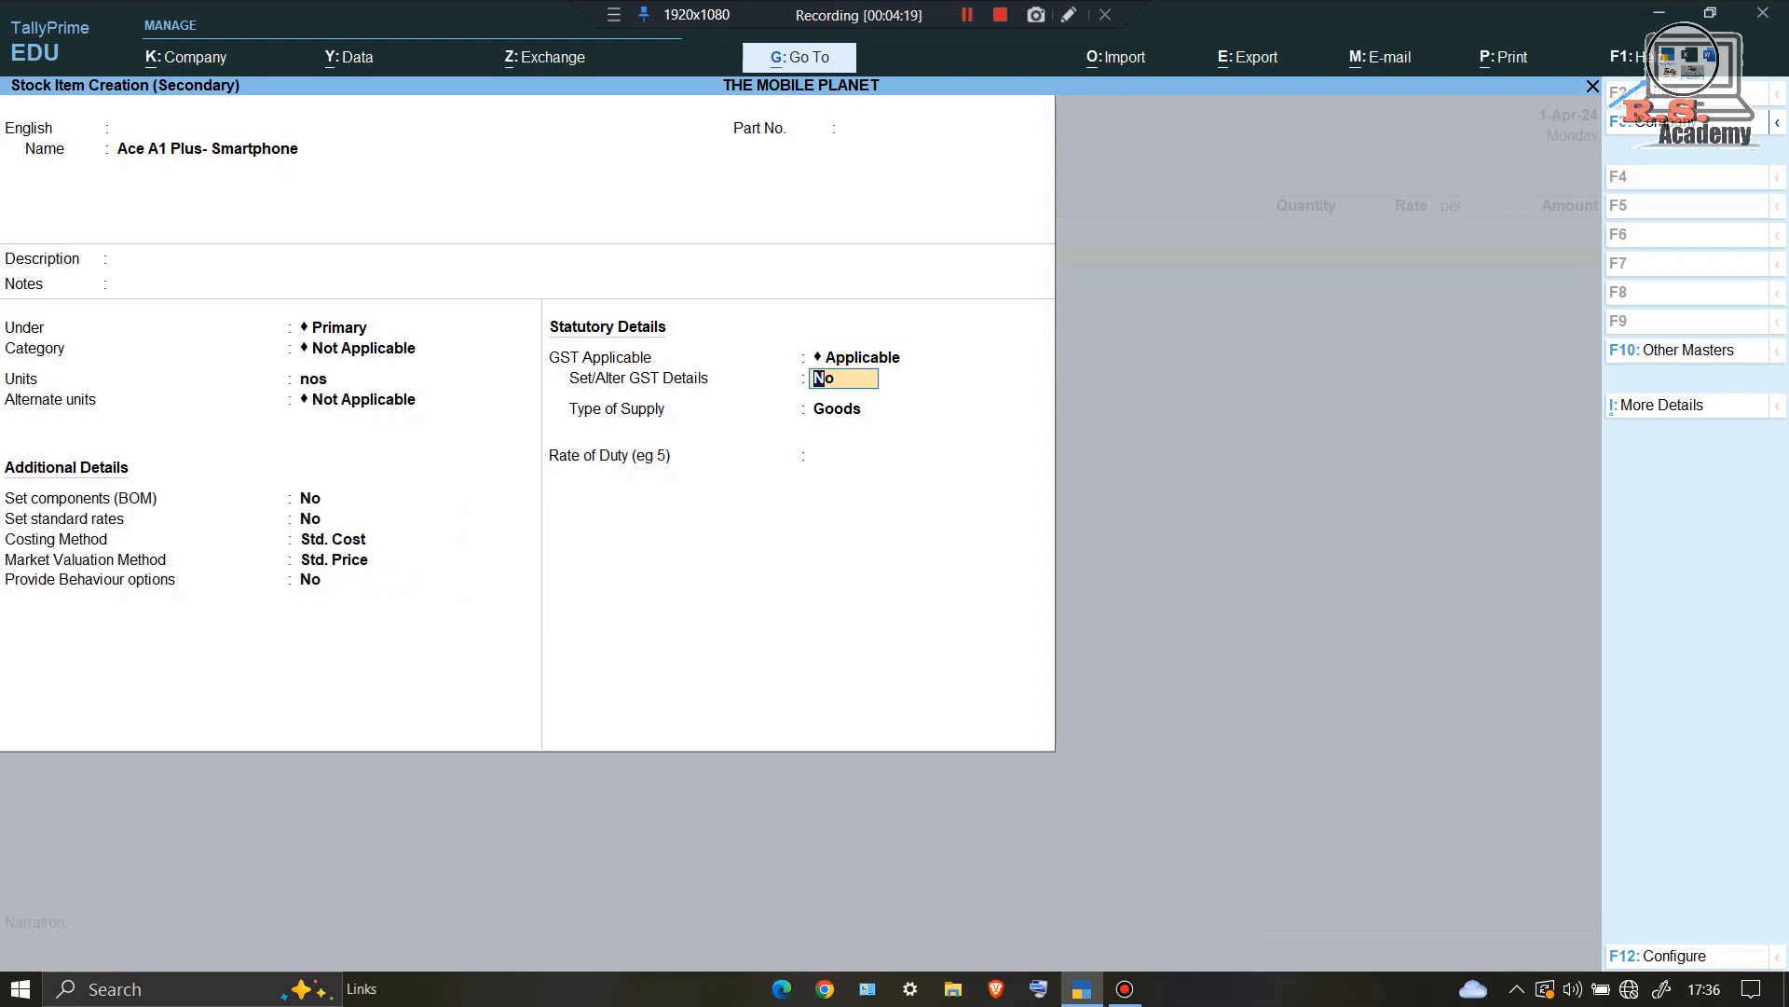
type("y")
key("Return")
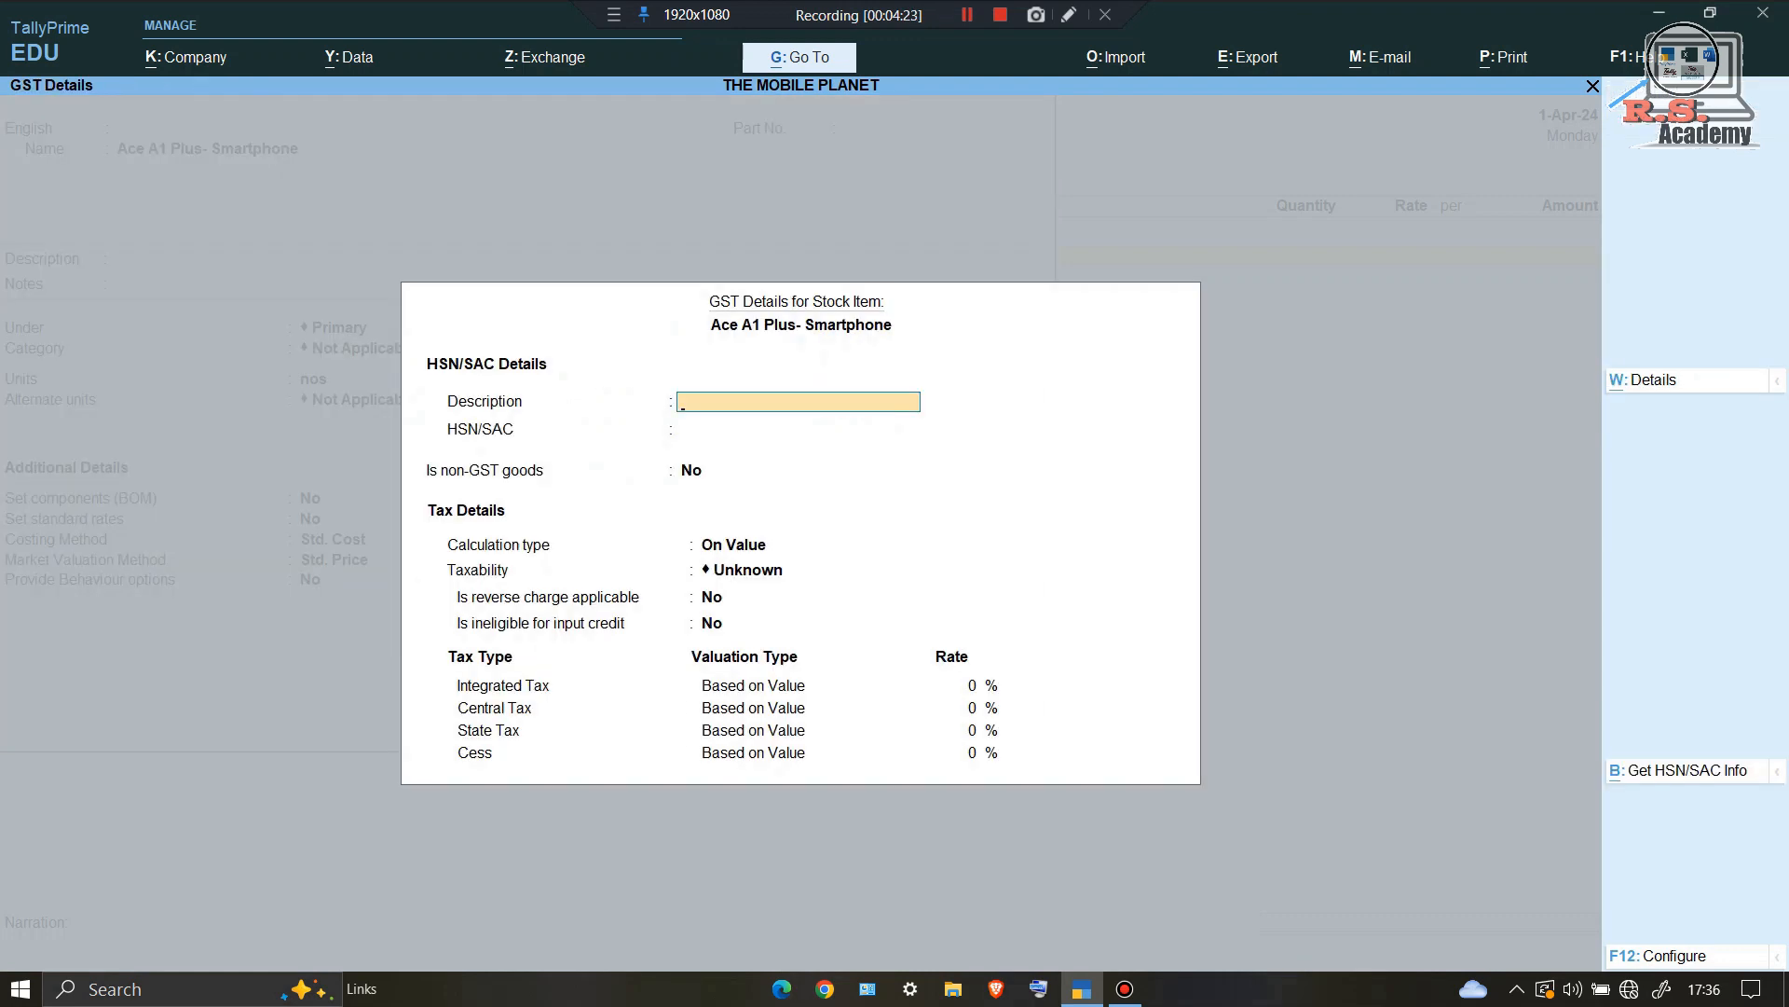
Step: Enter description, HSN 8517, Taxable, and 12% integrated tax (6% central, 6% state)
type("Ac")
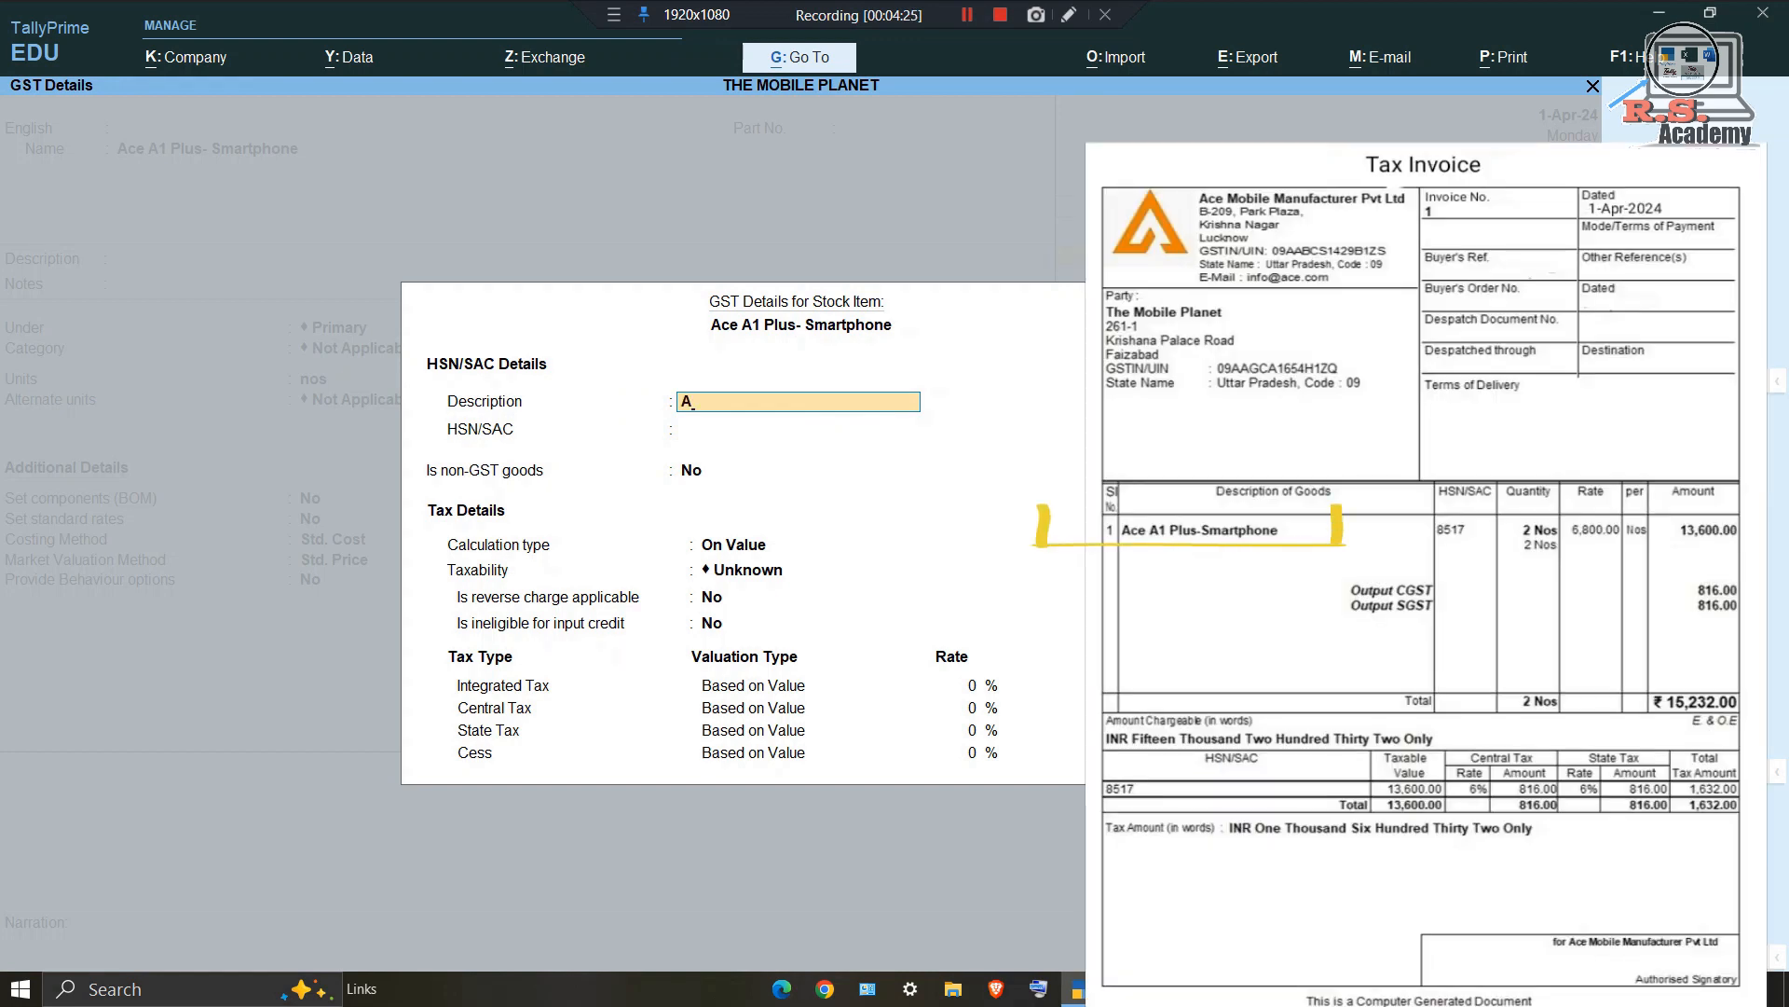
type("e")
key("Return")
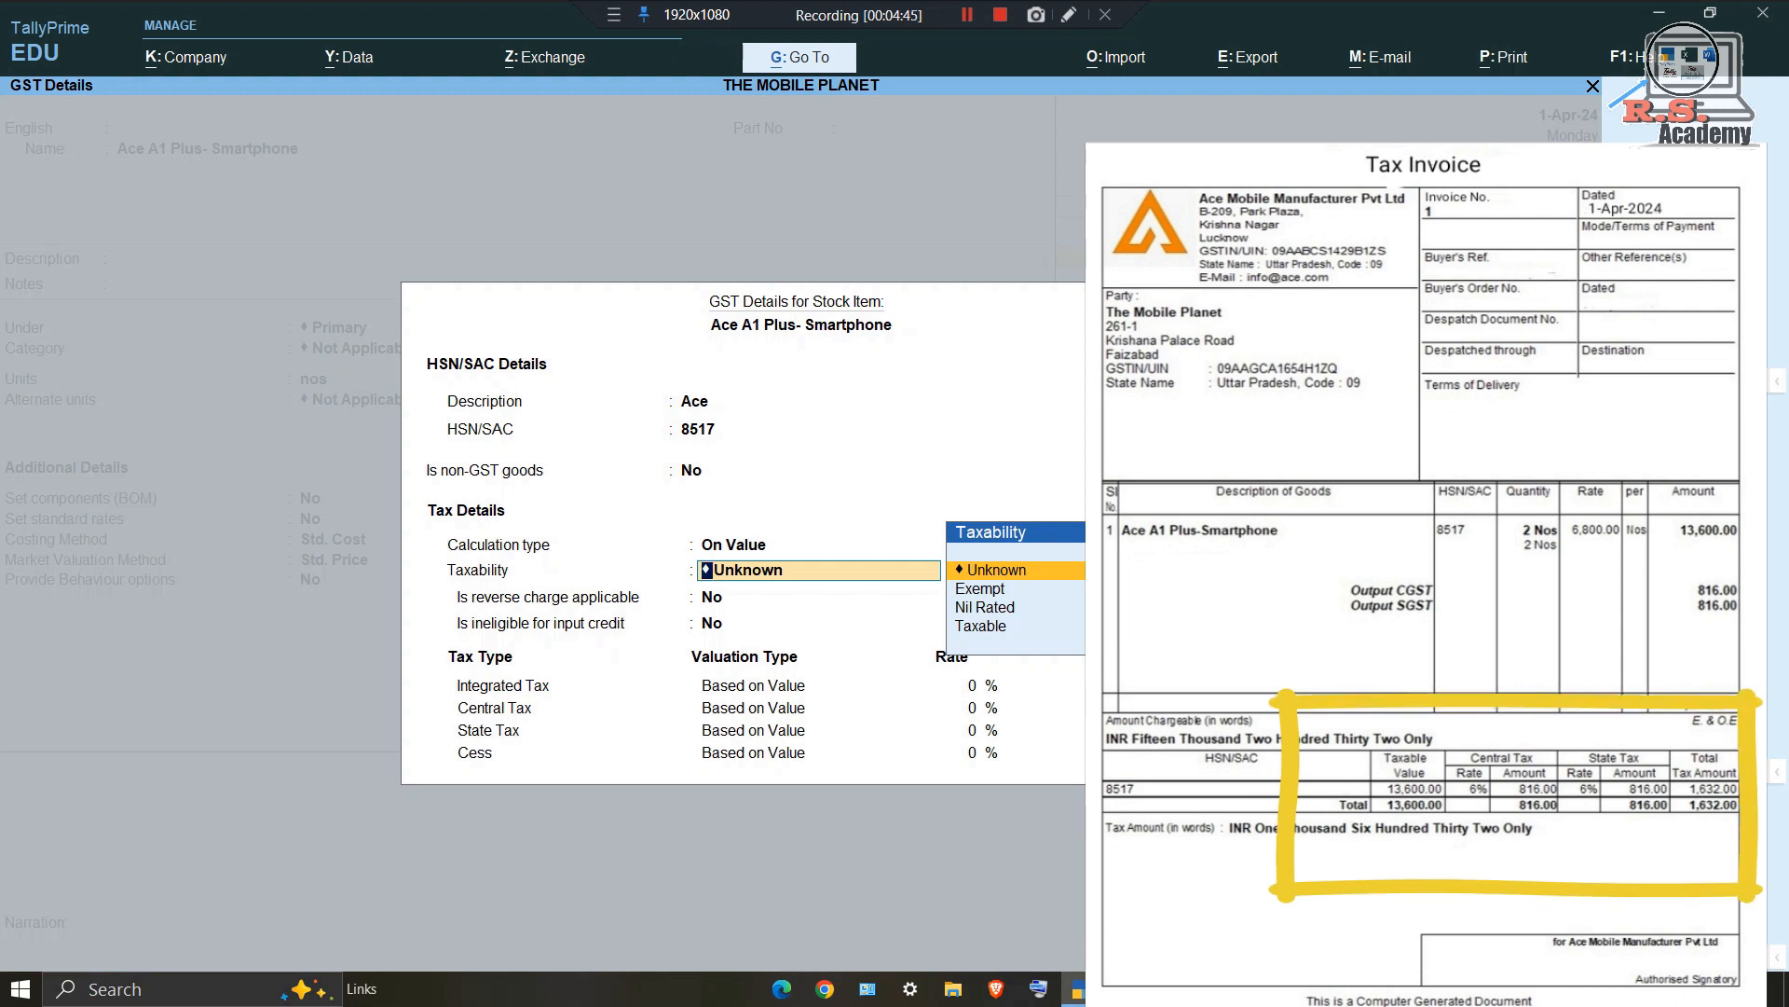
type("T")
key("Return")
key("Return")
key("Return")
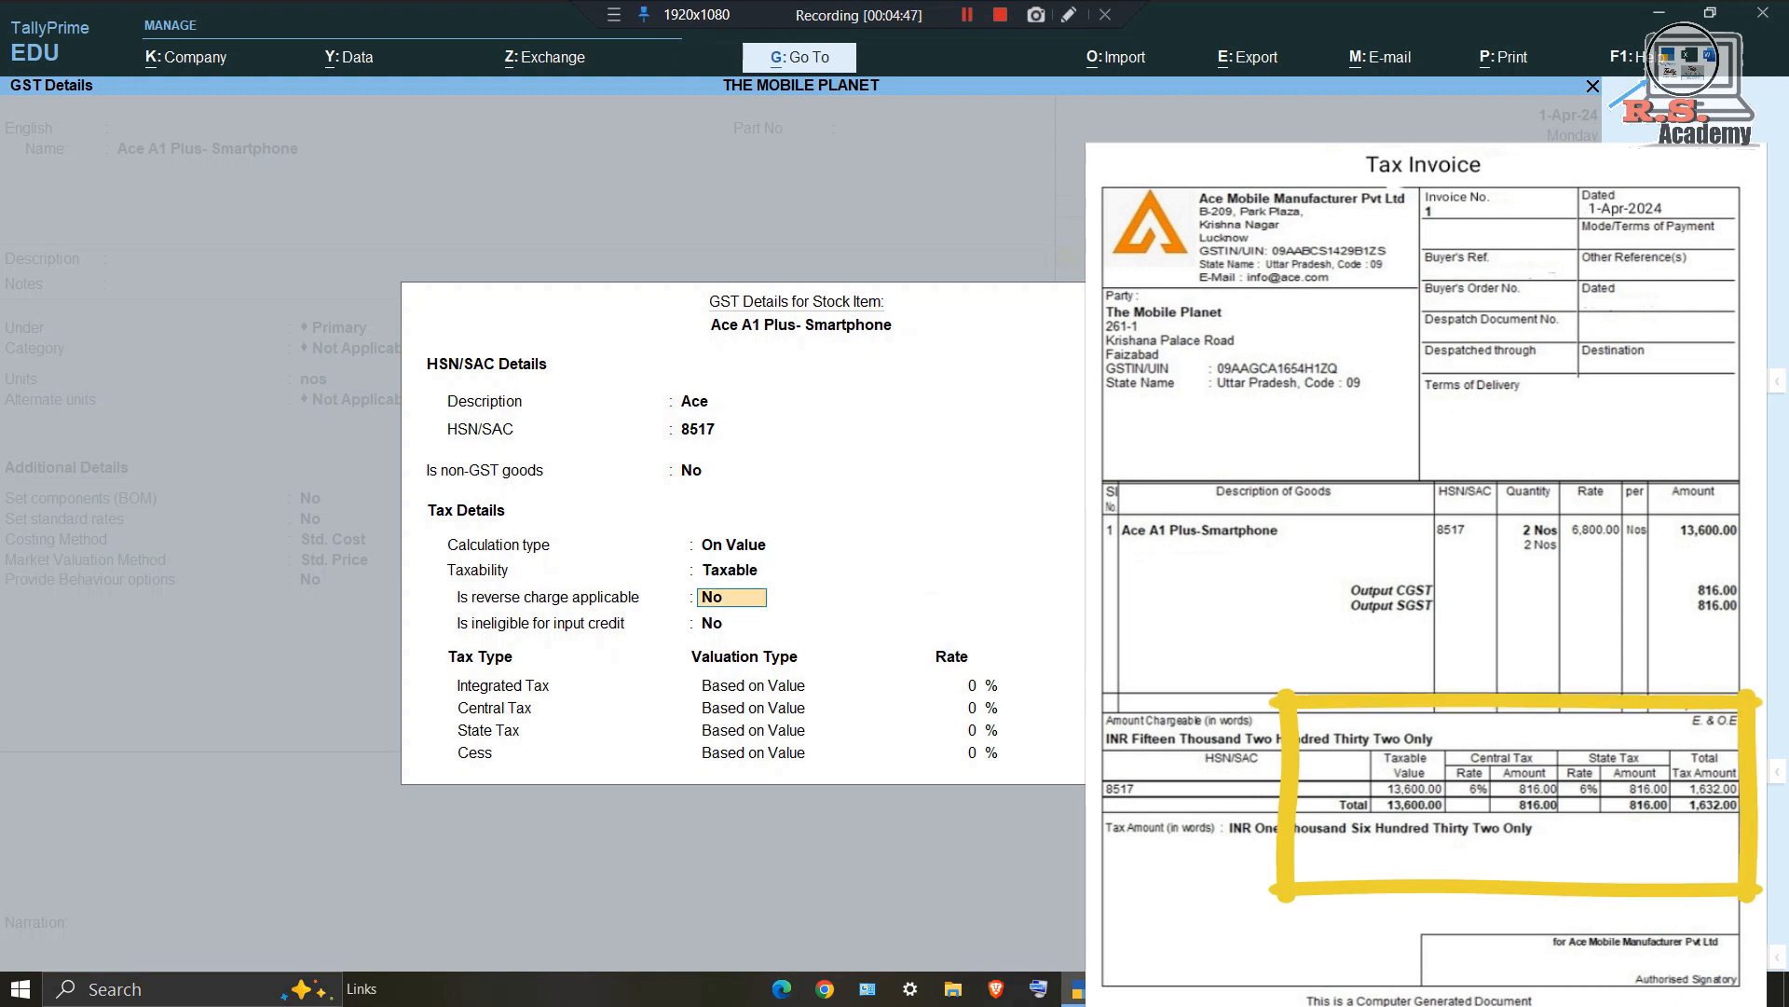
type("12")
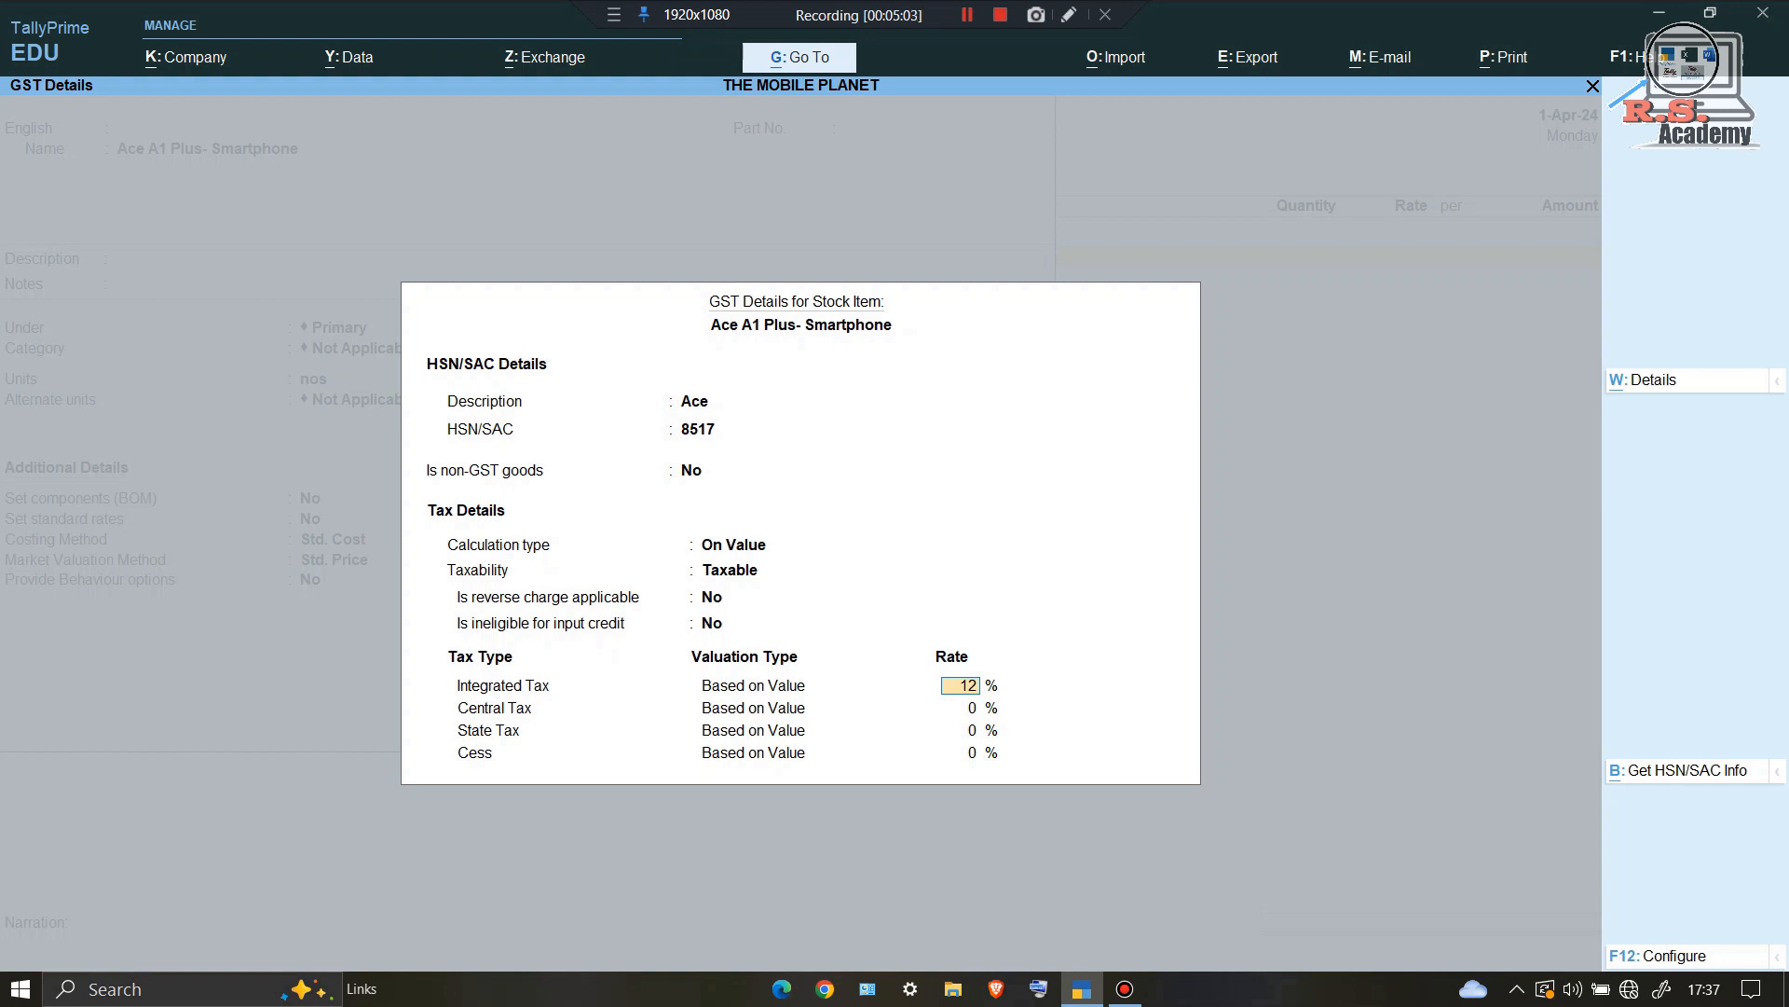
key("Return")
key("Return")
key("Return")
key("Return")
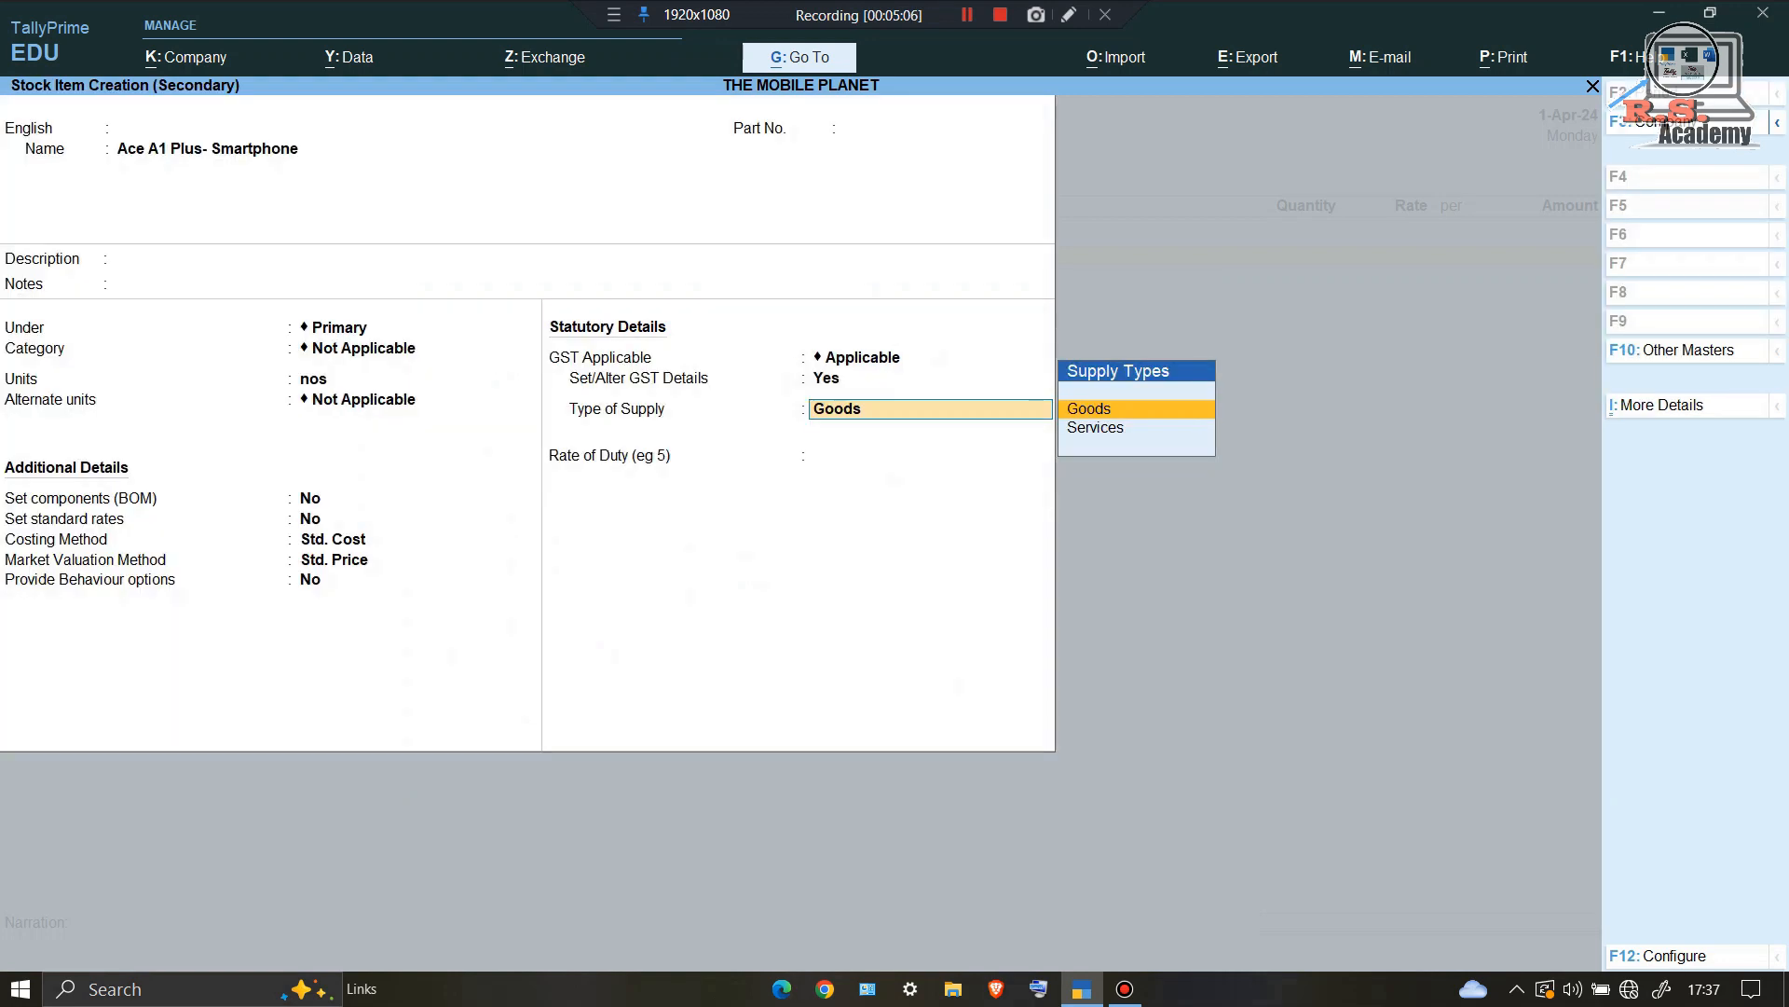
Step: Save the item as Goods, then enter 2 nos at 6,800 for a 13,600.00 line
key("Return")
key("Return")
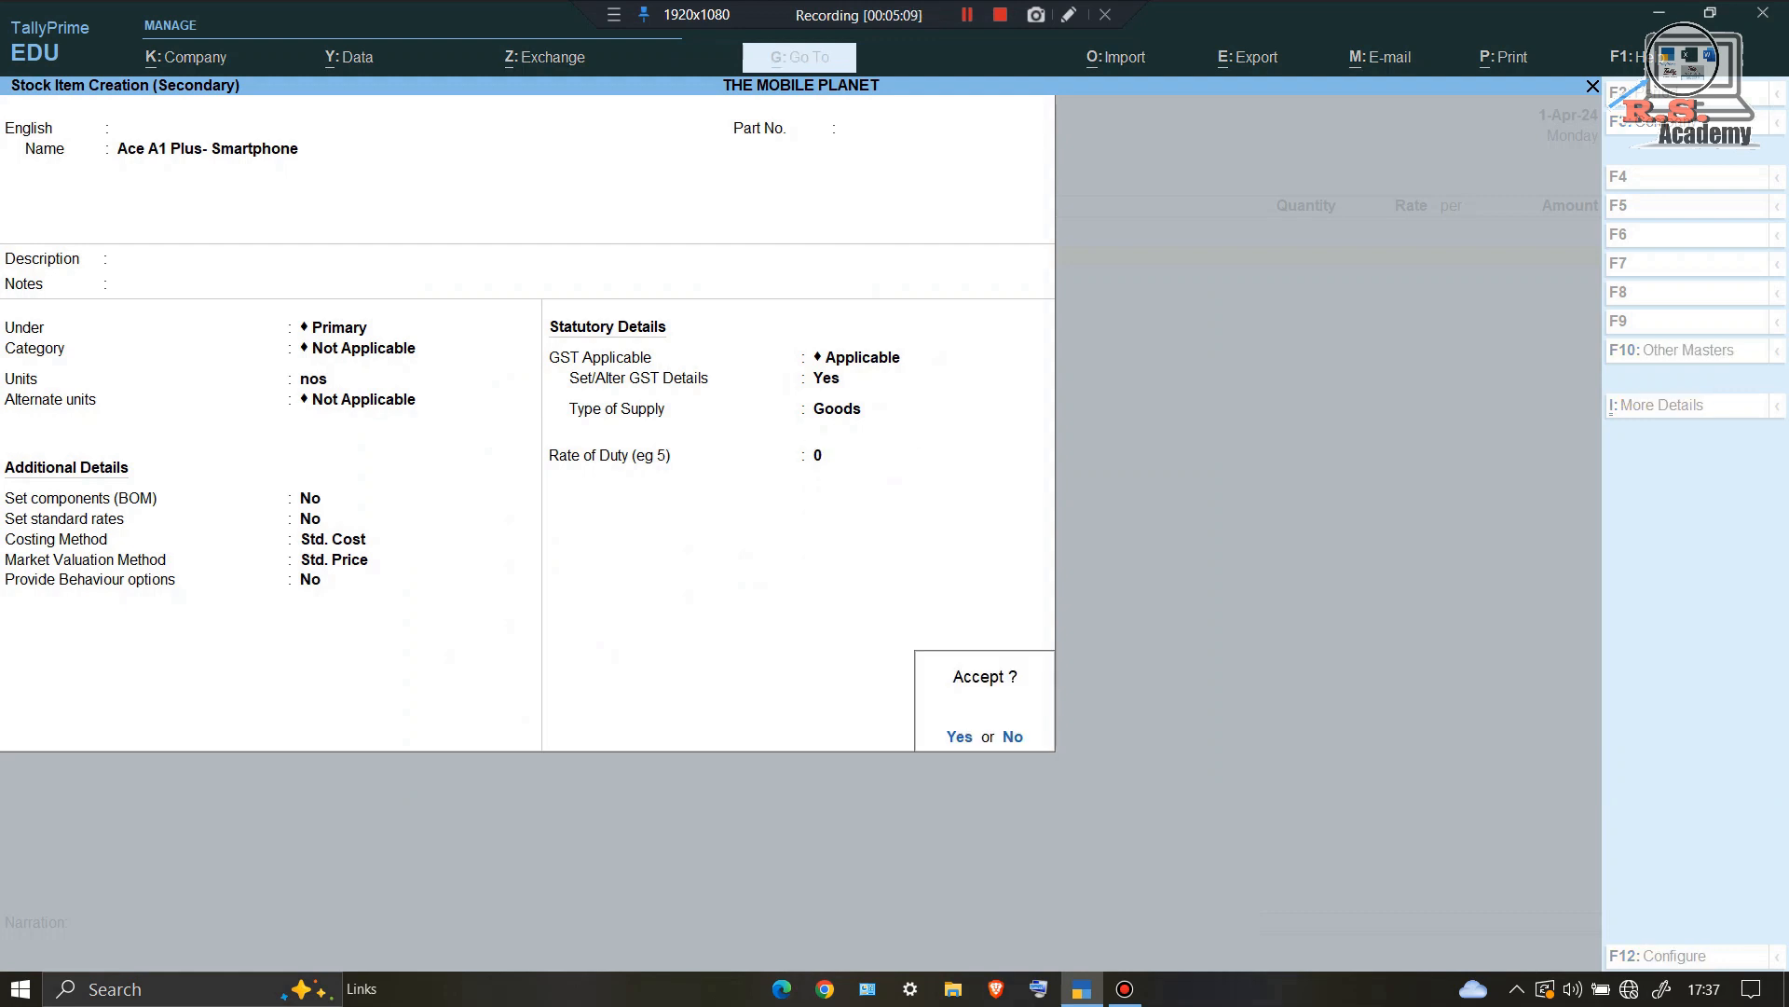
key("Return")
key("Return")
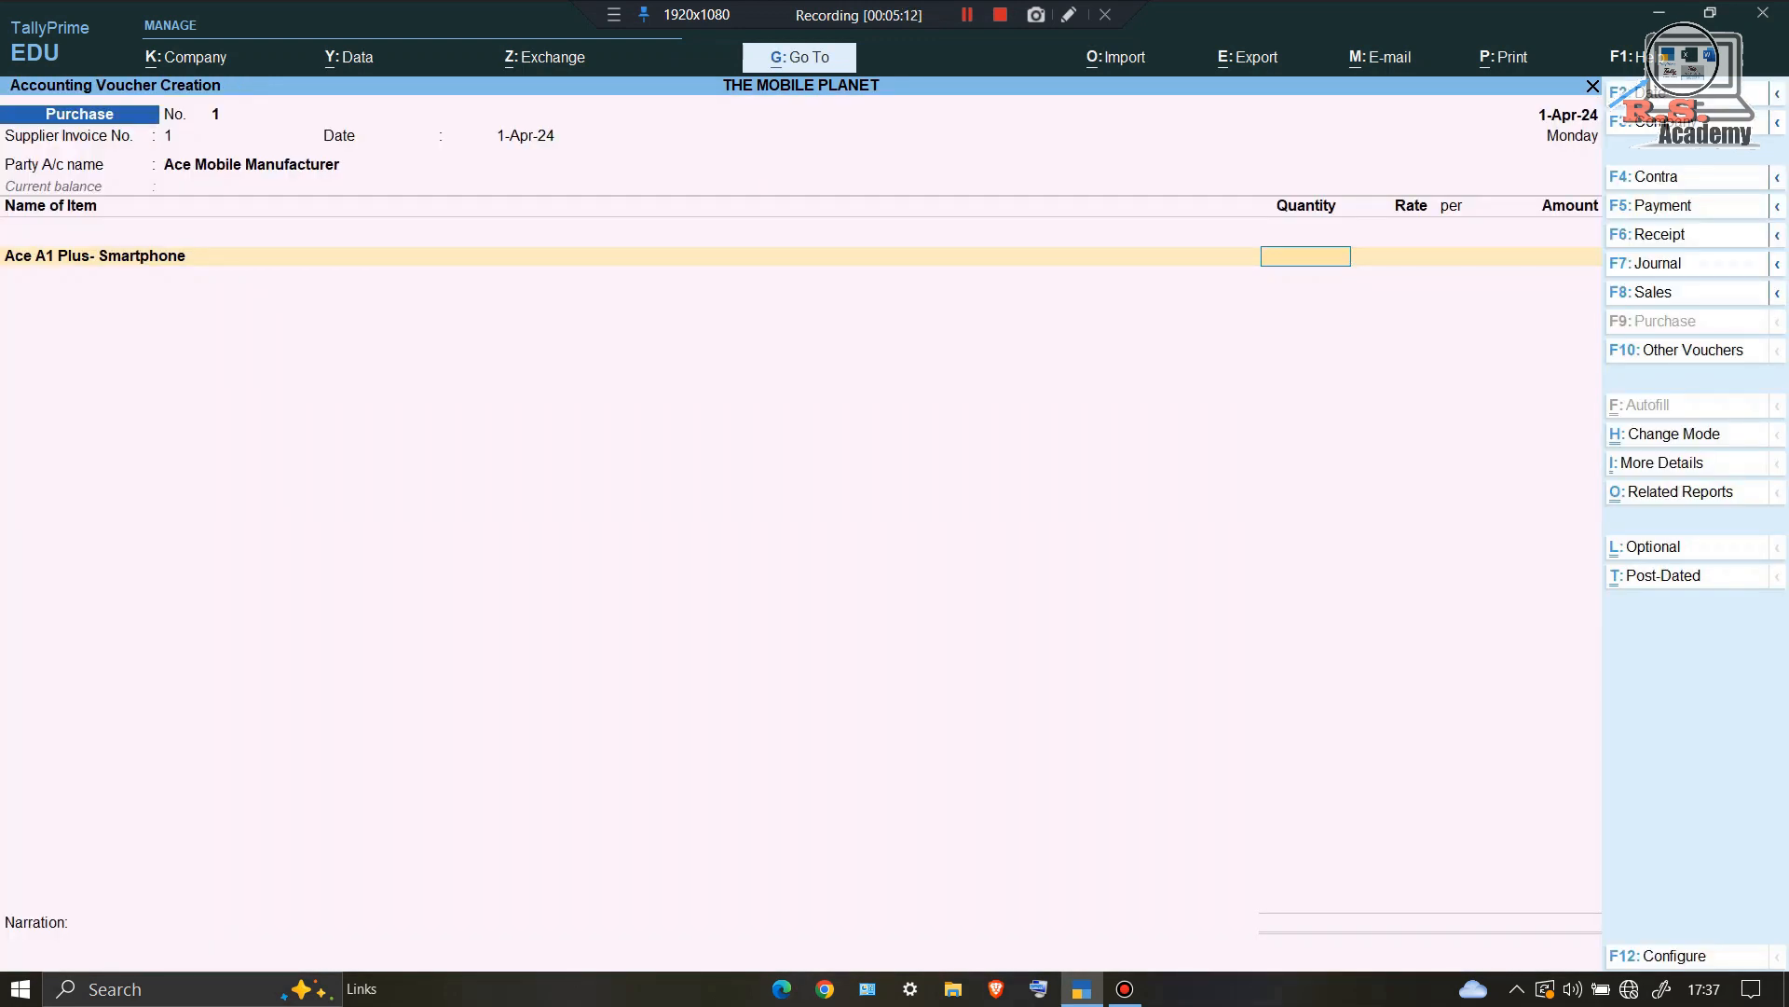
type("2")
key("Return")
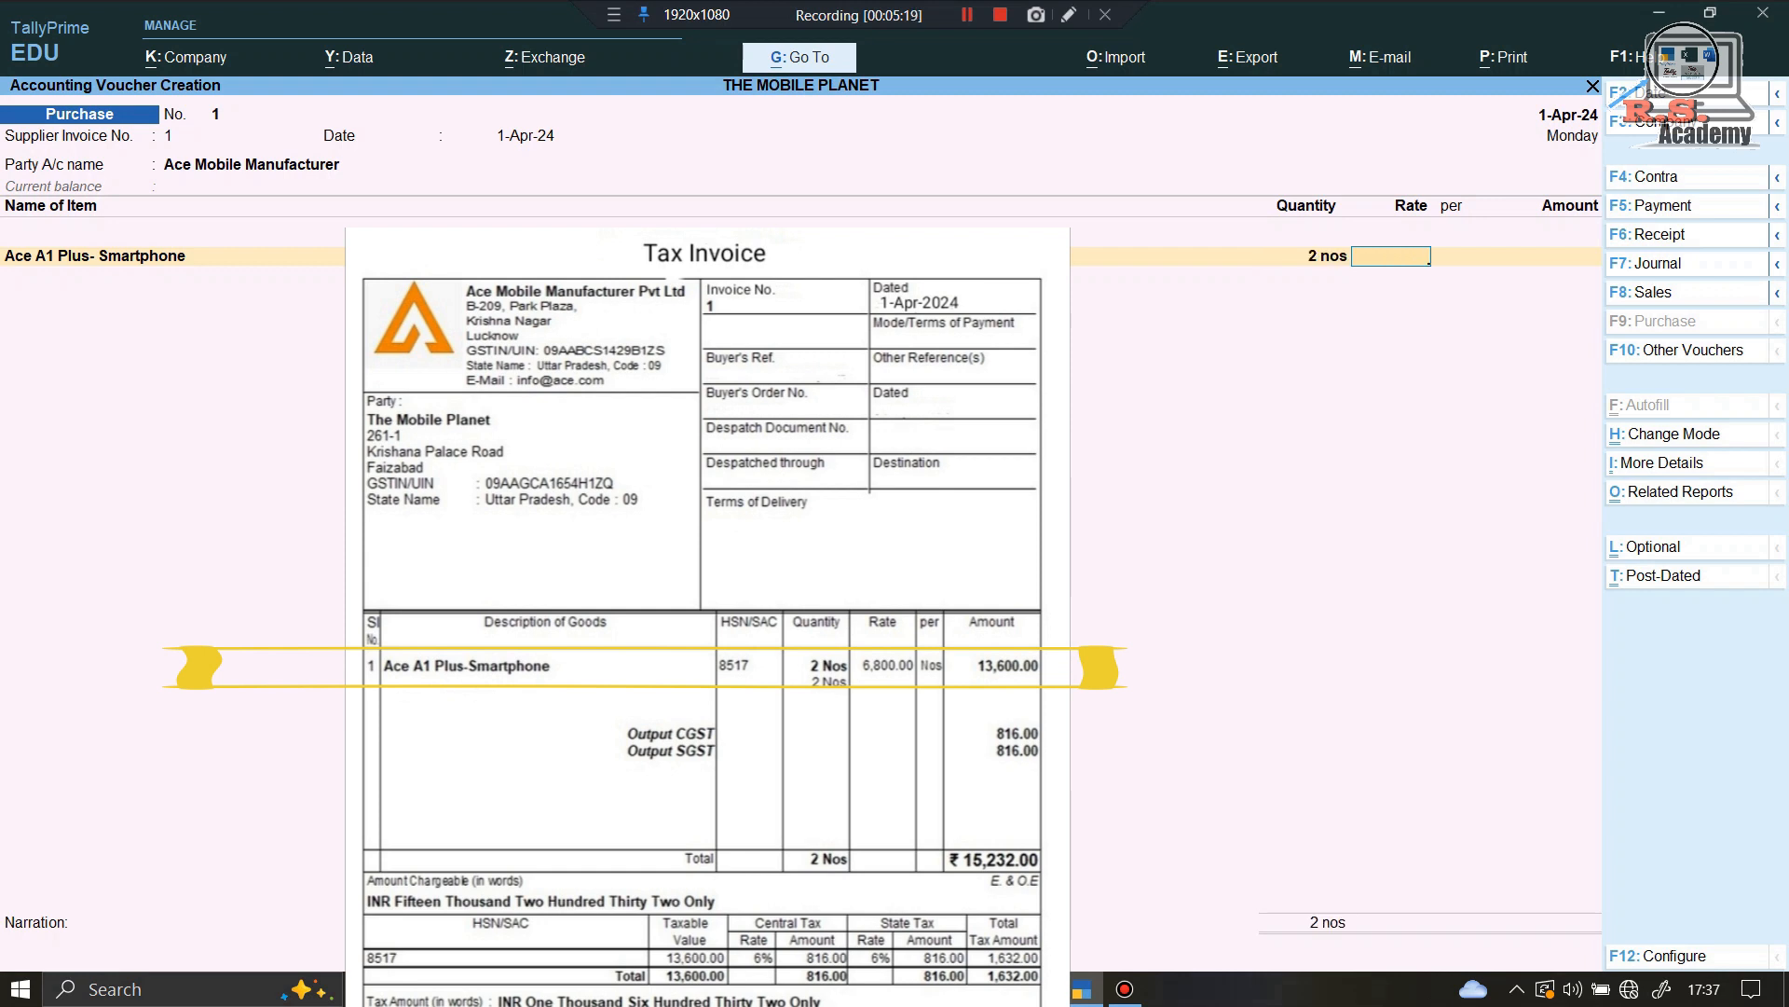
type("6,")
type("800")
key("Return")
key("Return")
key("Return")
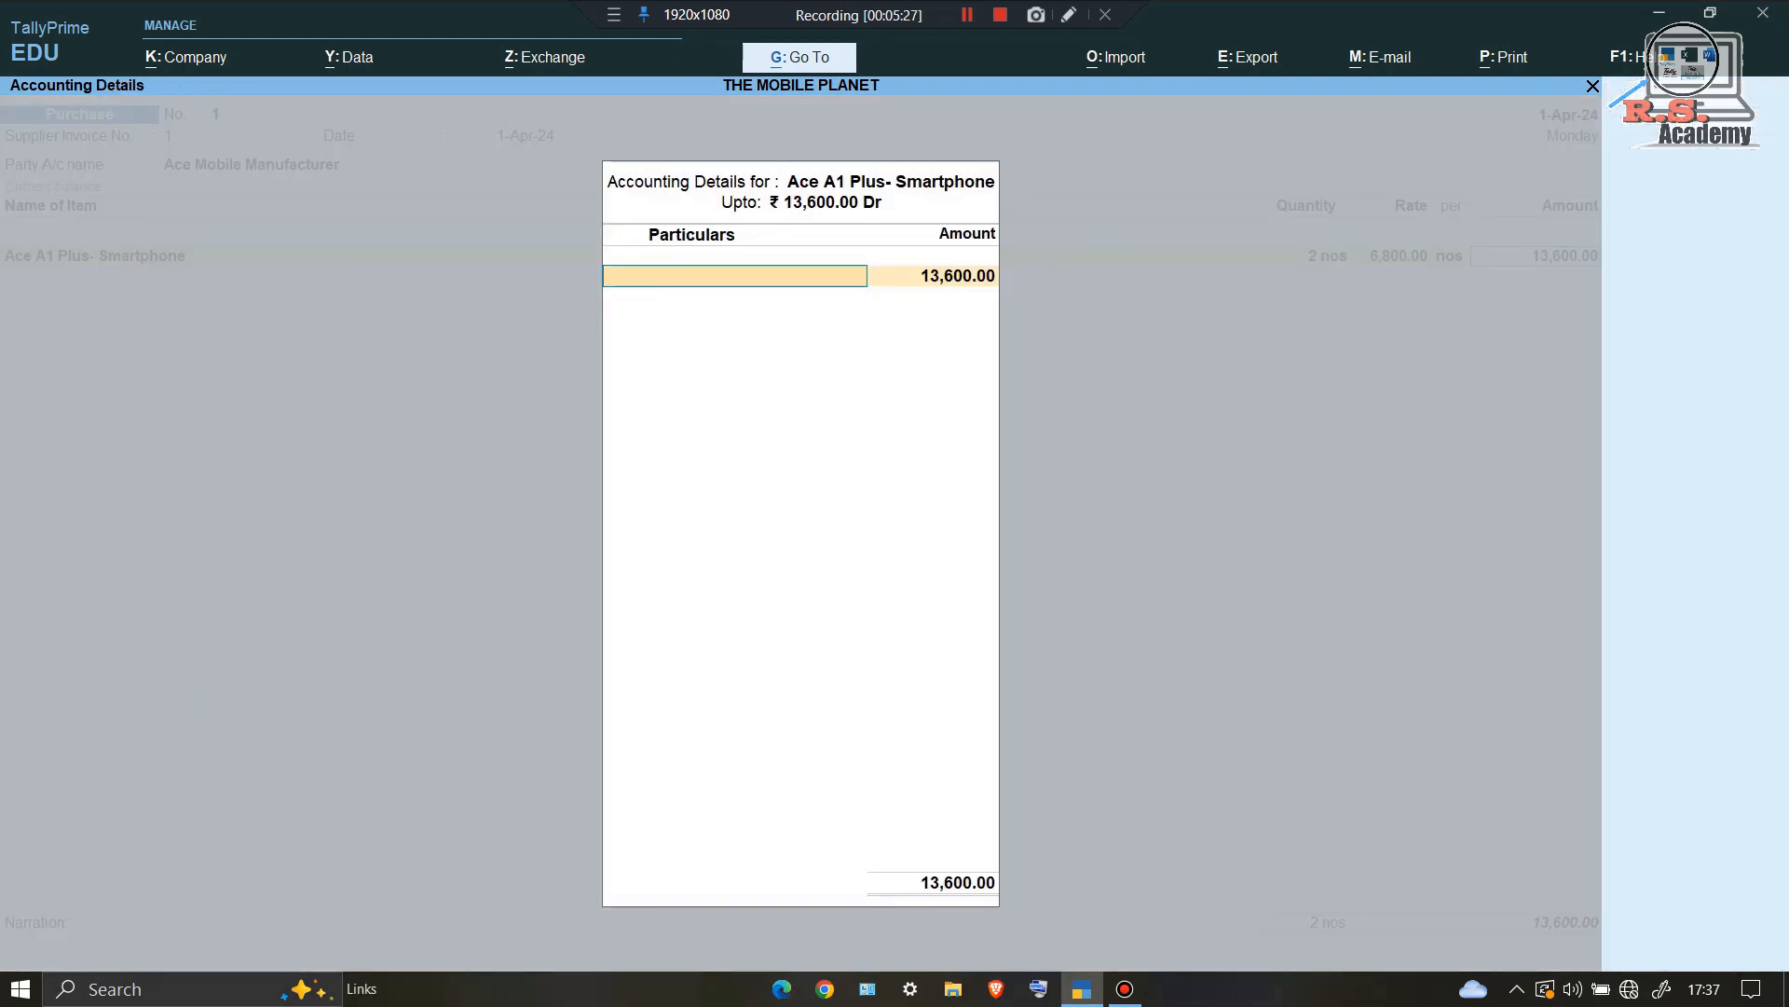
Step: Create ledger Purchase under Purchase Accounts and allocate the 13,600.00 smartphone line to it
key("alt+c")
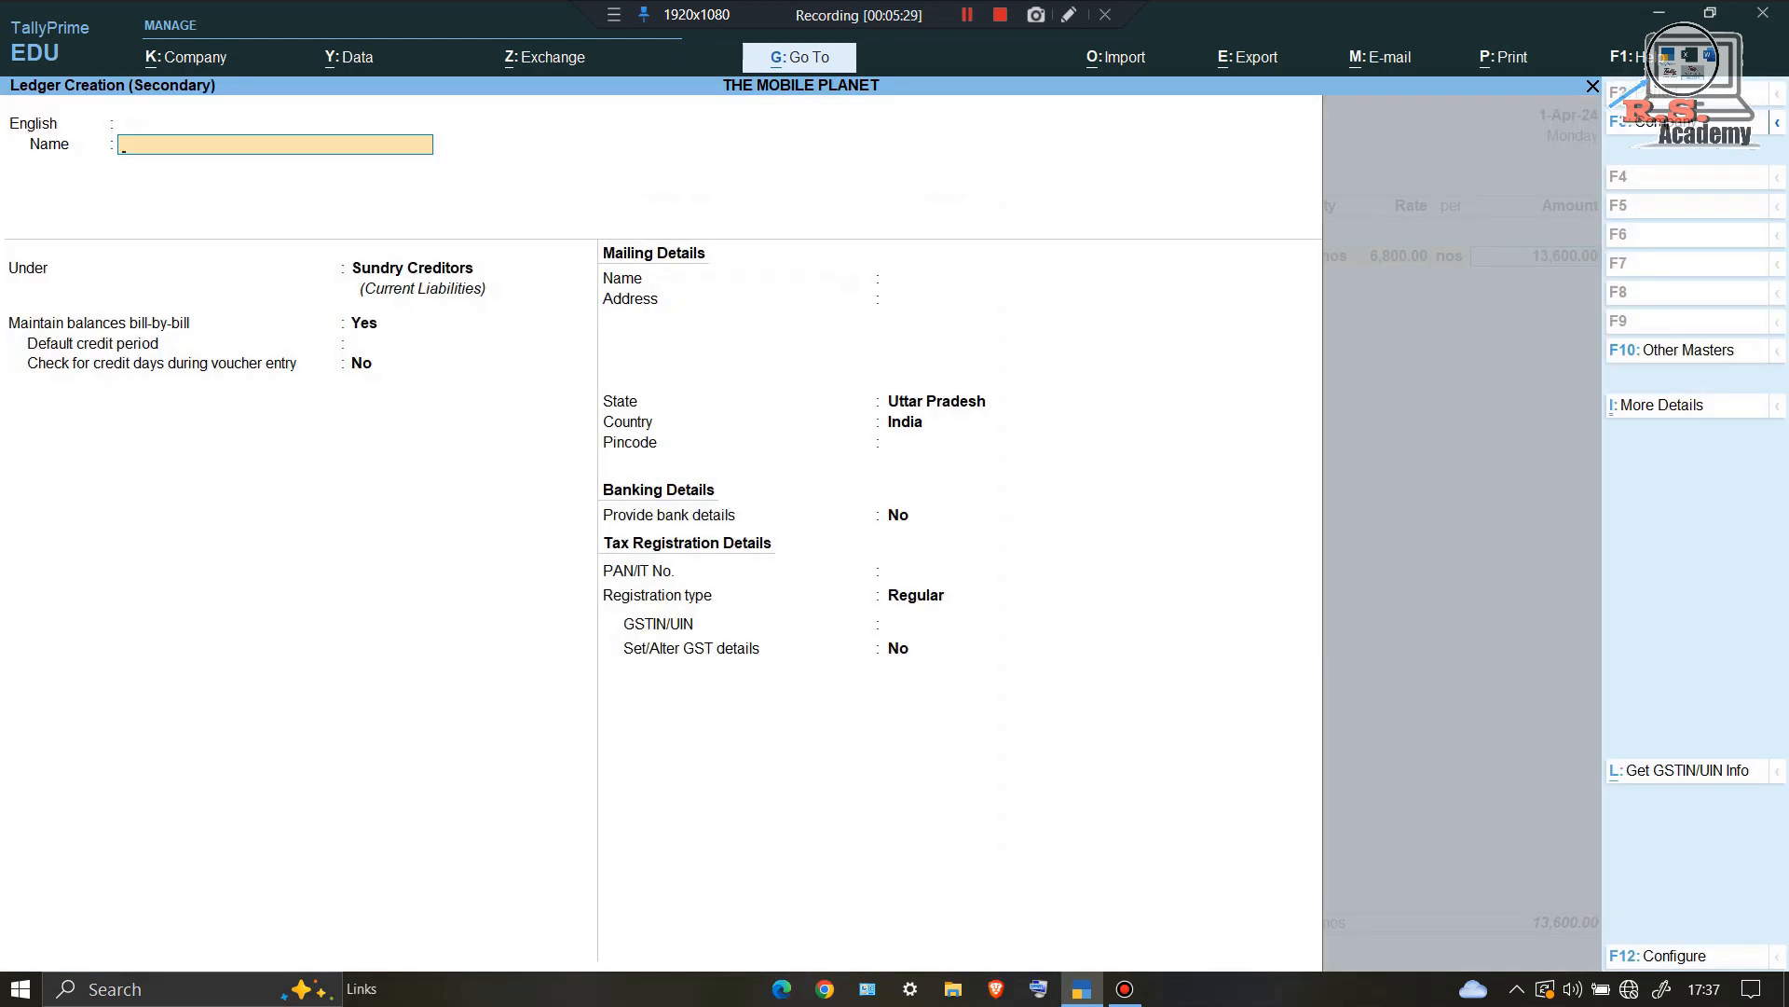
type("Purchase")
key("Return")
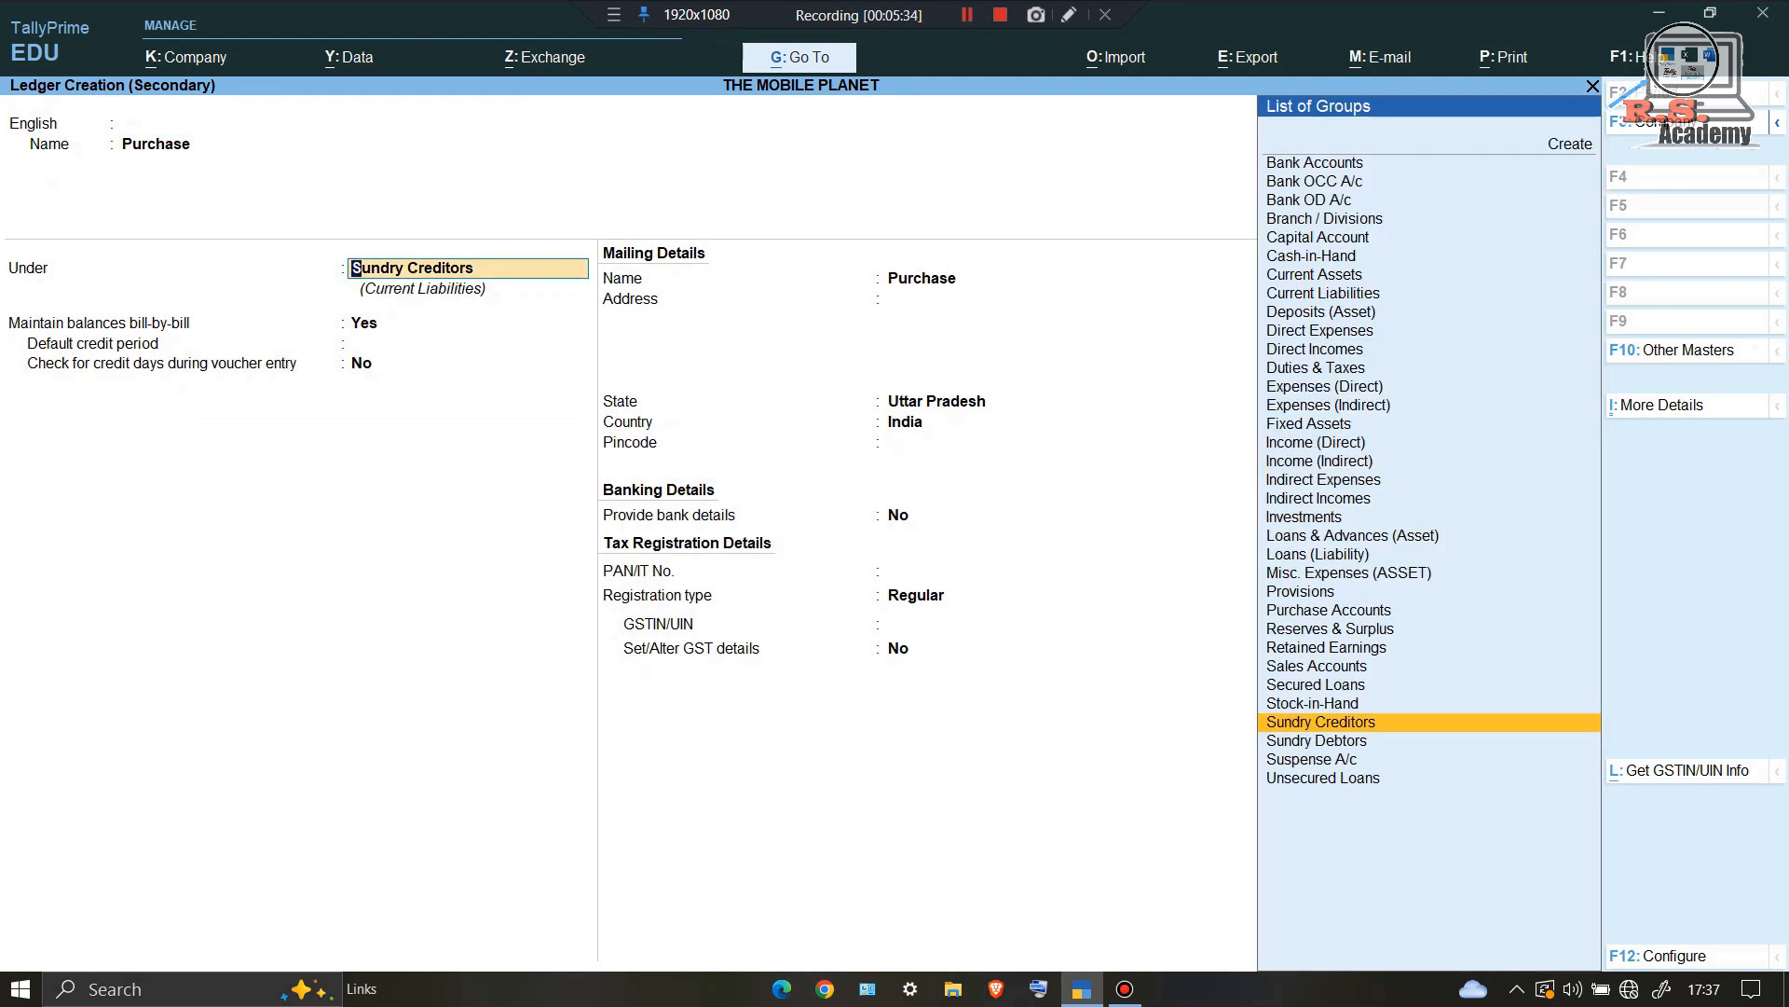
type("Purchase Accounts")
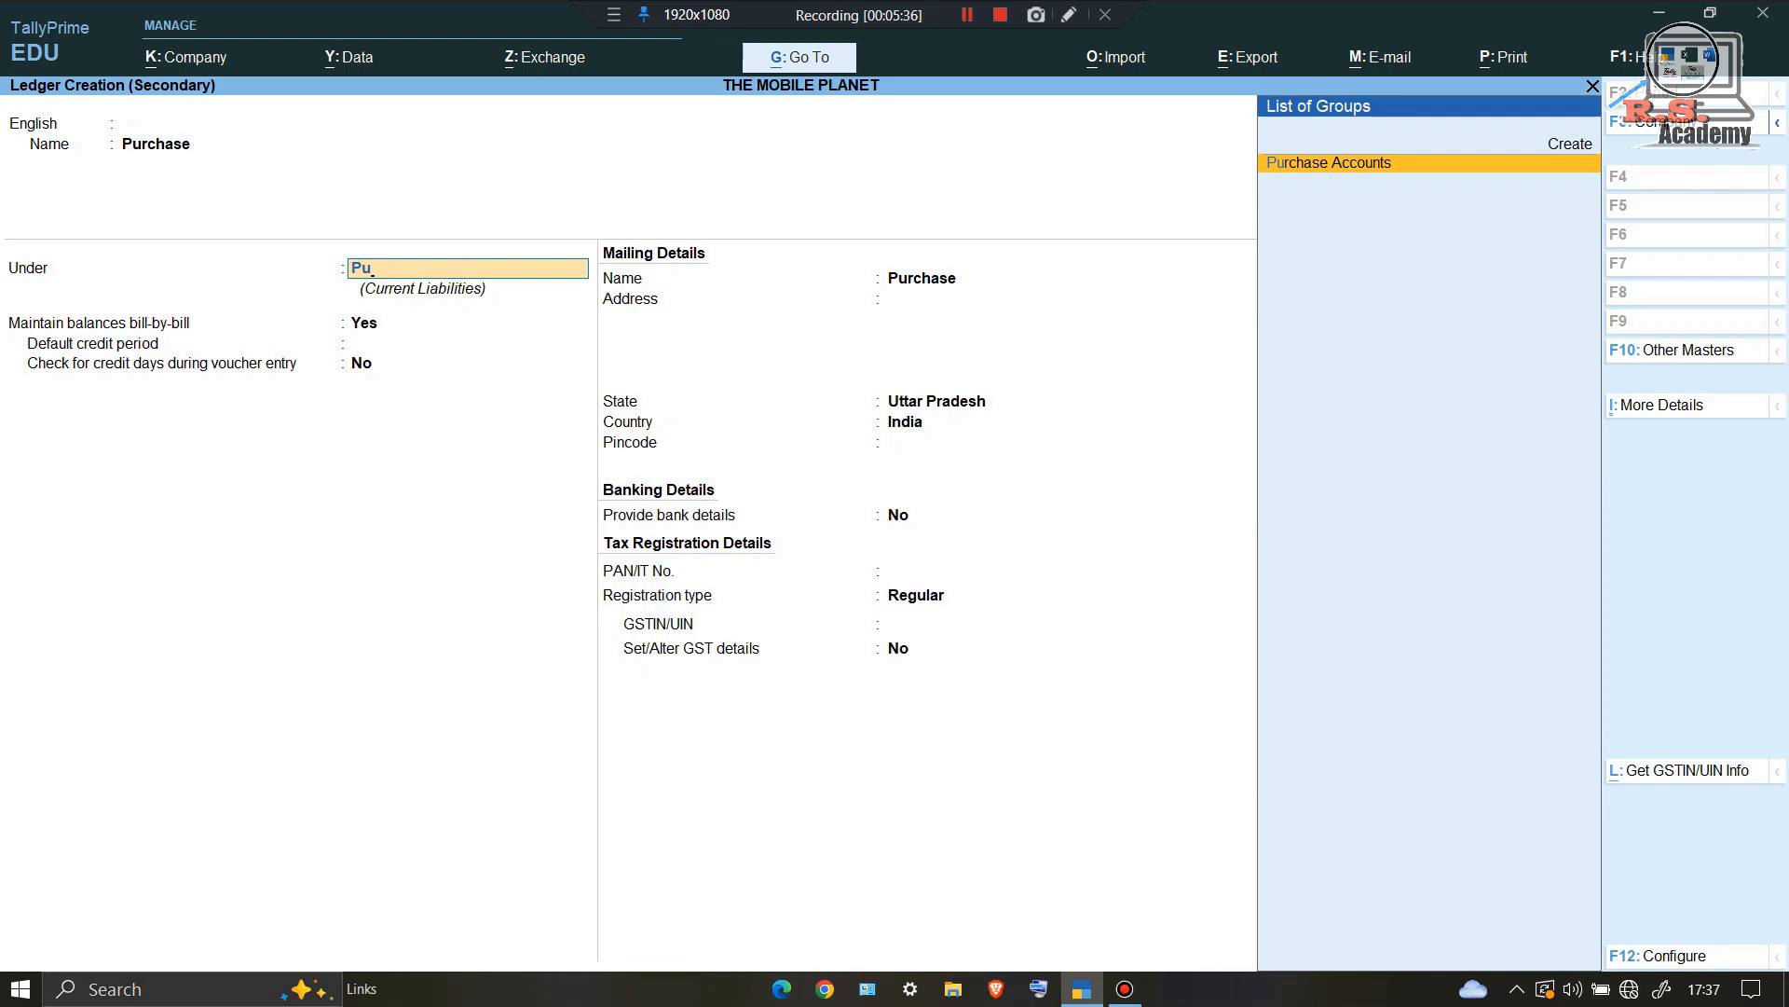
key("Return")
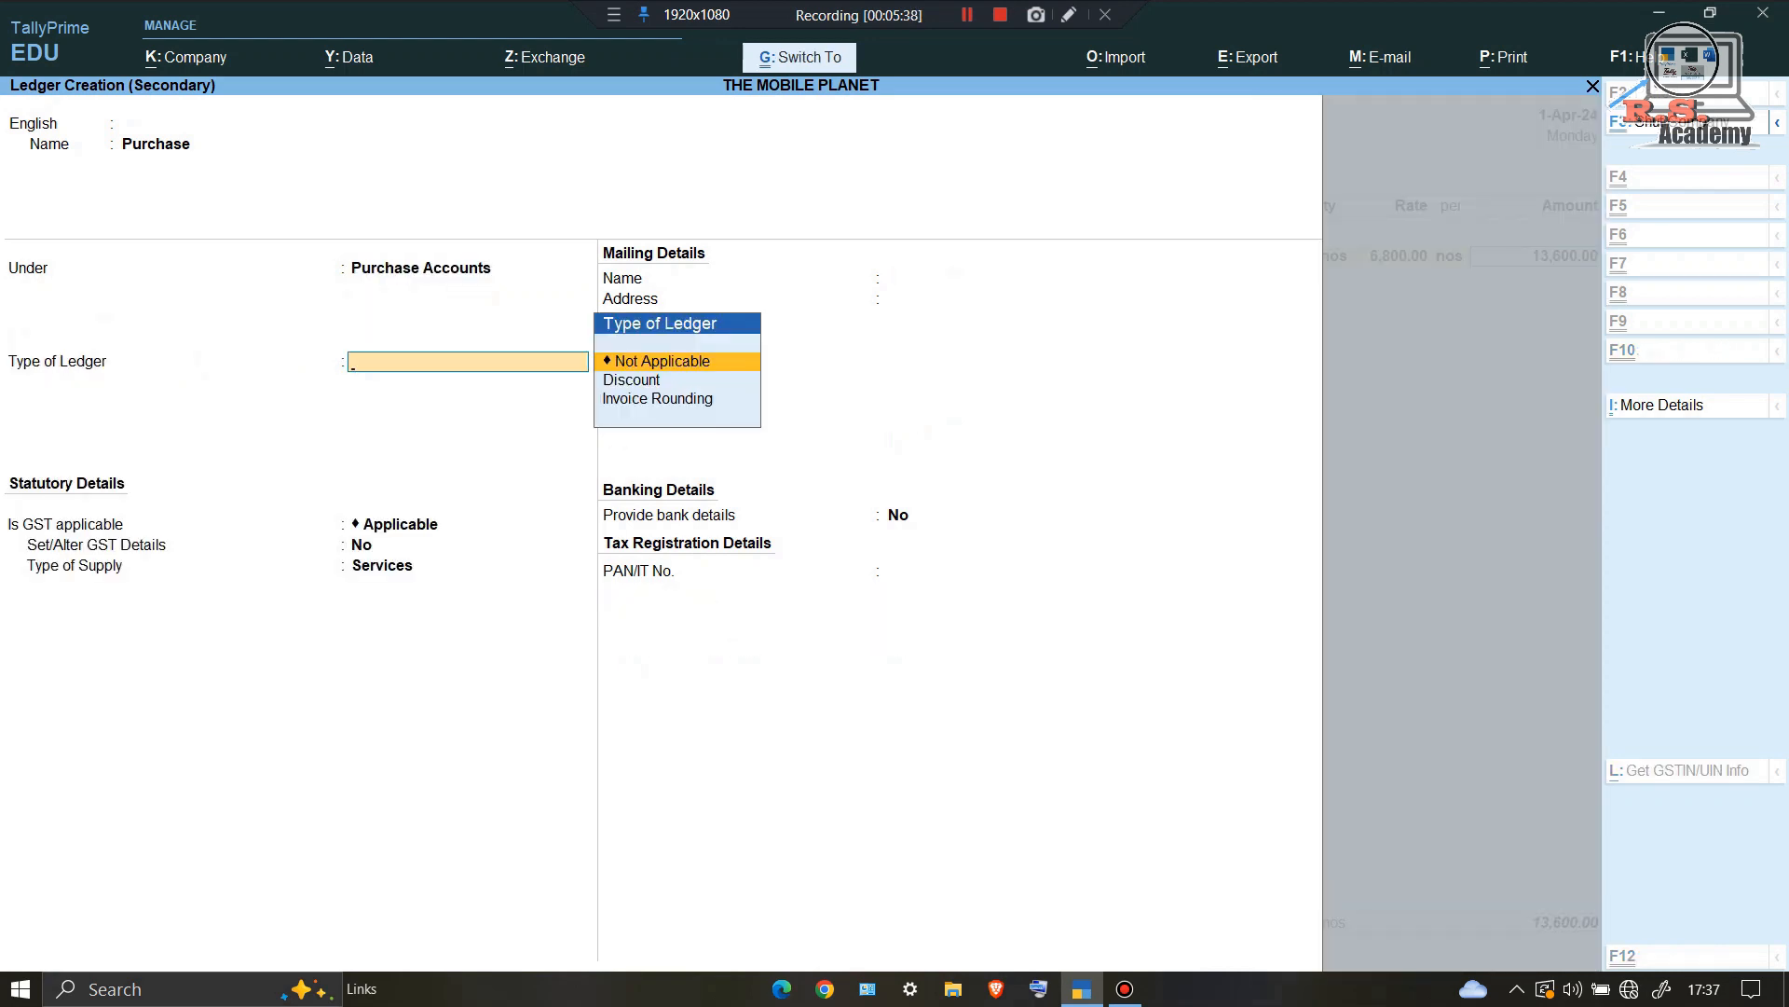
key("ctrl+a")
key("Return")
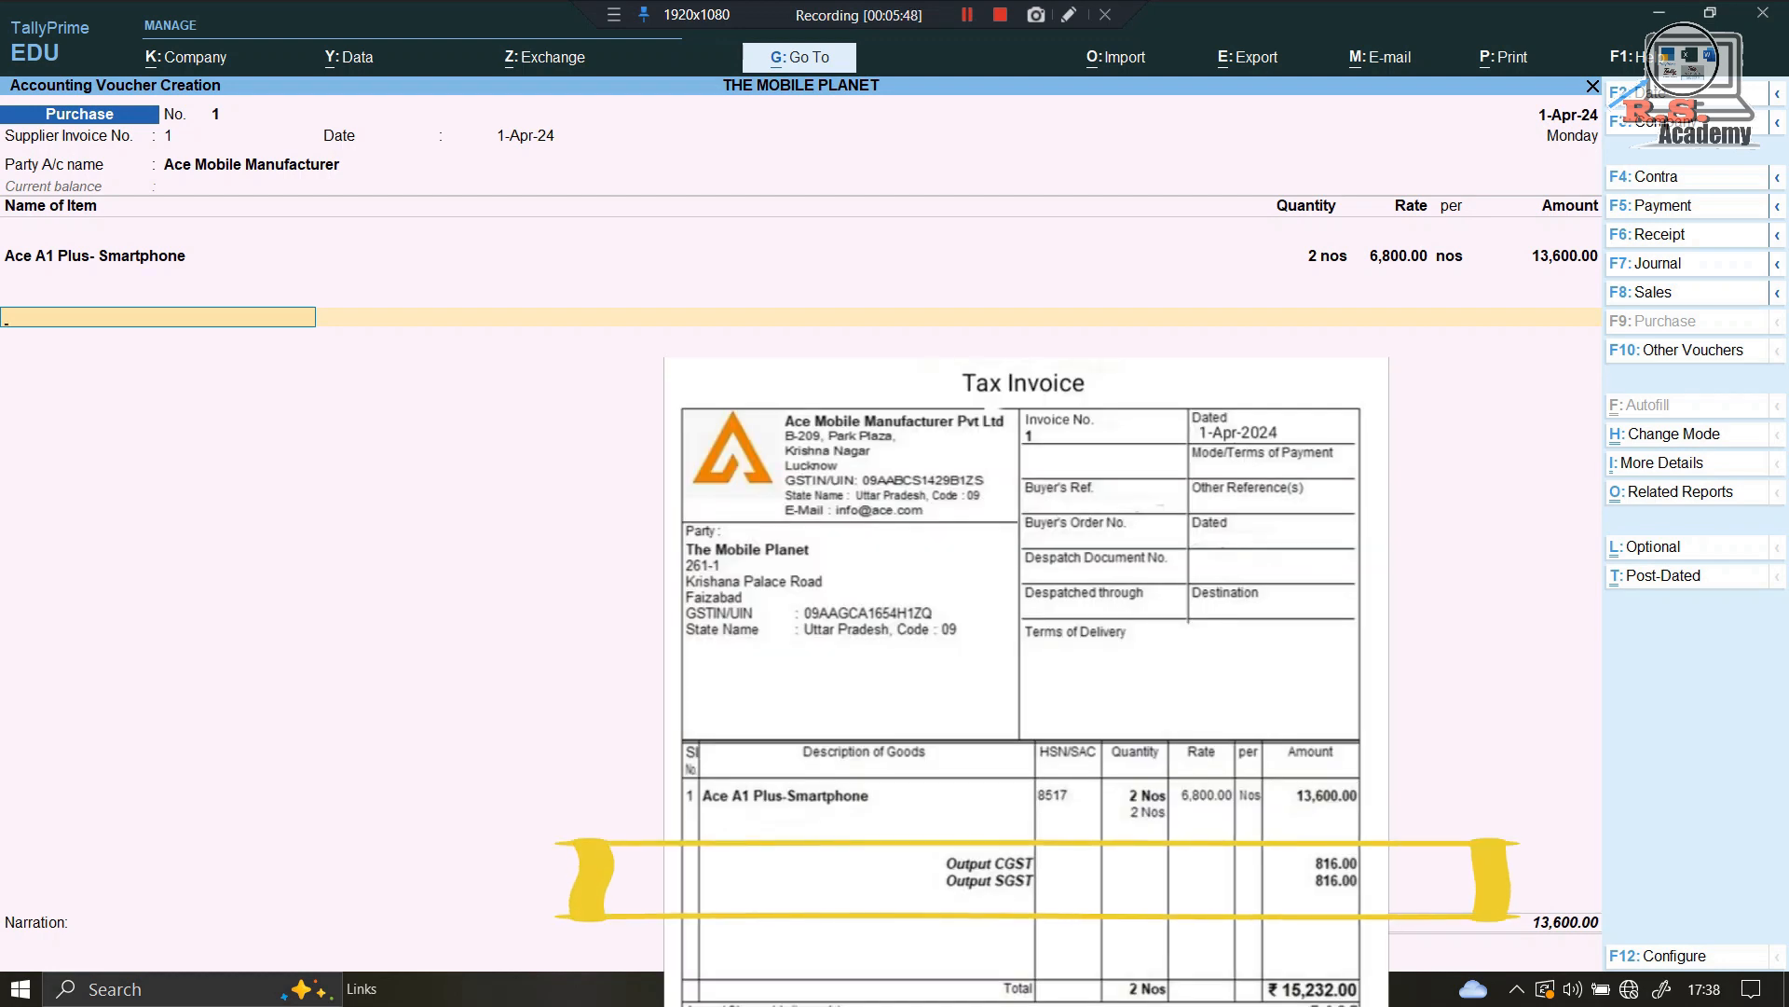
Step: Create a Cgst ledger under Duties & Taxes (GST, Central Tax) and accept its 816.00 amount
key("alt+c")
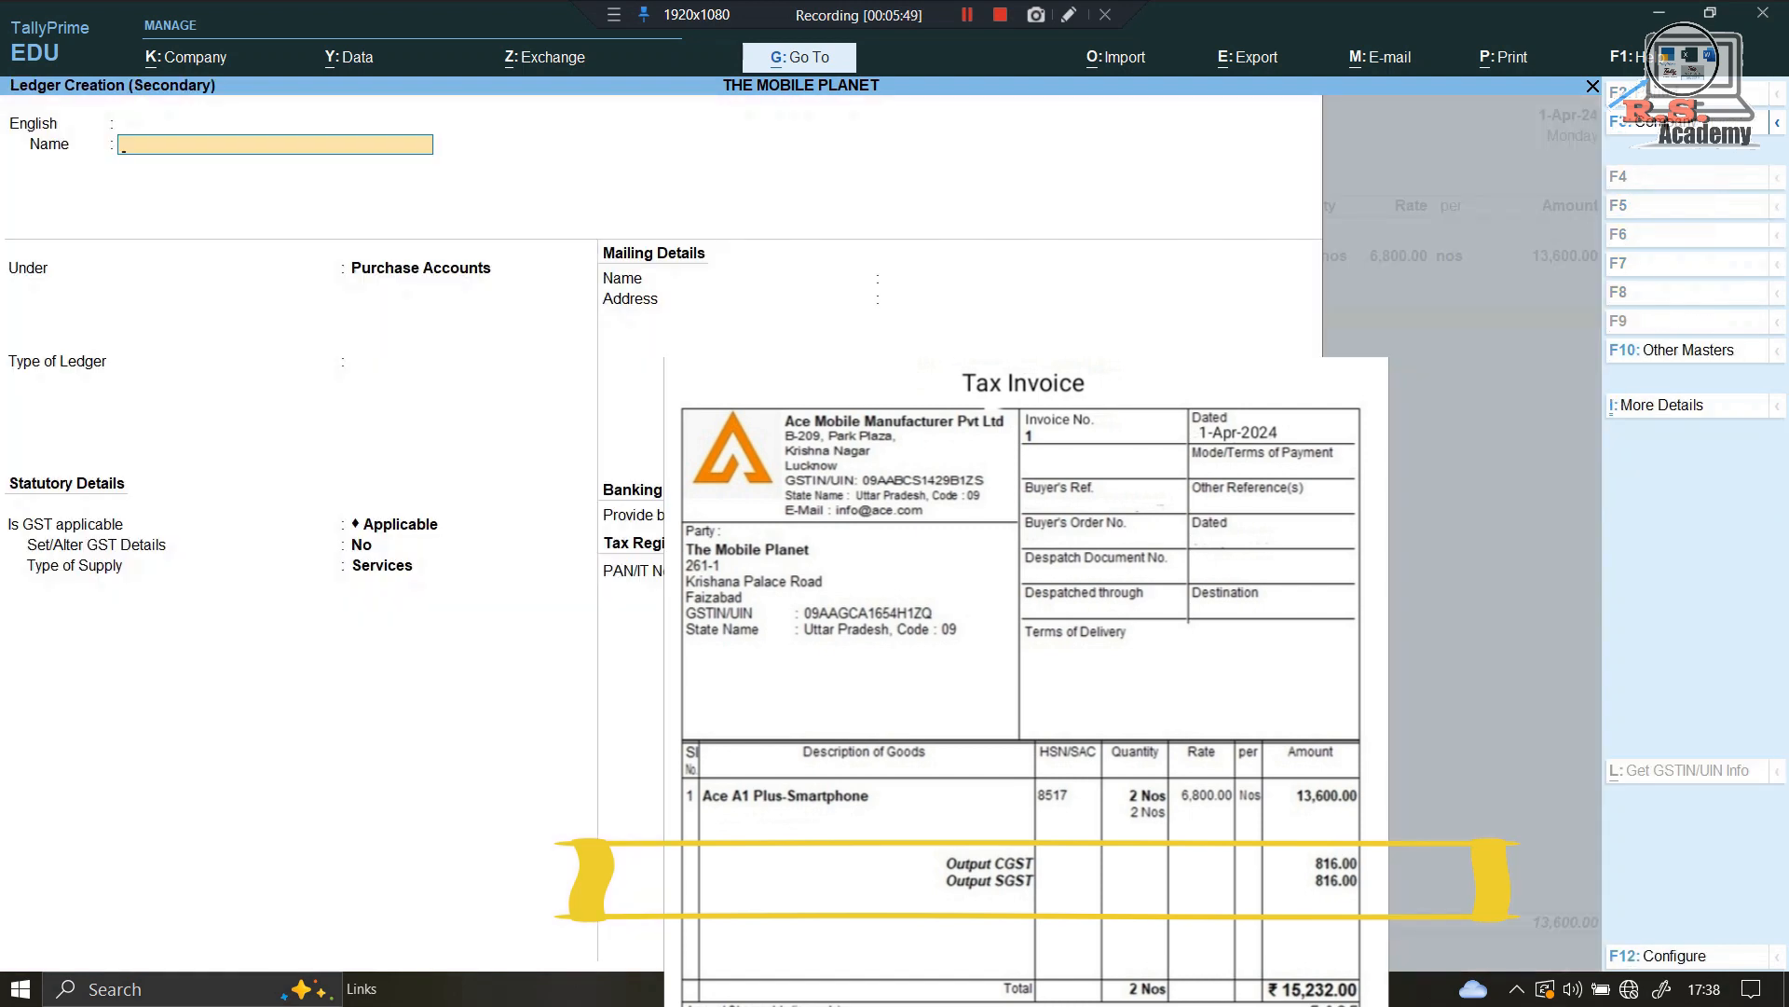
type("Cgst")
key("Return")
key("Return")
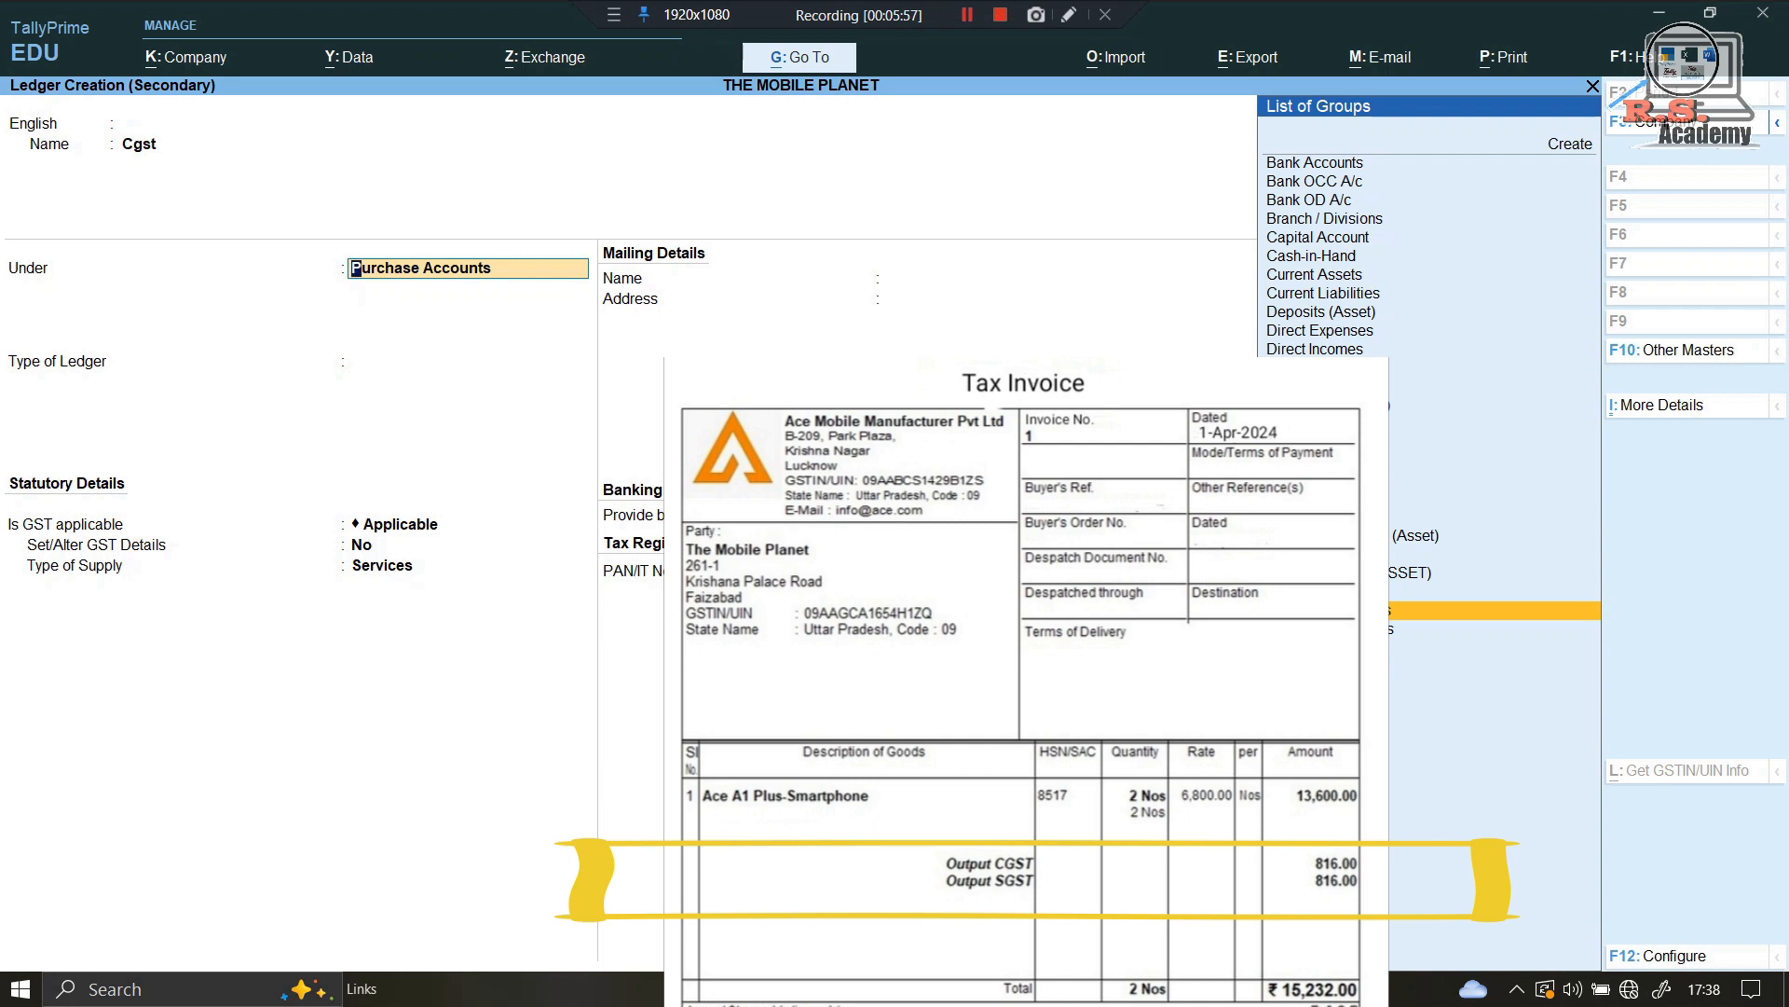
type("Duties & Taxes")
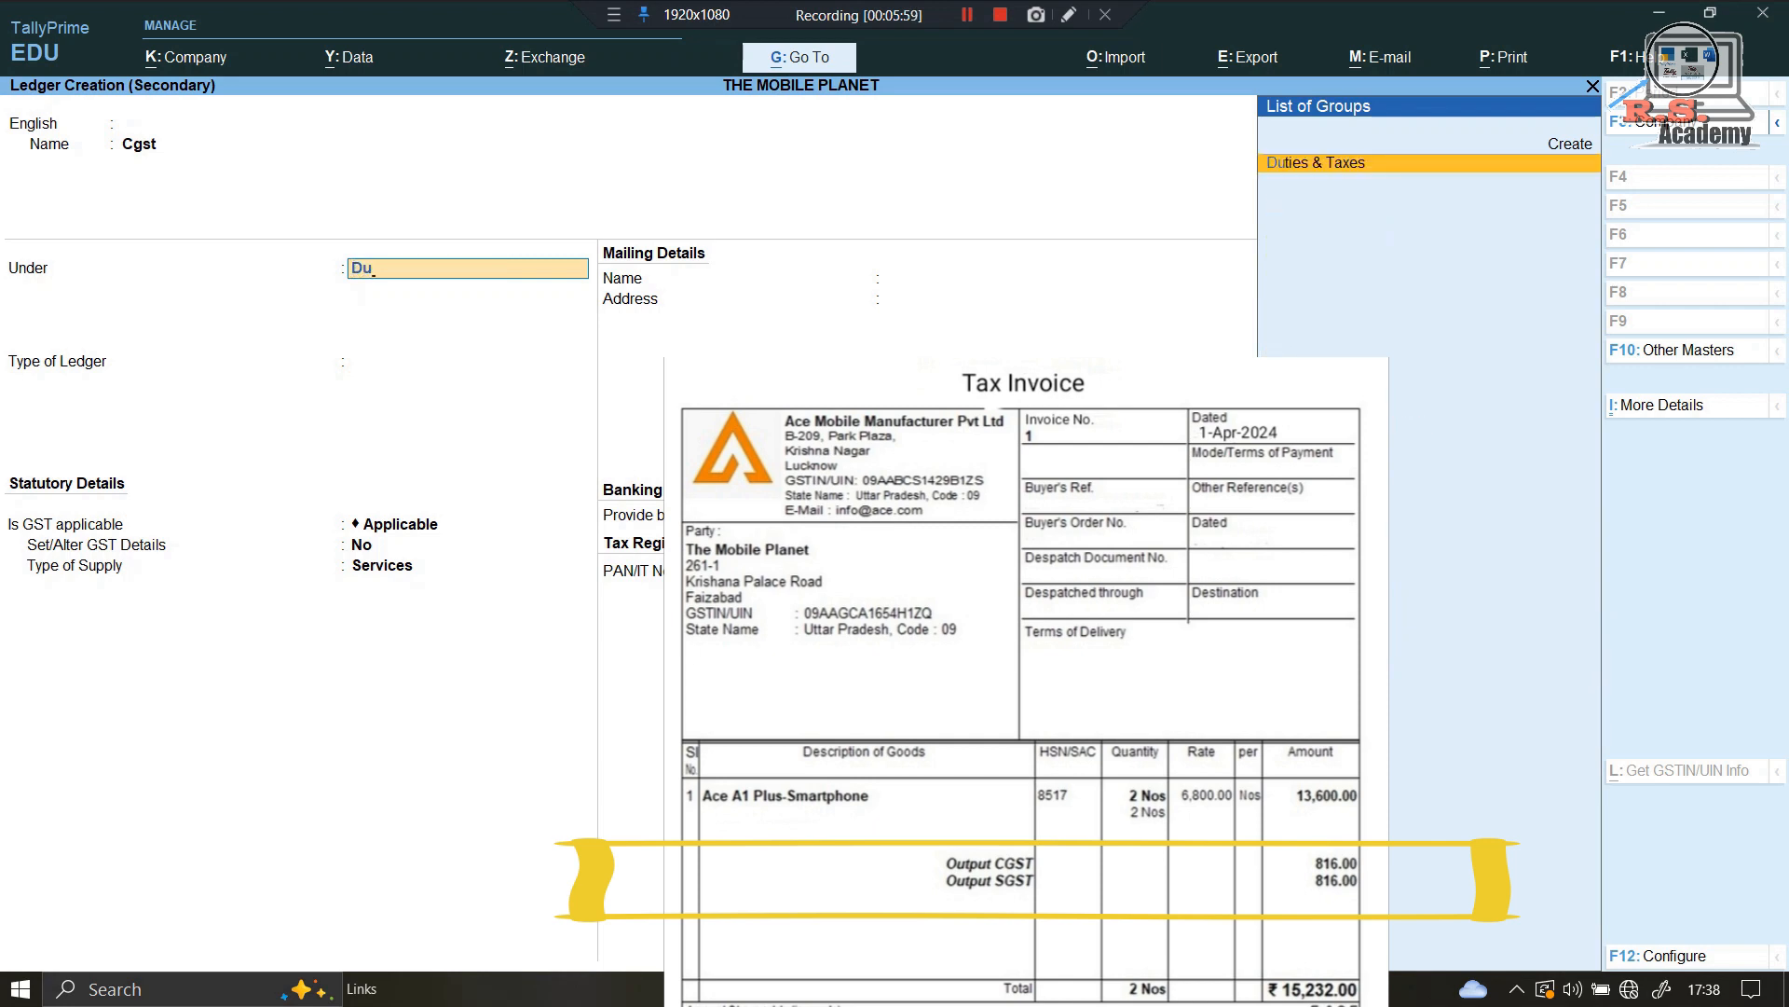
key("Return")
key("Up")
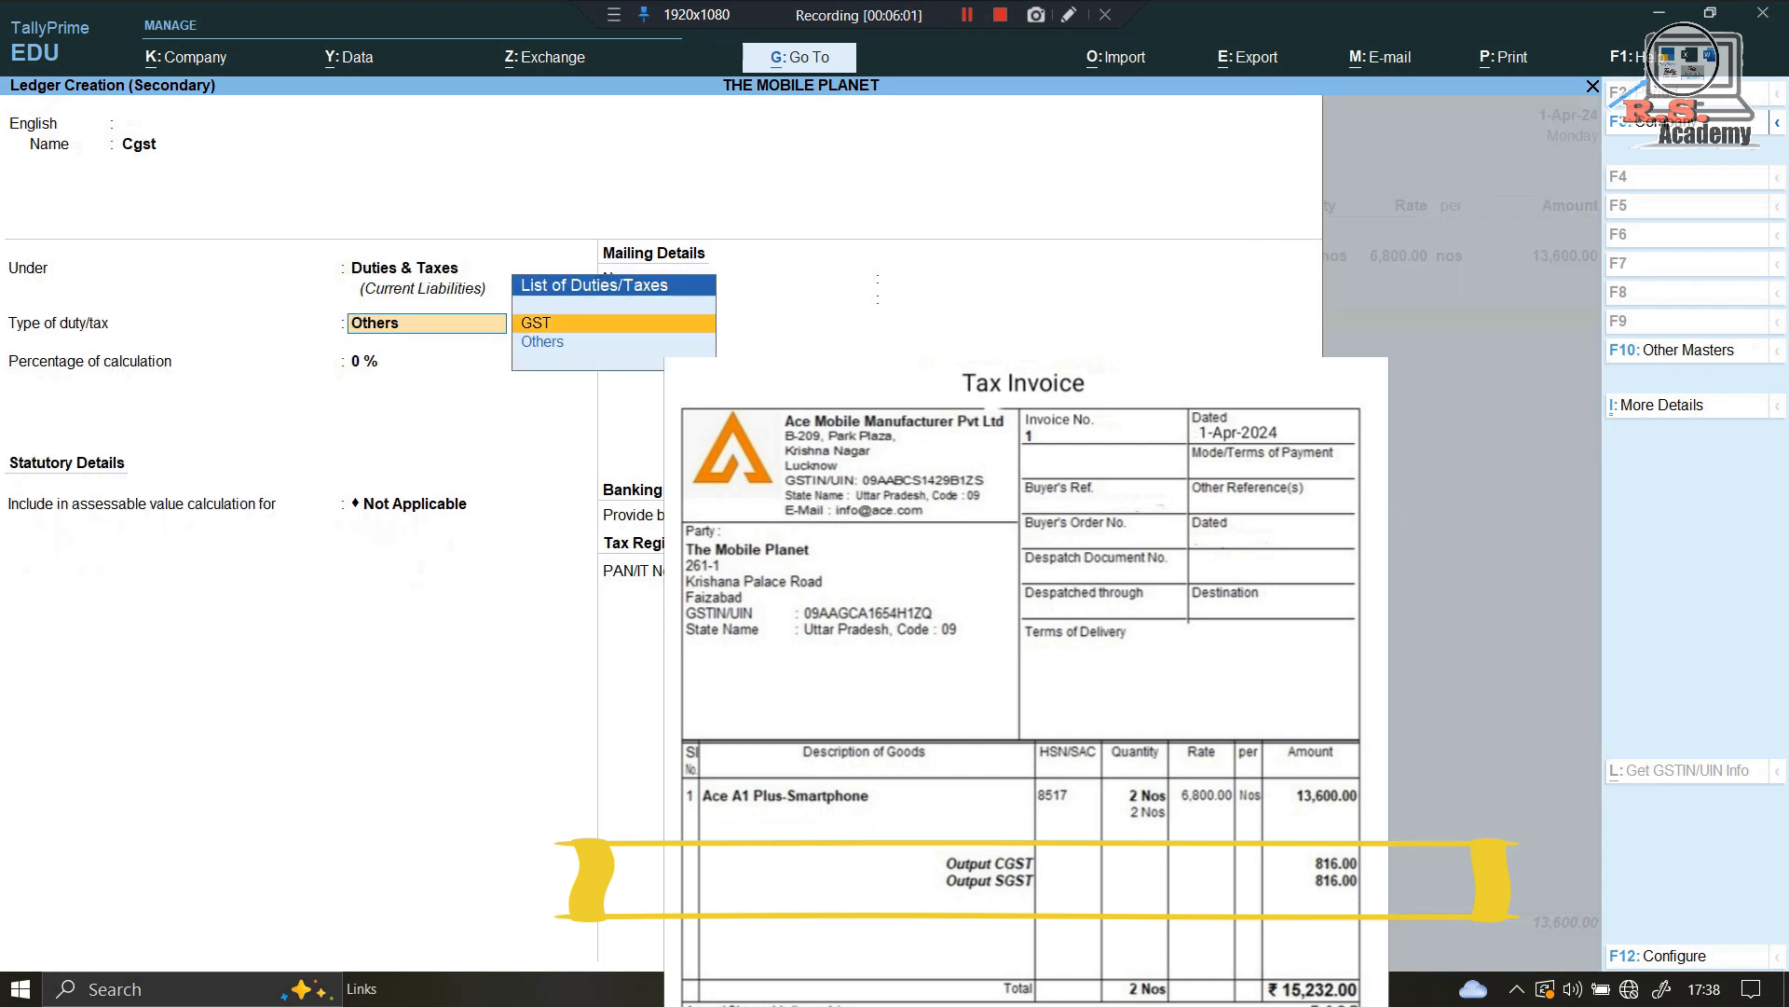
key("Return")
key("Return")
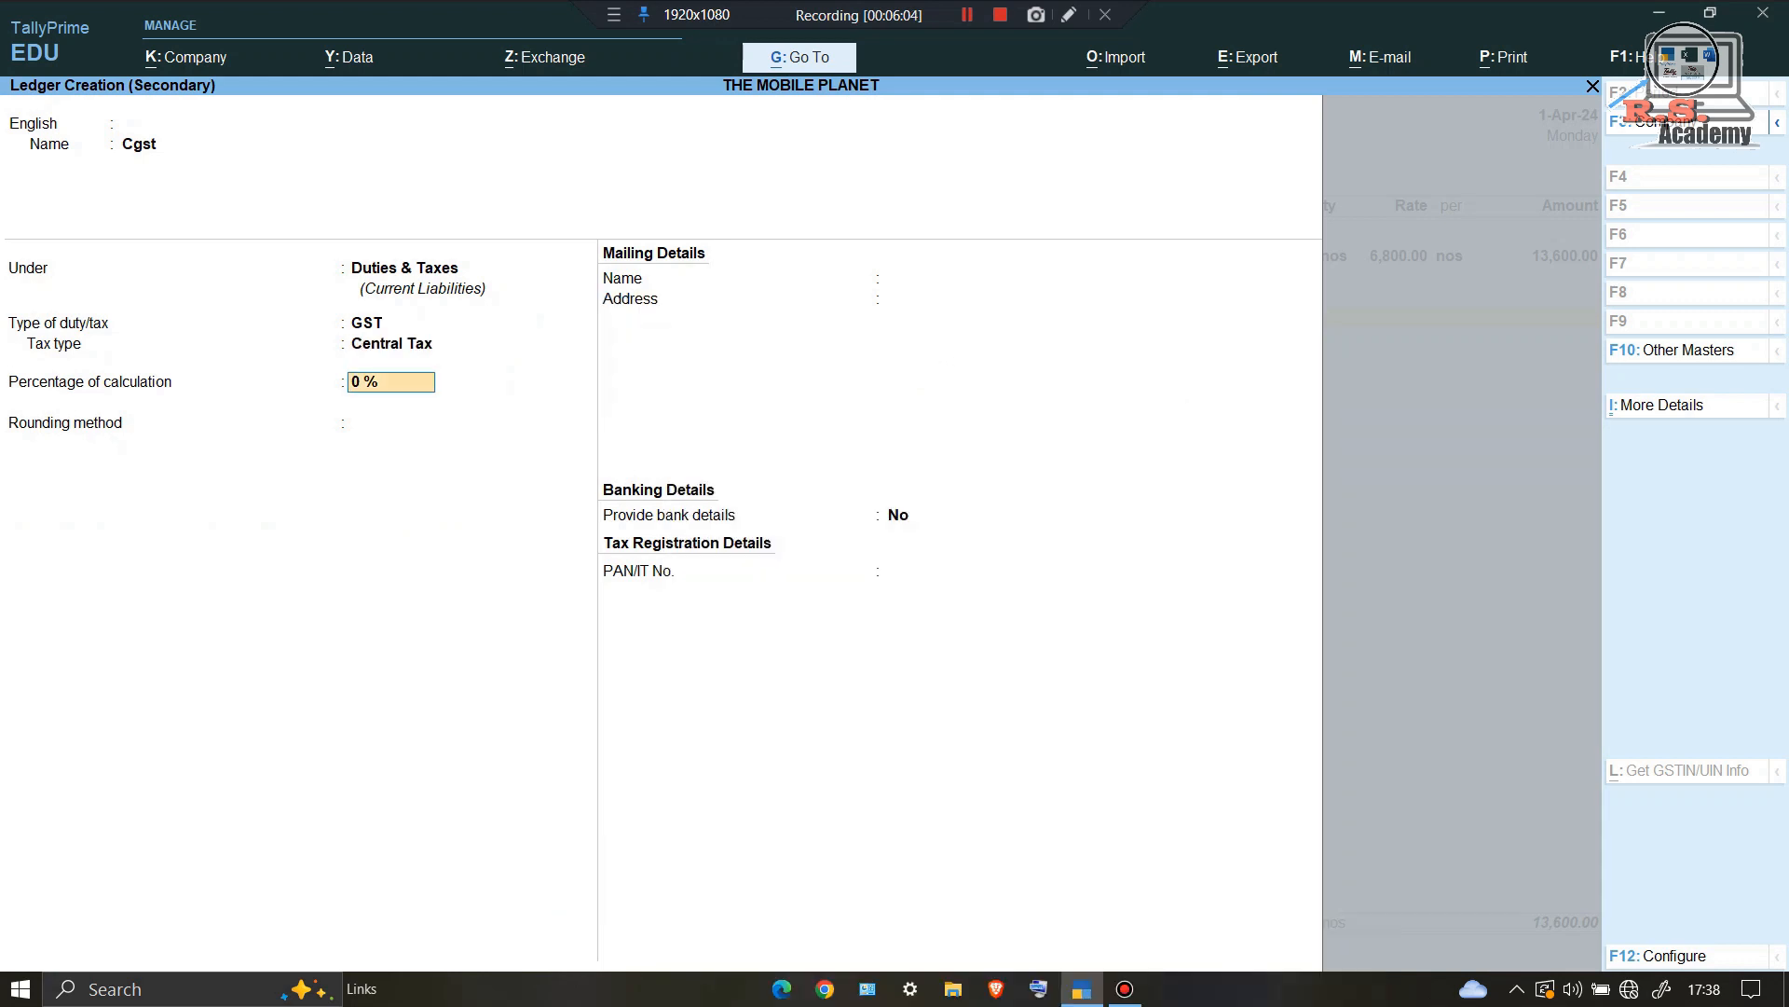
key("ctrl+a")
key("Return")
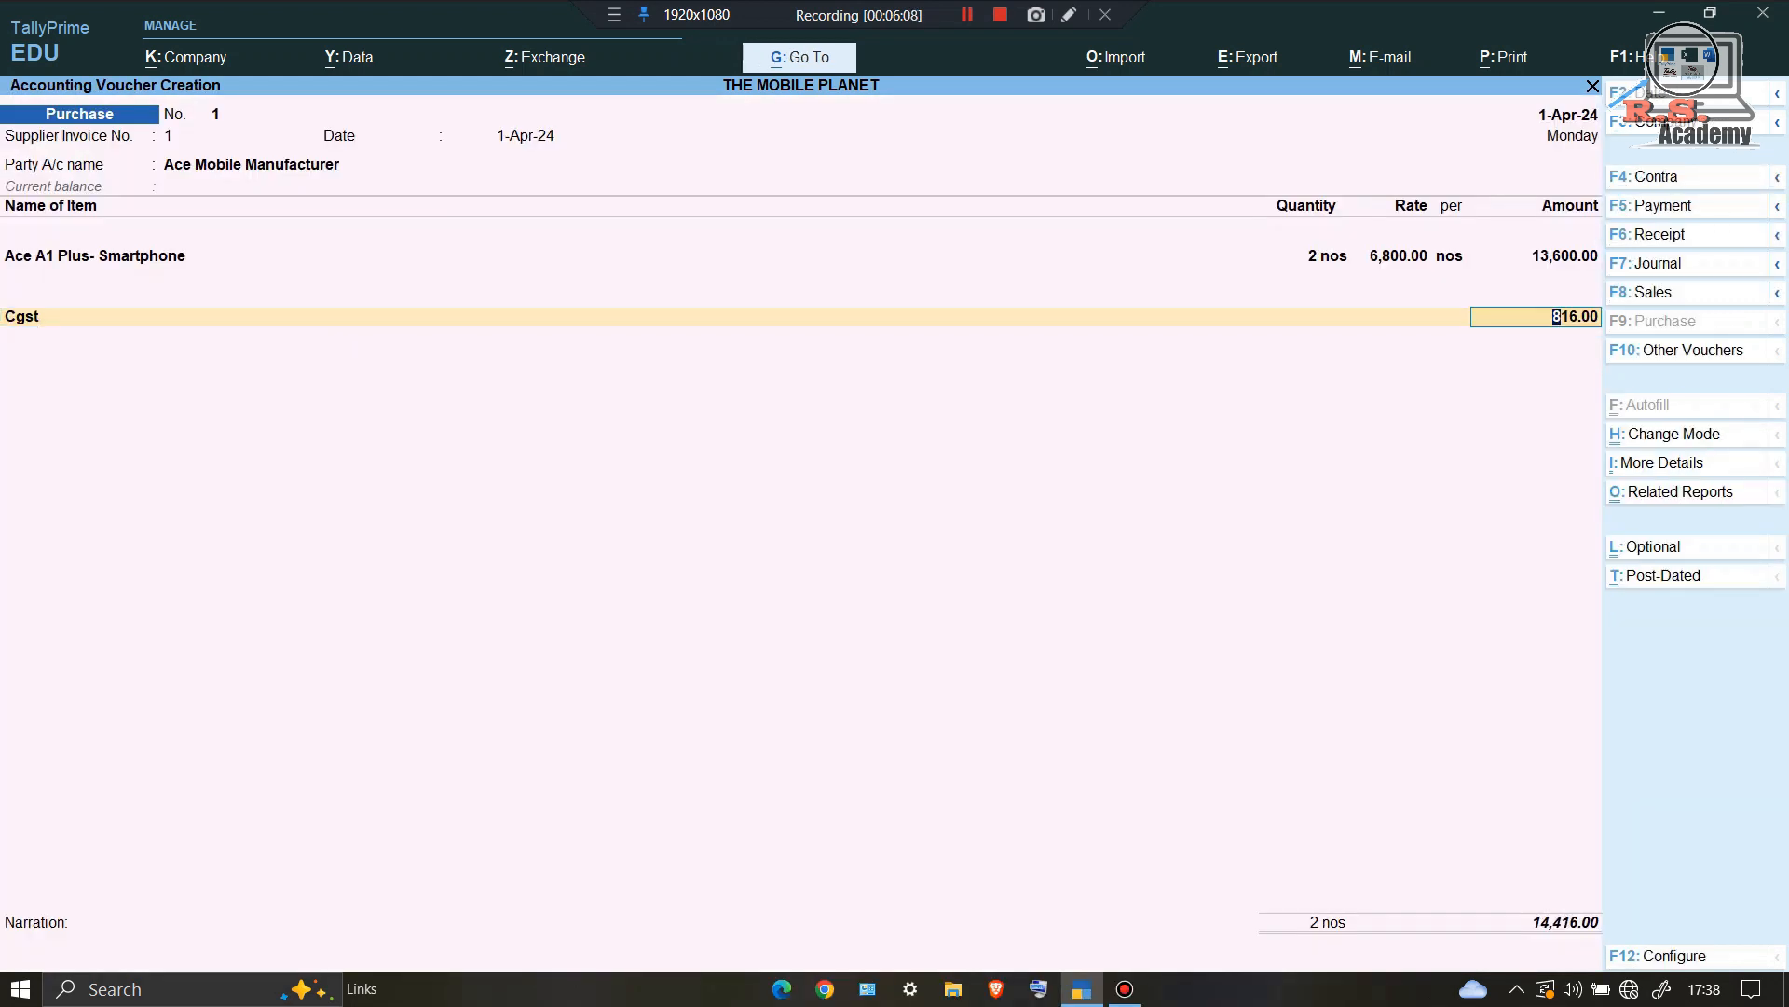
key("Return")
Step: Create an Sgst ledger under Duties & Taxes (GST, State Tax) and accept its 816.00 amount
key("alt+c")
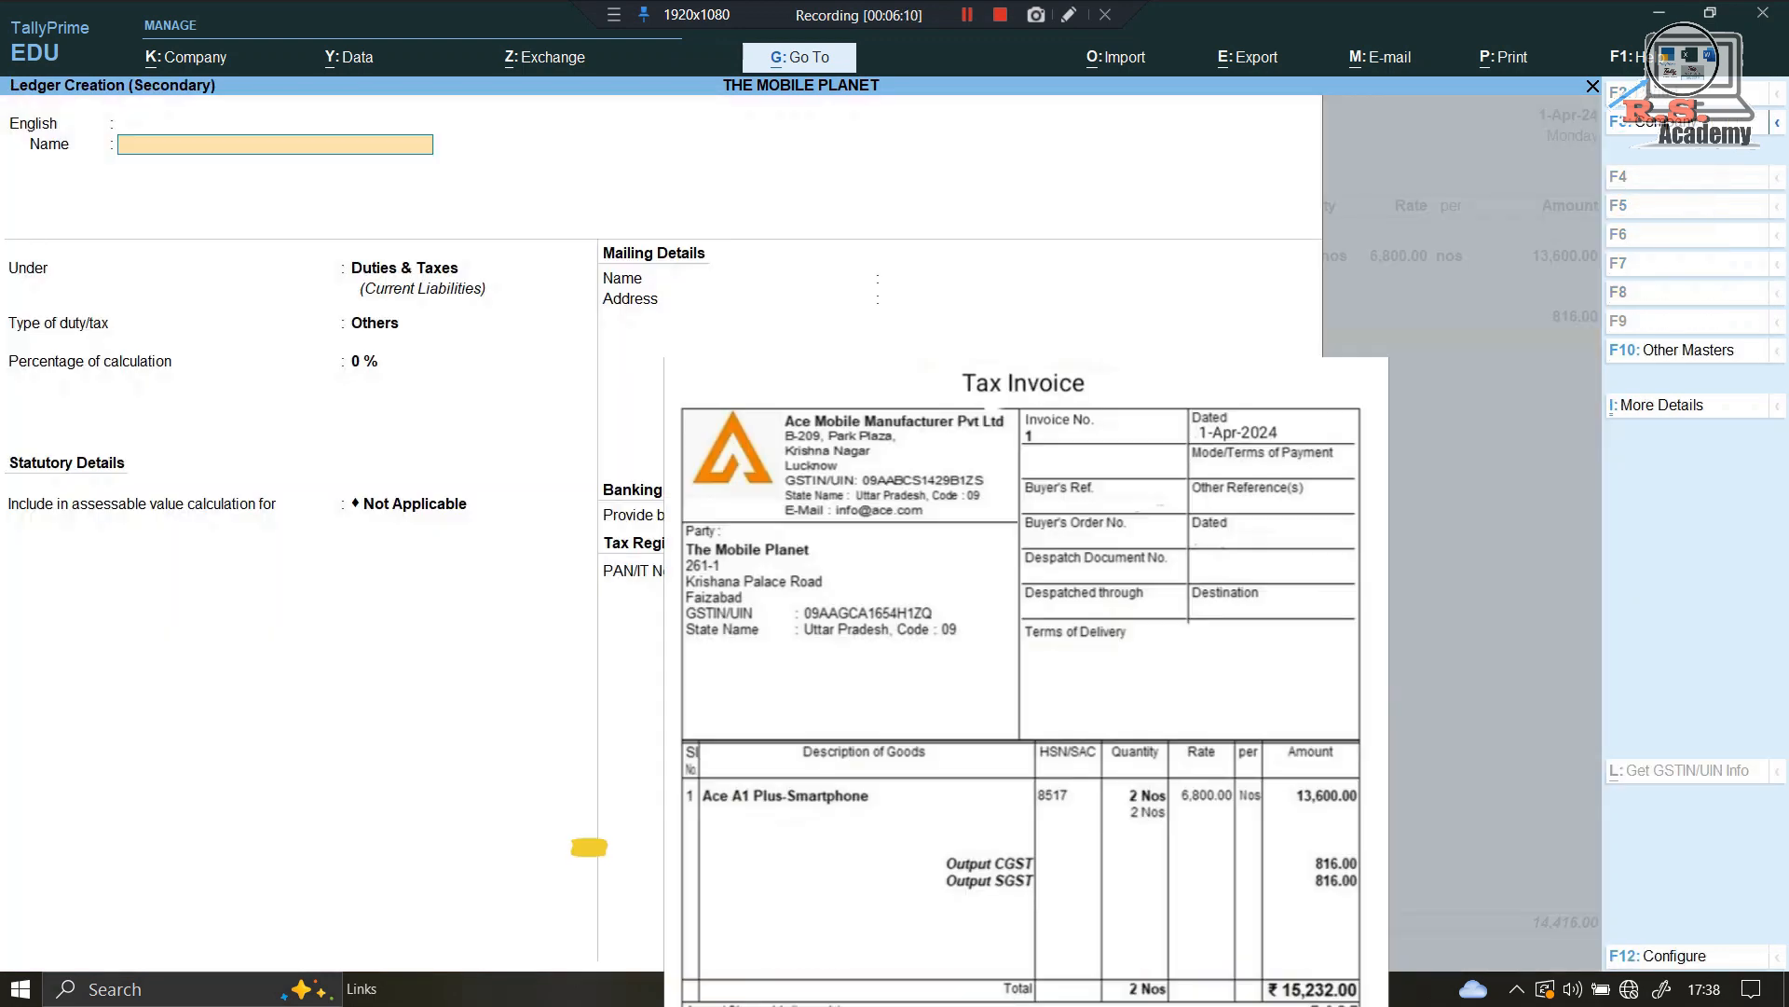
type("Sgst")
key("Return")
key("Return")
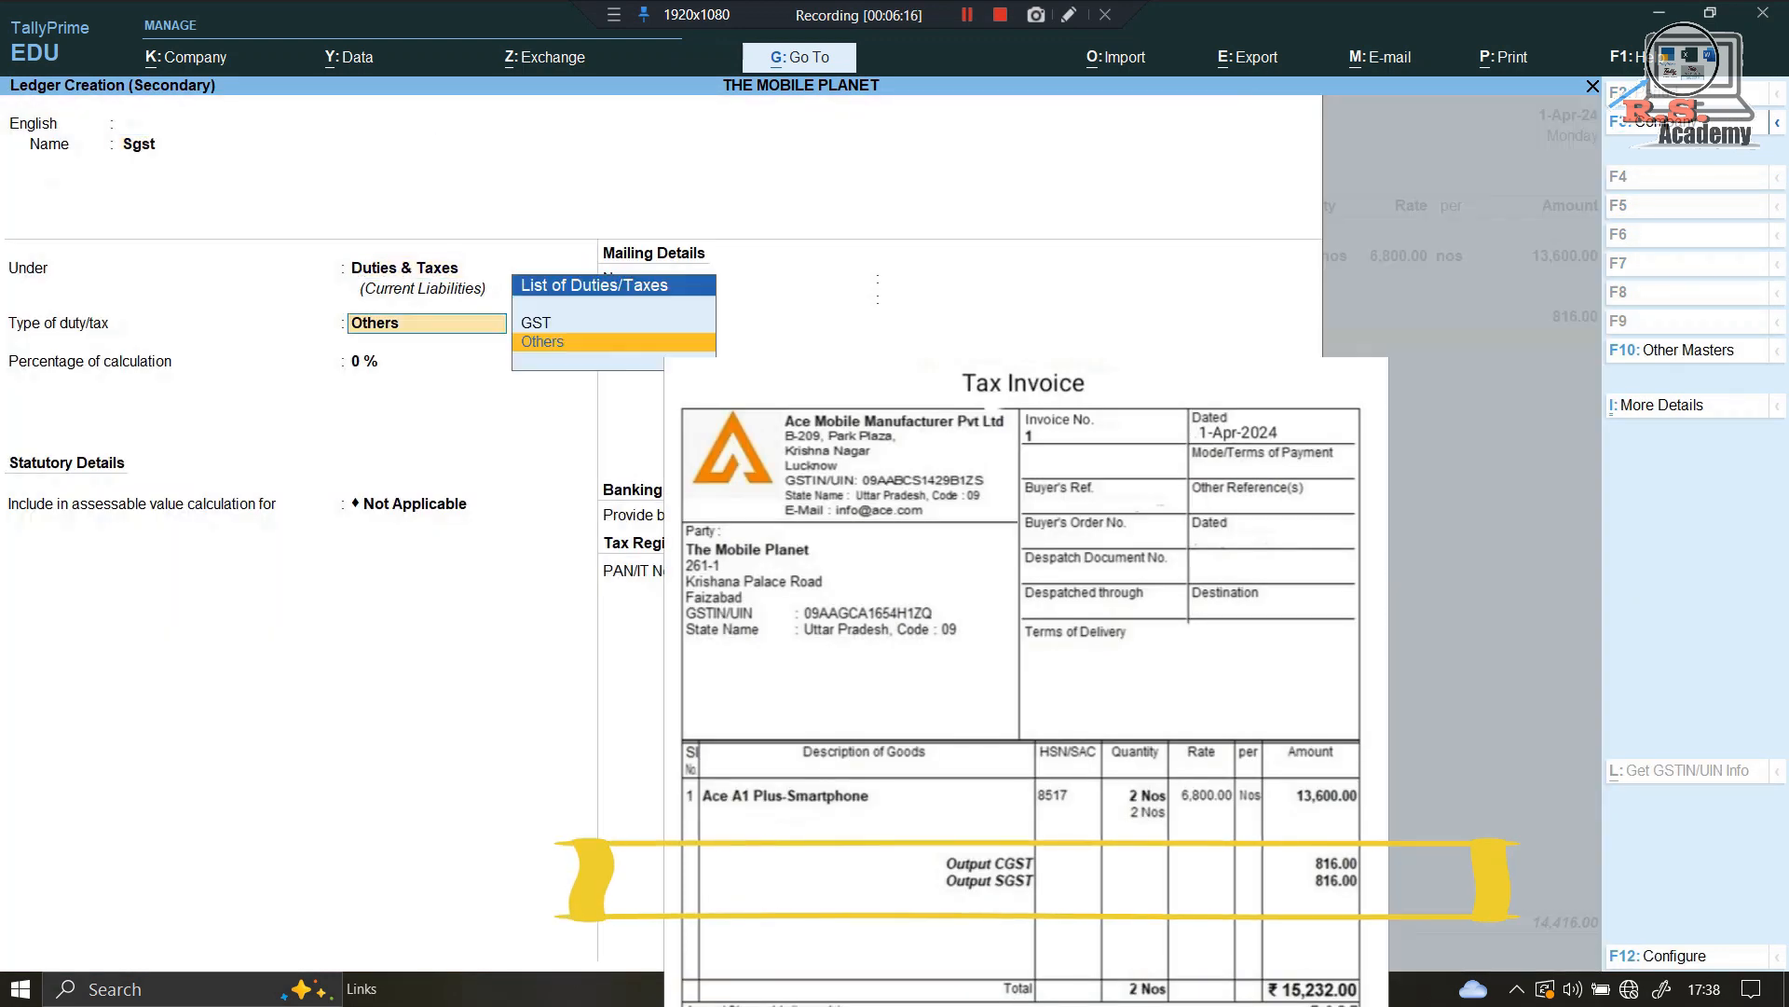
key("Return")
key("BackSpace")
key("Up")
key("Return")
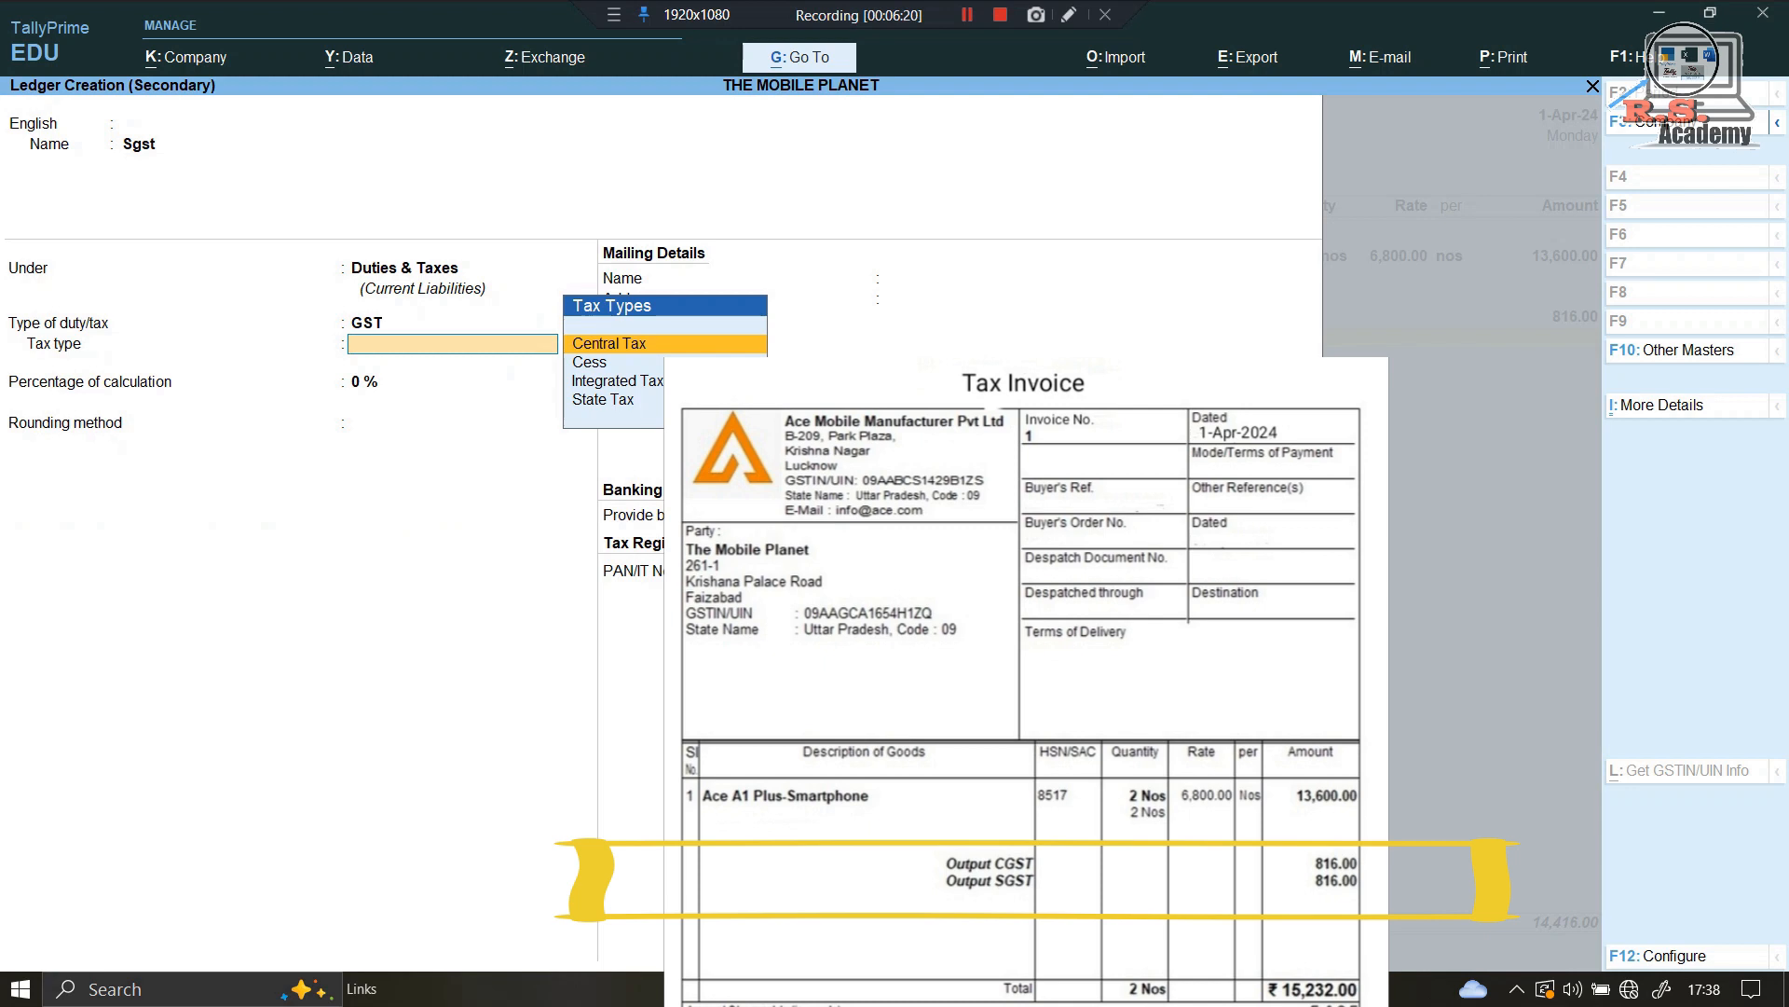
type("st")
key("Return")
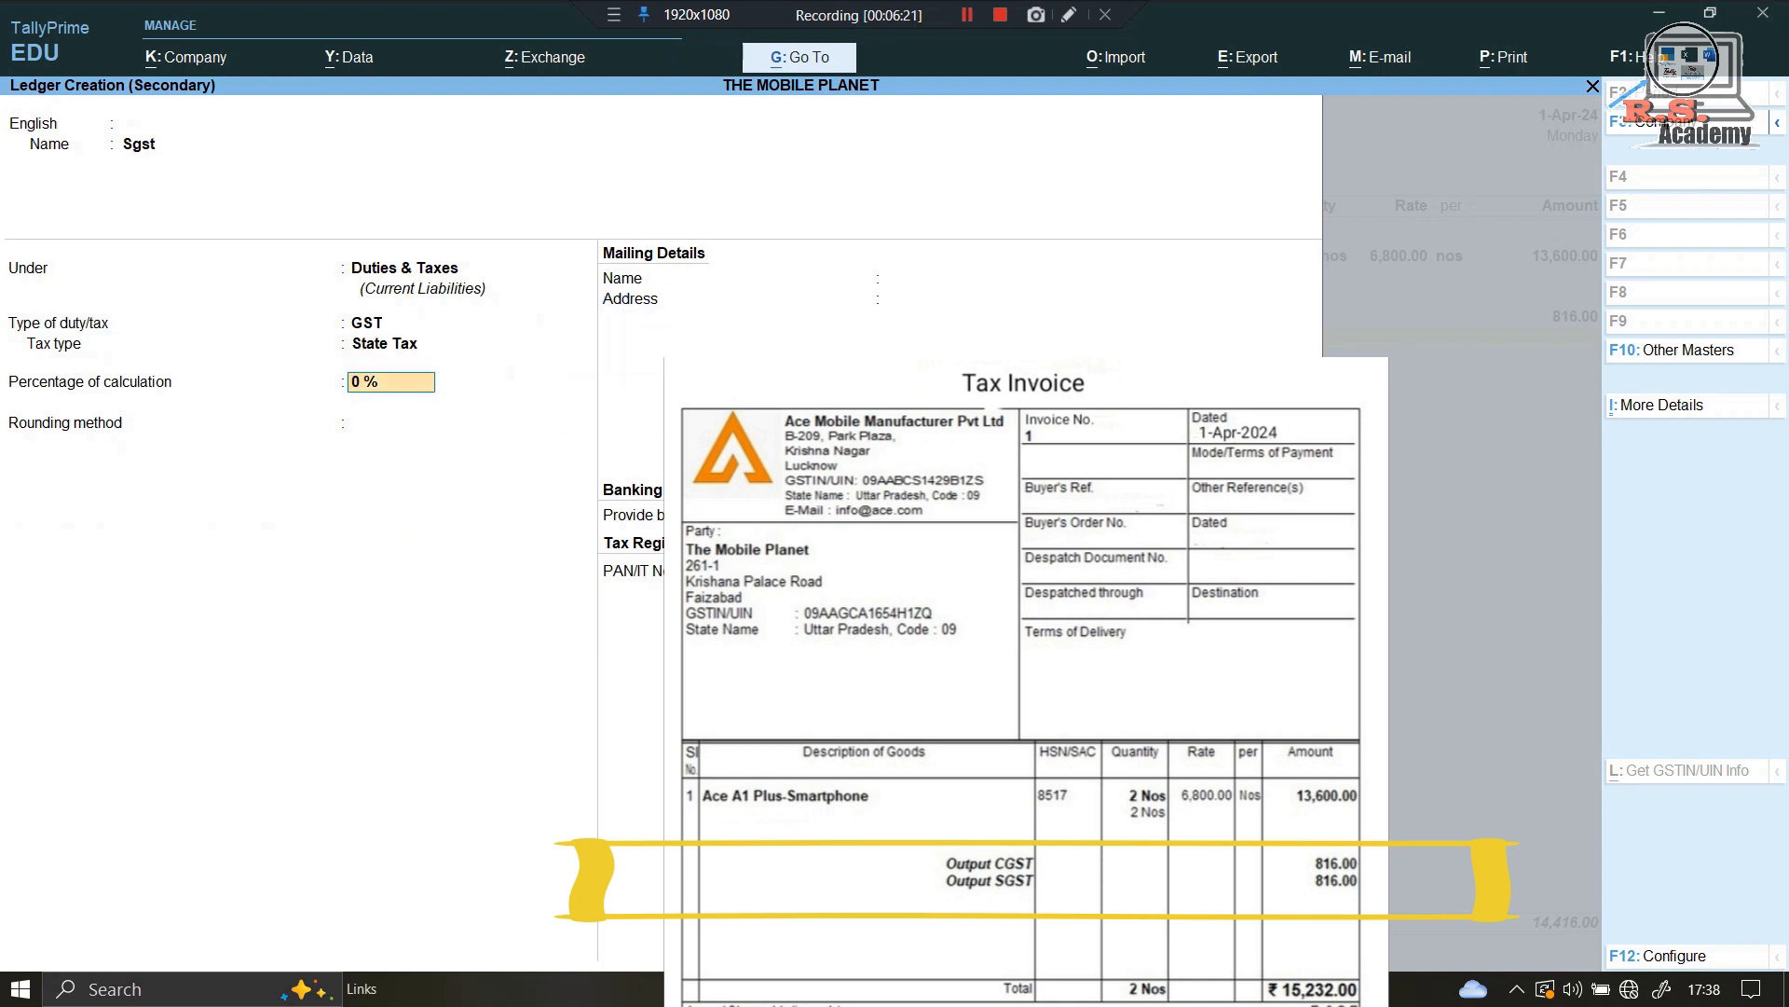
key("ctrl+a")
key("Return")
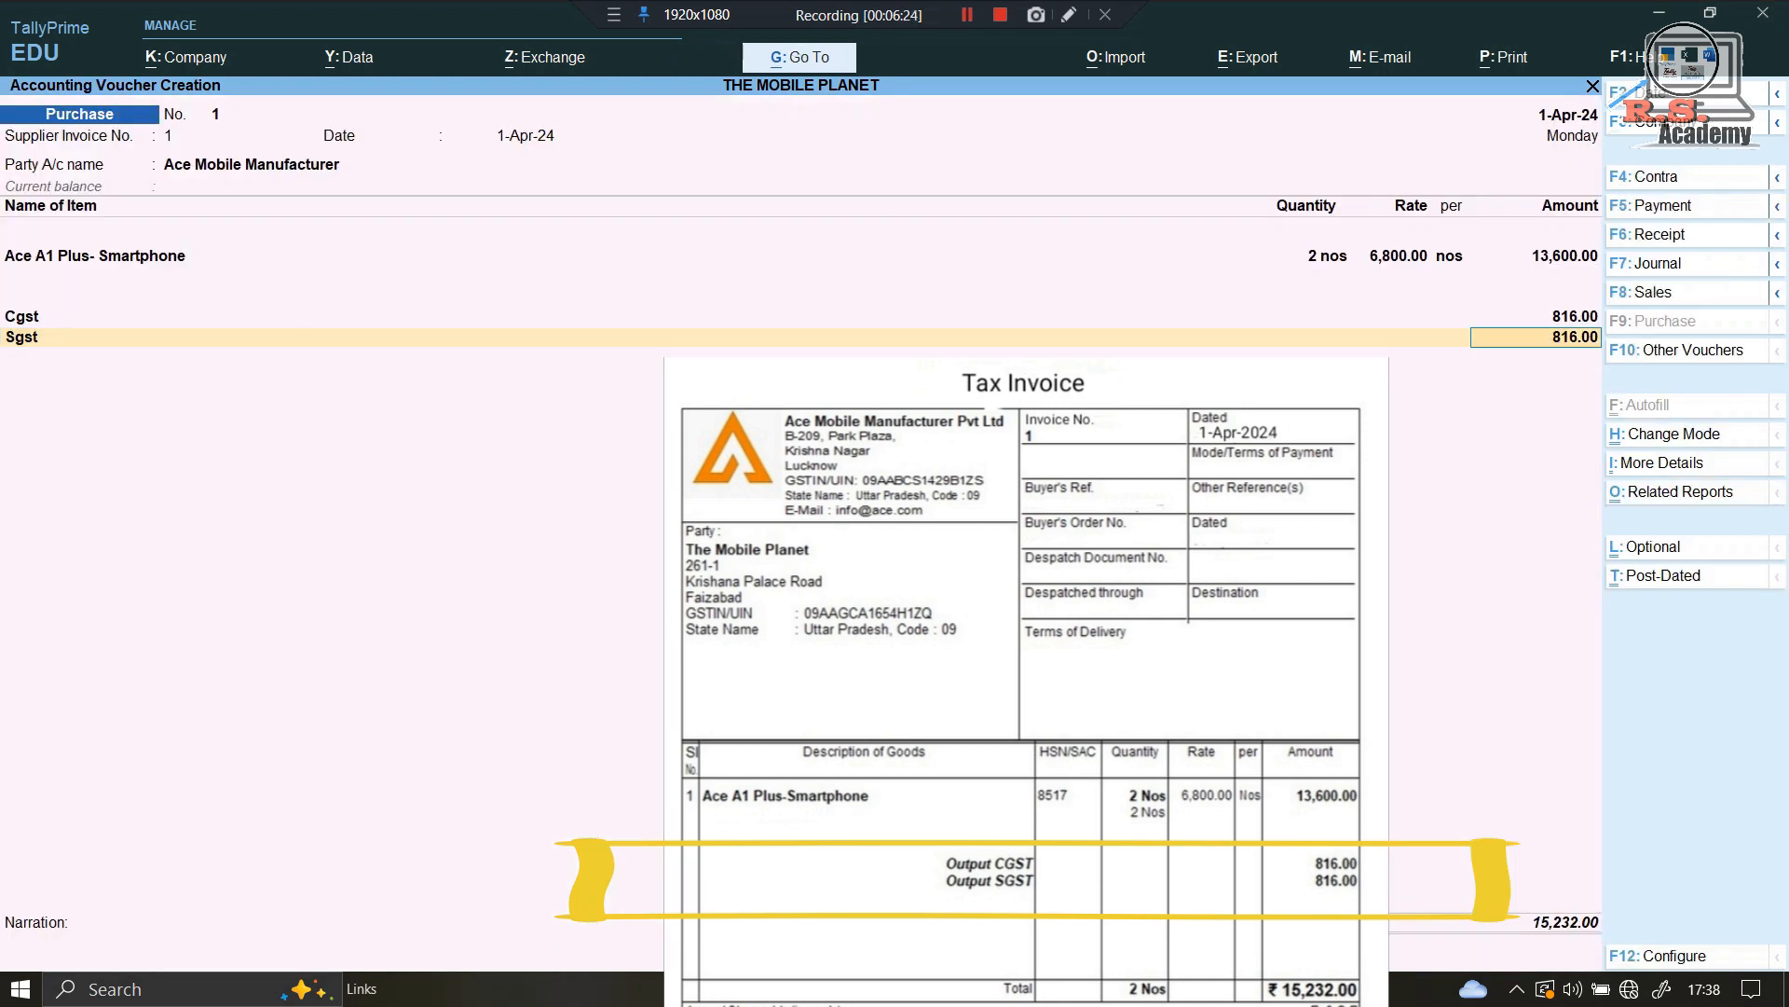
Step: Save the 15,232.00 purchase as new bill reference 1, then begin a Payment voucher
key("Return")
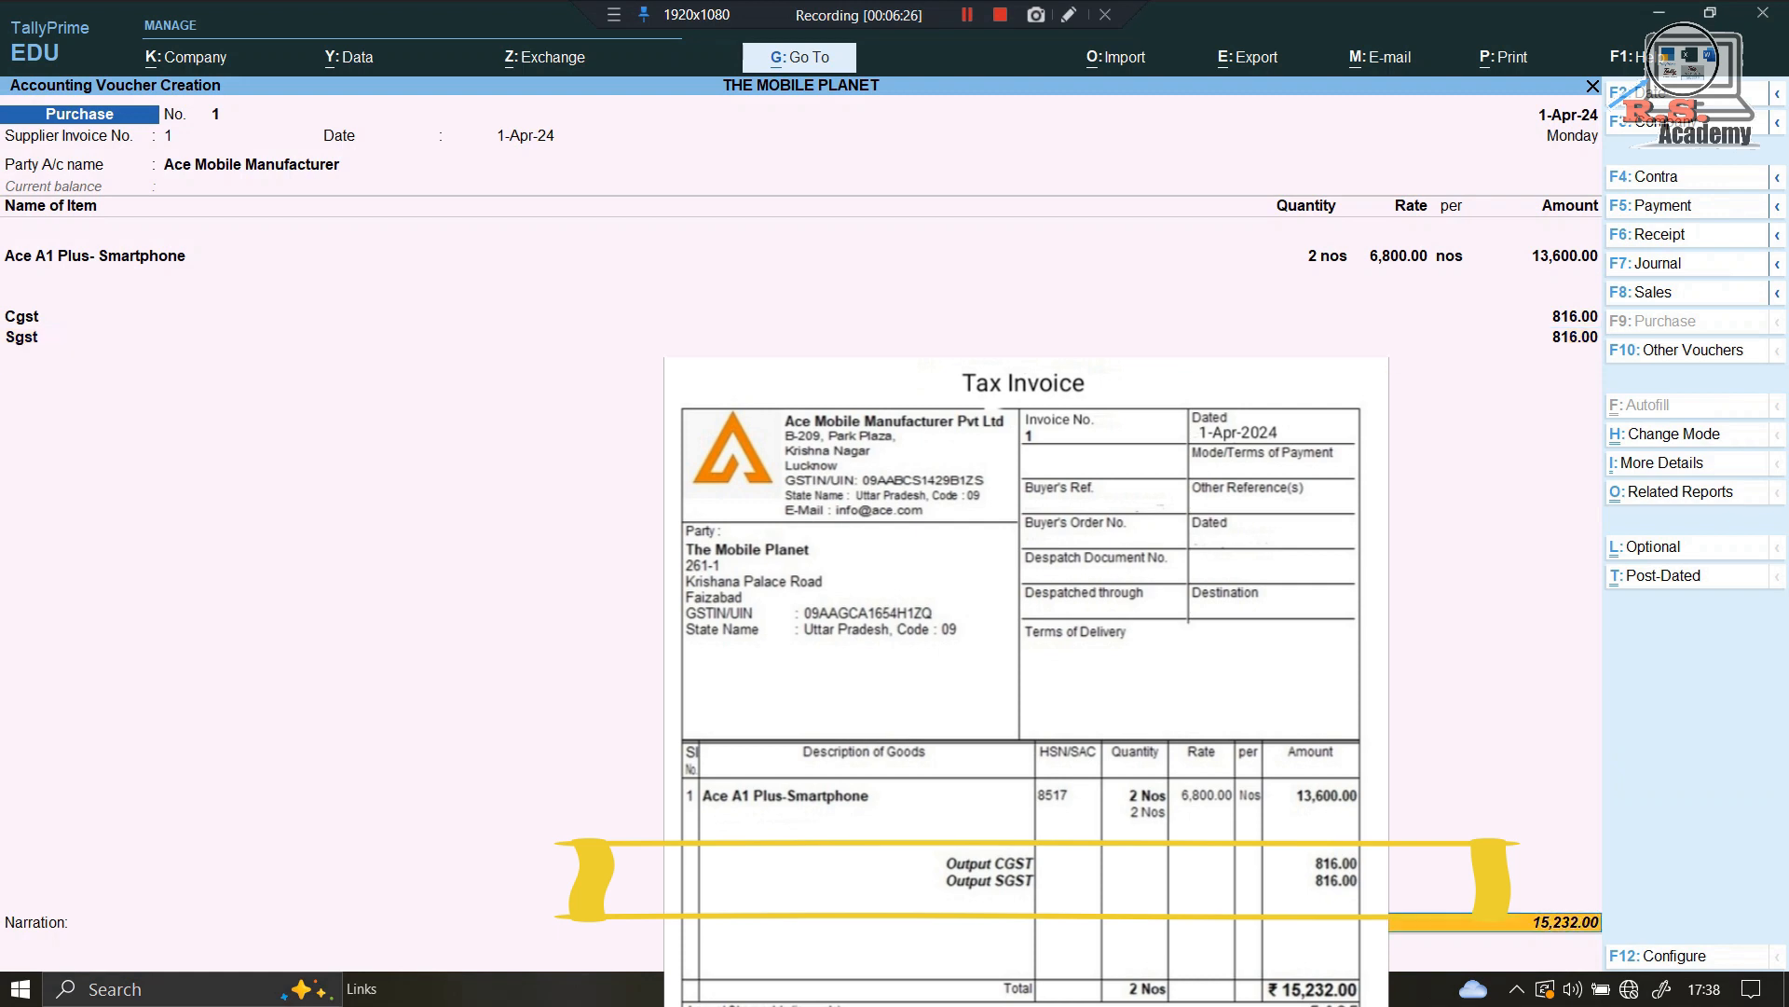
key("Return")
key("Return")
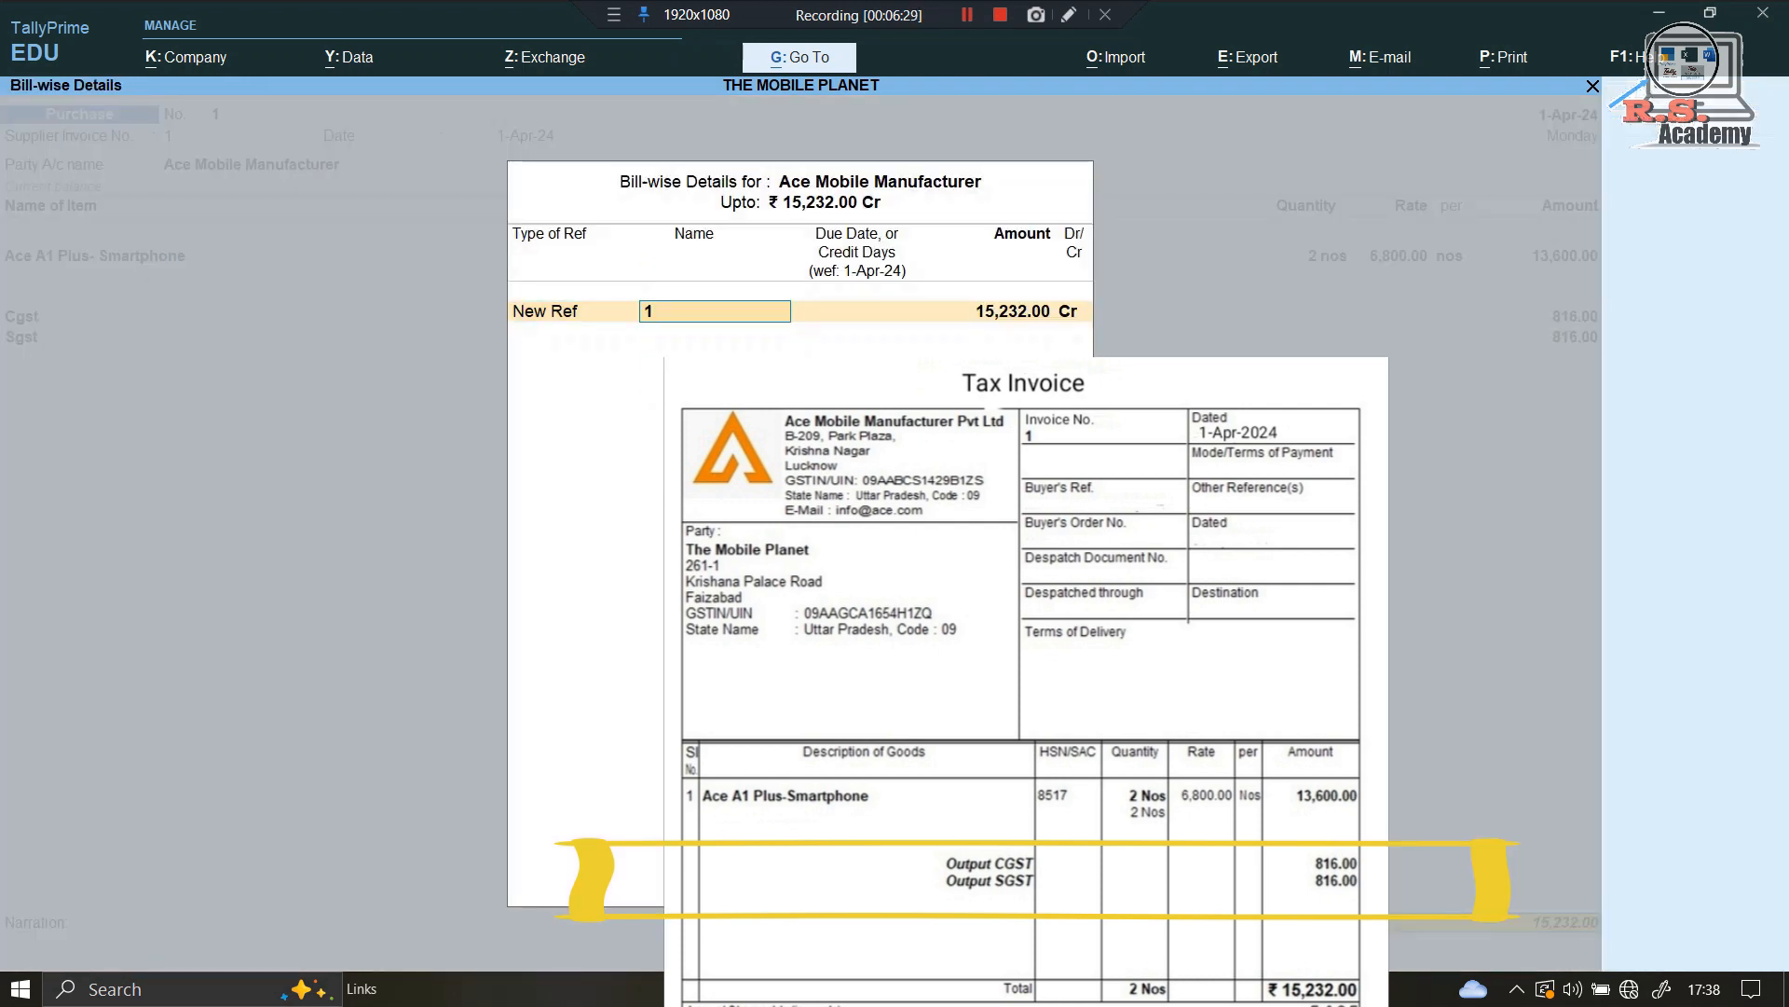
key("Return")
key("Return")
key("Return")
key("Return")
key("Return")
key("Return")
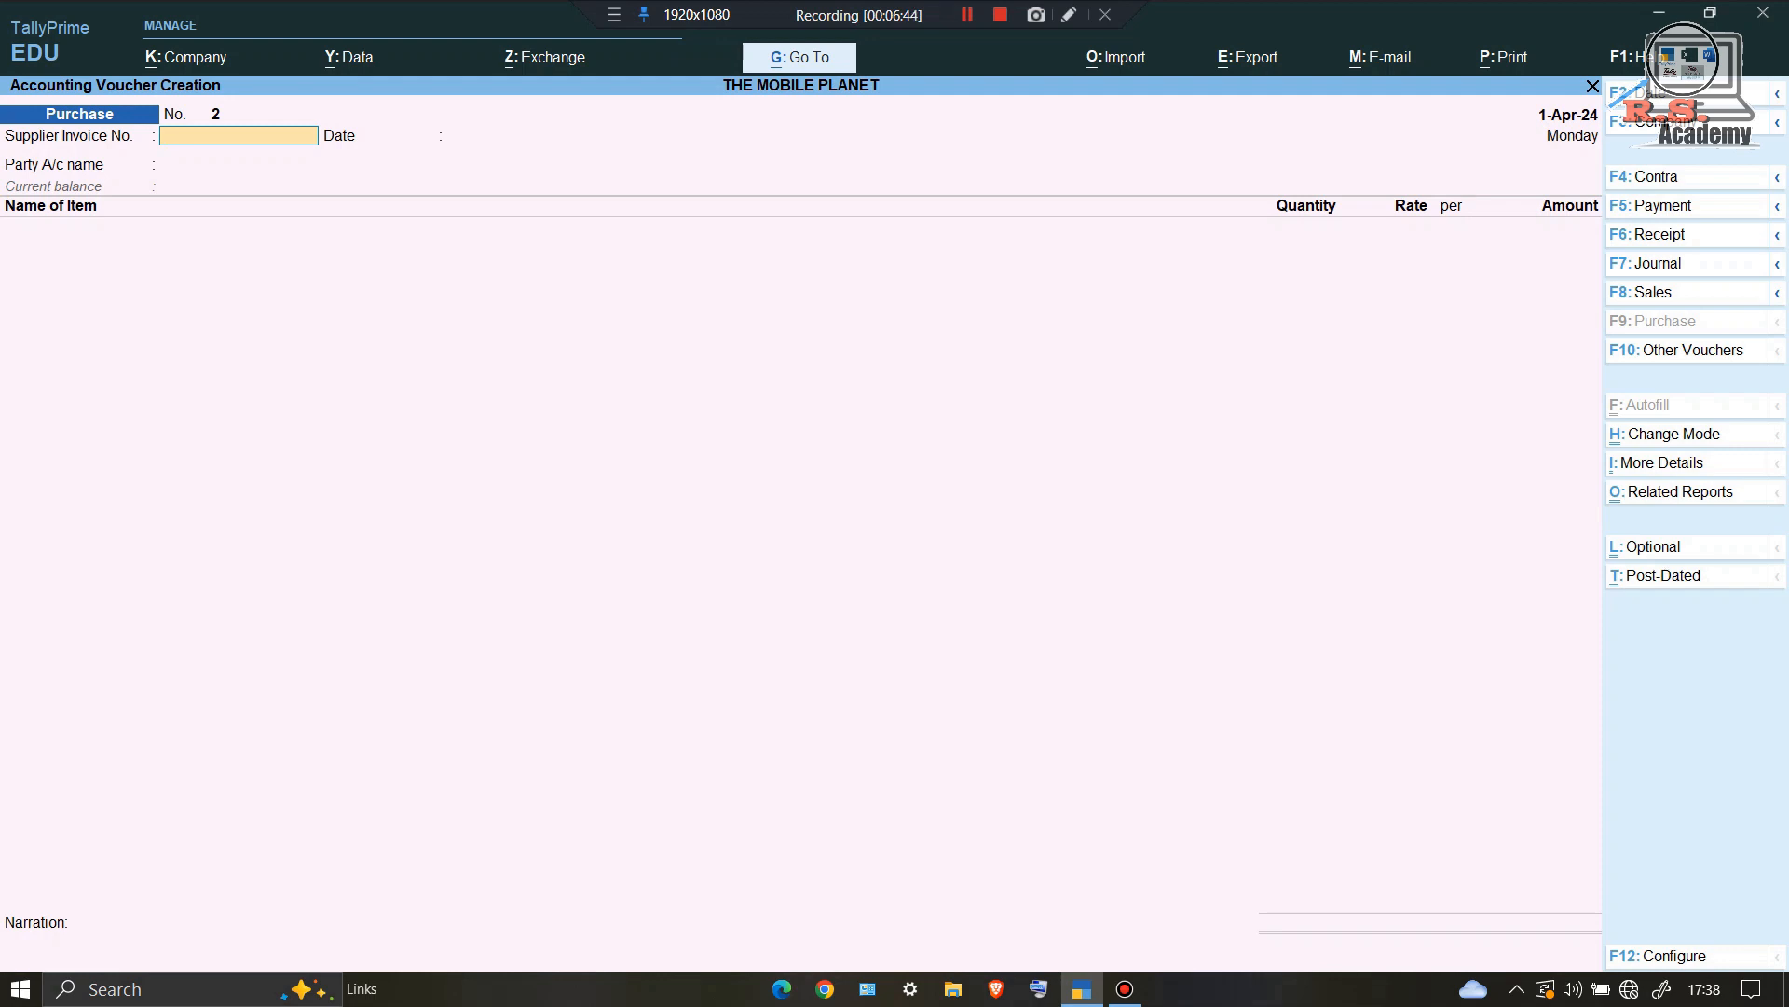
key("F5")
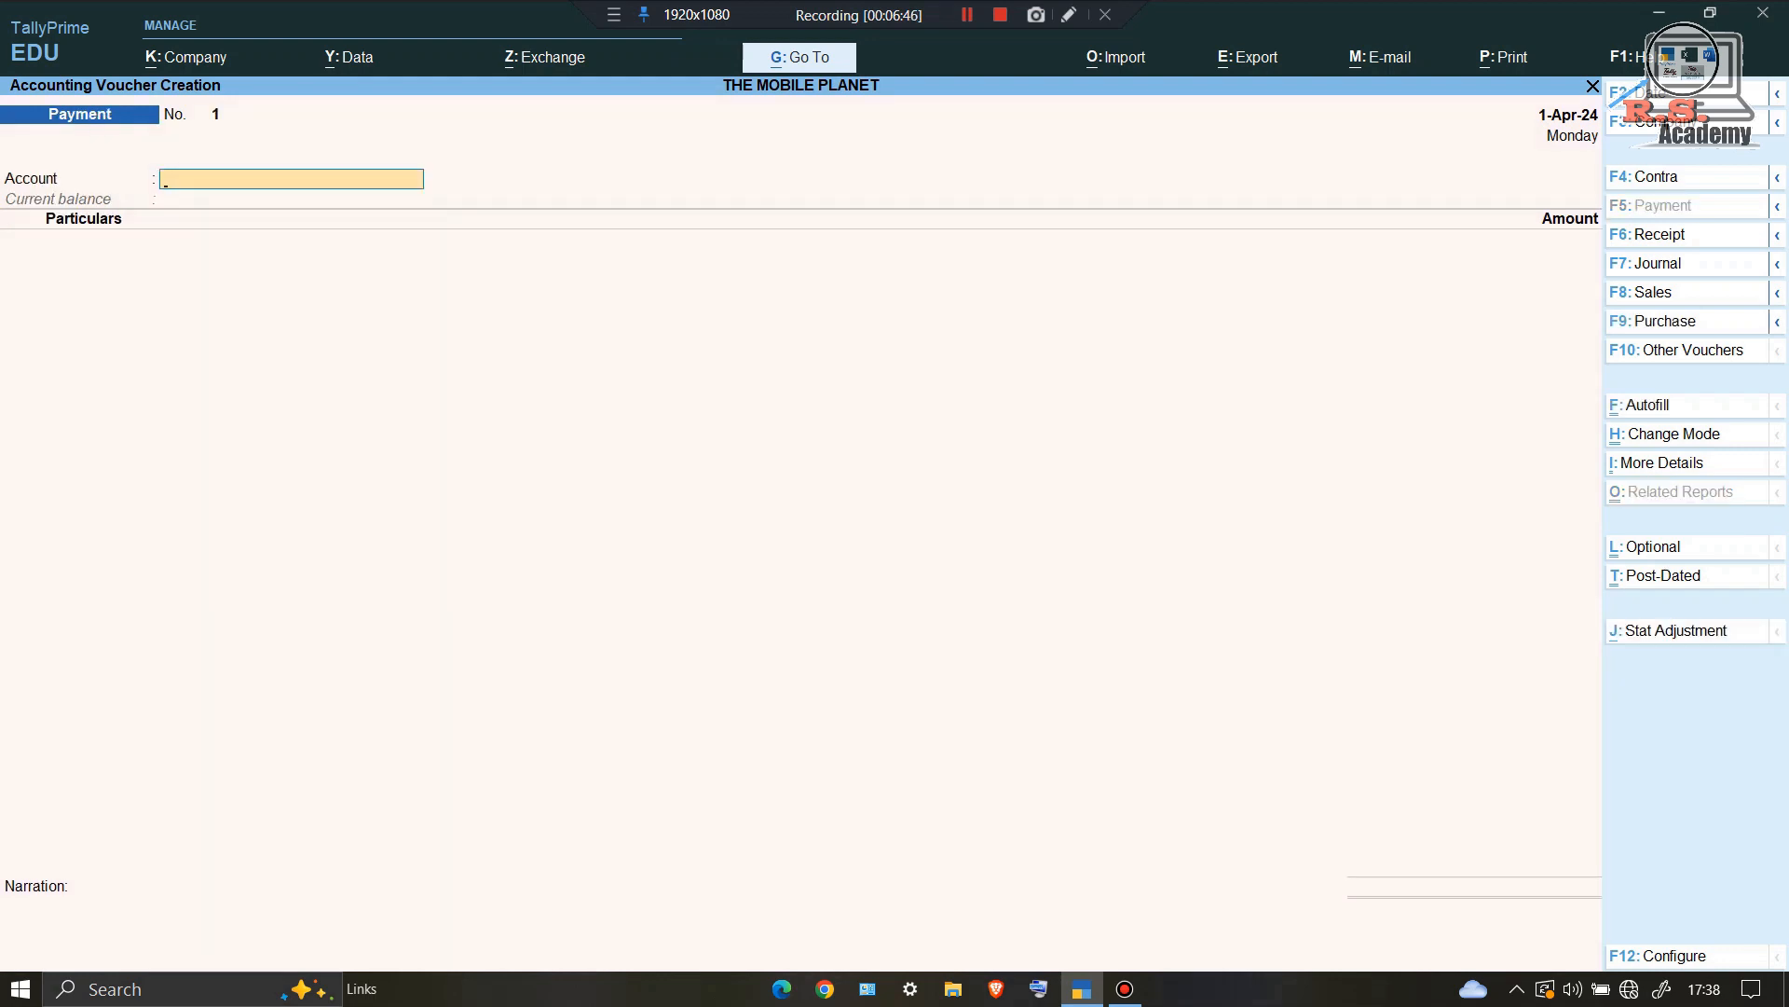
Step: Pay Ace Mobile Manufacturer 15,232 from Cash, settling it against pending bill 1
type("C")
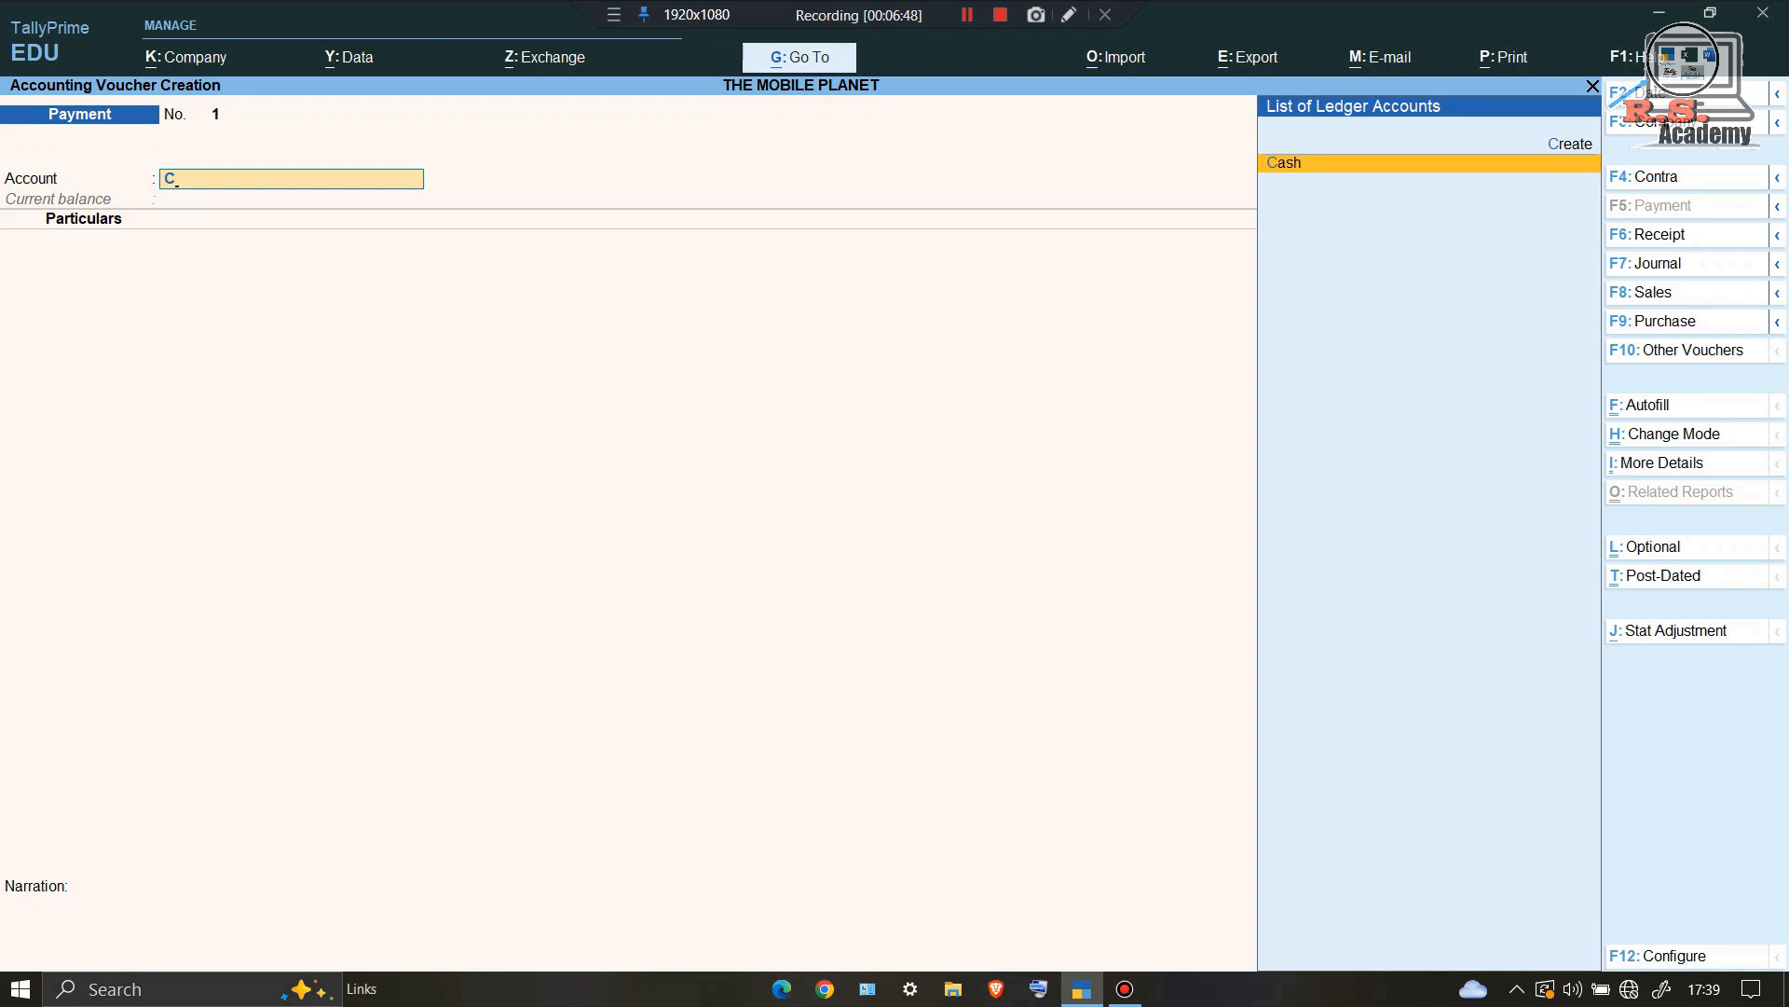
key("Return")
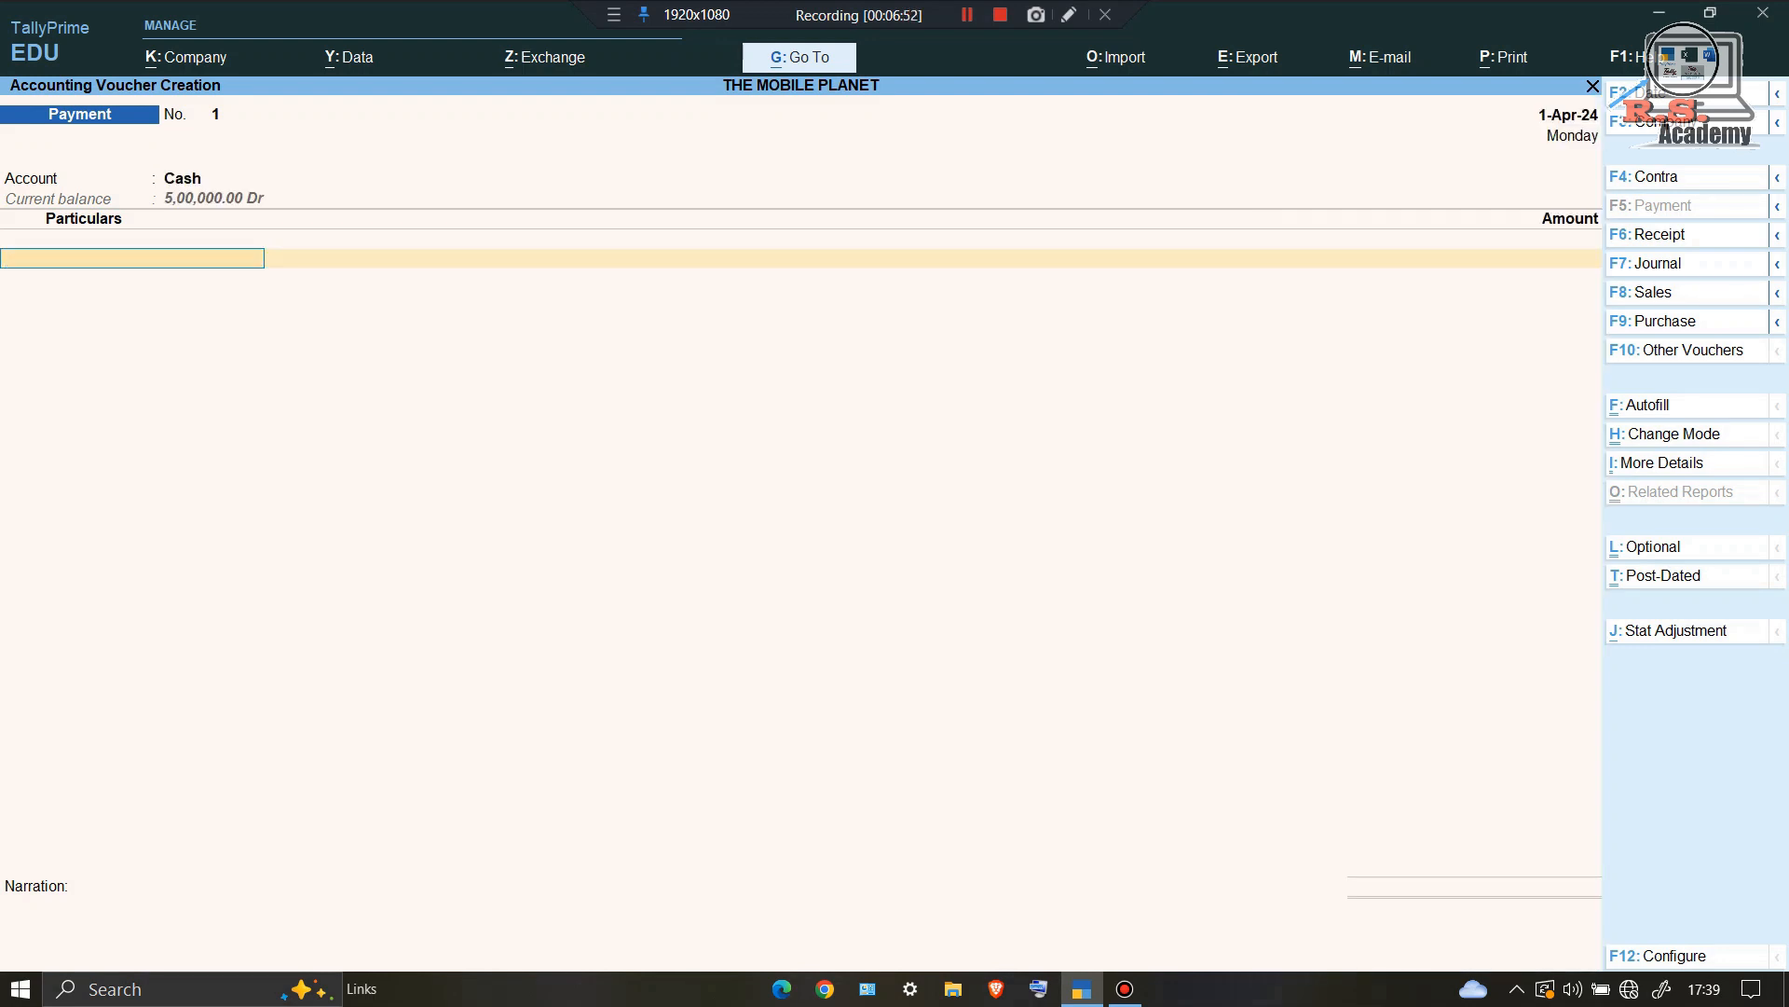
type("A")
key("Return")
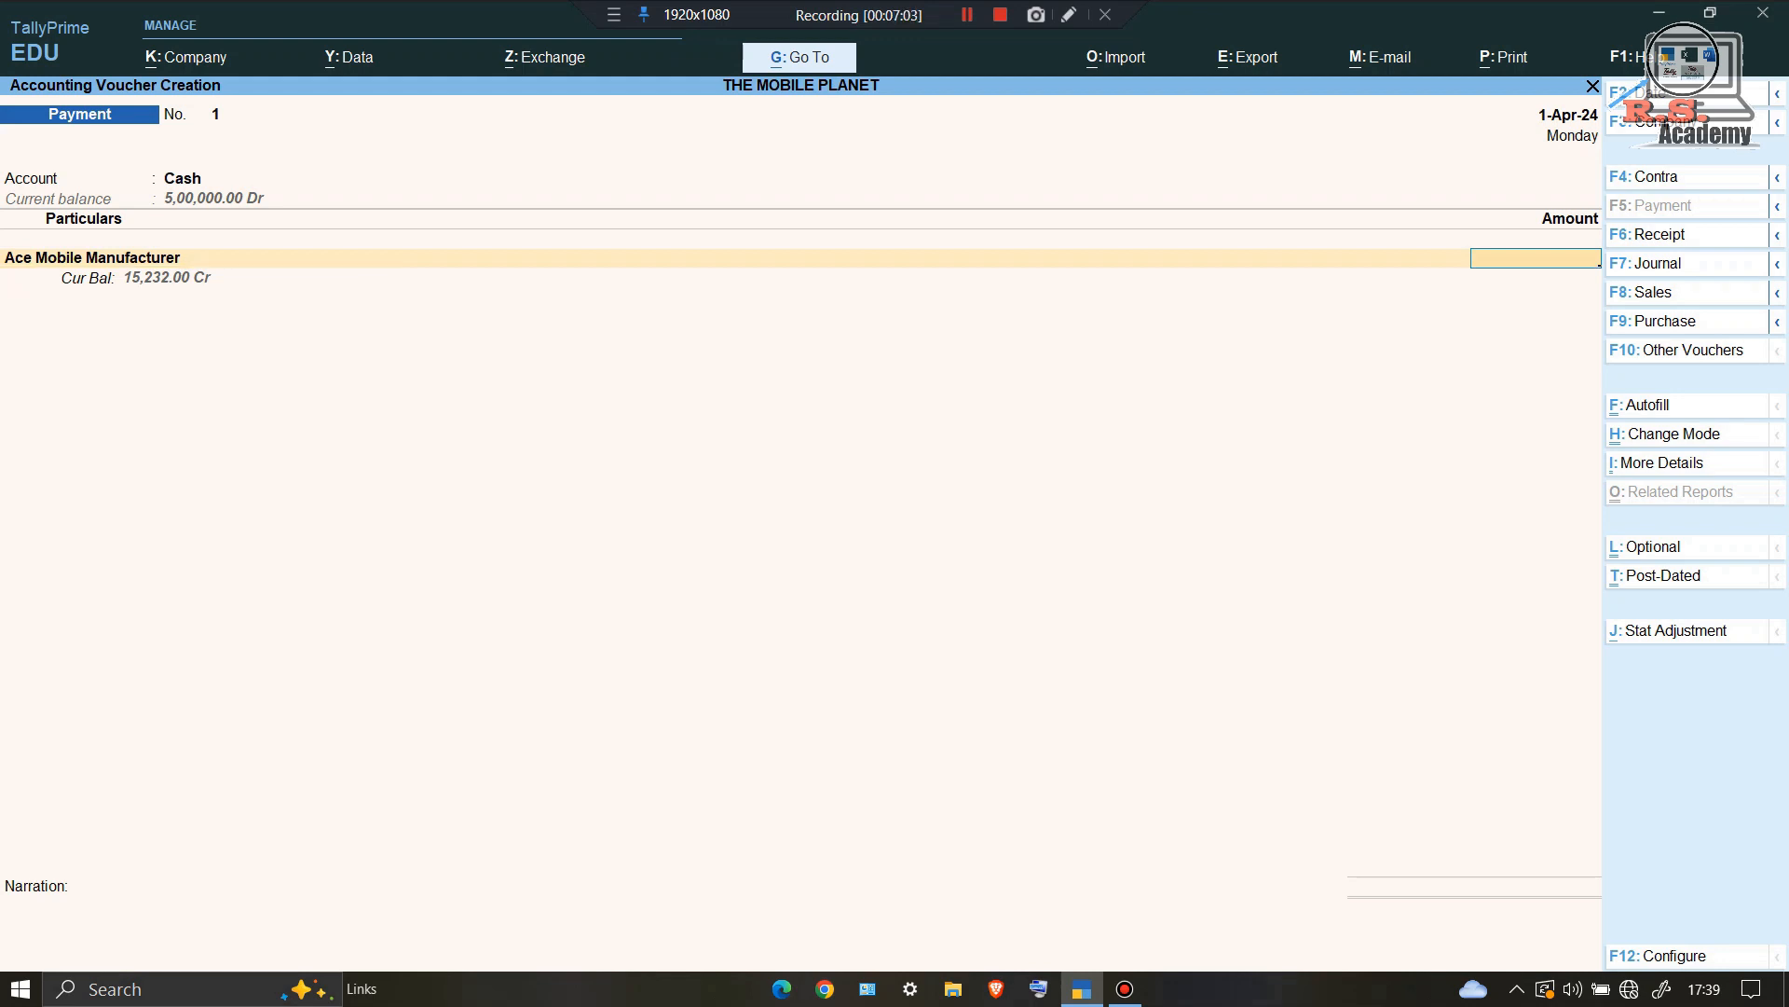
type("232")
key("Return")
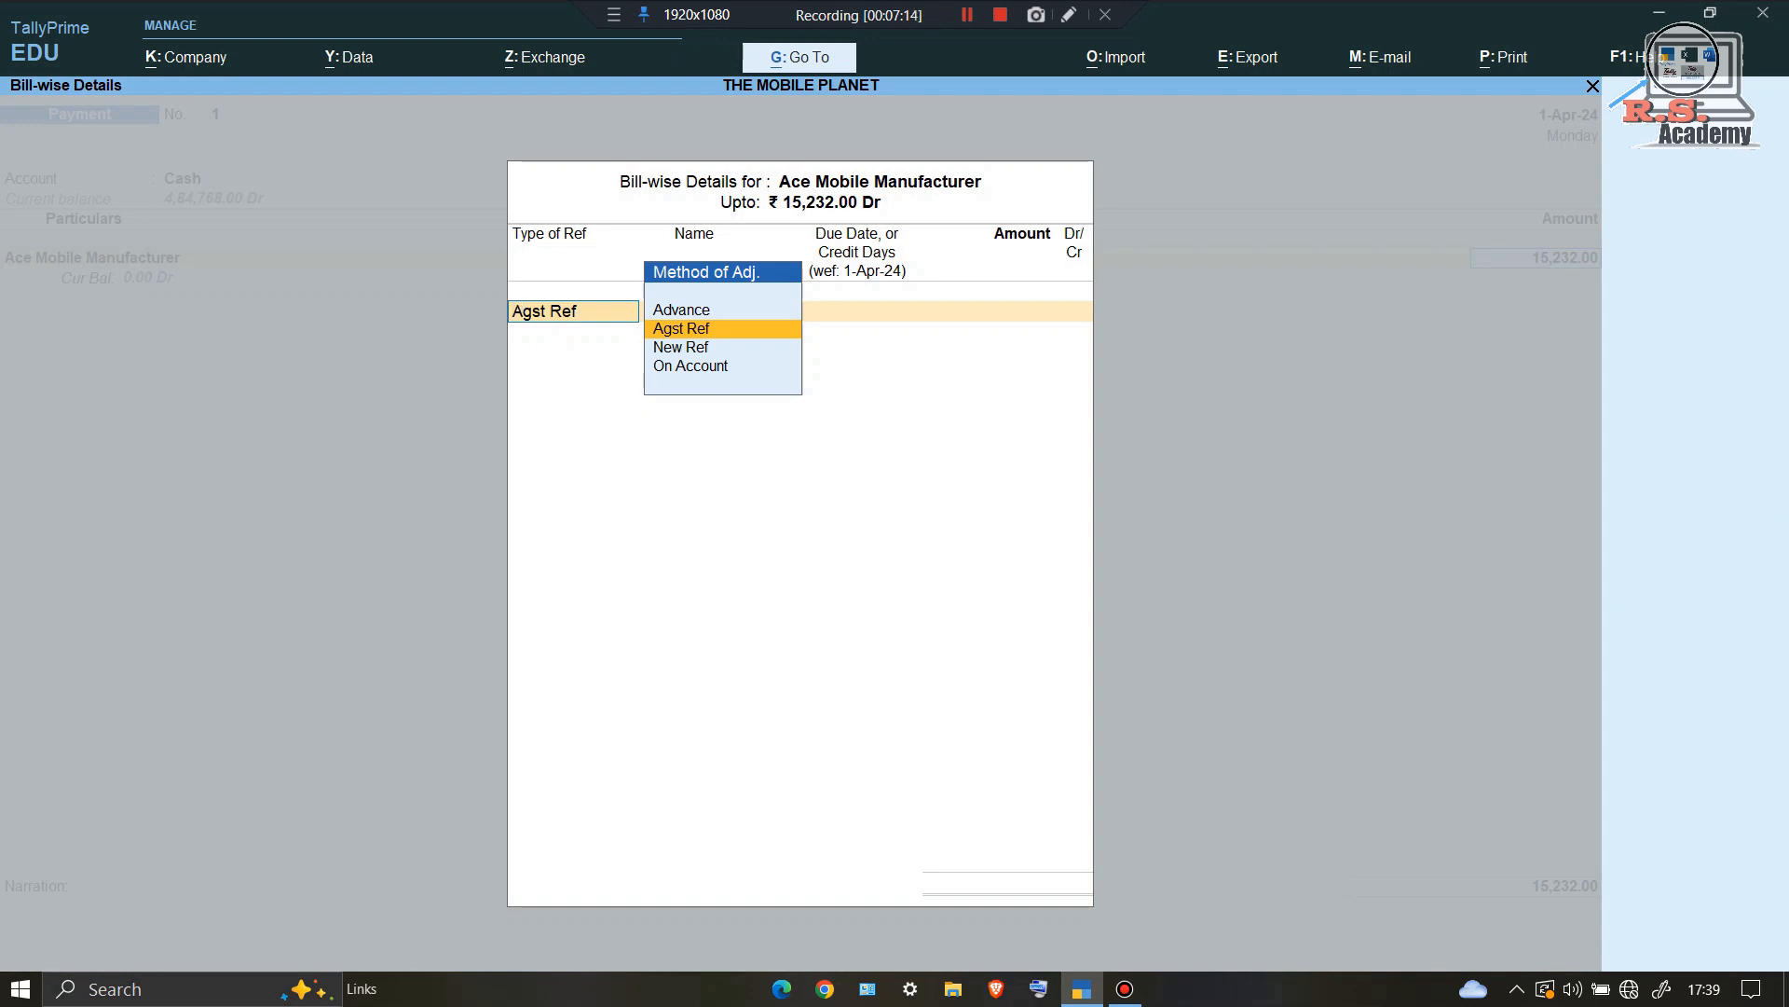
key("Return")
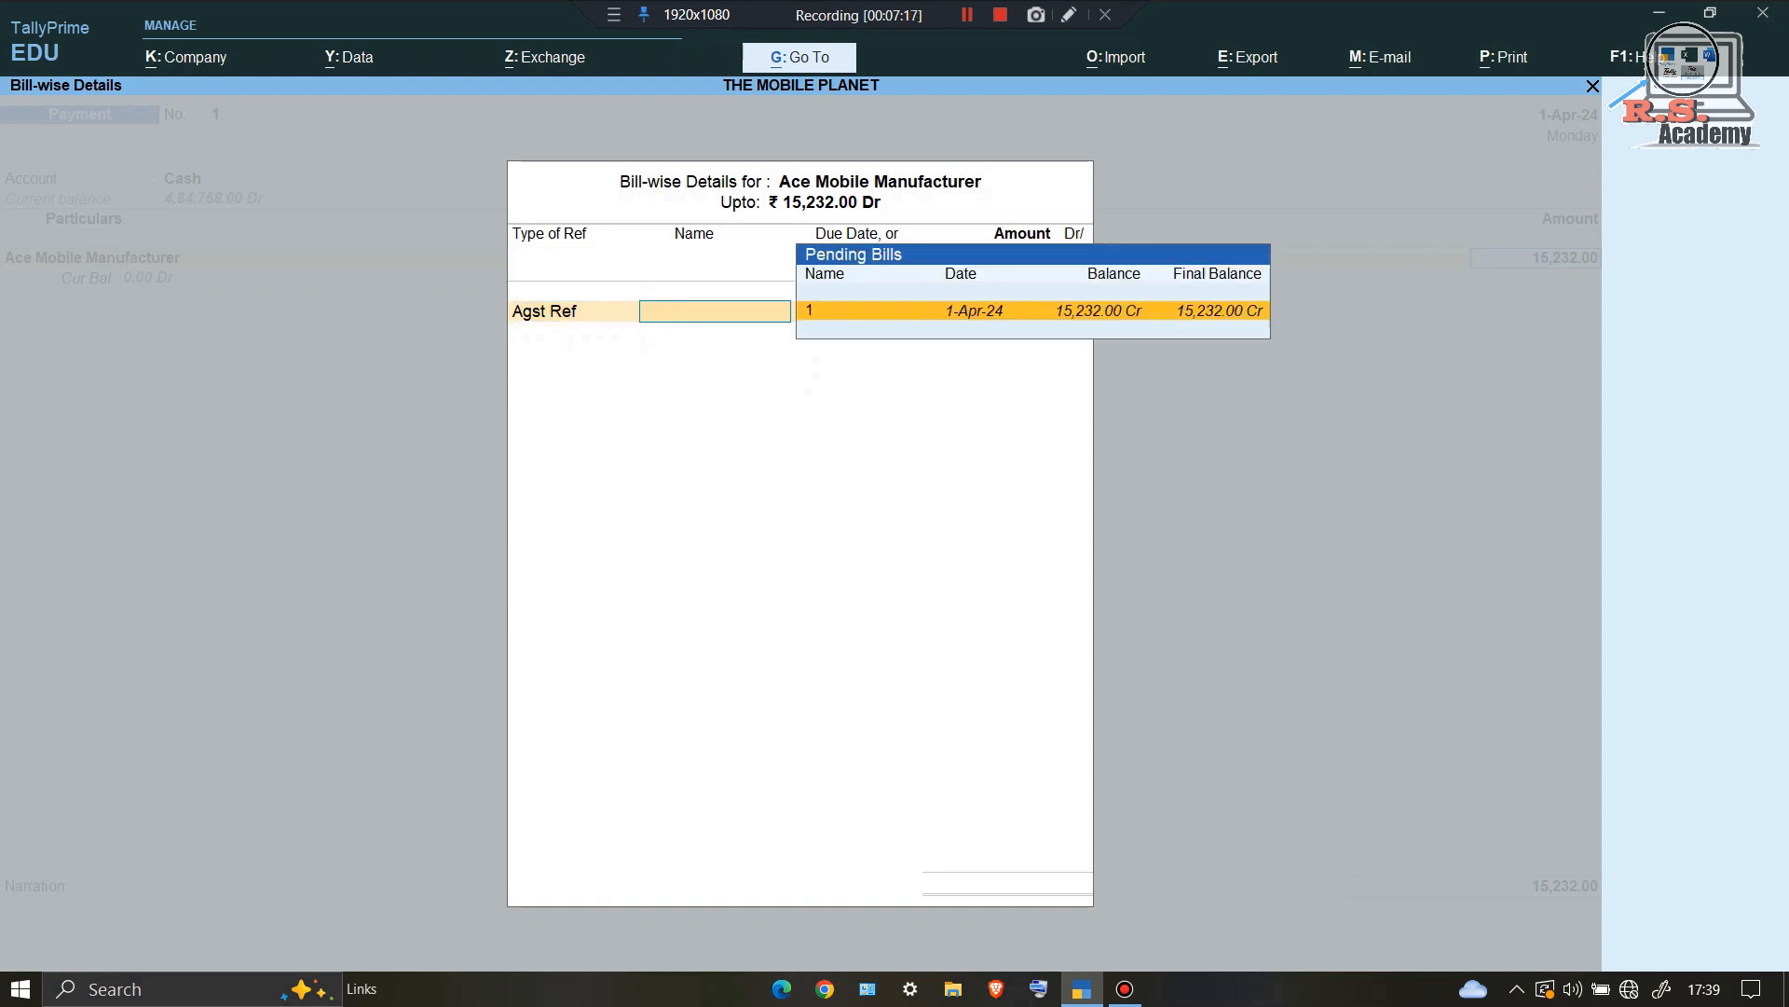
key("Return")
key("Return")
key("Return")
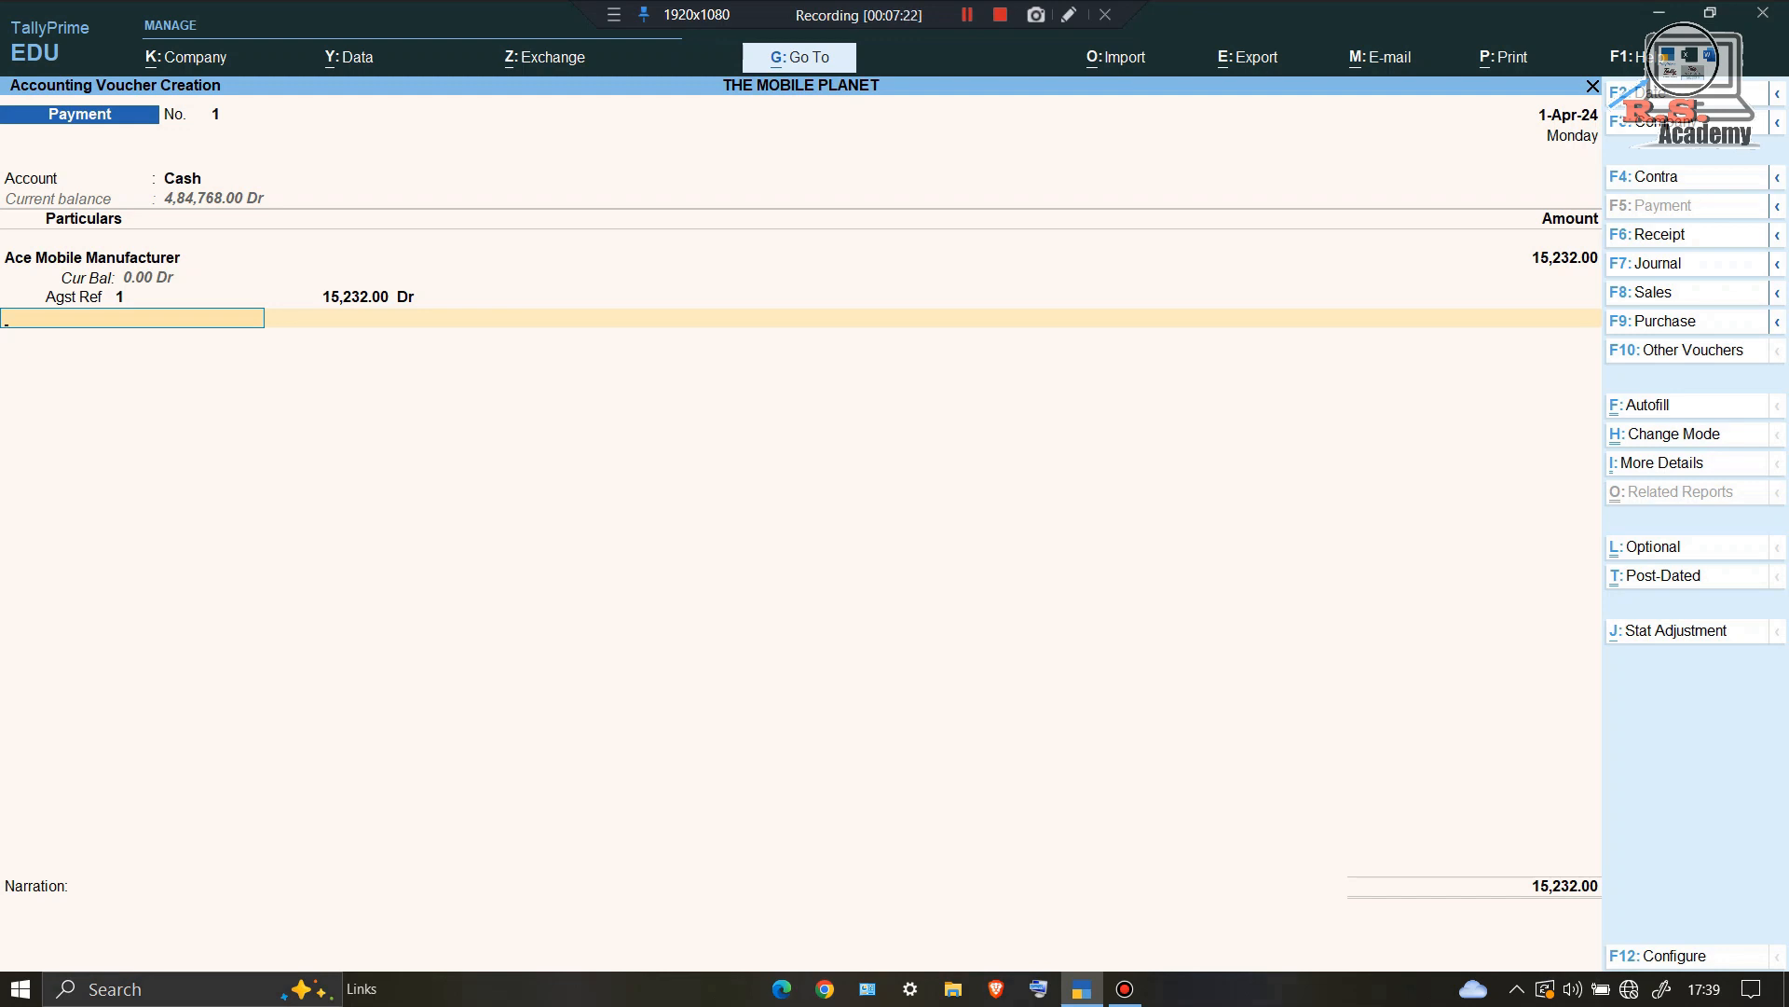
key("Return")
key("Return")
key("Return")
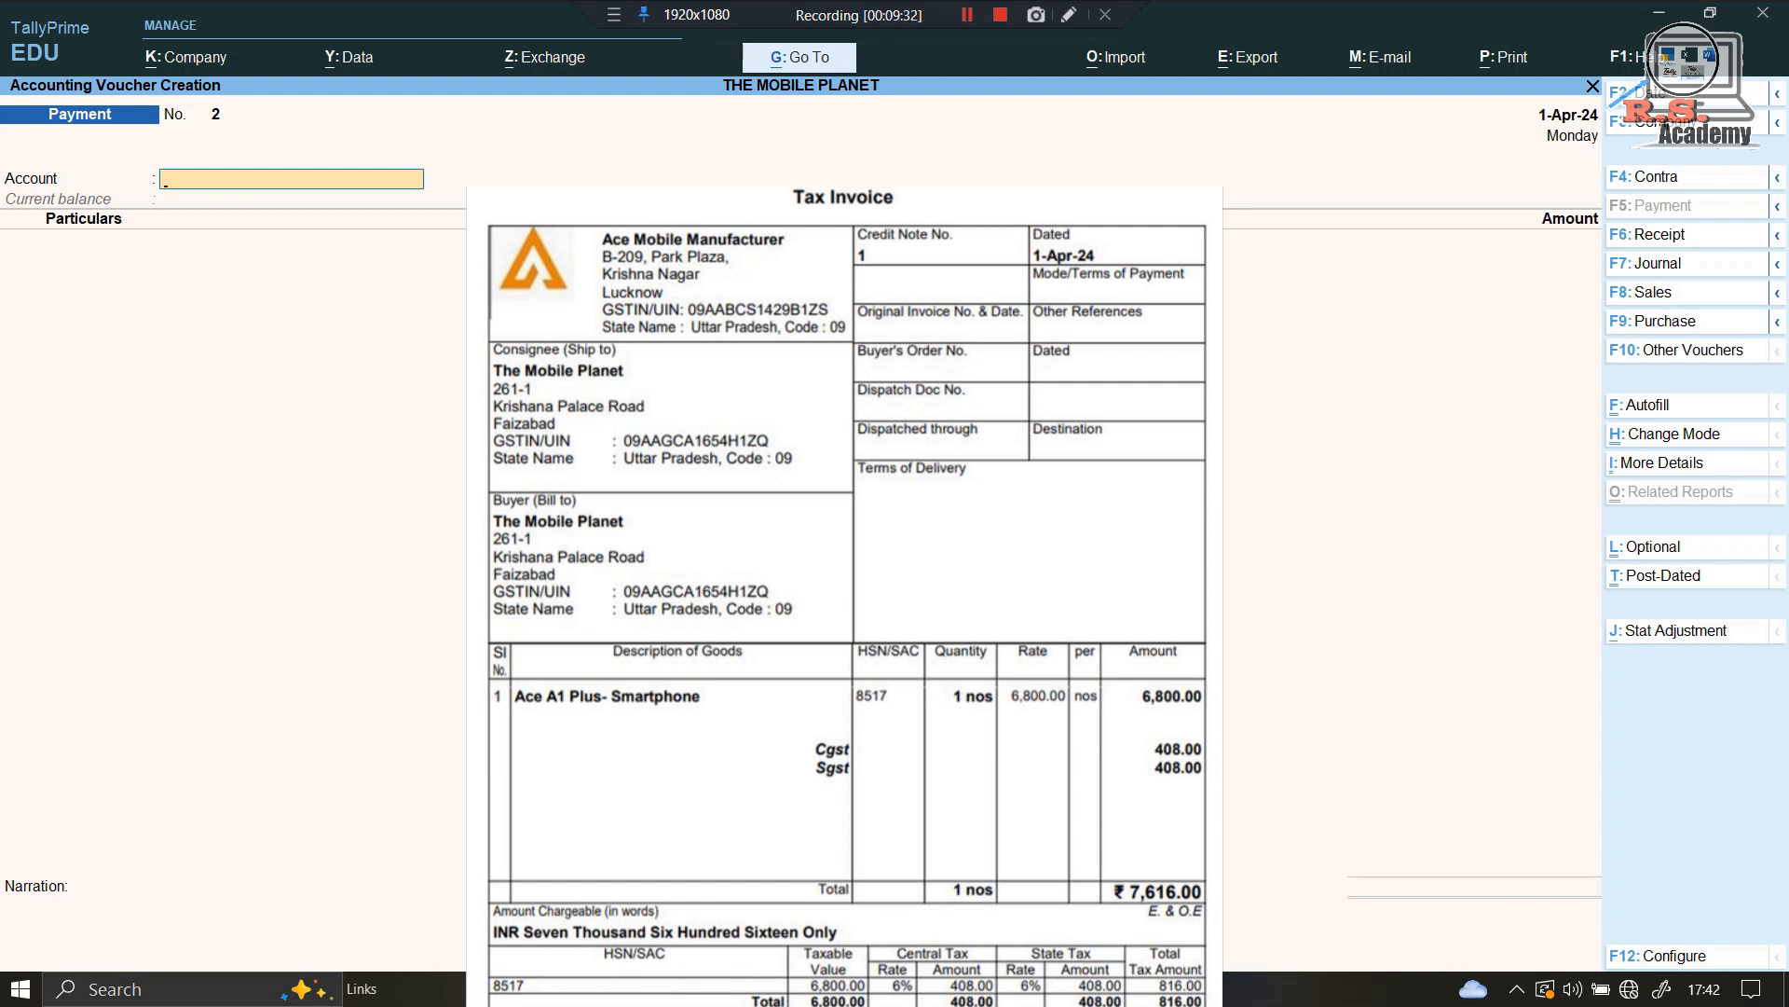
mouse_move(809, 224)
left_mouse_down()
mouse_move(825, 253)
mouse_move(975, 254)
mouse_move(972, 229)
left_mouse_up()
left_click_drag(811, 226, 969, 225)
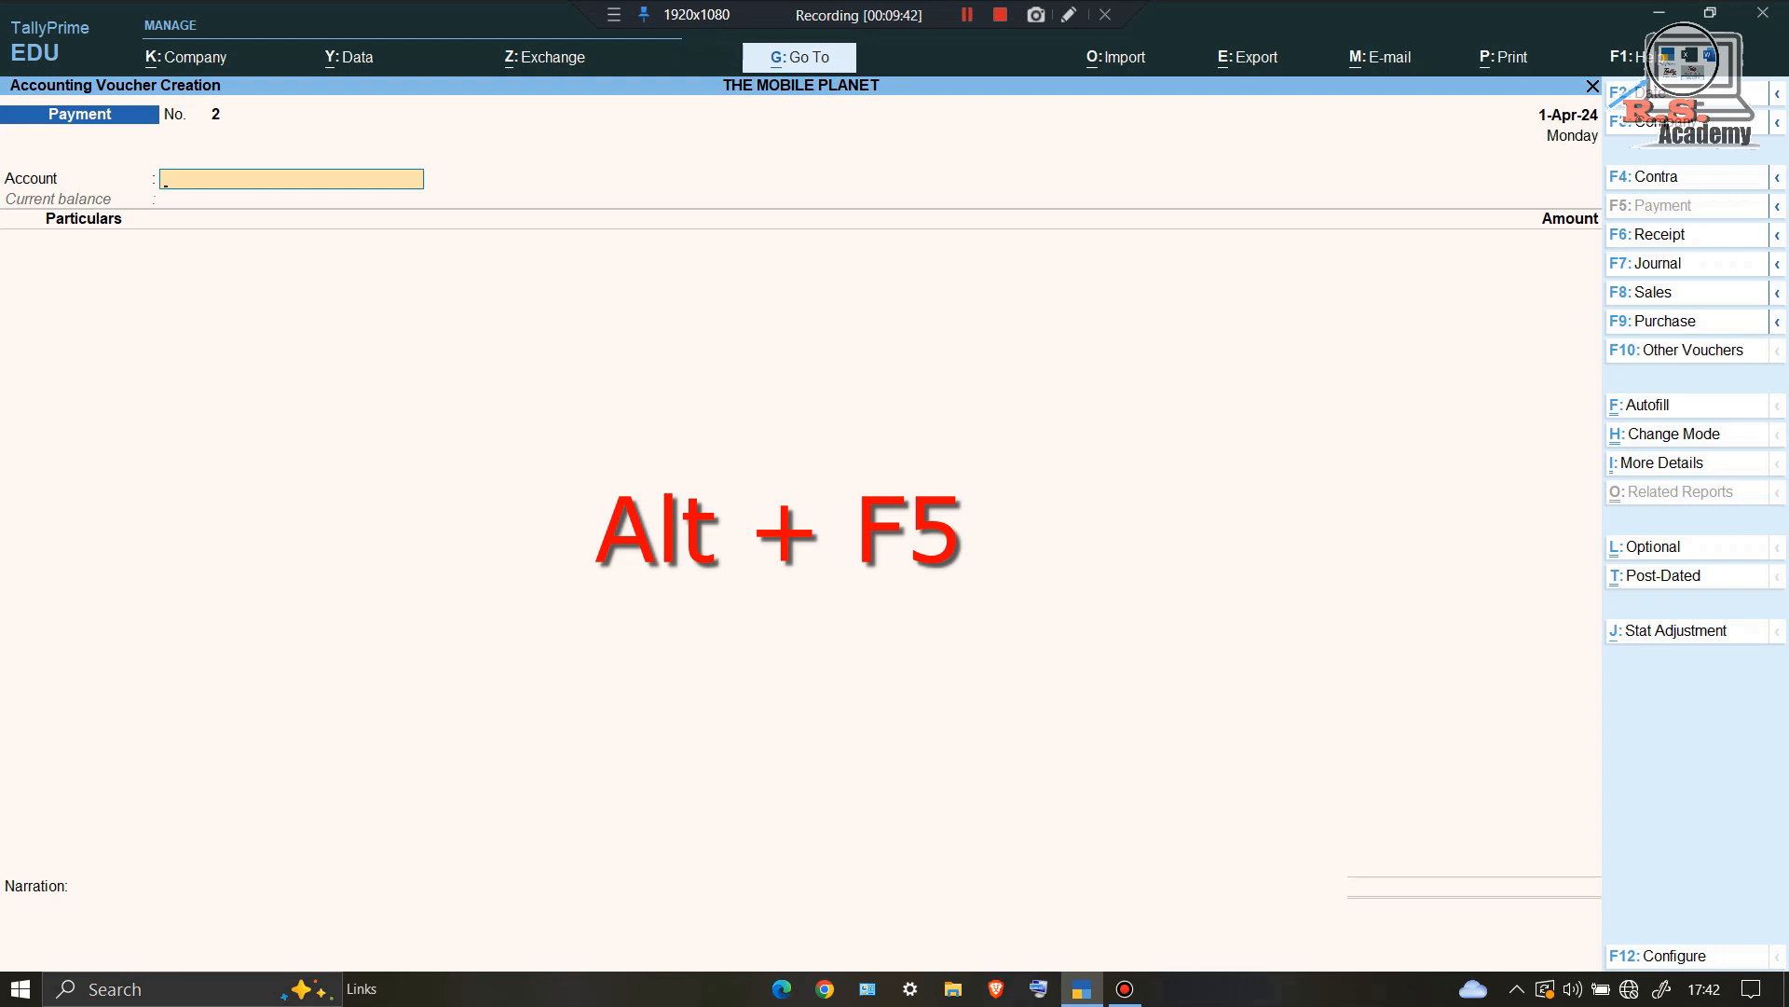
key("alt")
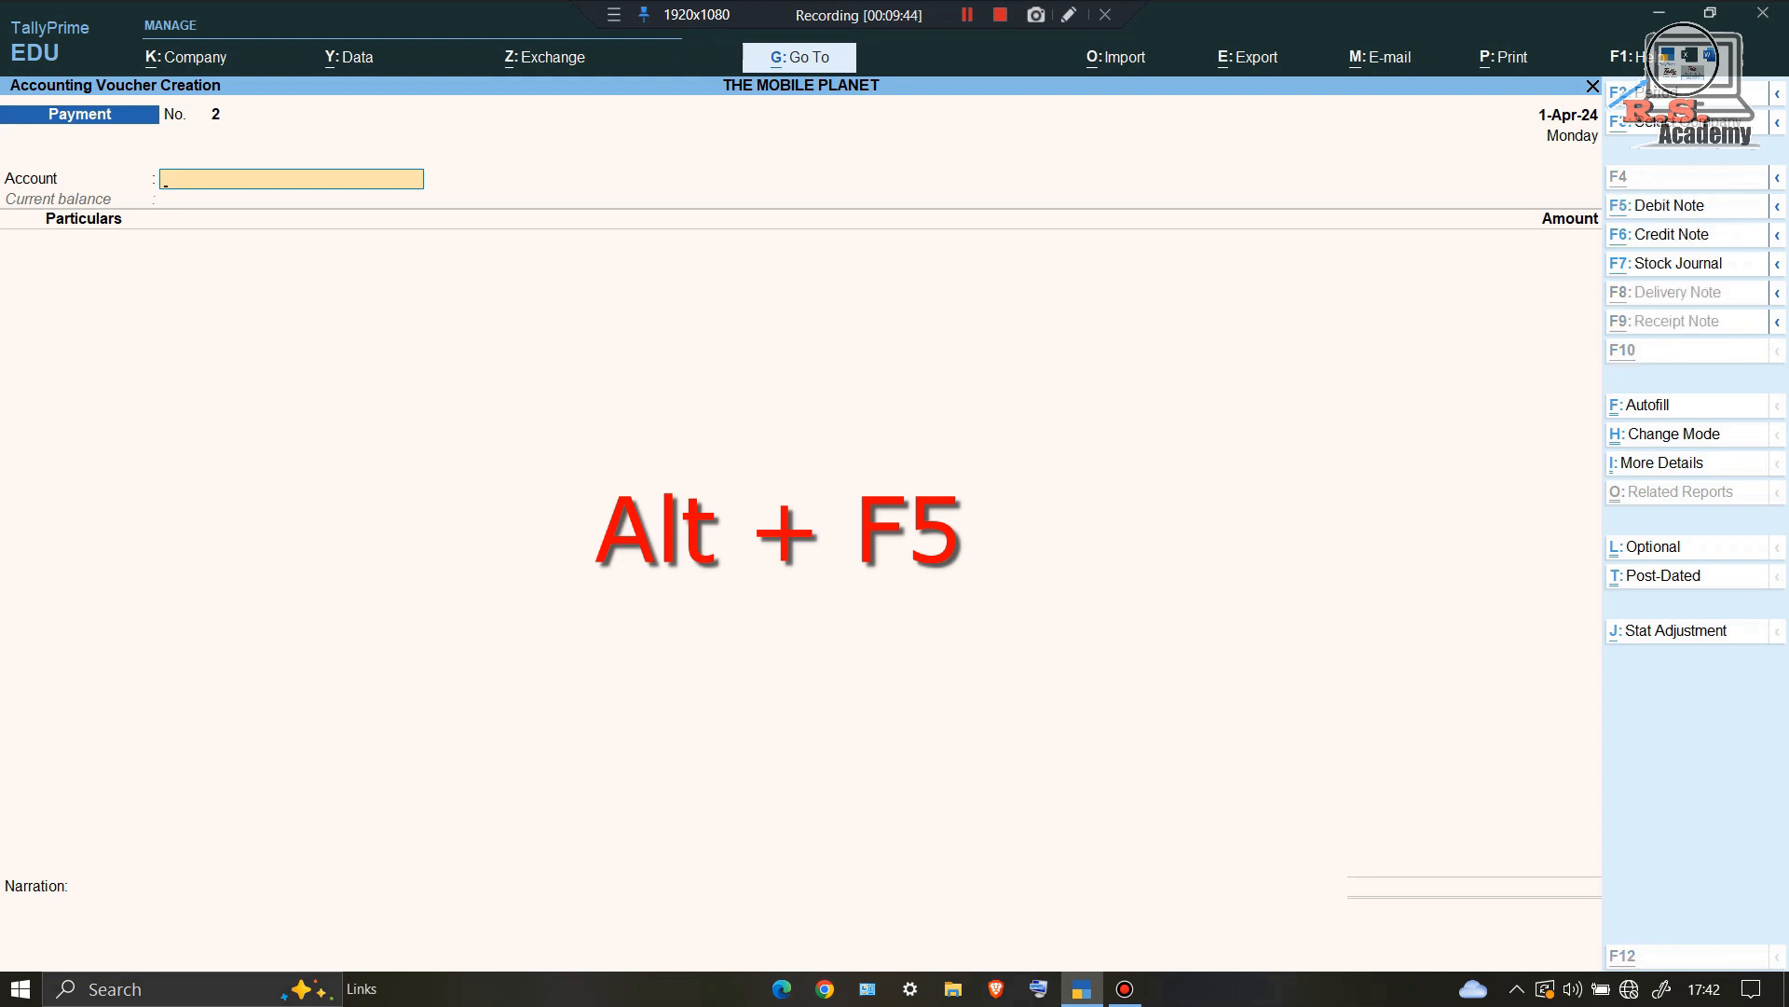
Step: Start a Debit Note for Ace Mobile Manufacturer returning 1 Ace A1 Plus- Smartphone at 6,800.00
key("alt+F5")
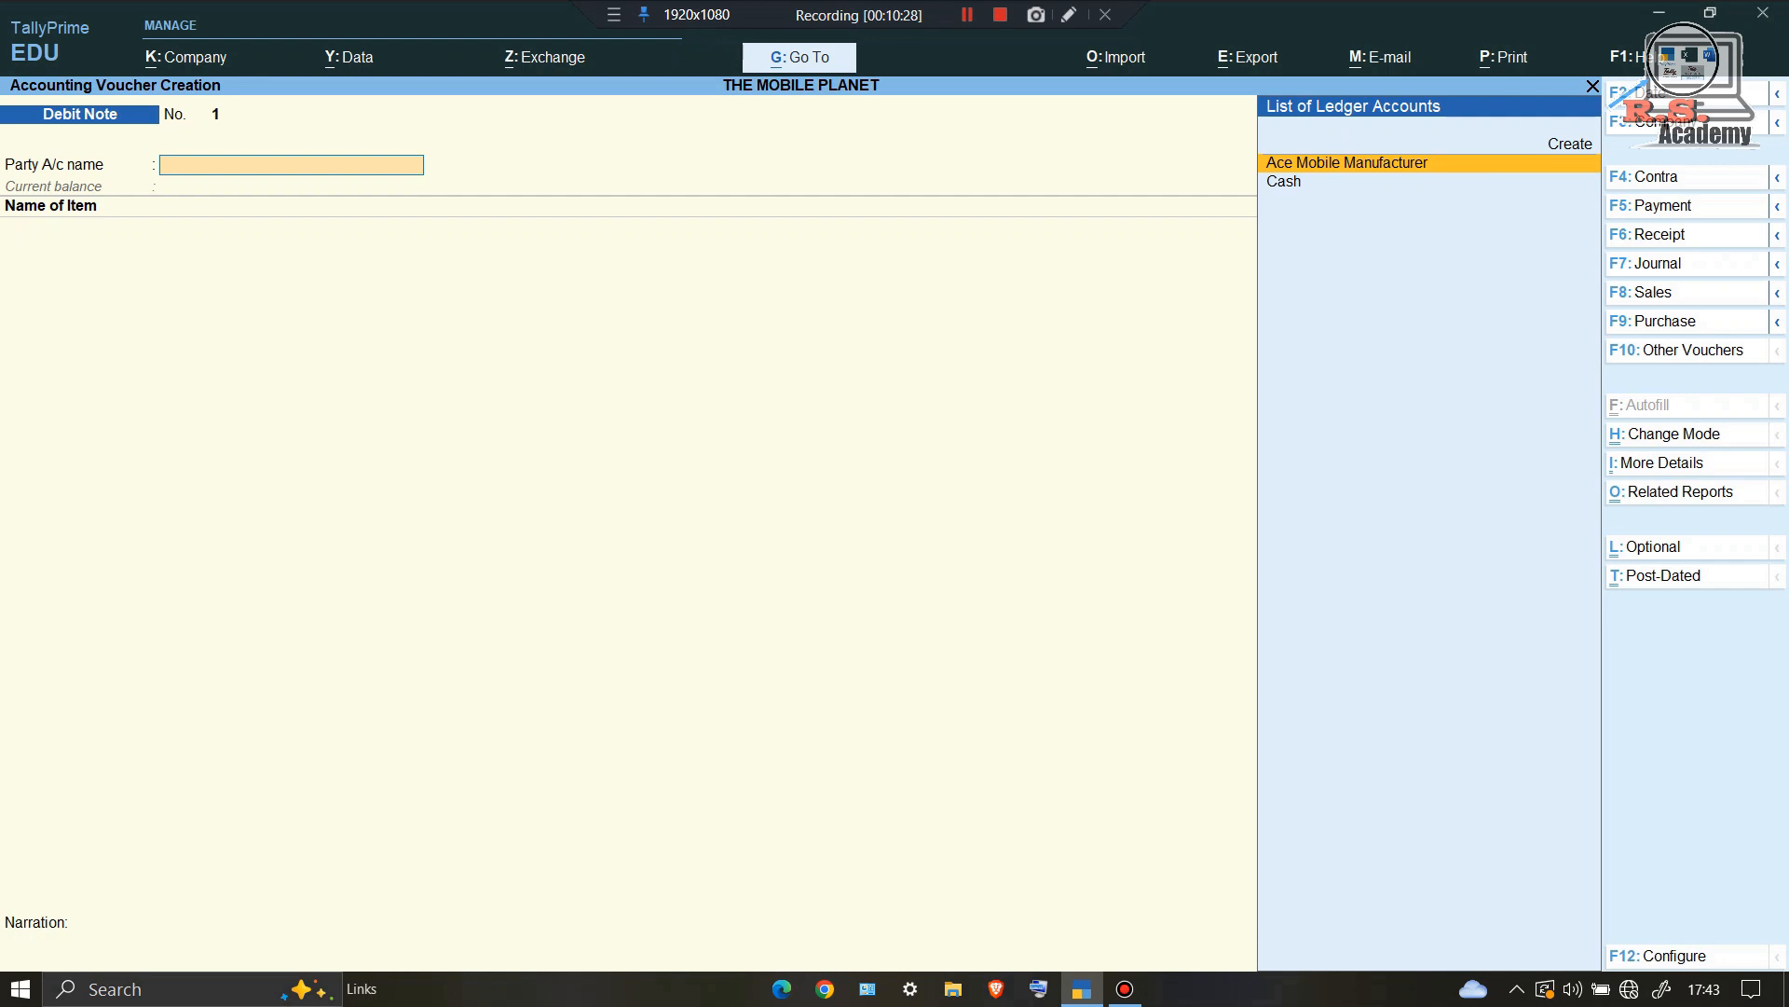
key("Return")
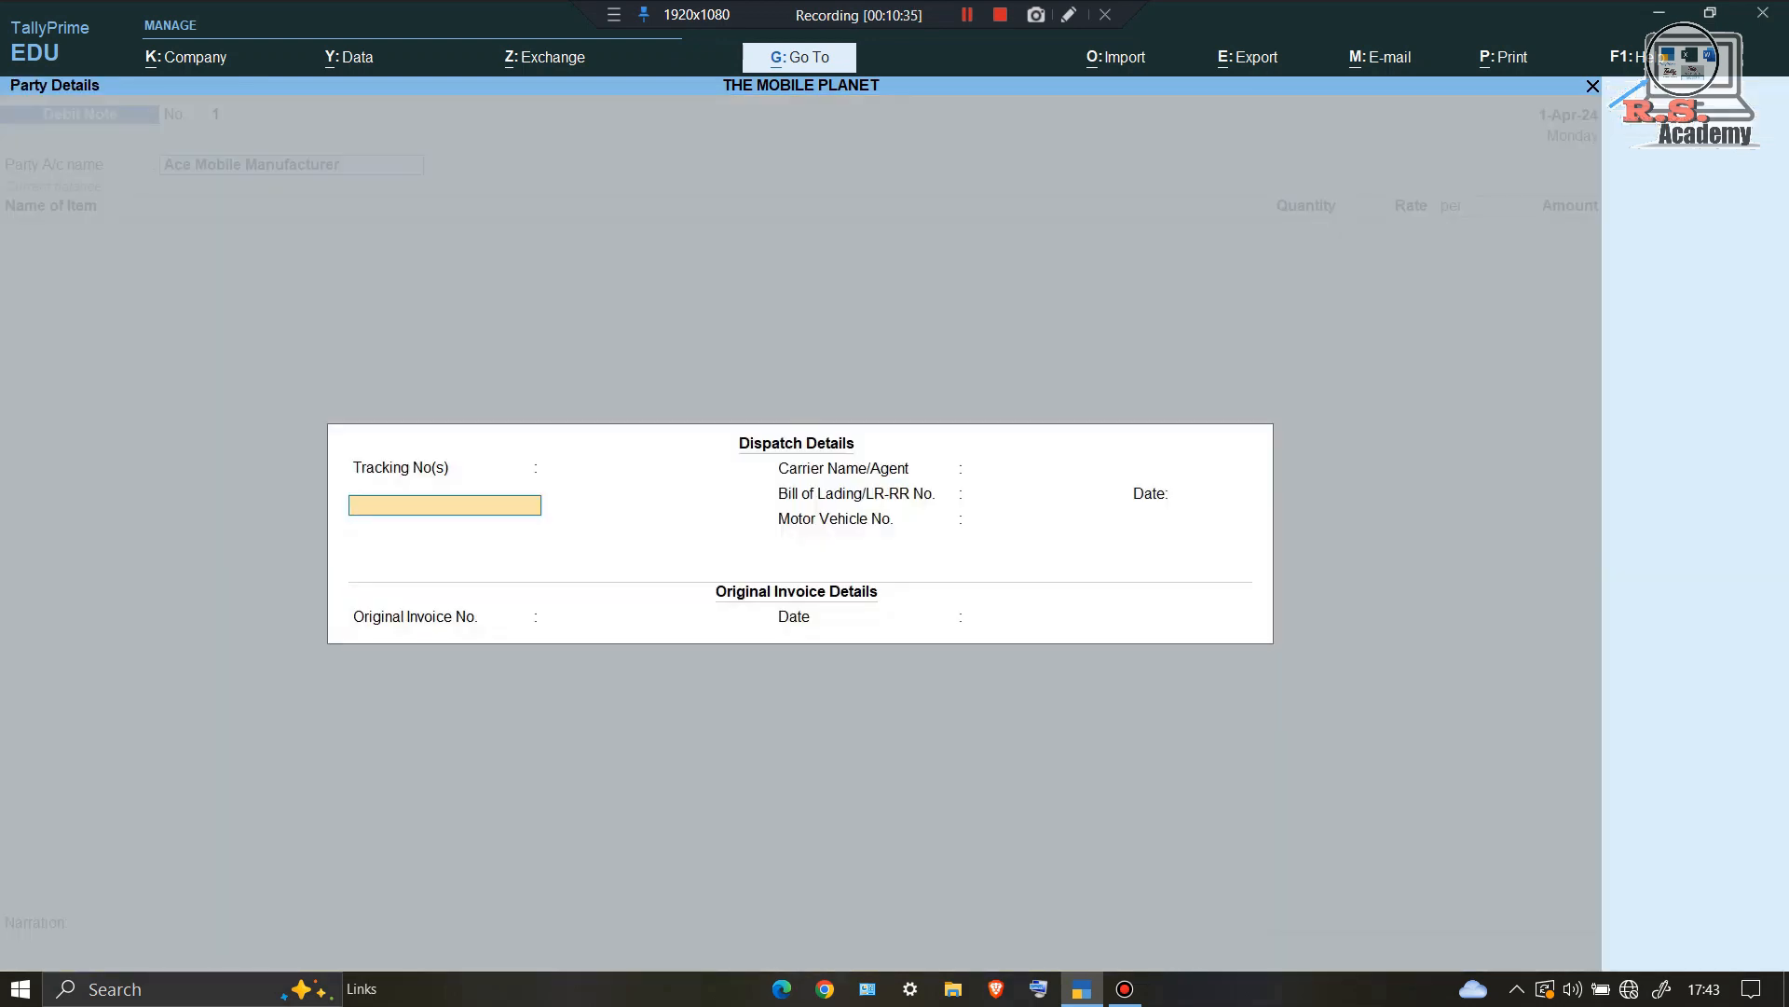
key("Return")
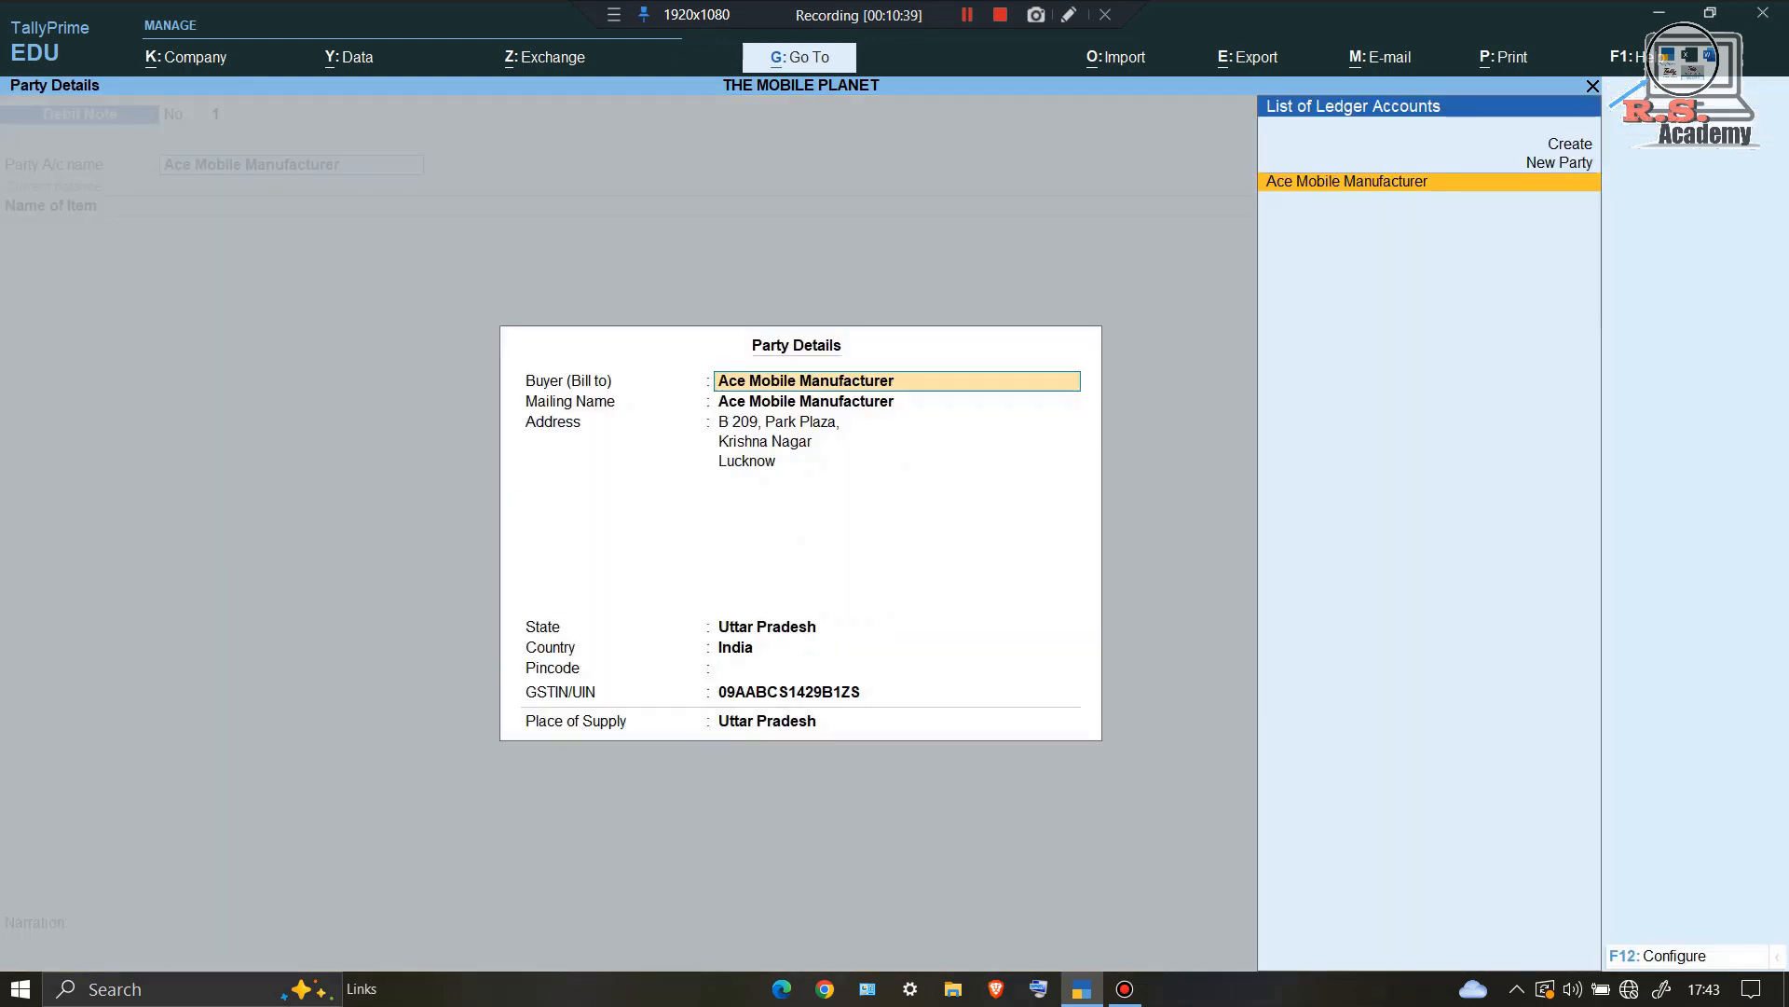
key("Return")
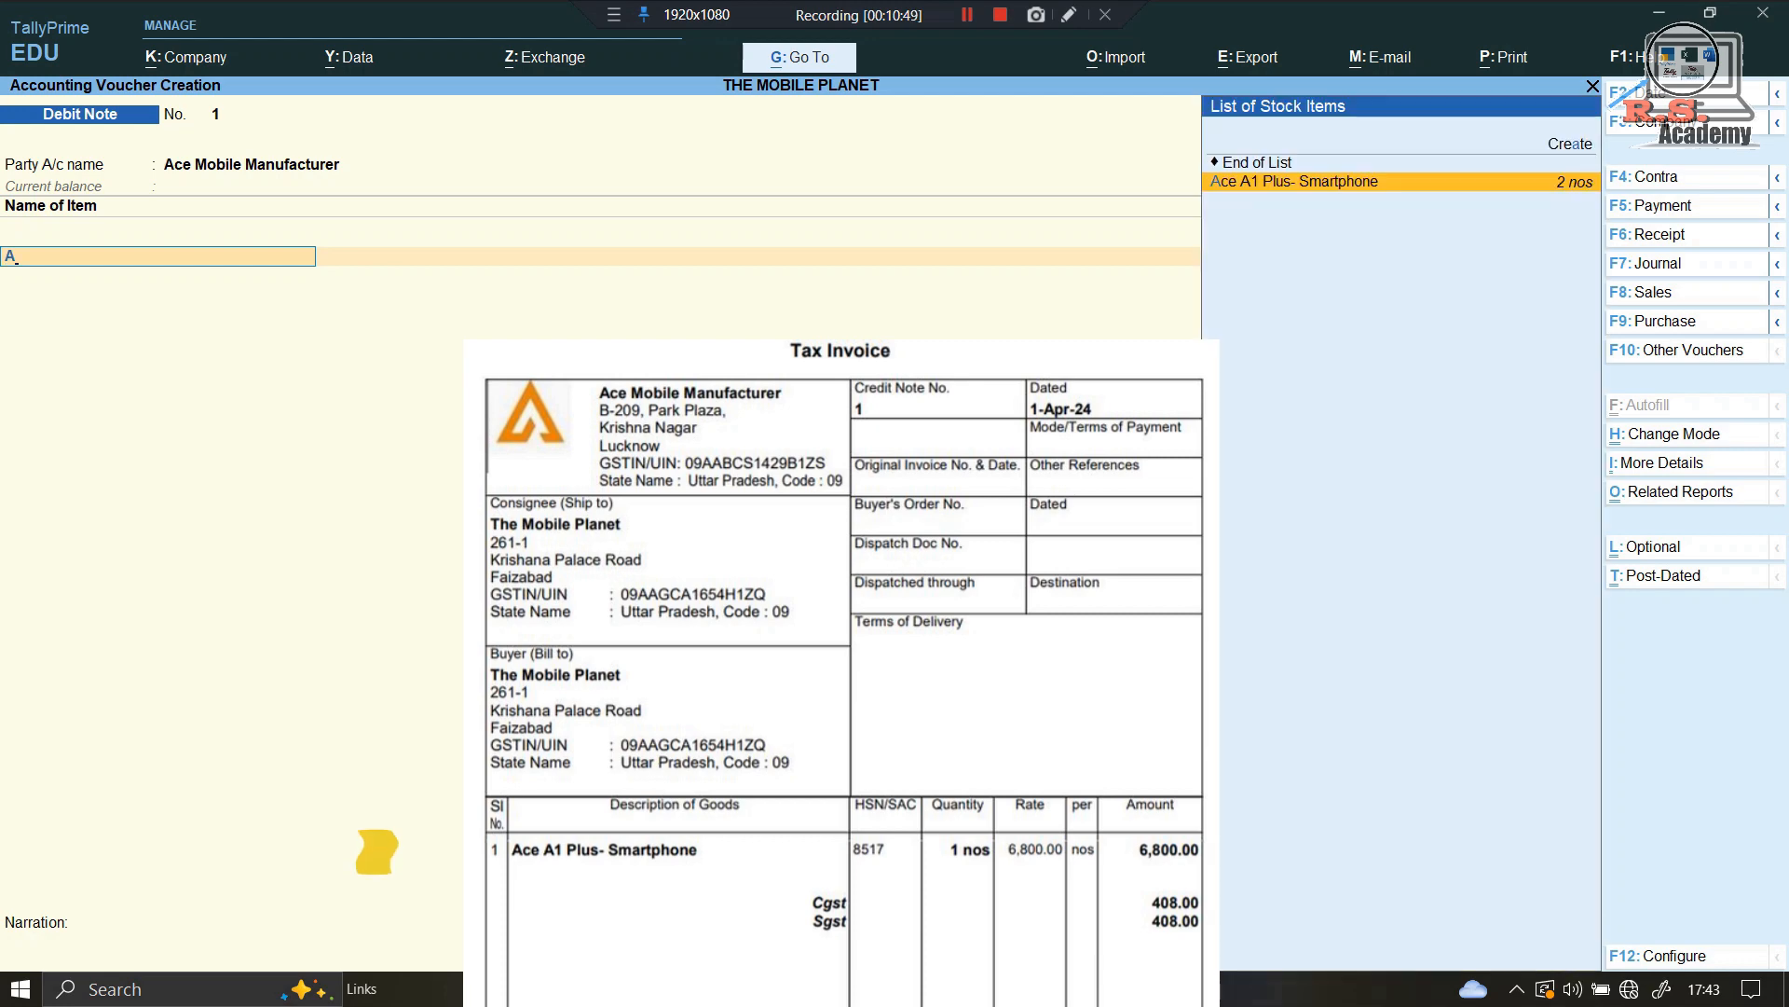
key("Return")
key("Return")
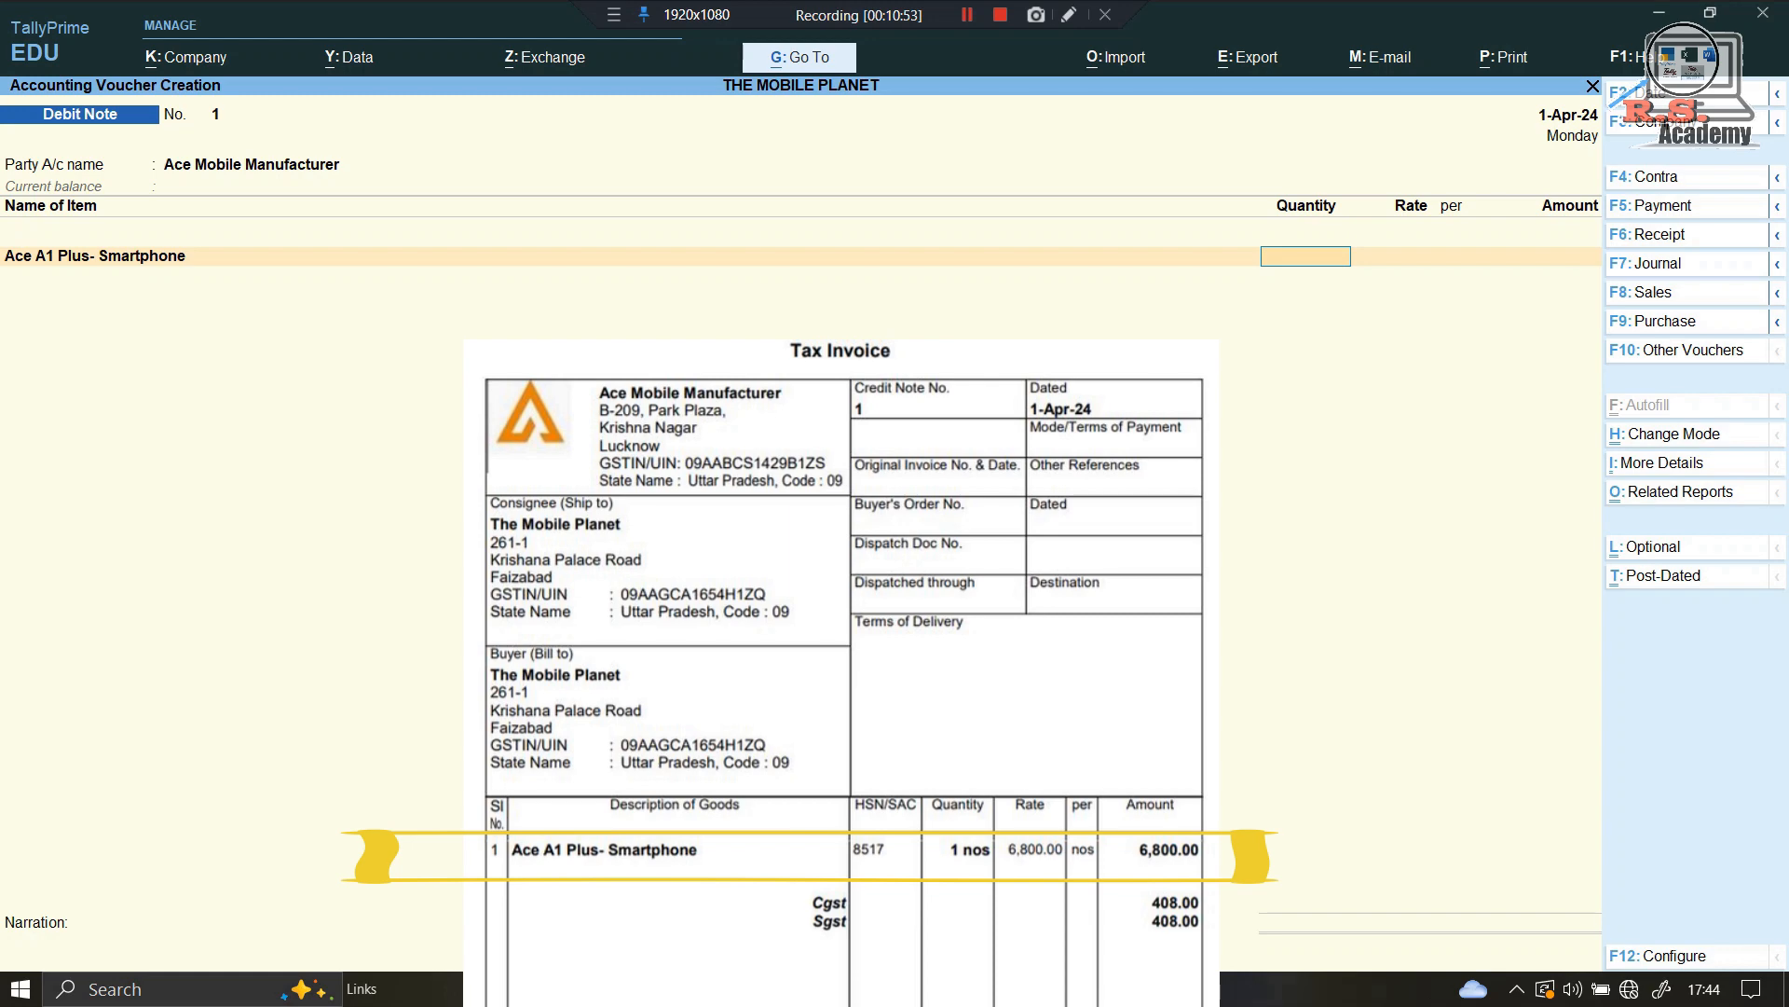
type("1")
key("Return")
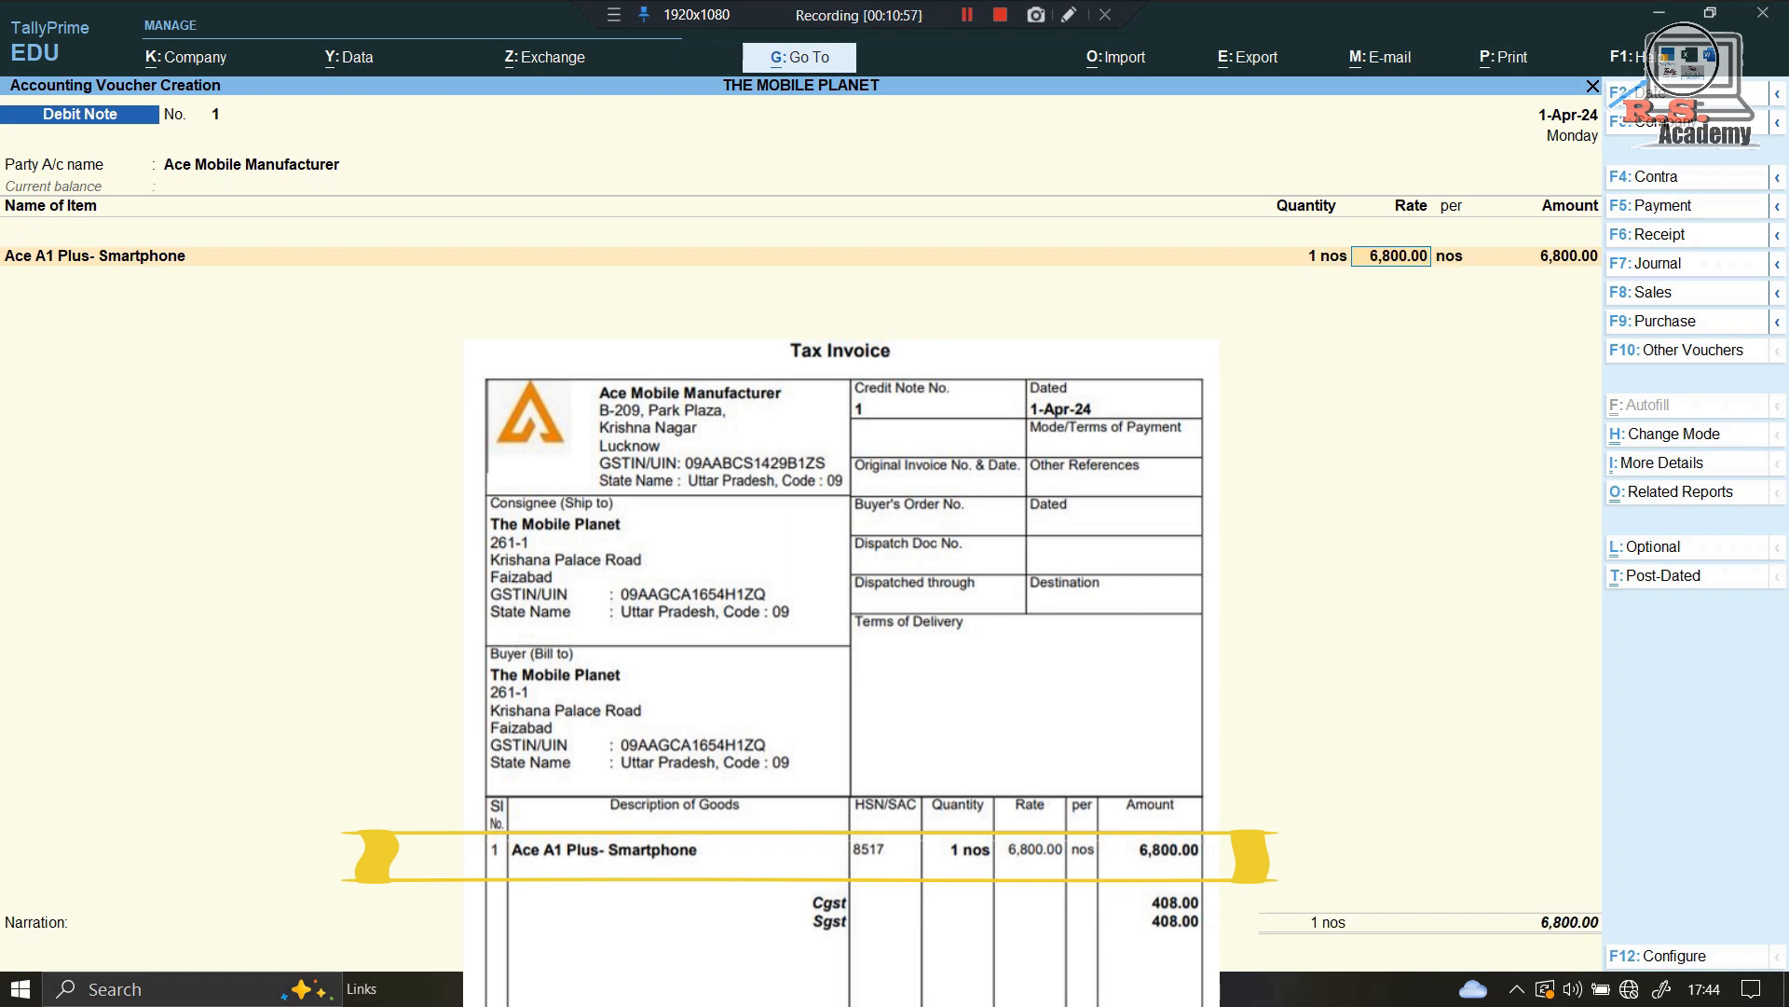
Step: Add Cgst and Sgst rows of 408.00 each to the debit note, choosing No for GST details
key("Return")
key("Return")
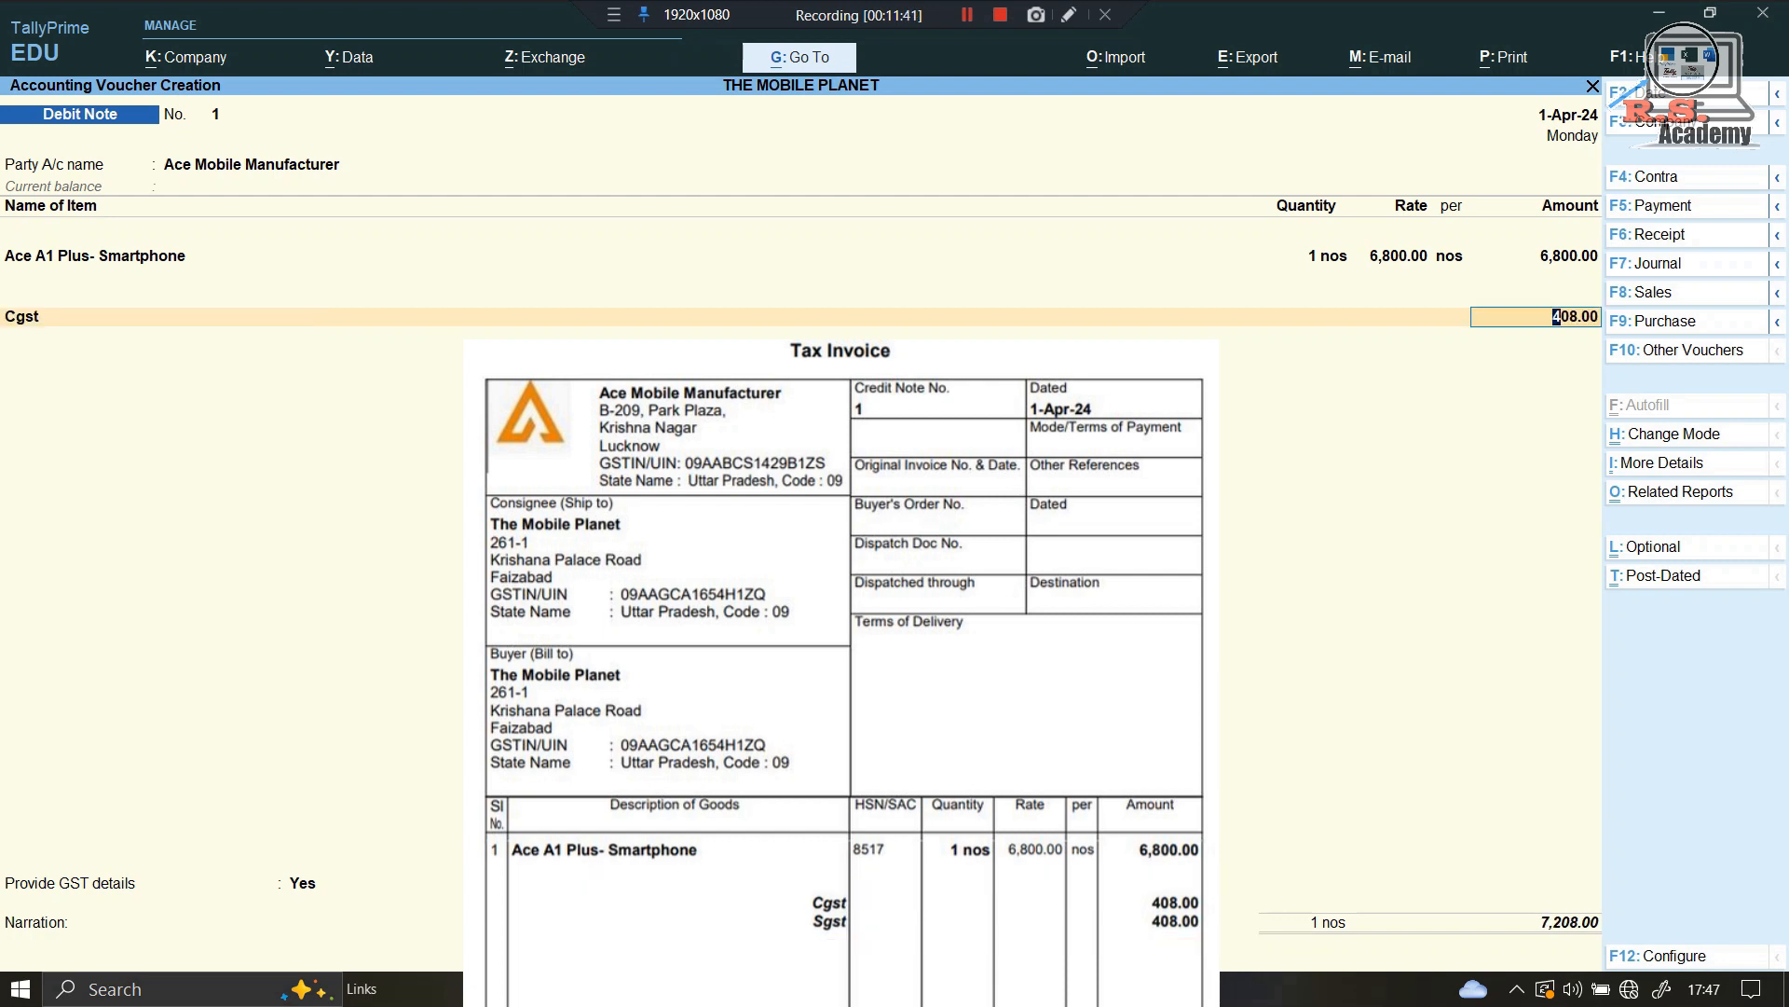
key("Return")
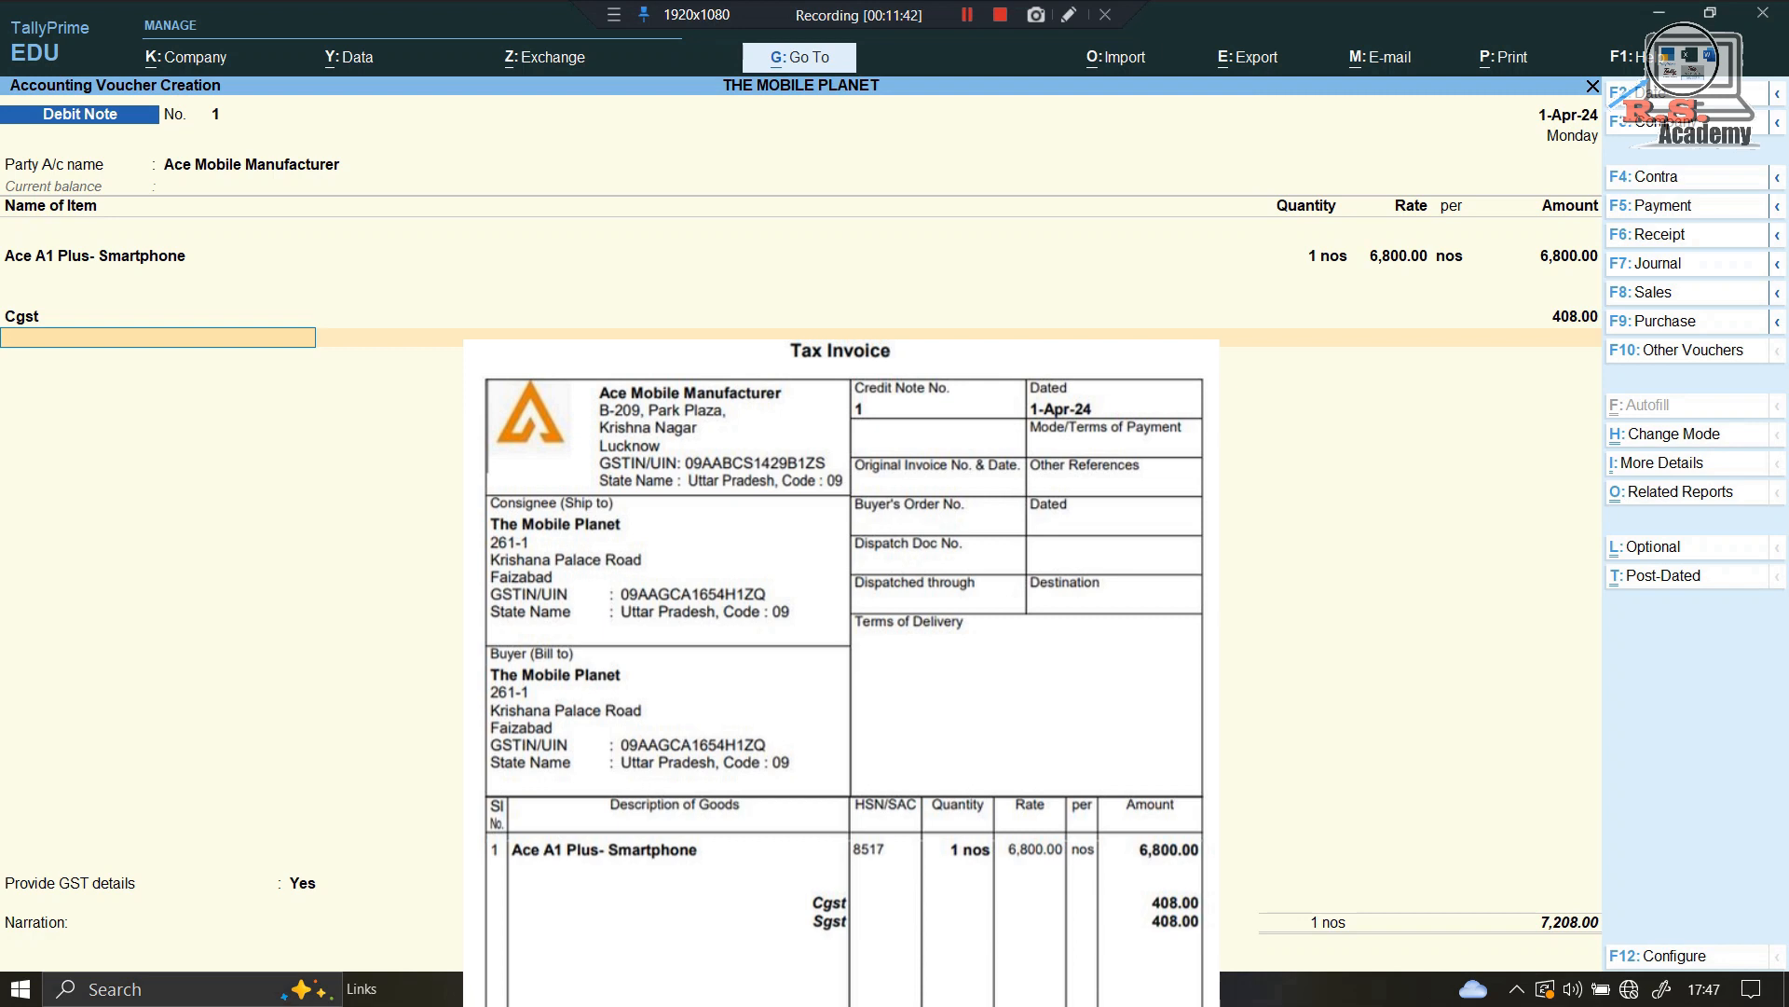
type("Sg")
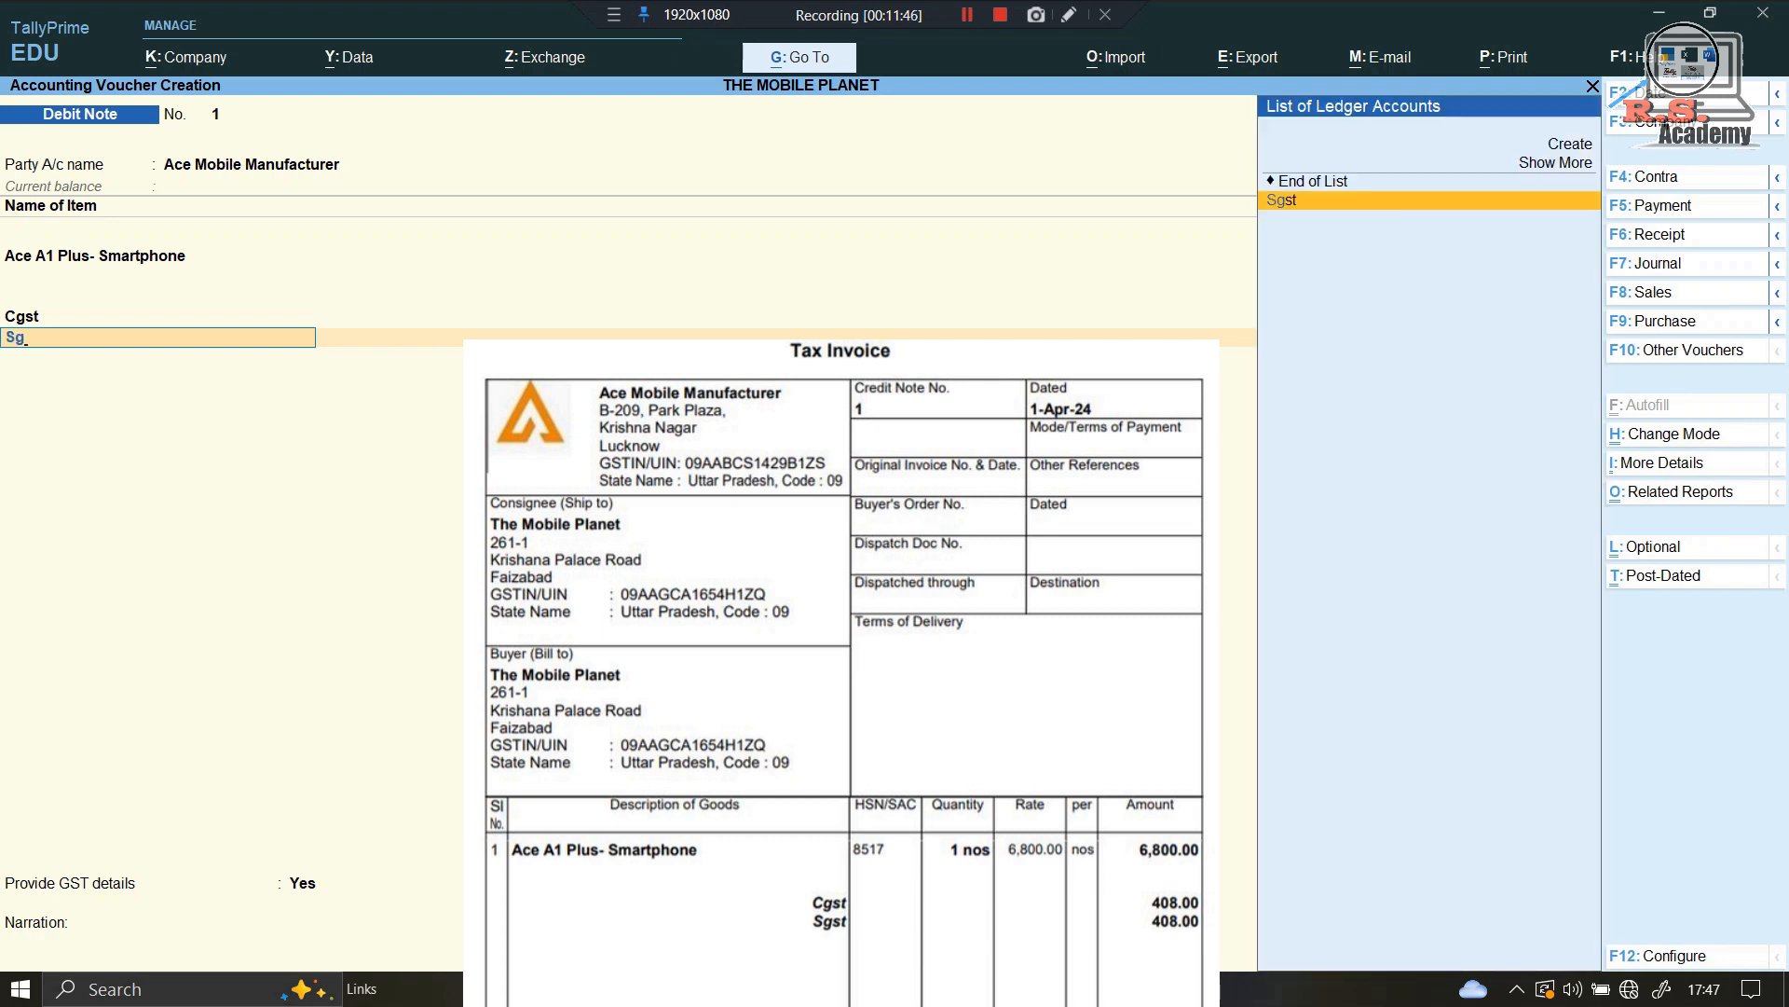
key("Return")
key("Return")
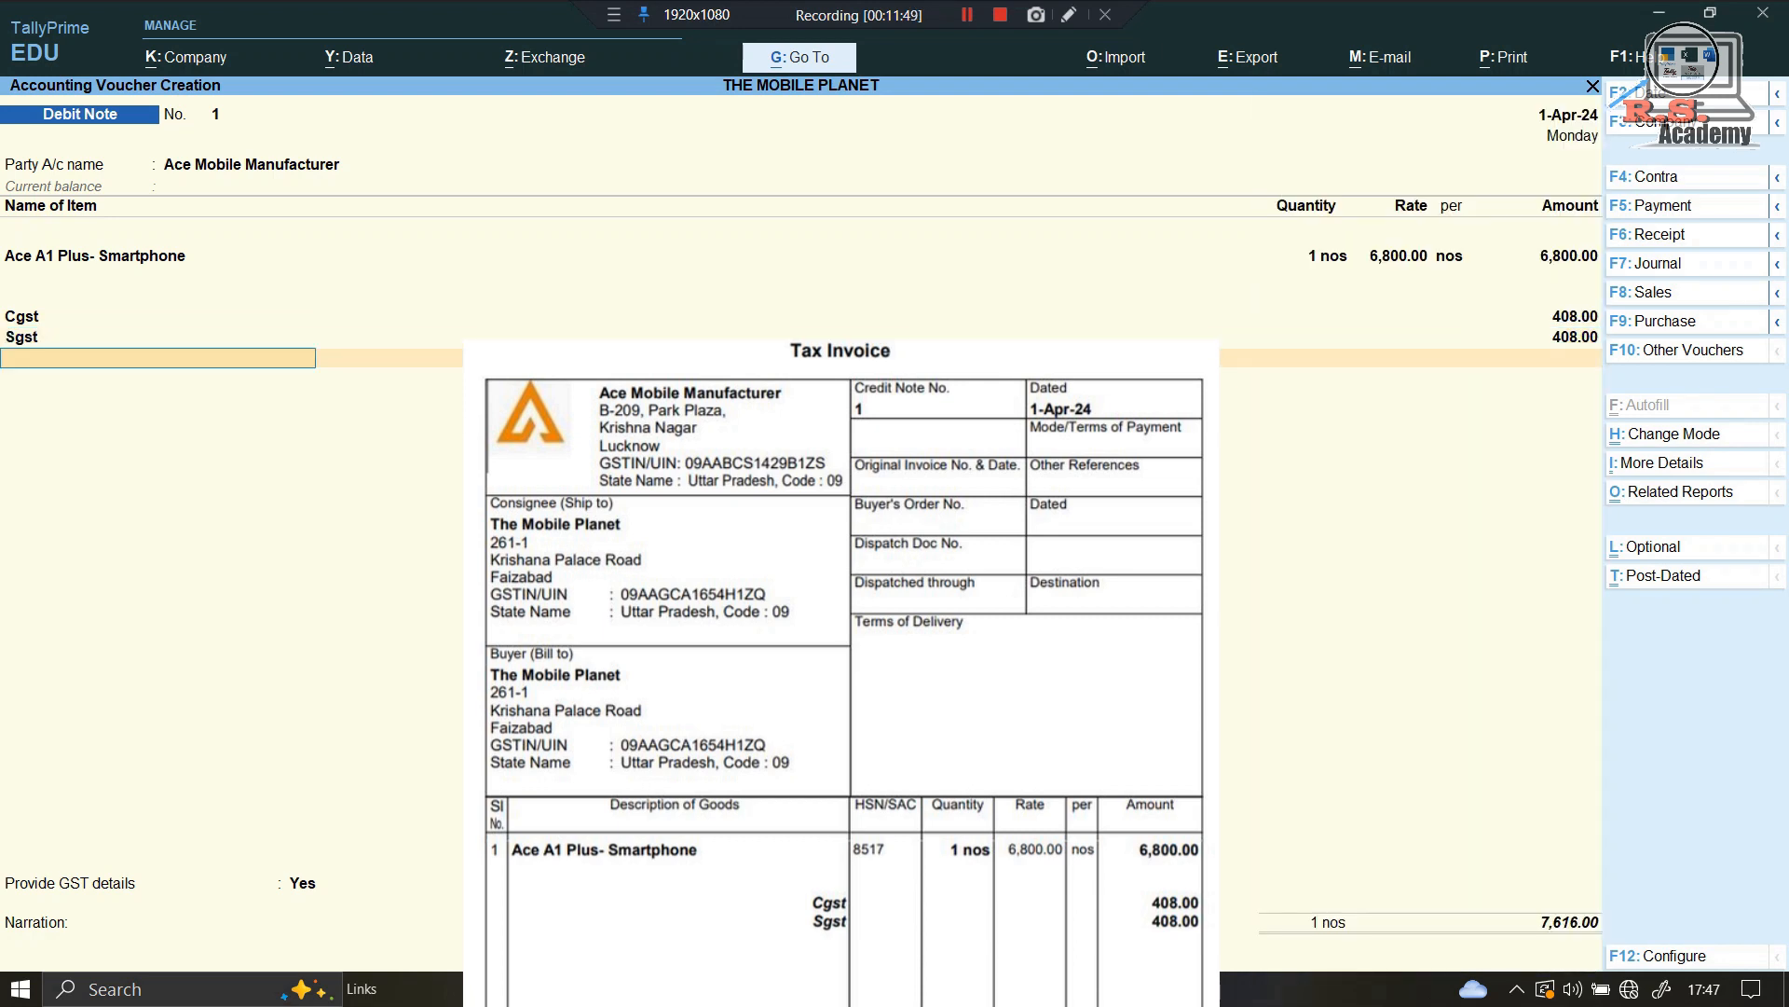
key("Return")
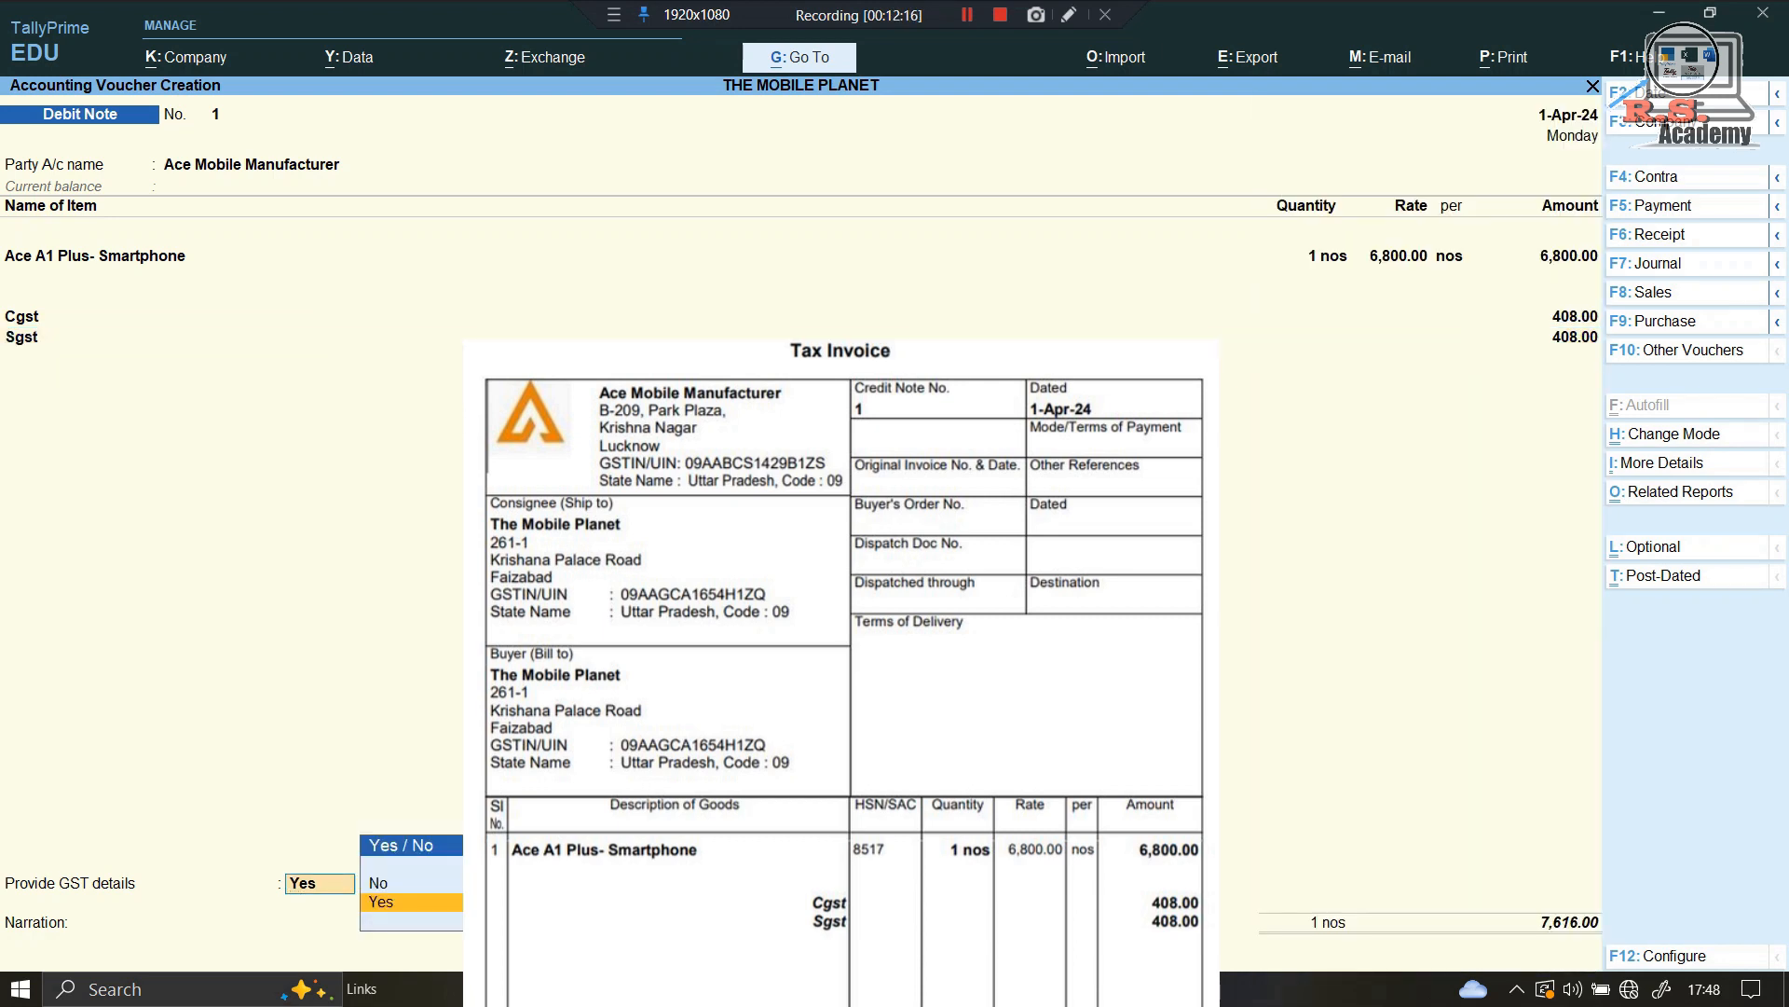
key("Up")
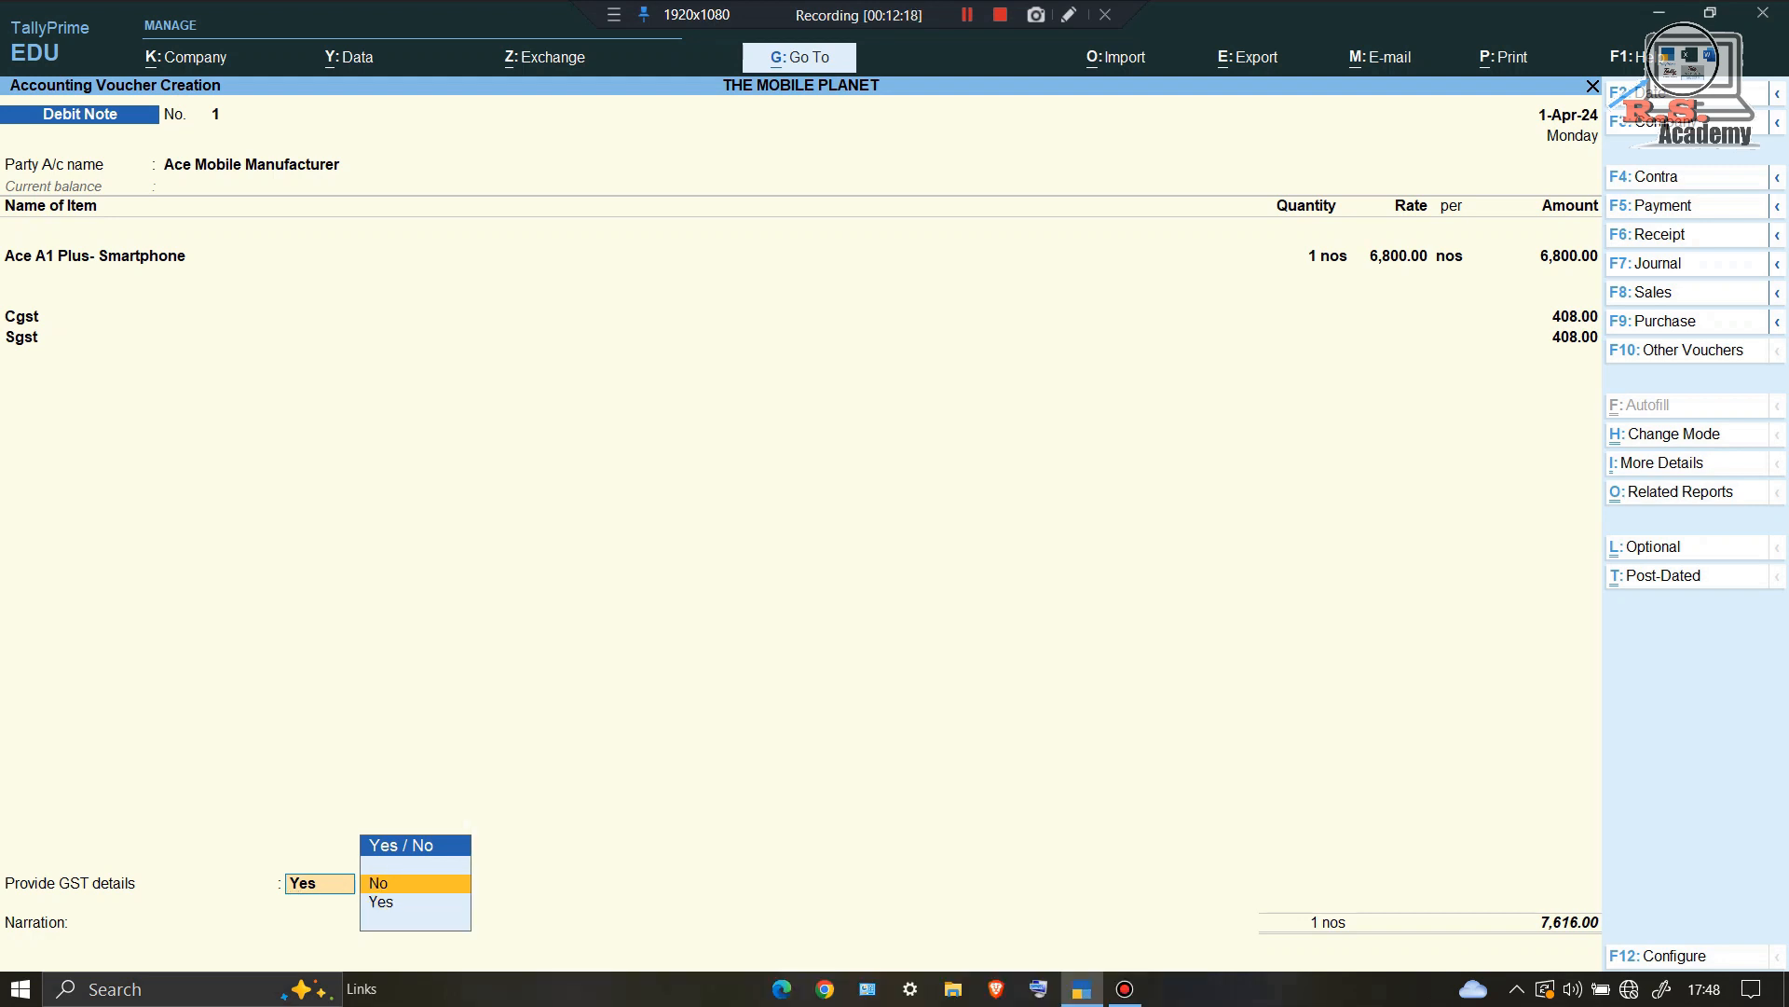
Step: Allocate the debit note as New Ref 1 for 7,616.00 Dr and save it
key("Return")
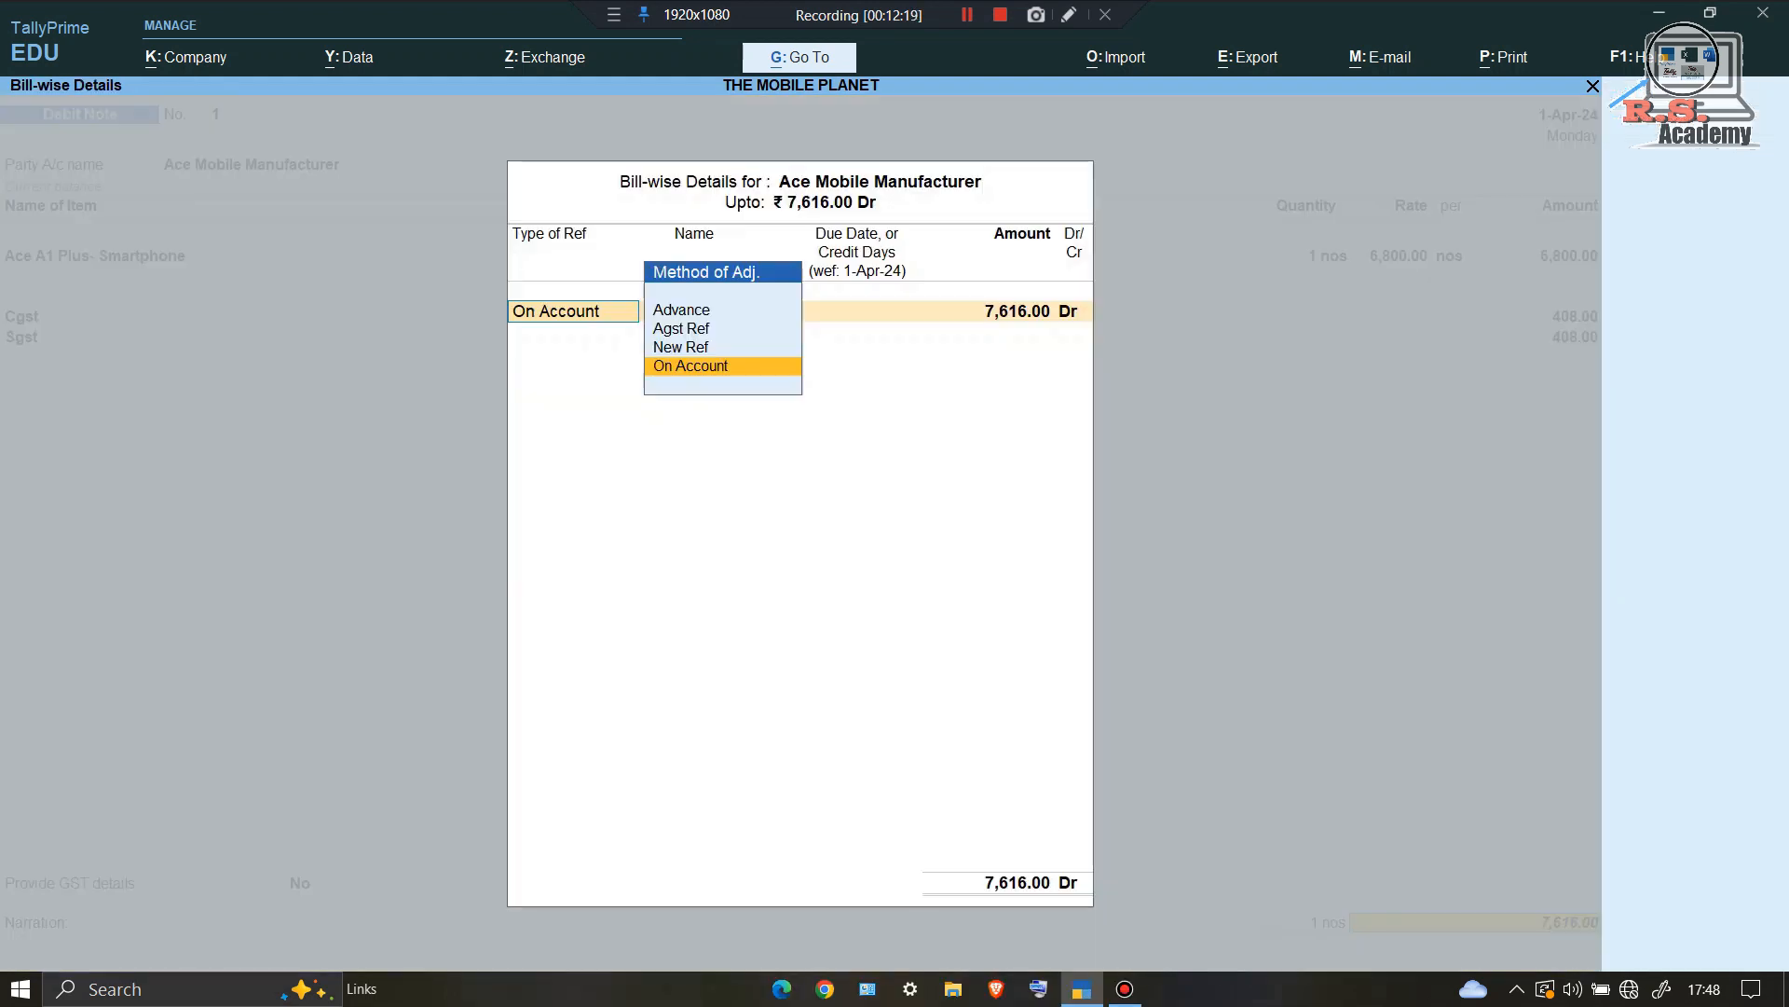
key("Up")
key("Up")
key("Up")
key("Down")
key("Down")
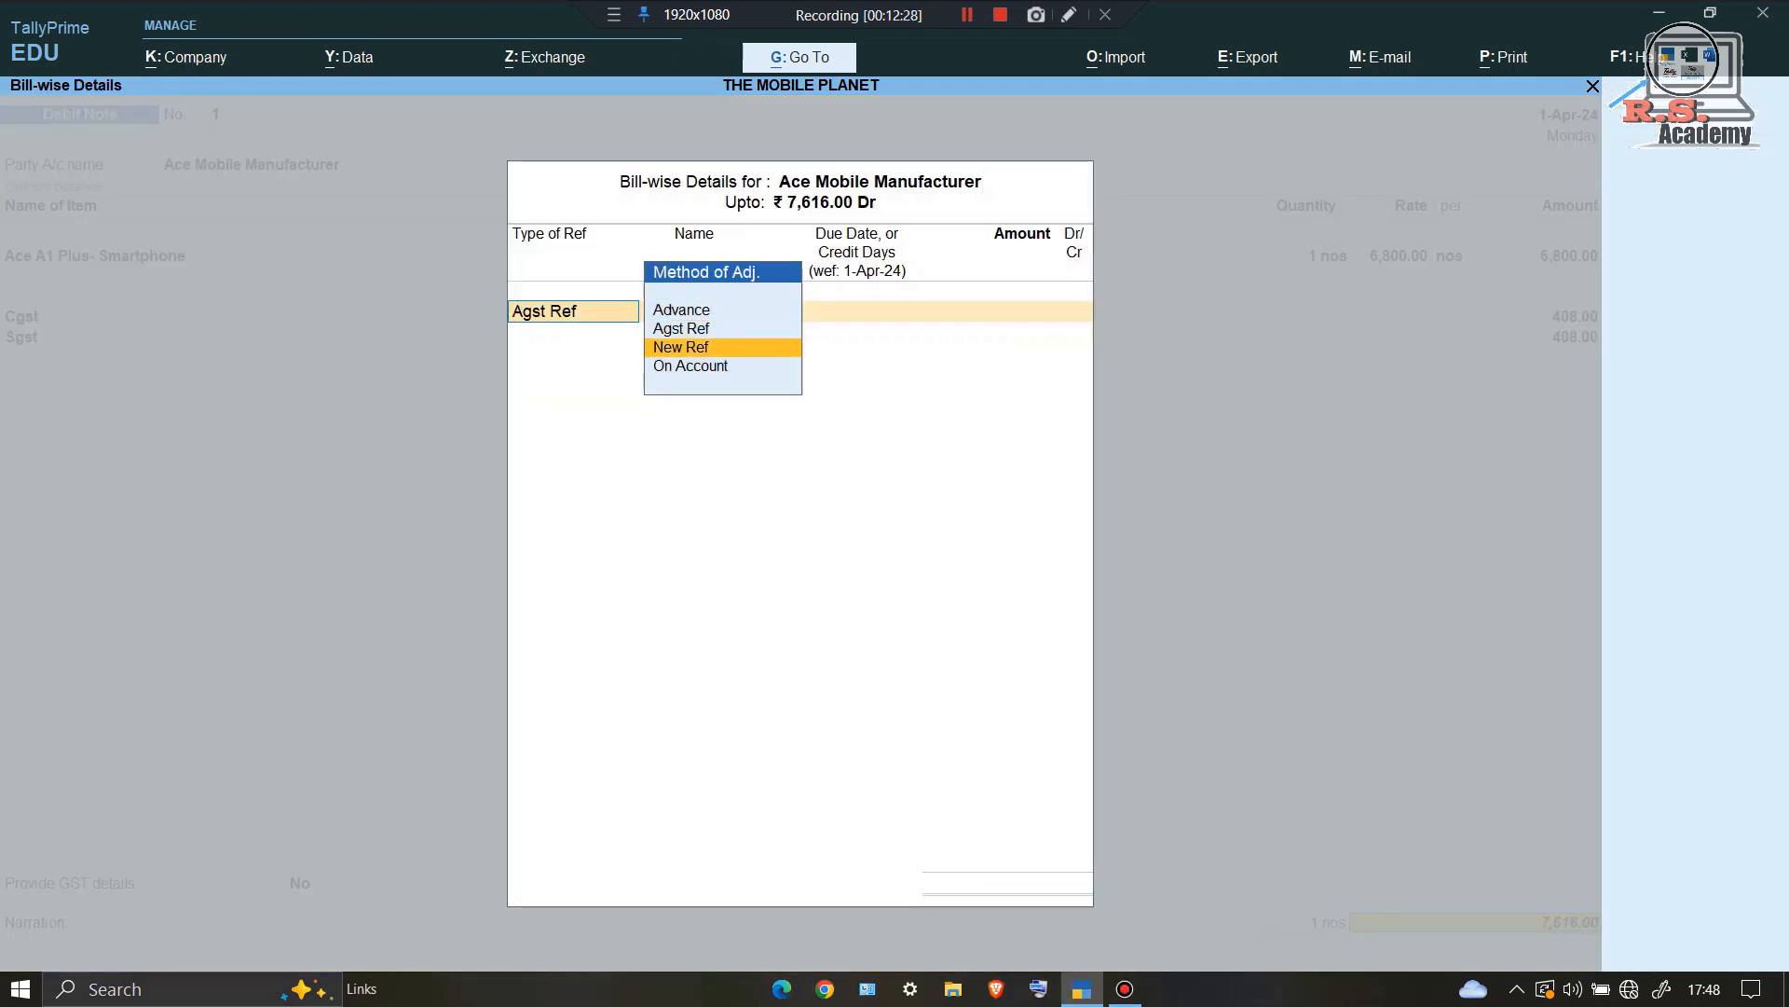
key("Return")
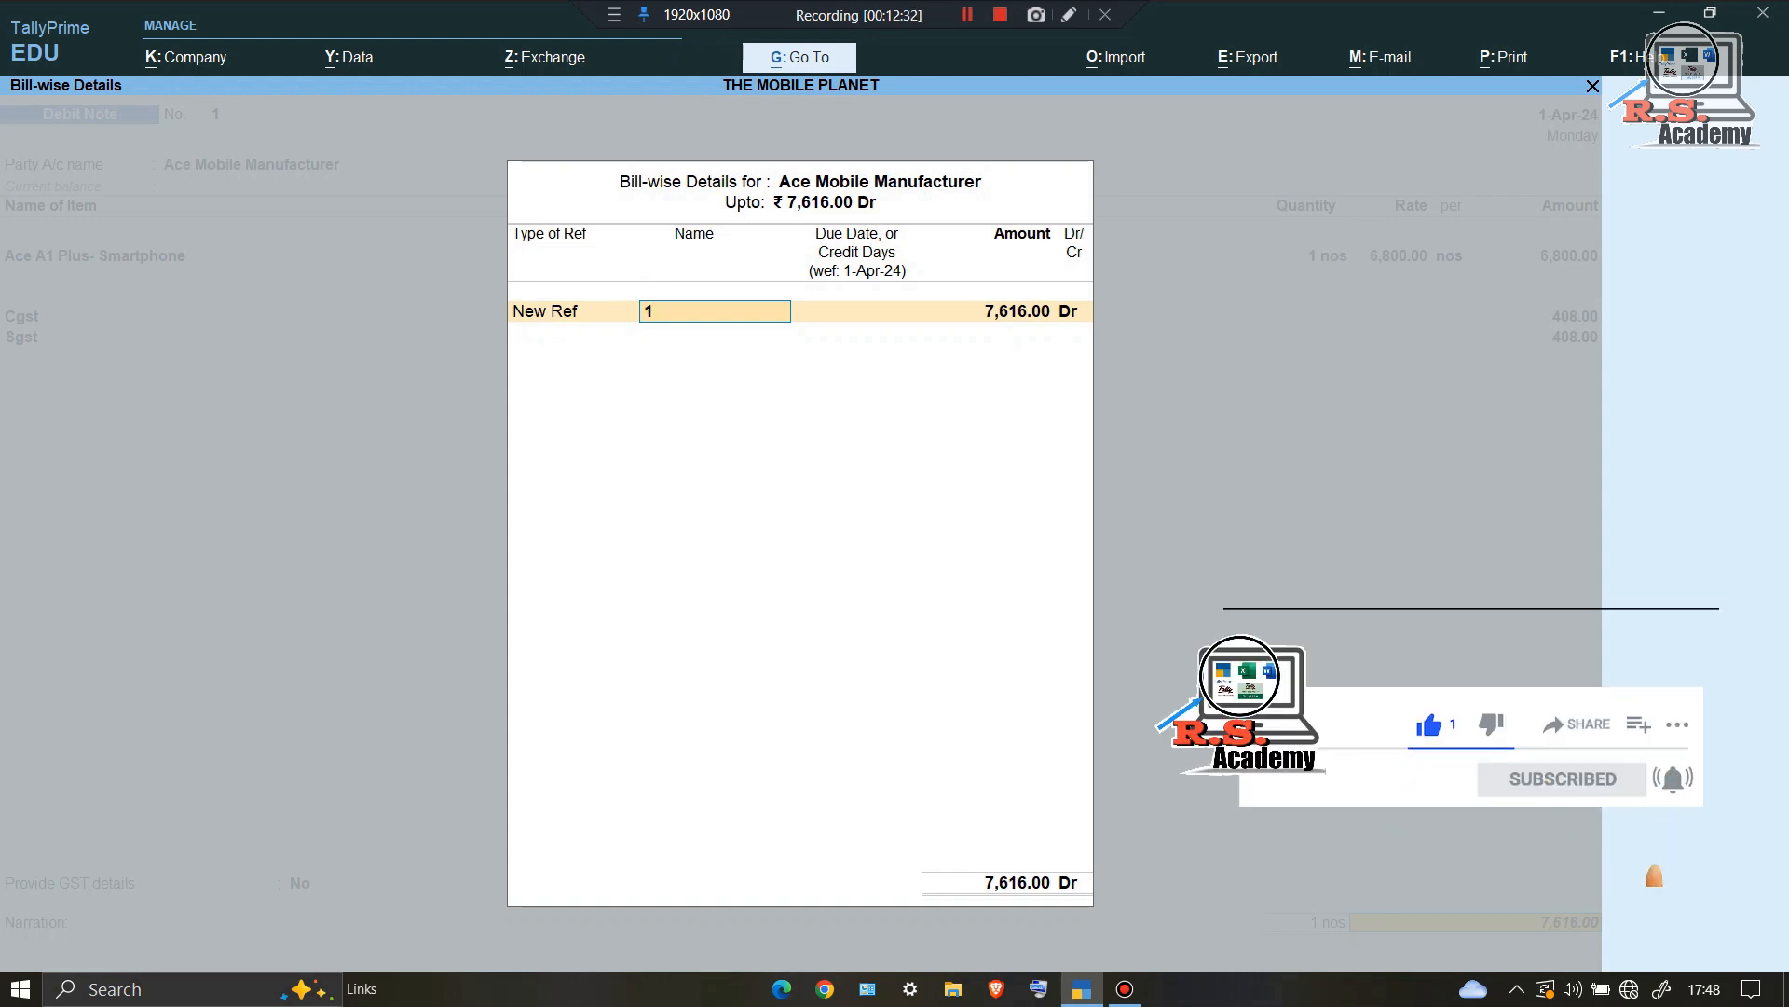
key("Return")
key("Return")
key("Return")
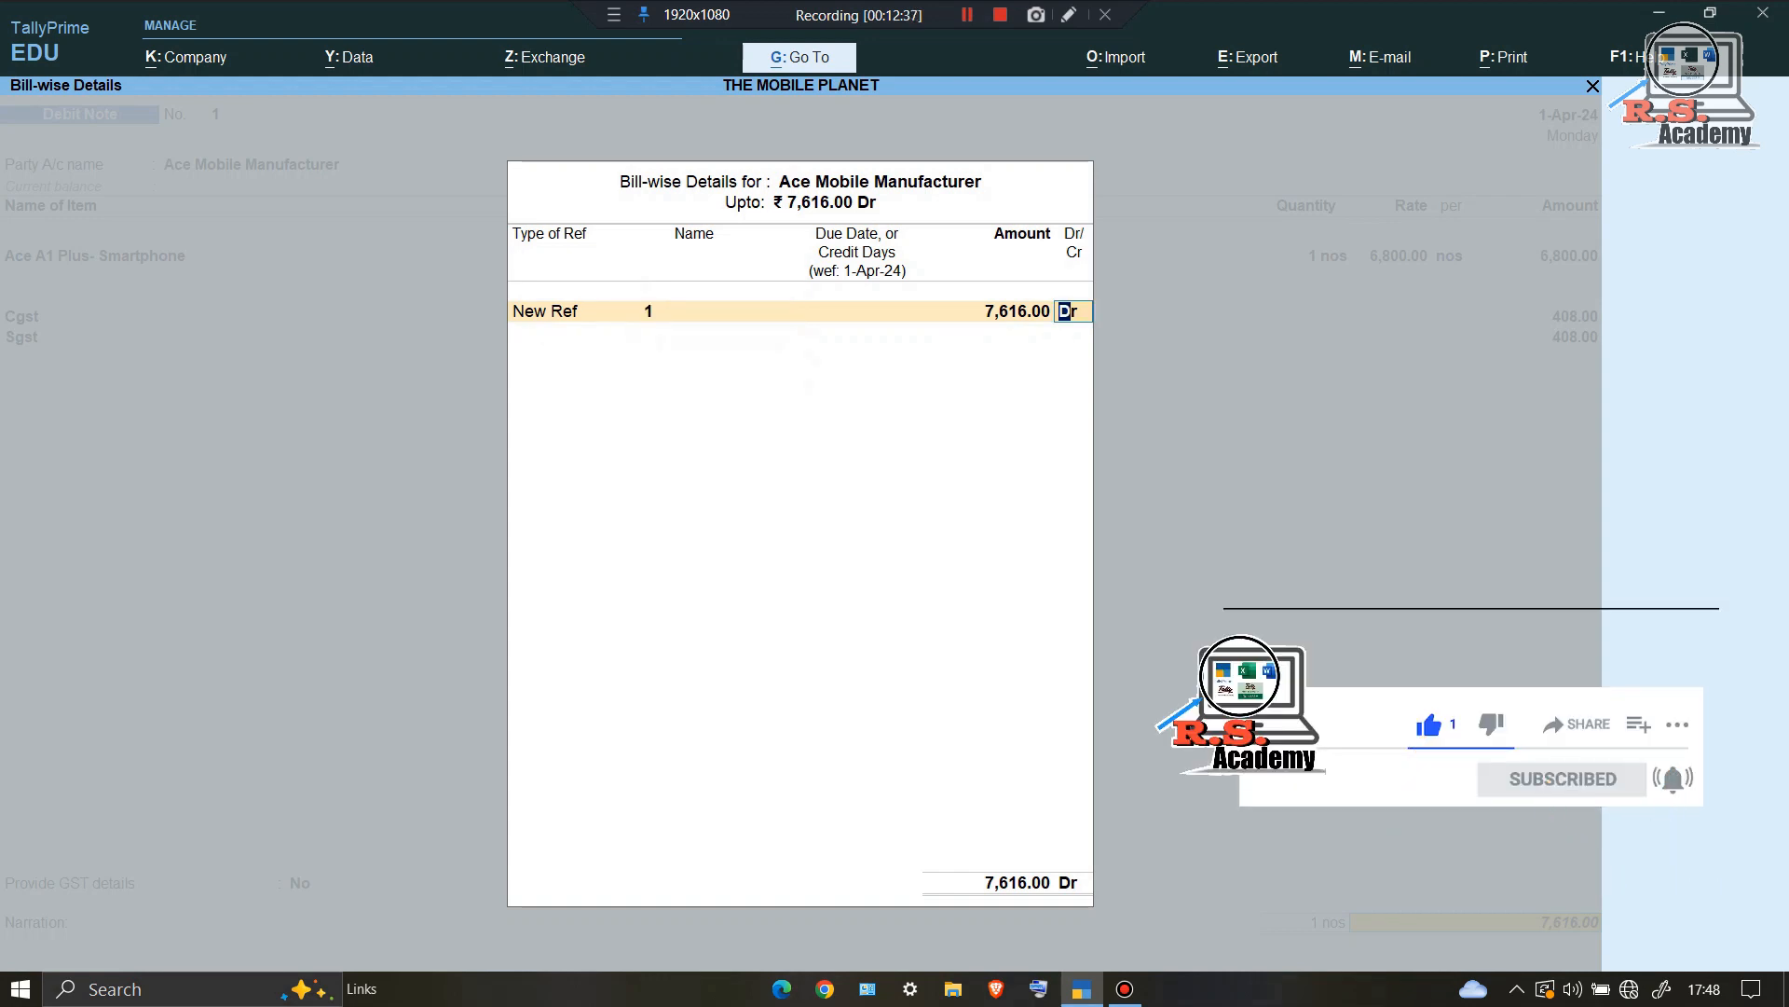
key("Return")
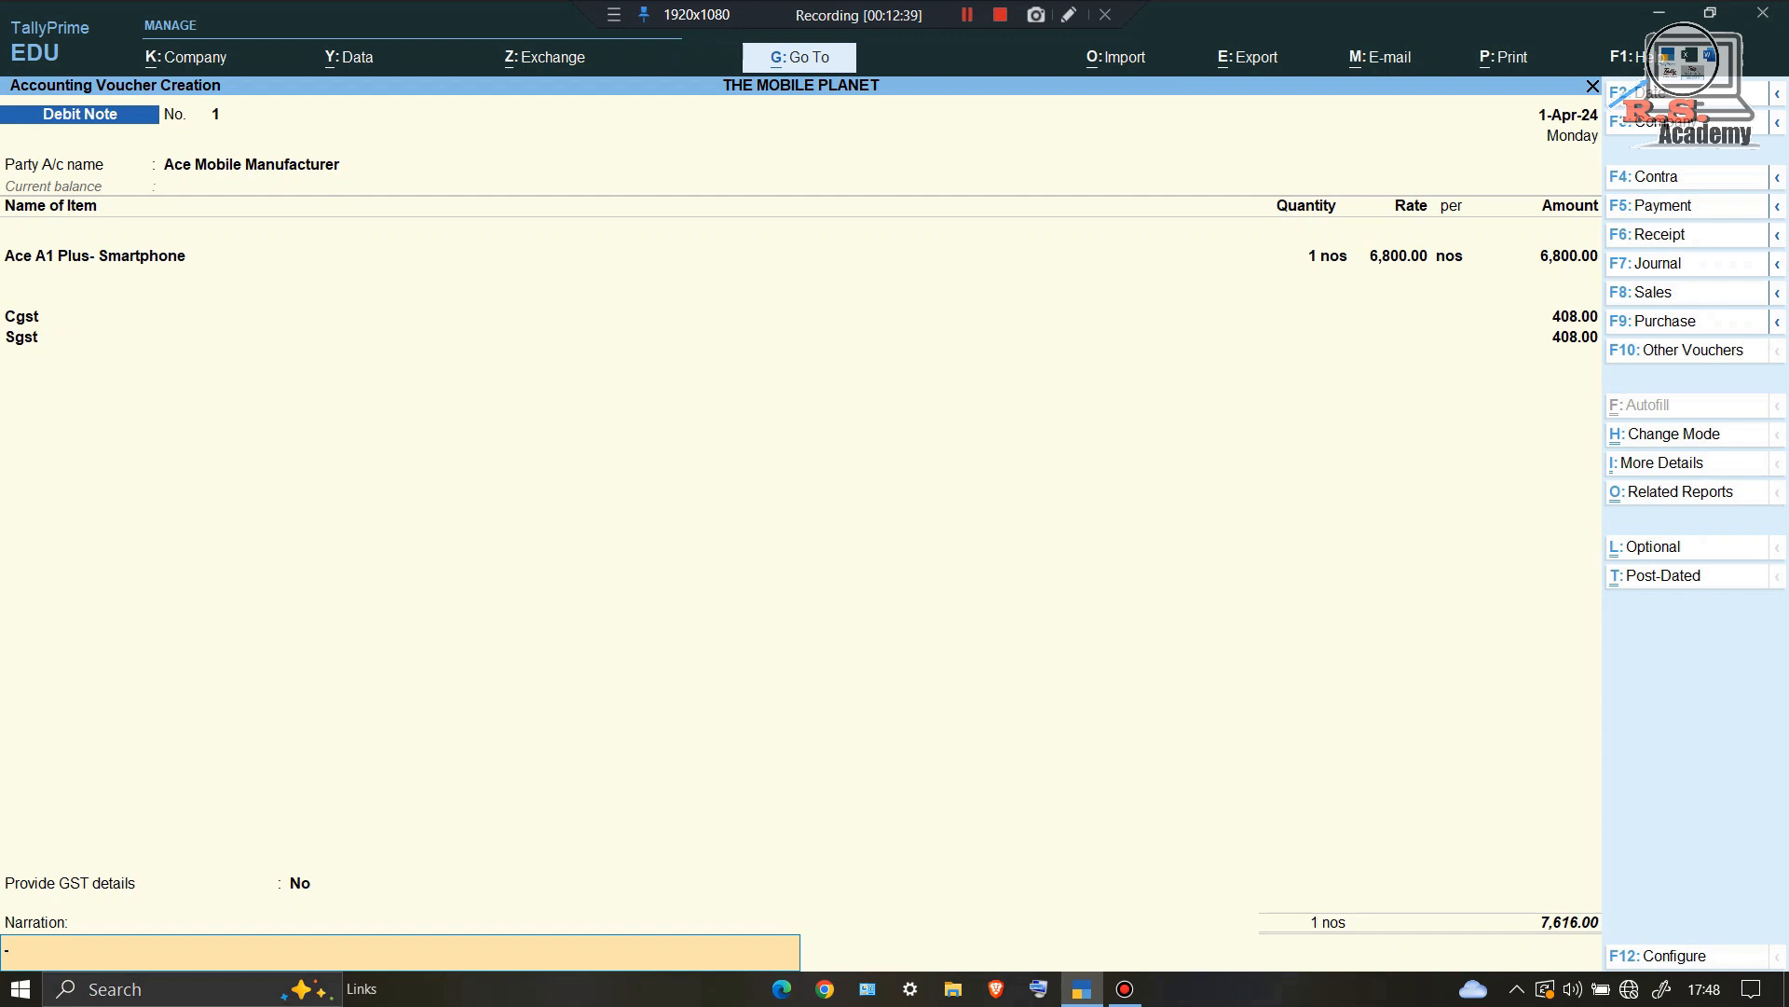
key("Return")
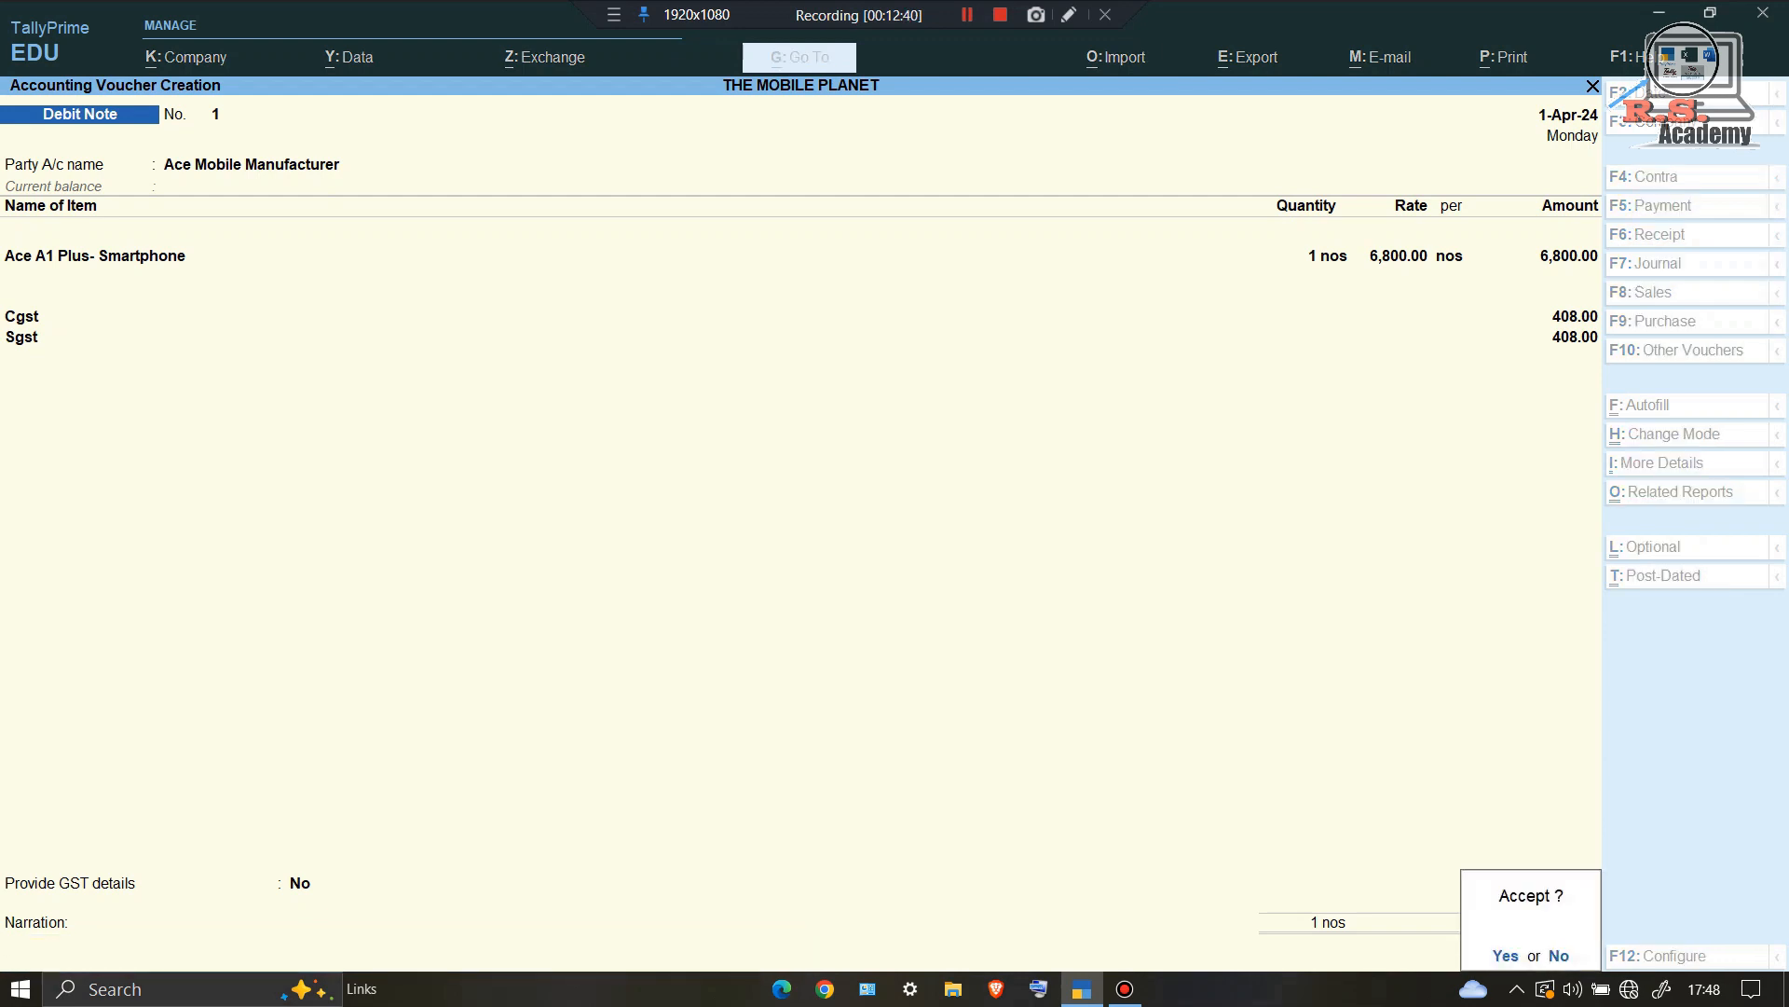
key("Return")
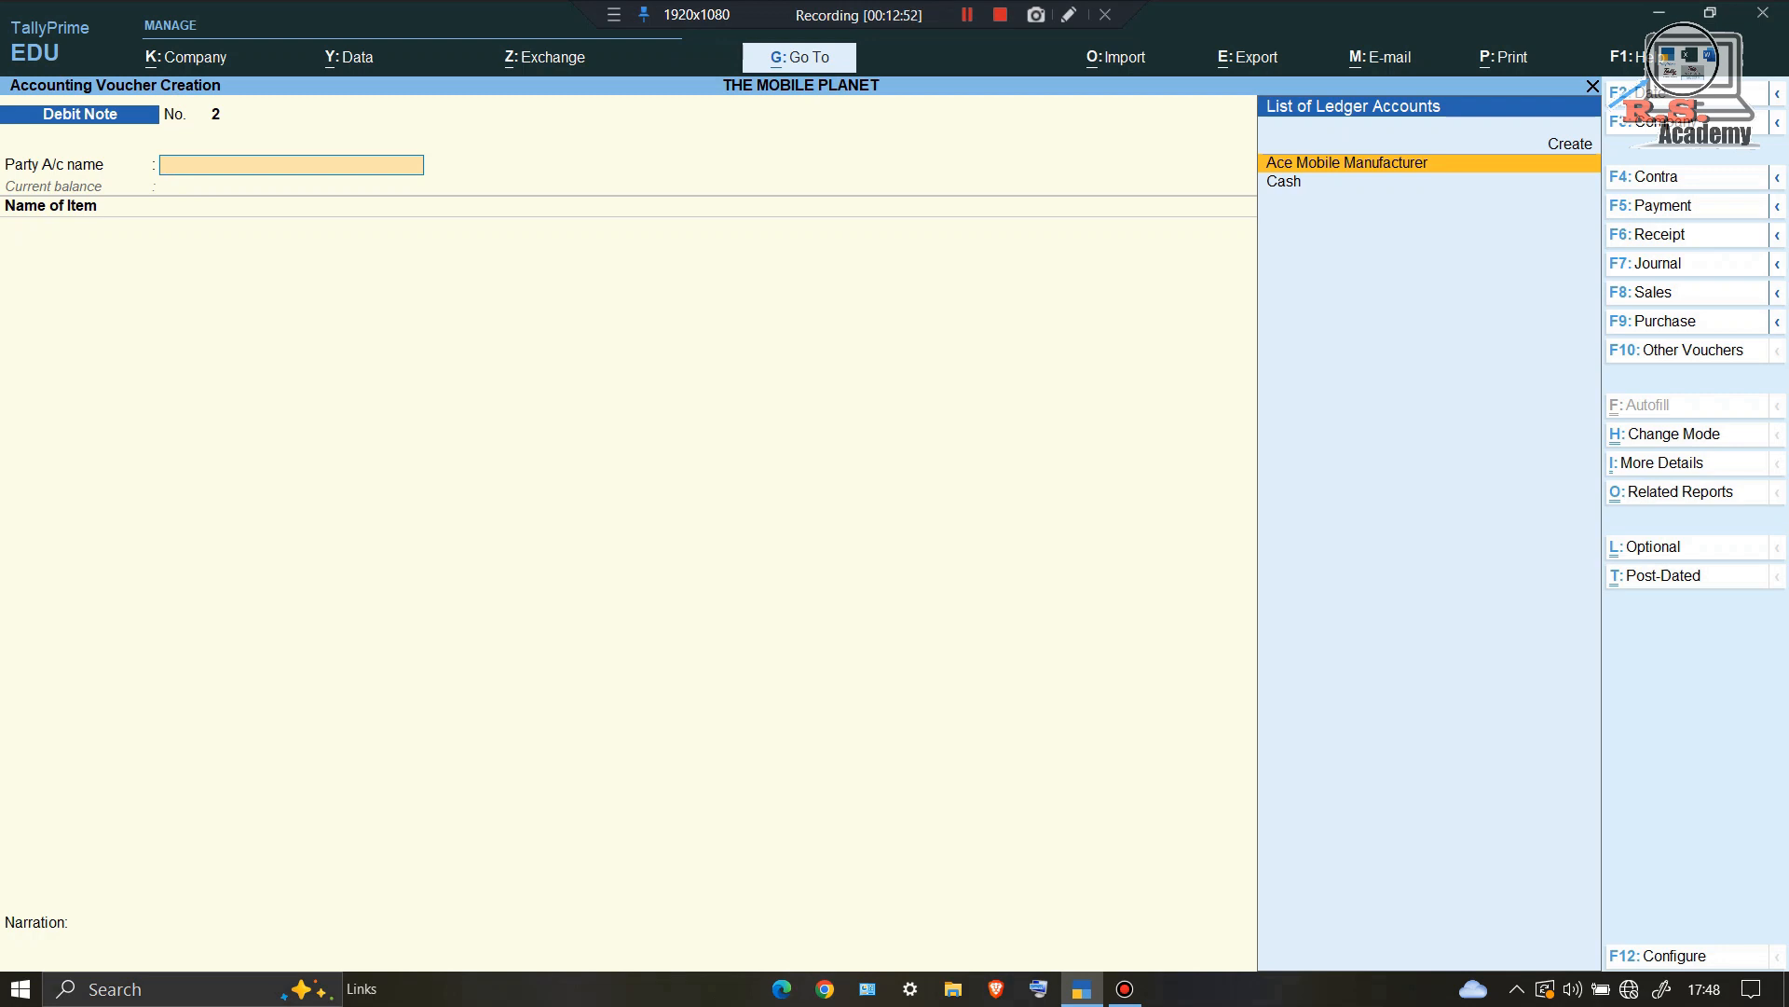
Step: Start a Receipt into Cash from Ace Mobile Manufacturer and enter 7616 as the amount
key("F6")
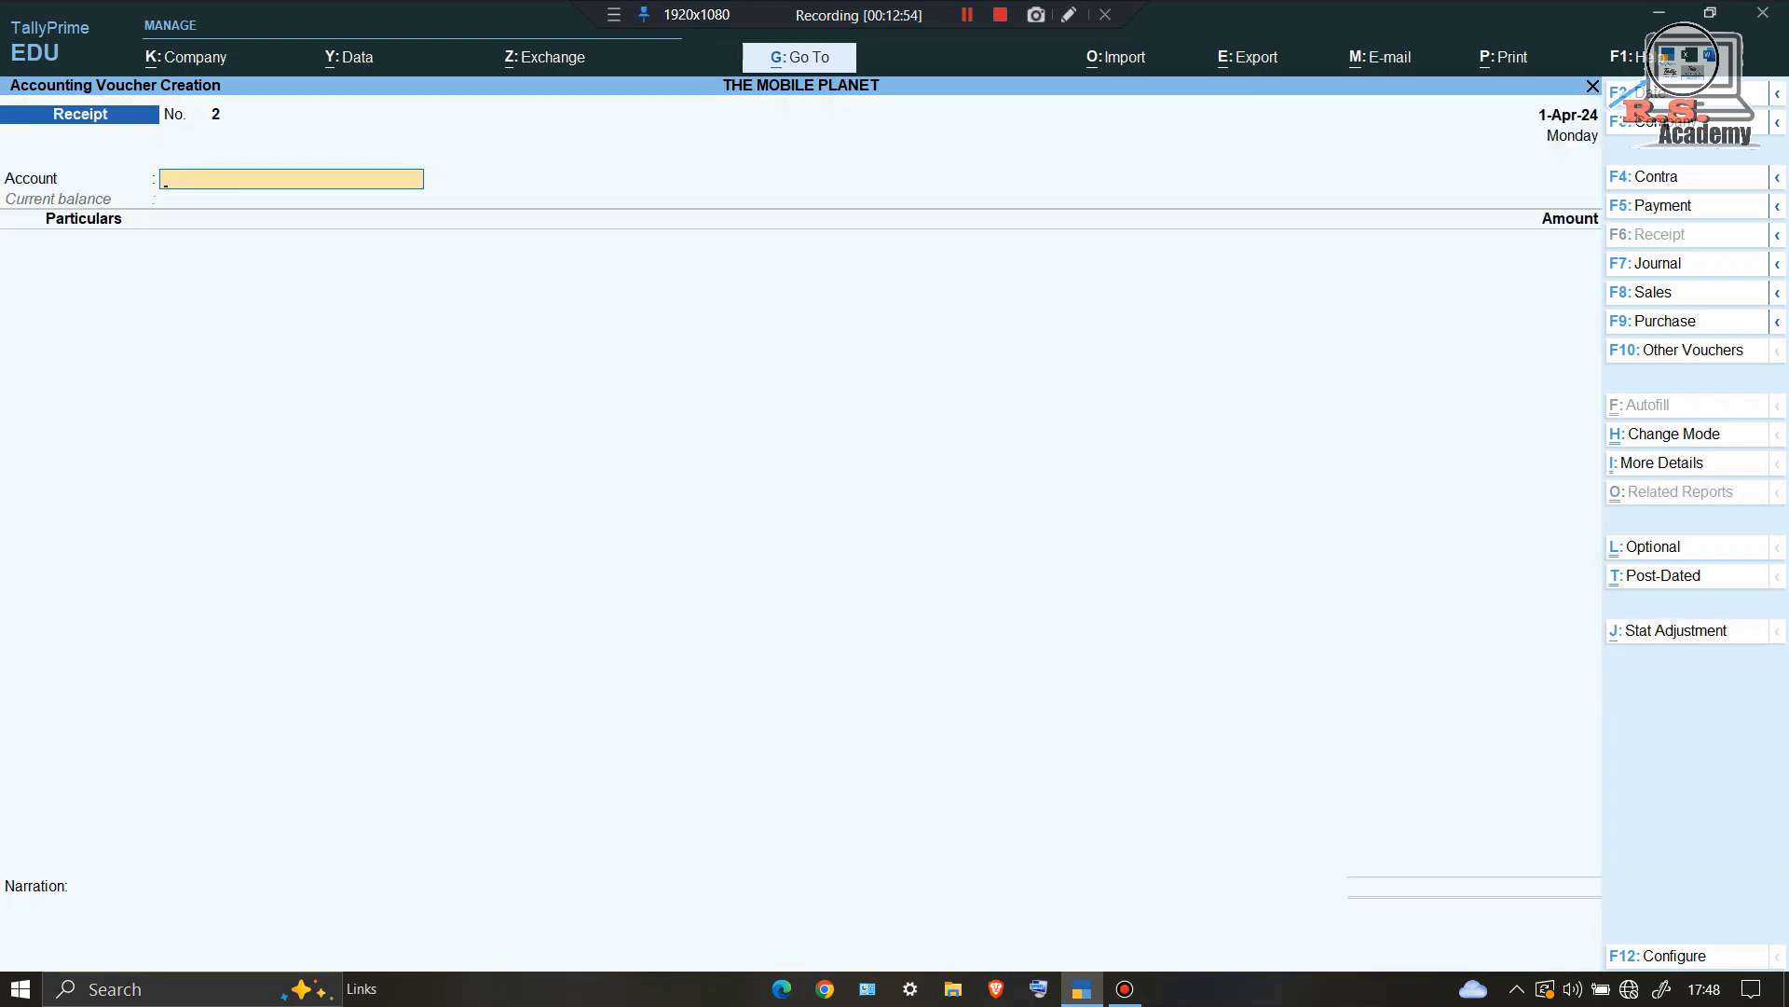
type("C")
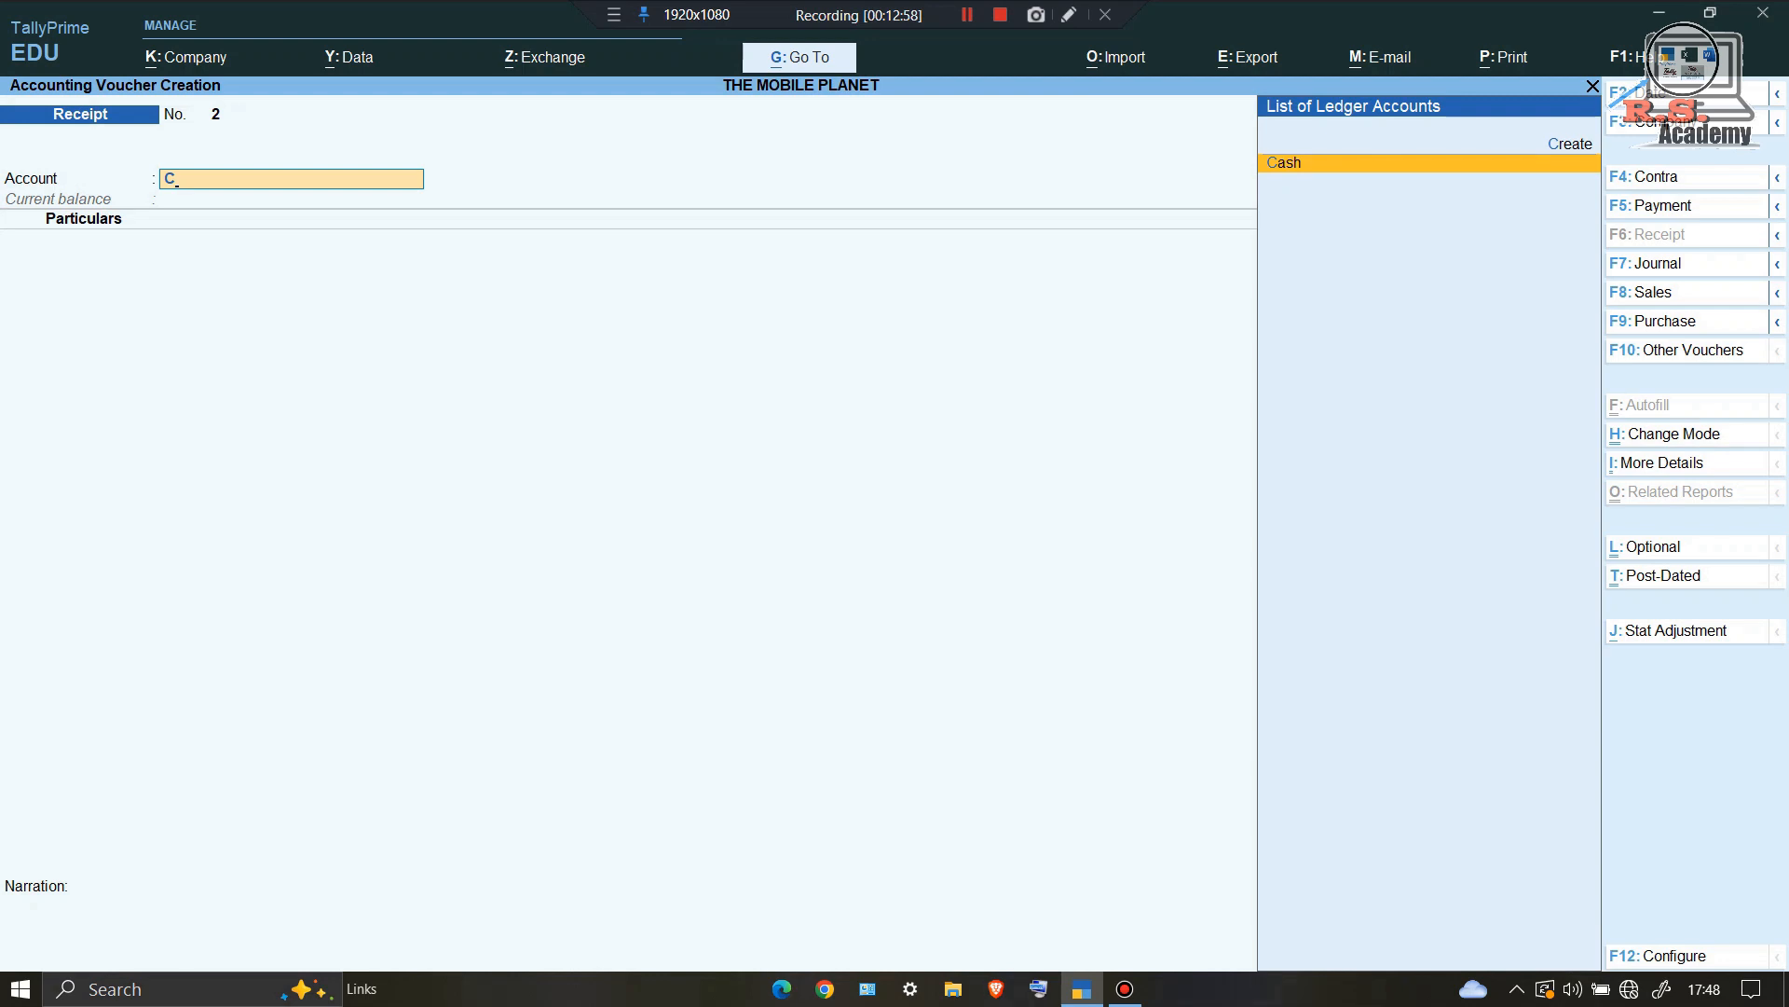
key("Return")
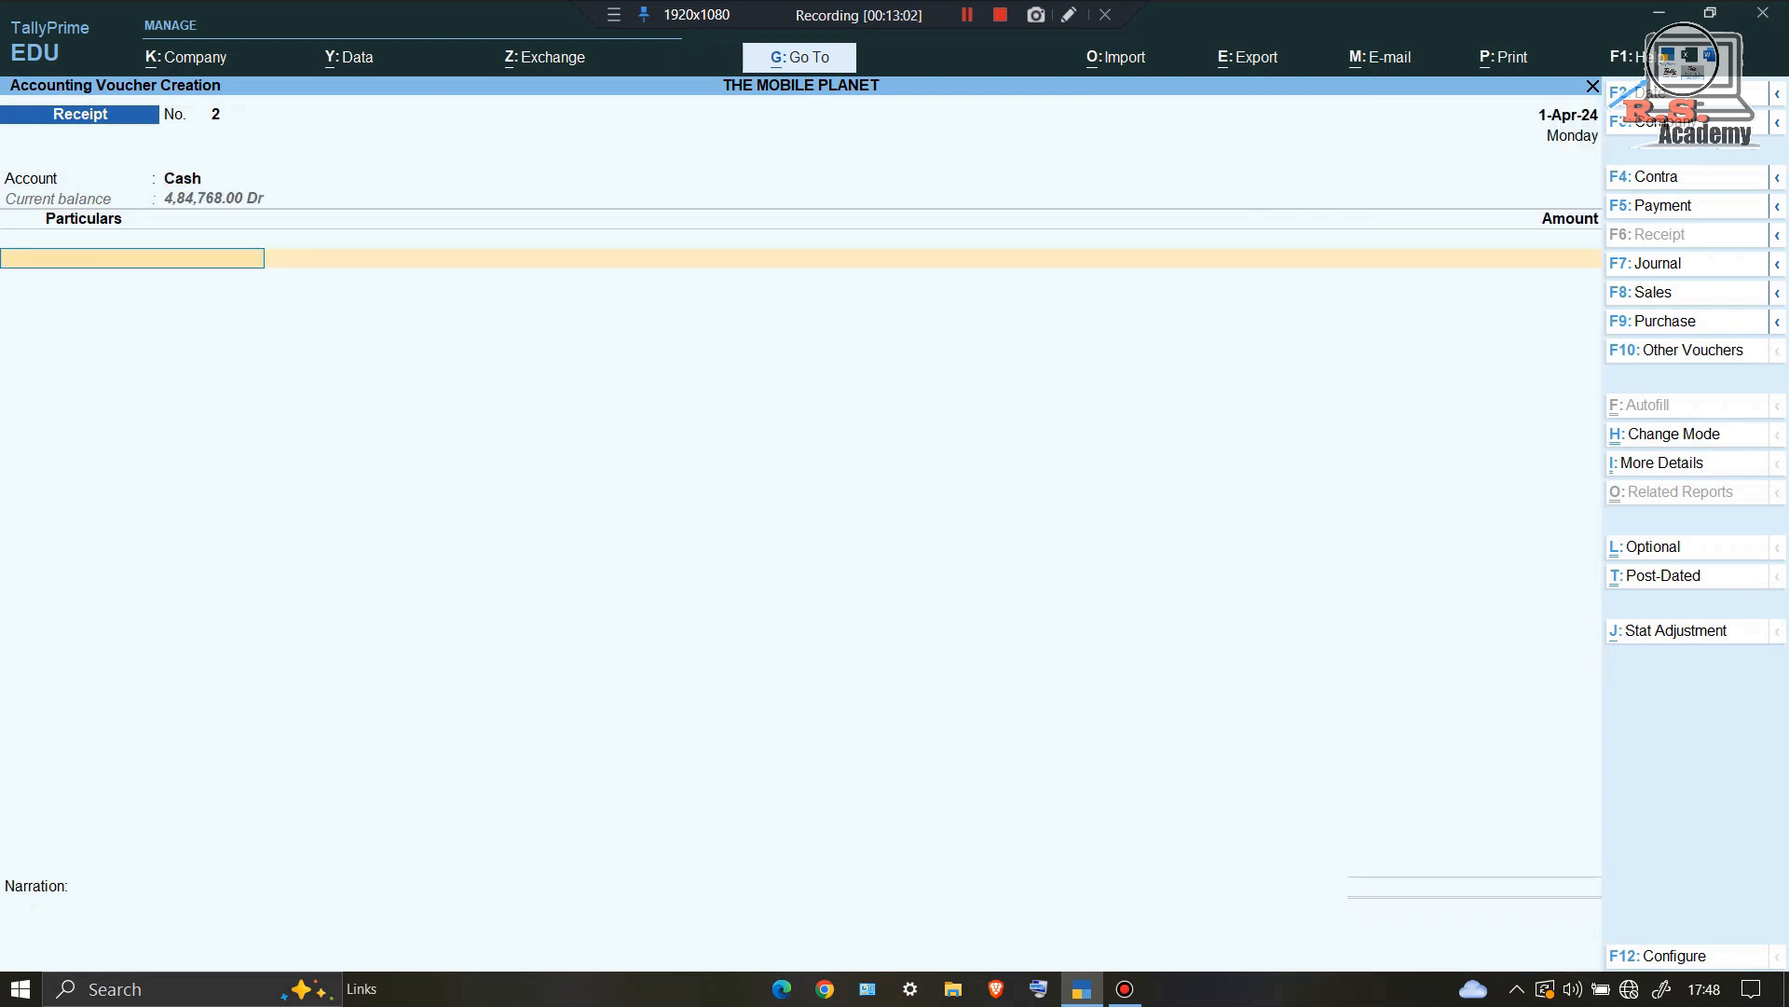
type("A")
key("Return")
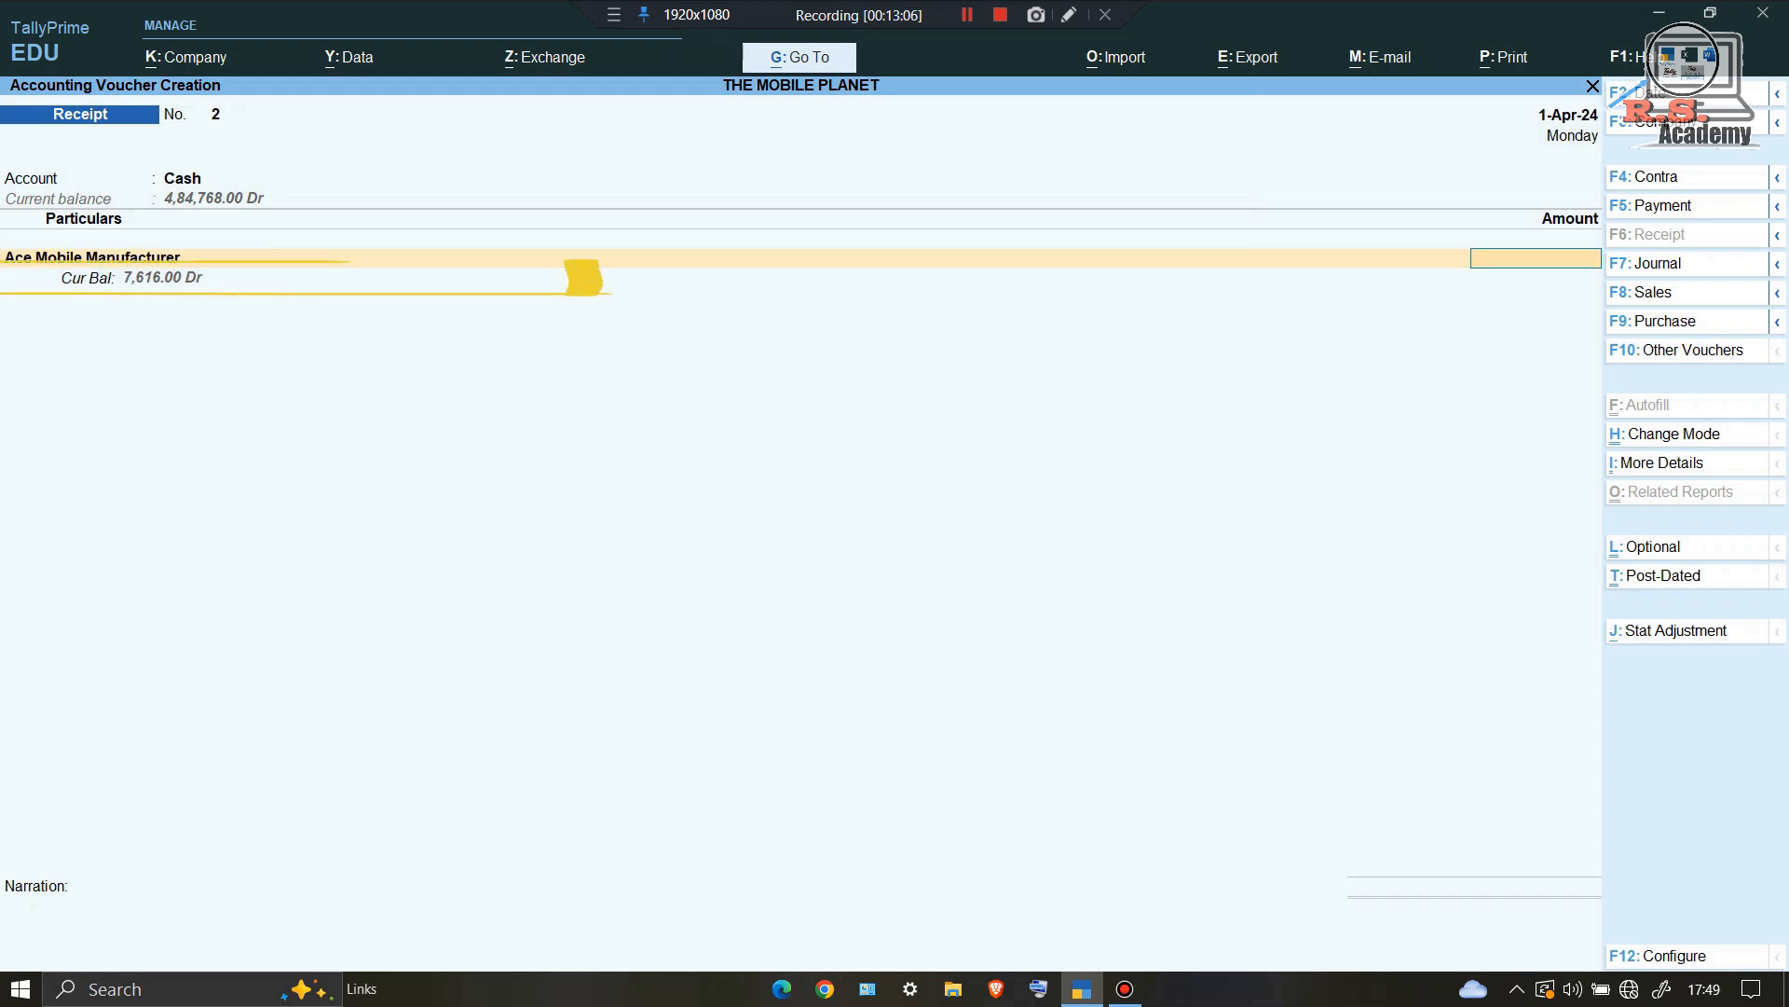
type("7616")
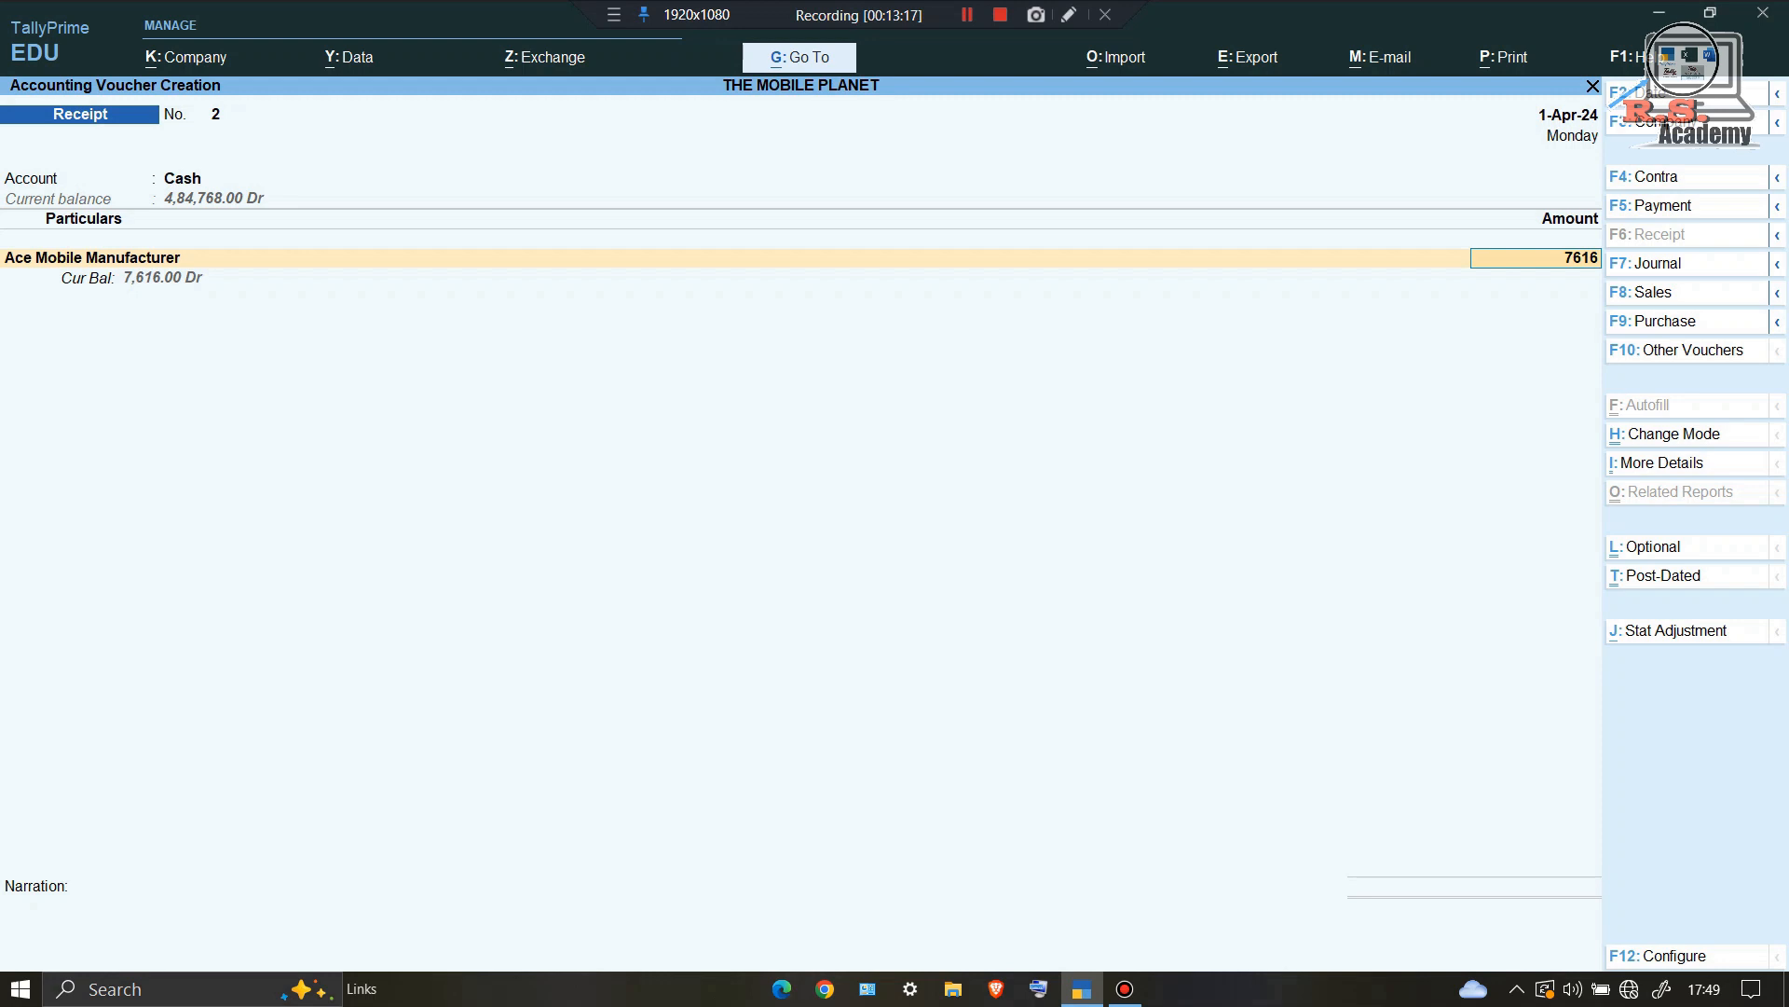
Step: Settle the 7,616.00 receipt against pending bill 1 and save the voucher
key("Return")
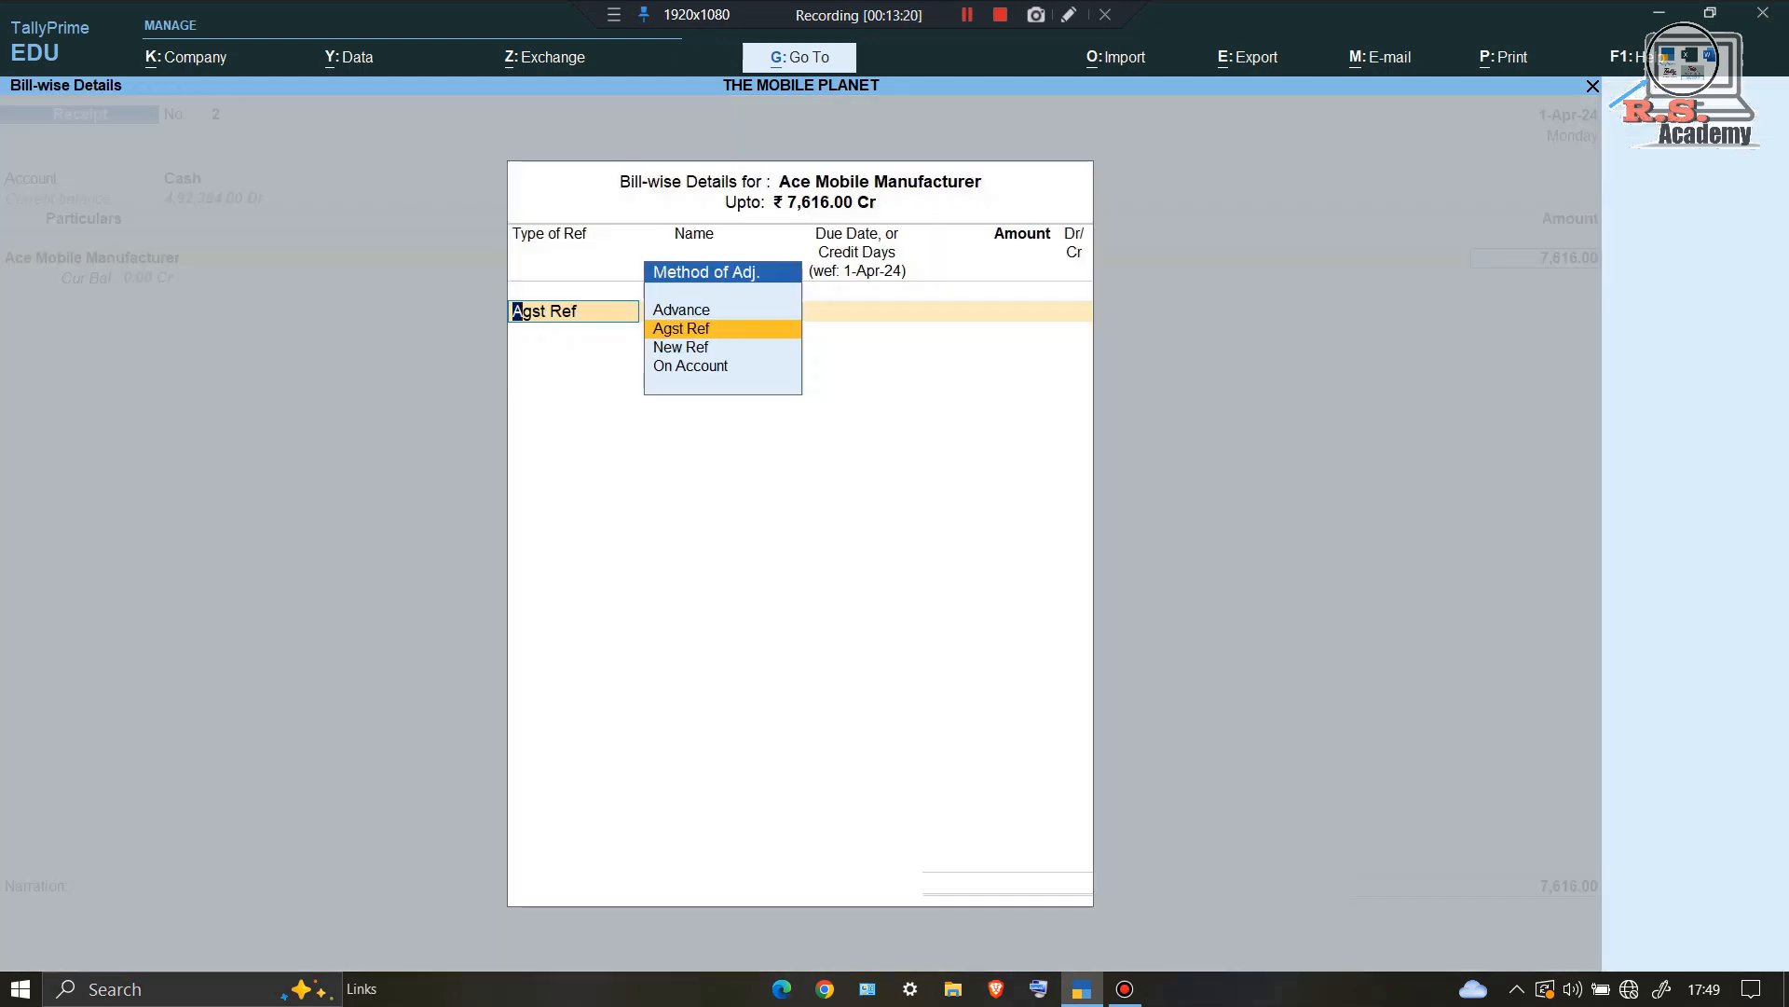
key("Return")
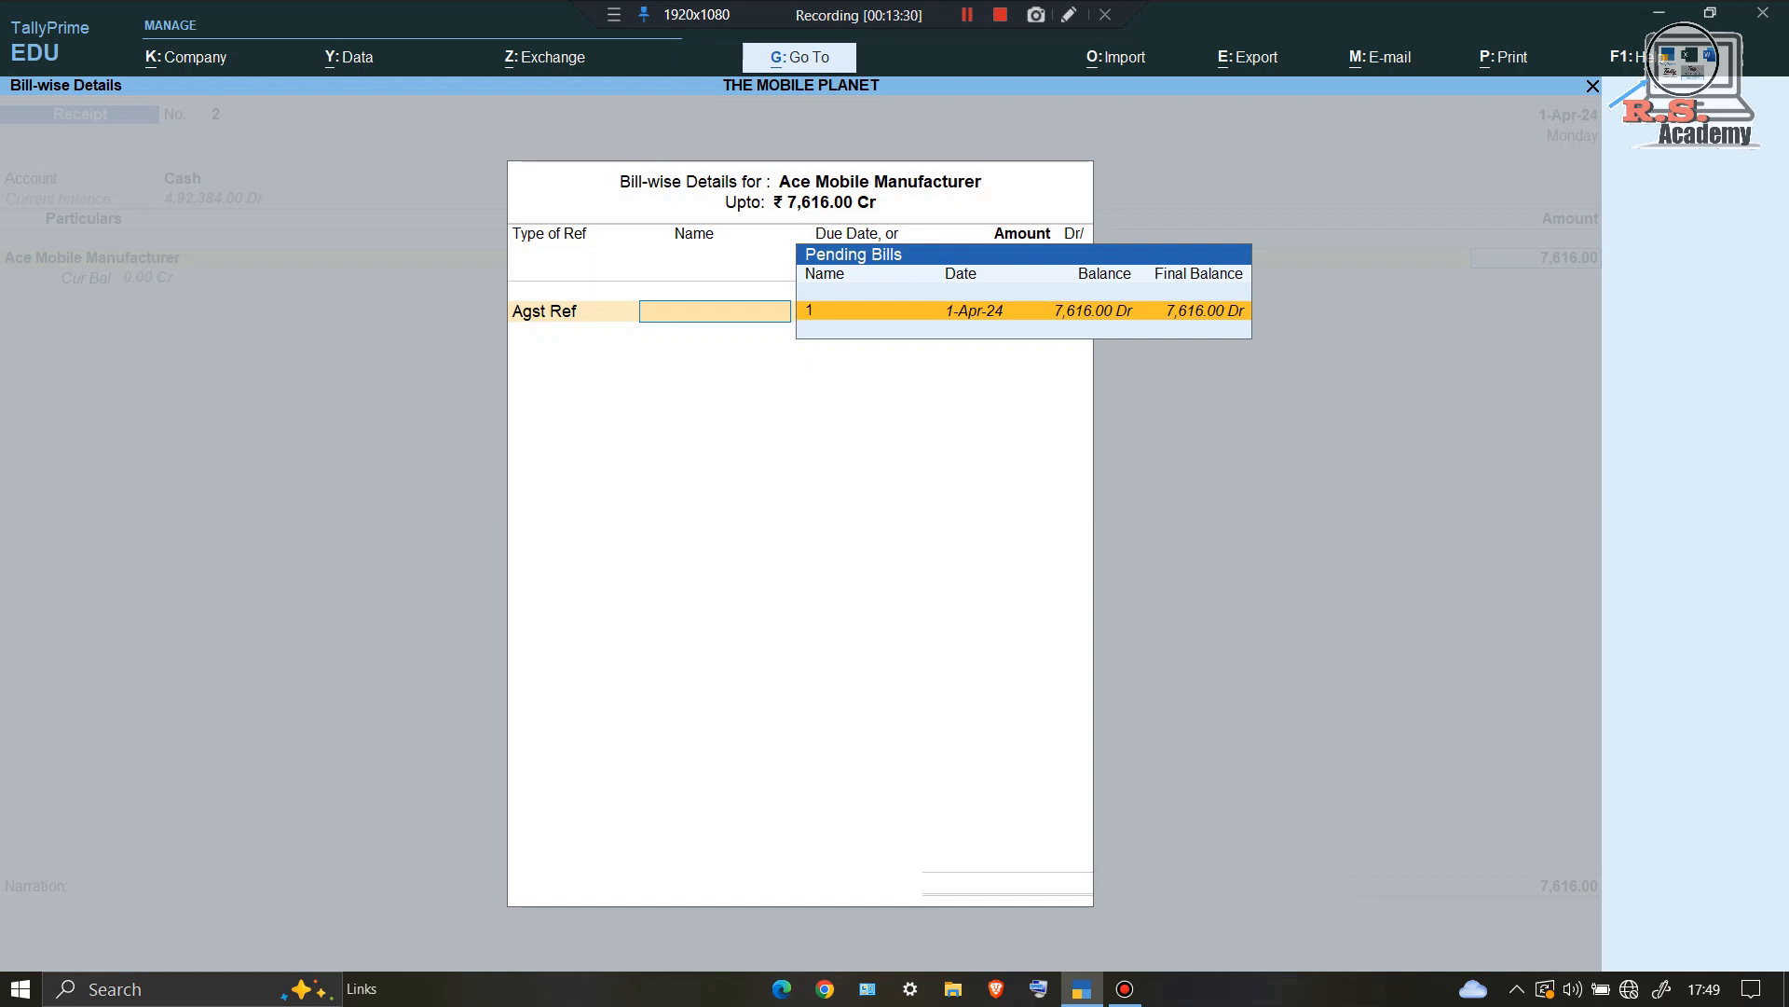
key("Return")
key("Return")
key("Return")
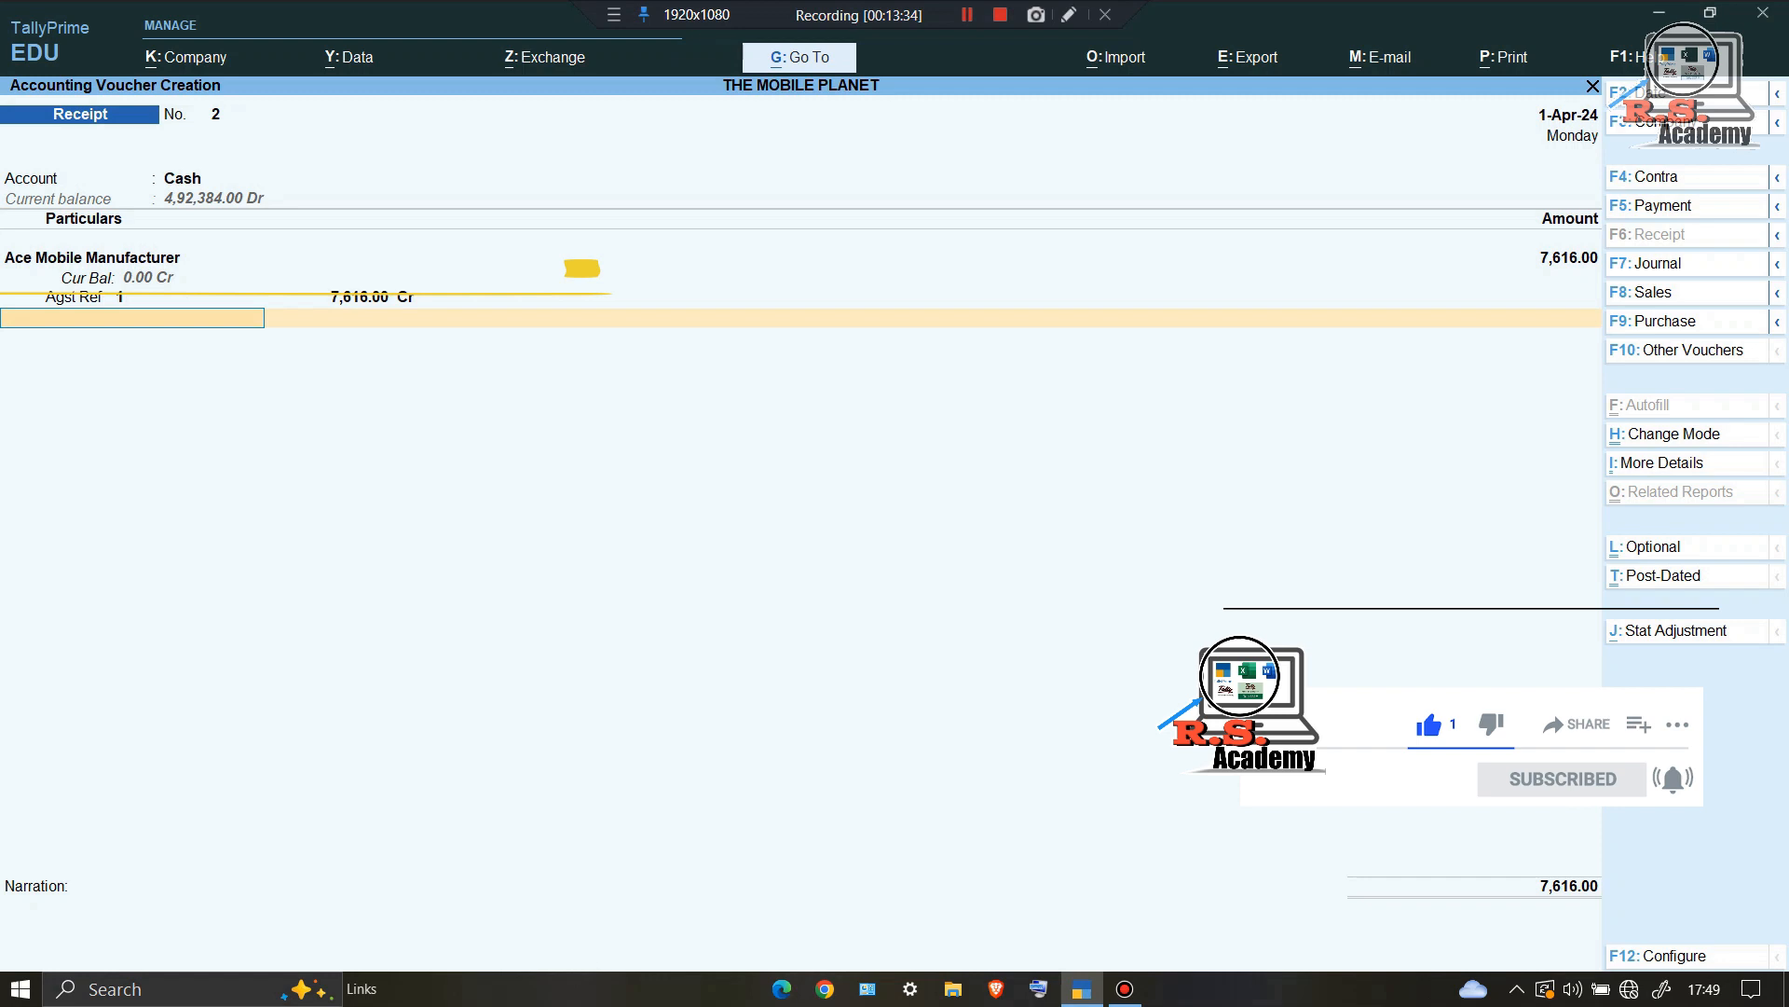
key("Return")
key("Return")
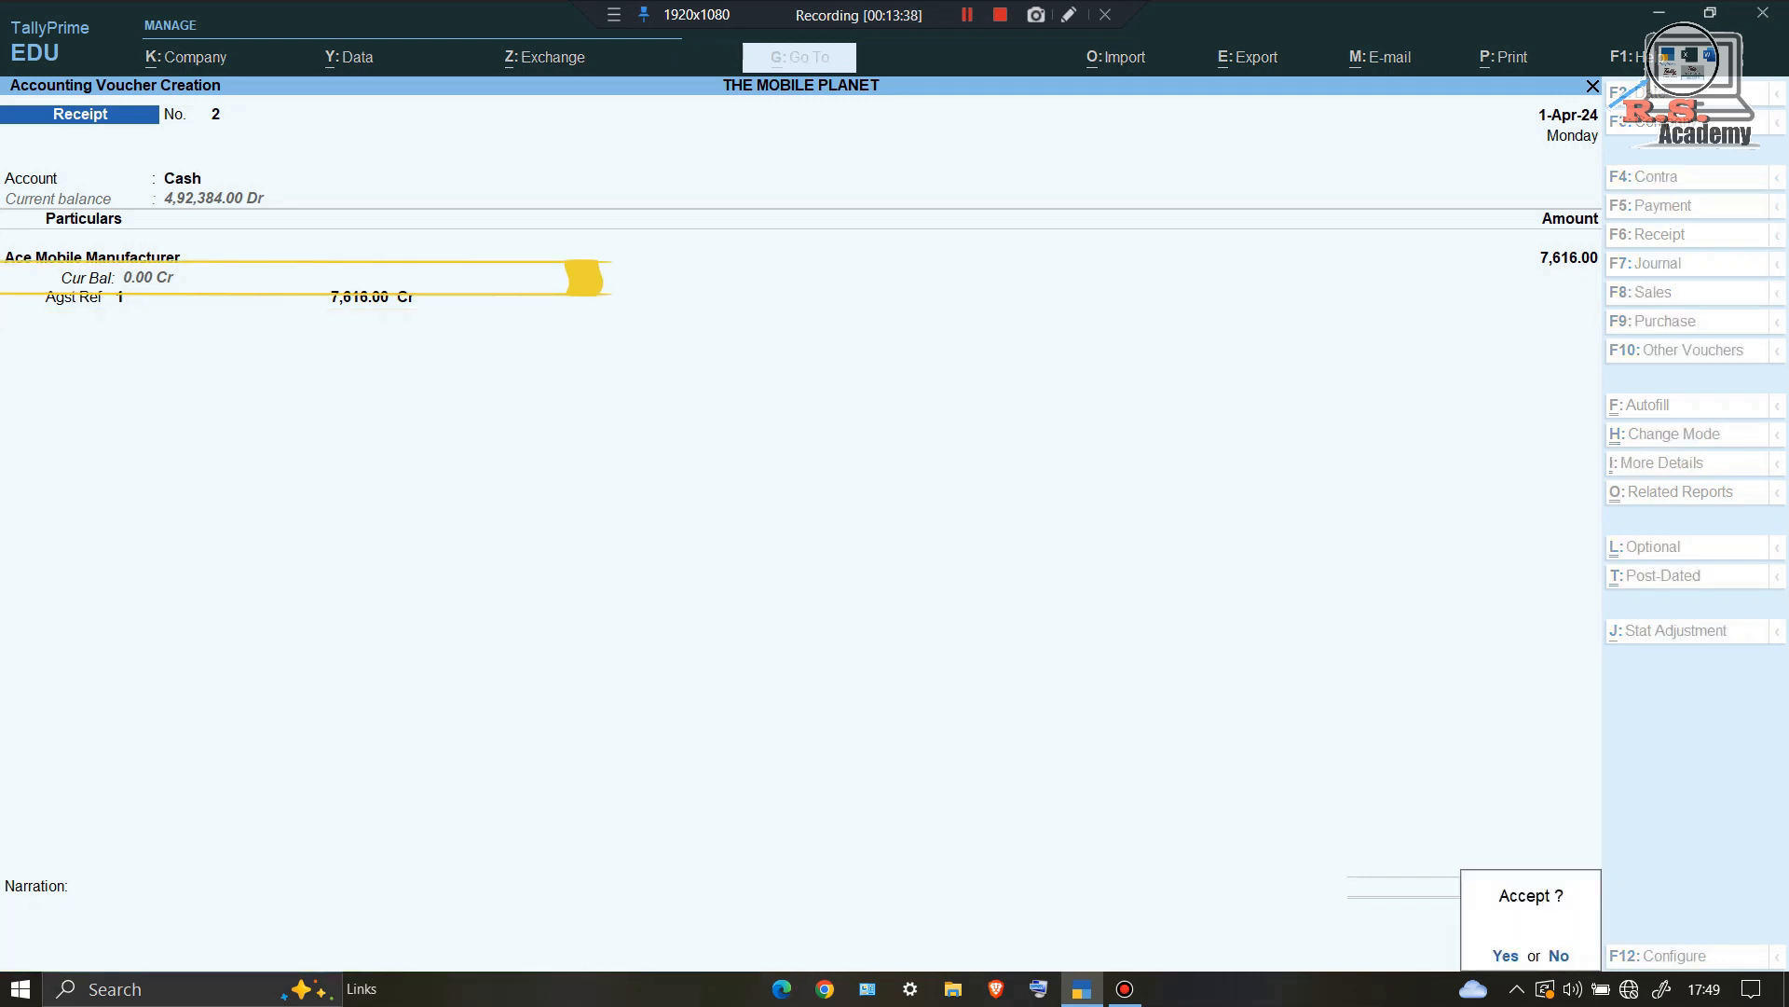
key("Return")
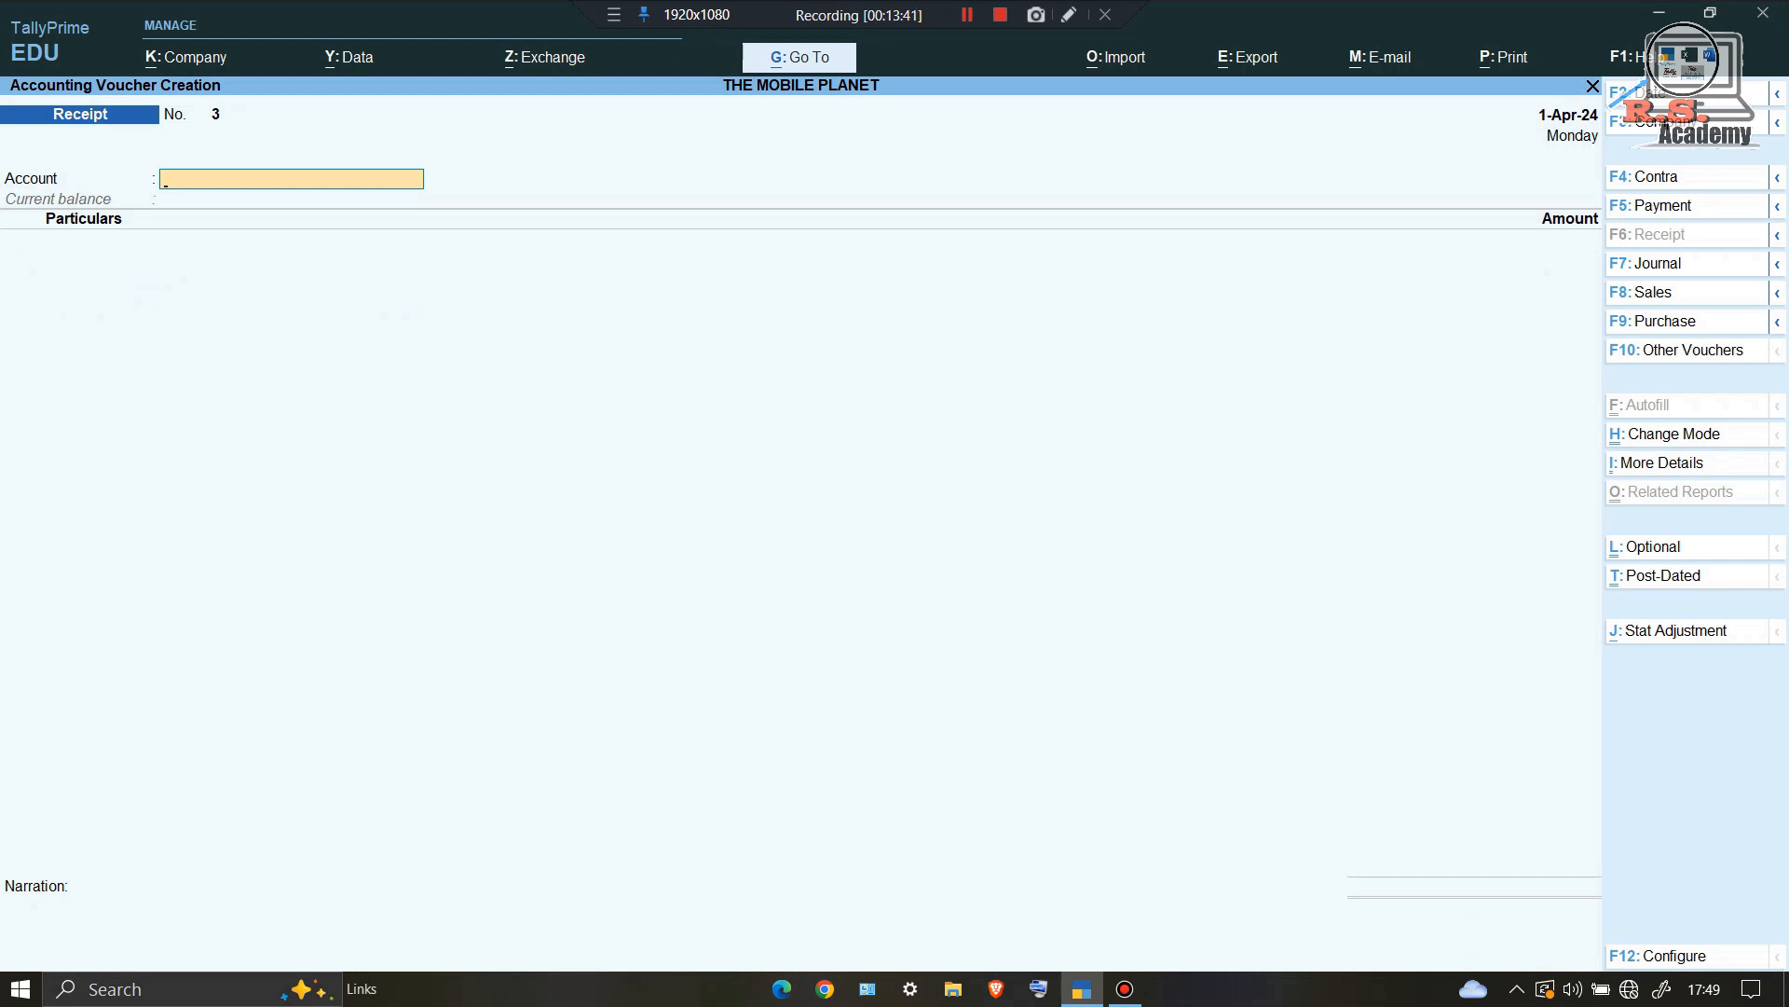